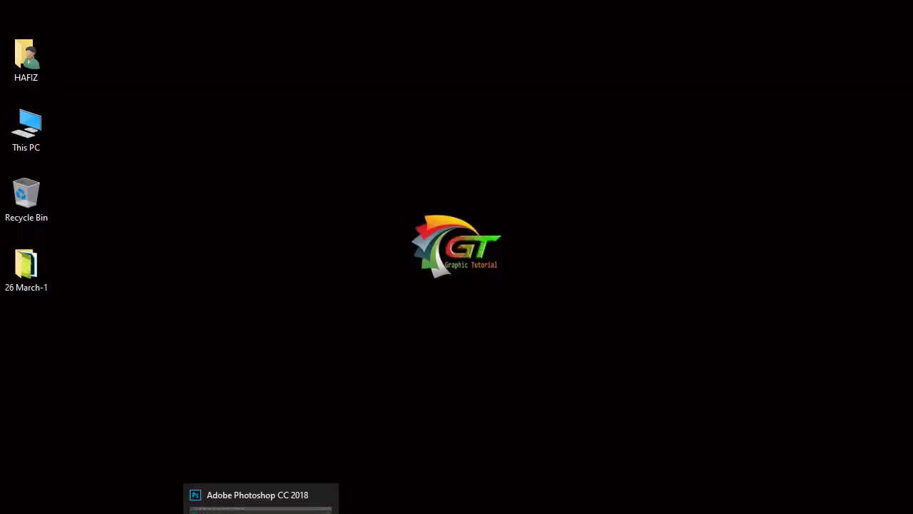
Step: Create a new 17 × 22 inch print document at 100 ppi in CMYK Color
{"action": "left_click", "coordinate": [260, 500]}
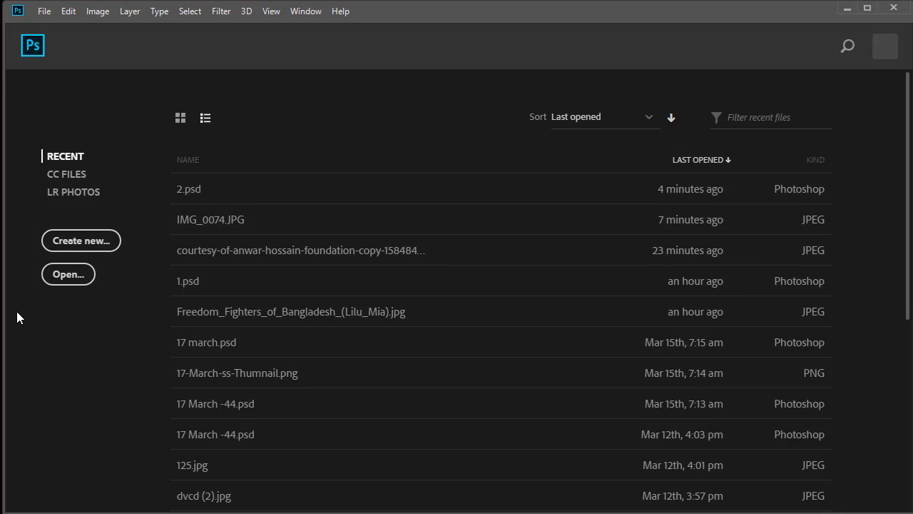
{"action": "left_click", "coordinate": [70, 243]}
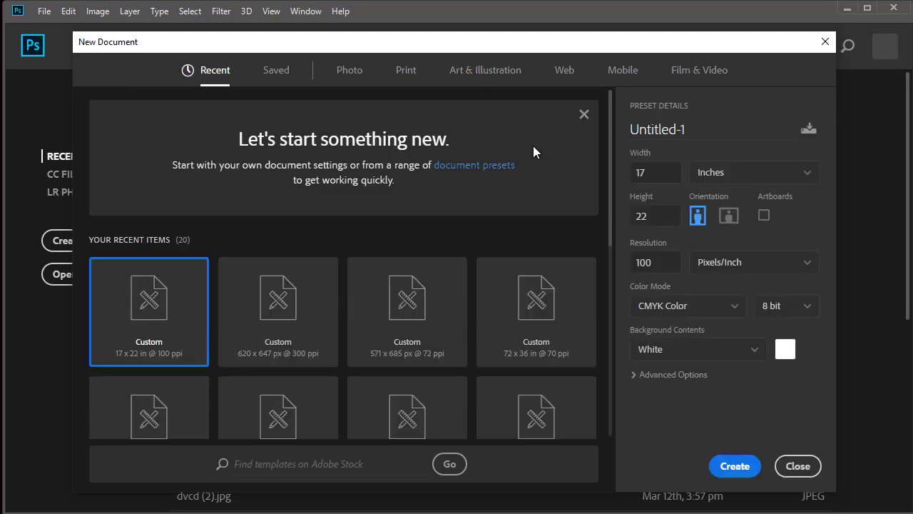
{"action": "left_click", "coordinate": [403, 70]}
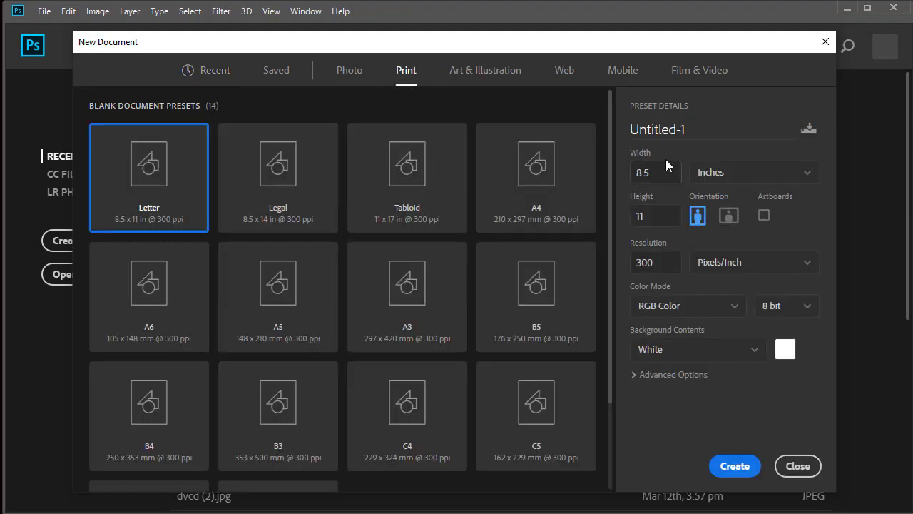
{"action": "double_click", "coordinate": [662, 171]}
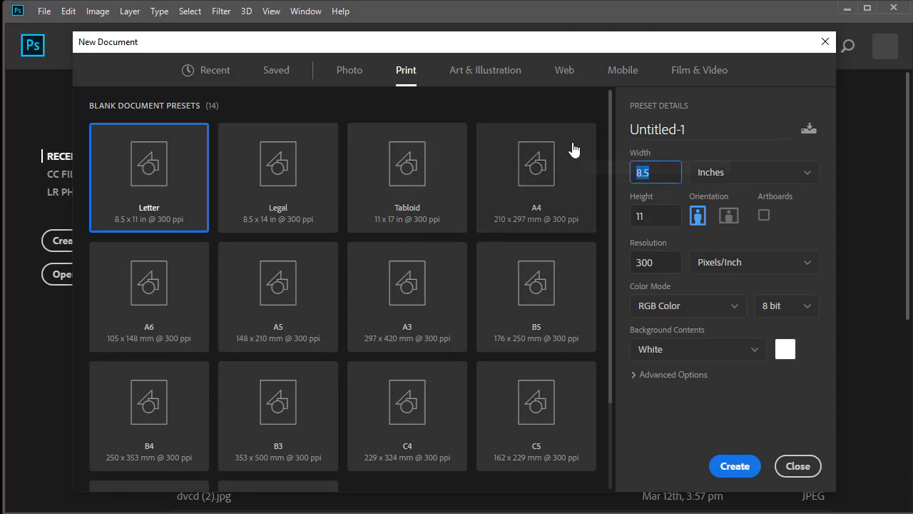
{"action": "type", "text": "17"}
{"action": "key", "text": "Tab"}
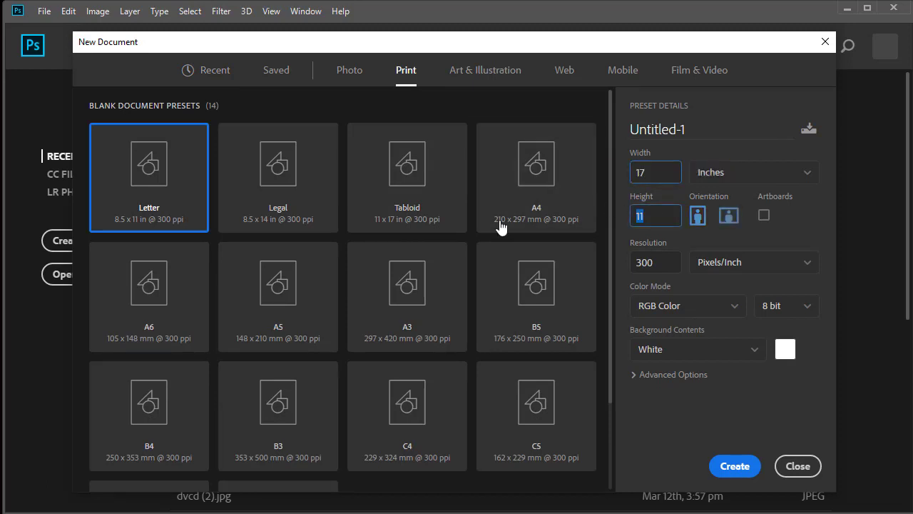
{"action": "type", "text": "22"}
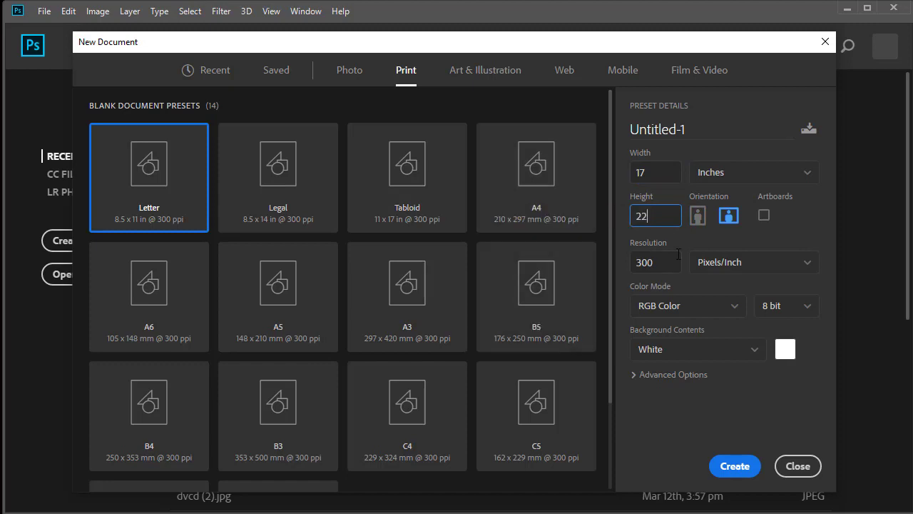
{"action": "key", "text": "Tab"}
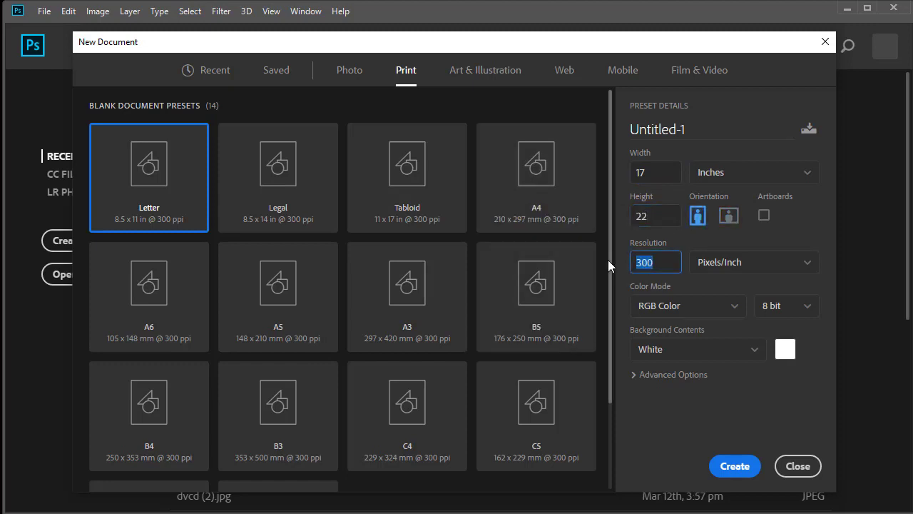
{"action": "type", "text": "100"}
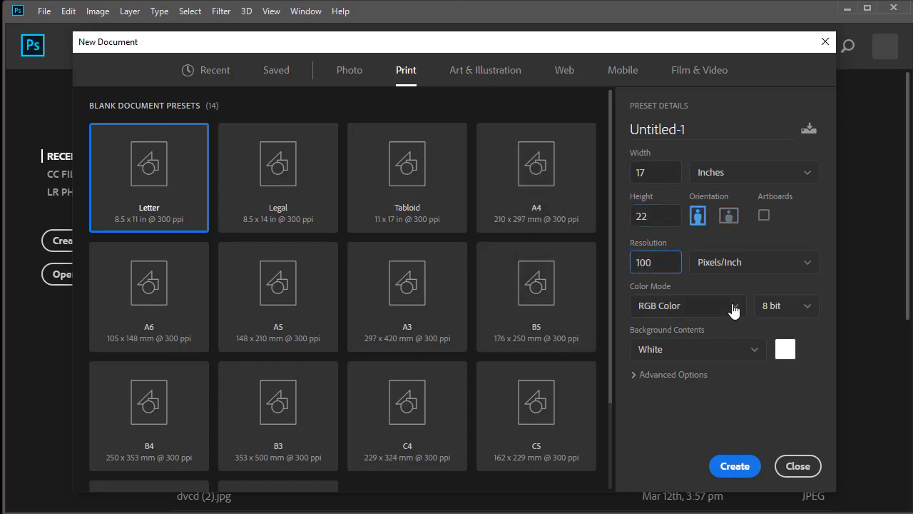
{"action": "left_click", "coordinate": [704, 306]}
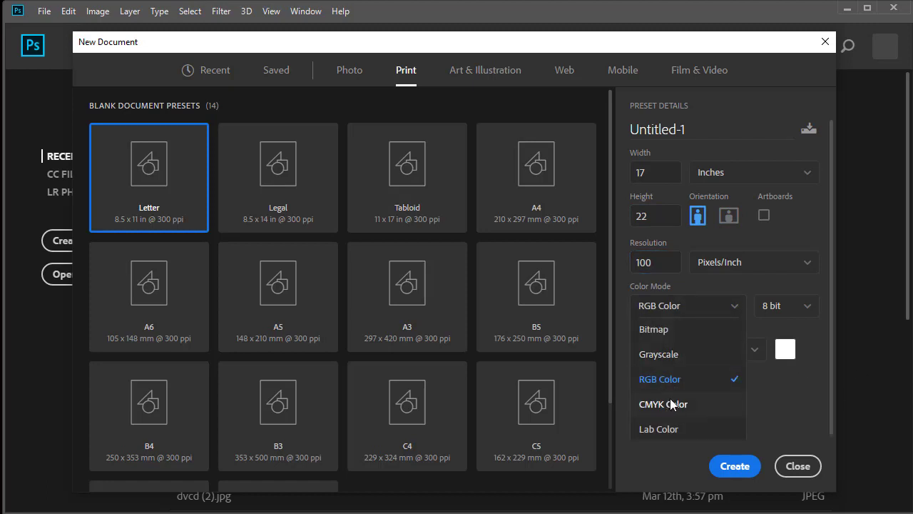
{"action": "left_click", "coordinate": [673, 404]}
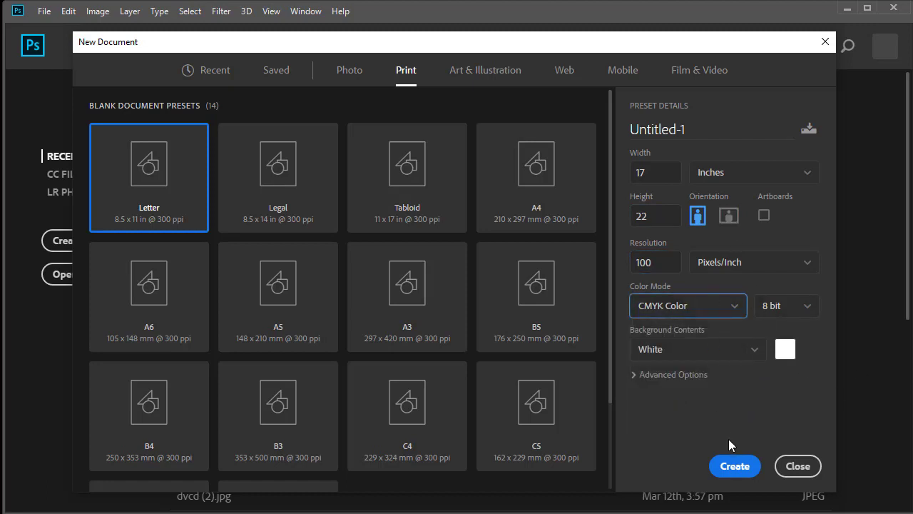
{"action": "left_click", "coordinate": [733, 466]}
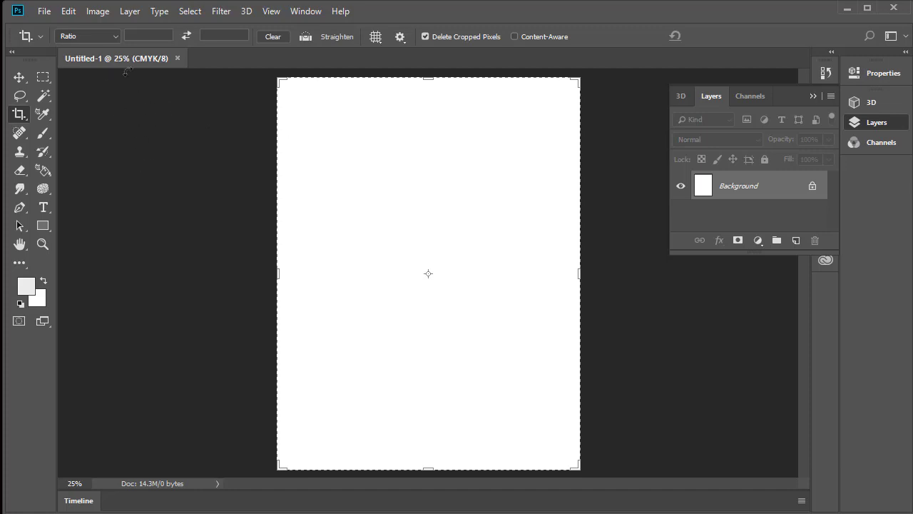
Step: Open the cloudy sky photo 1.jpg
{"action": "left_click", "coordinate": [45, 12]}
{"action": "left_click", "coordinate": [60, 41]}
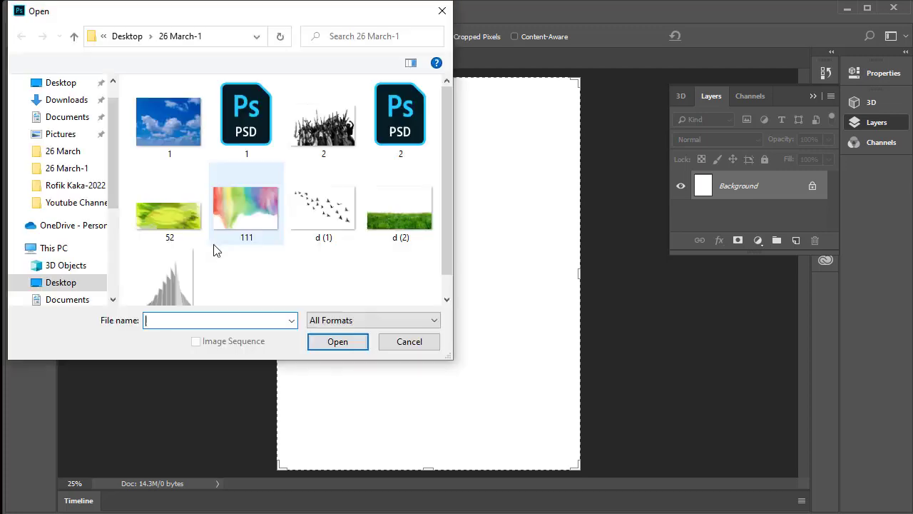
{"action": "left_click", "coordinate": [175, 103]}
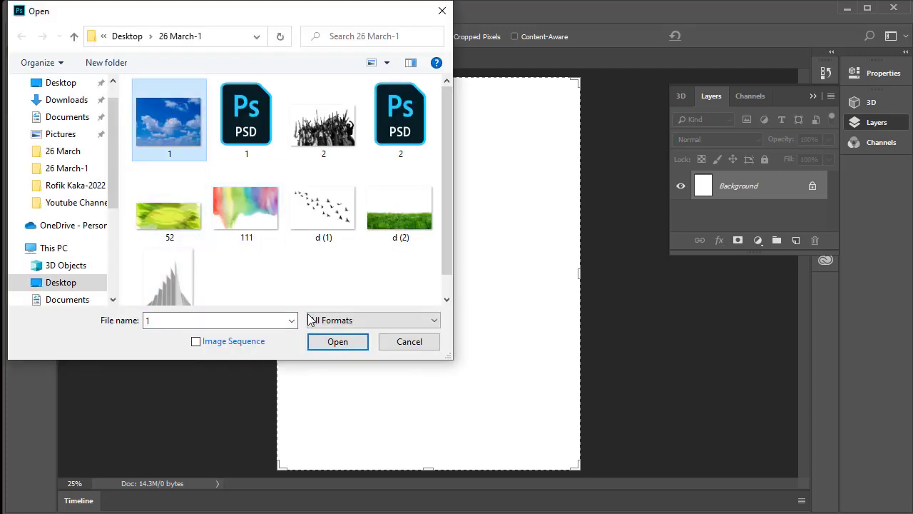
{"action": "left_click", "coordinate": [336, 341]}
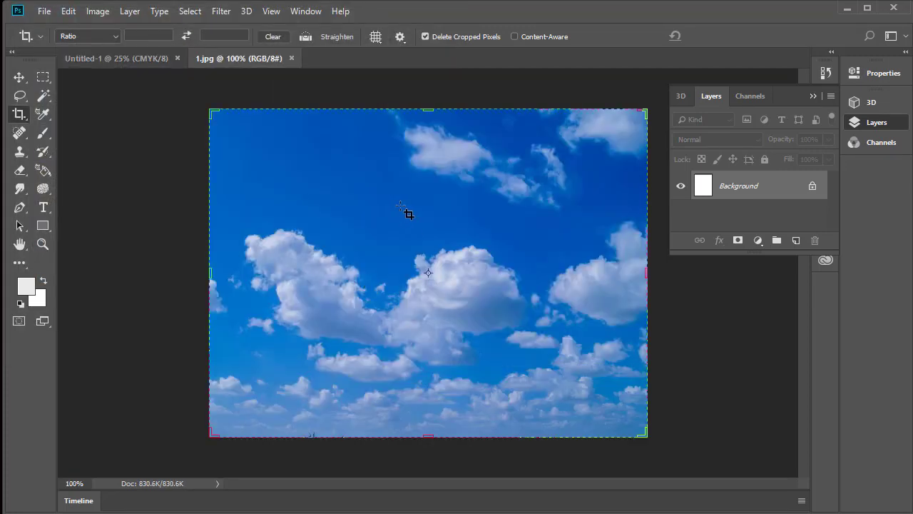
Step: Move the sky into Untitled-1 and scale it to span the page width
{"action": "key", "text": "v"}
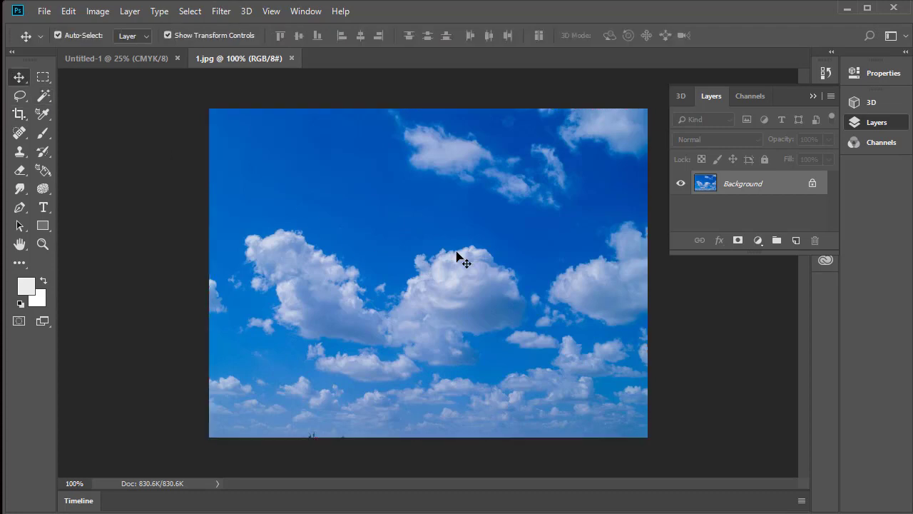
{"action": "mouse_move", "coordinate": [120, 77]}
{"action": "left_mouse_down"}
{"action": "mouse_move", "coordinate": [489, 245]}
{"action": "mouse_move", "coordinate": [369, 144]}
{"action": "mouse_move", "coordinate": [591, 293]}
{"action": "left_mouse_up"}
{"action": "key", "text": "ctrl+t"}
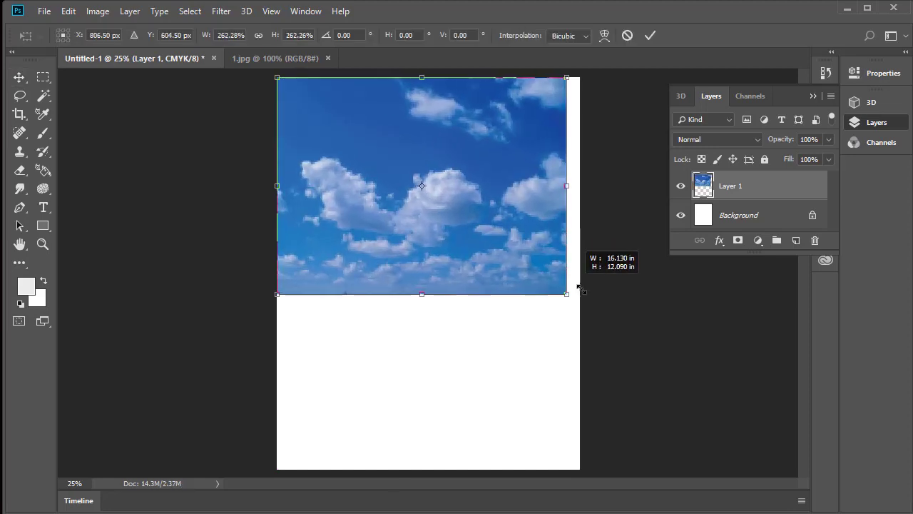
{"action": "left_click", "coordinate": [650, 35]}
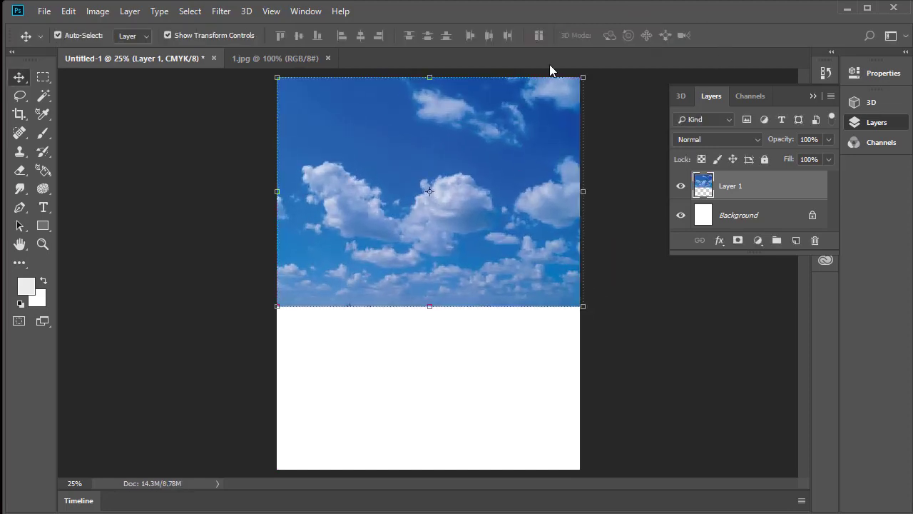
Step: Erase the bottom of the sky layer with a soft brush so it fades into white
{"action": "left_click", "coordinate": [21, 172]}
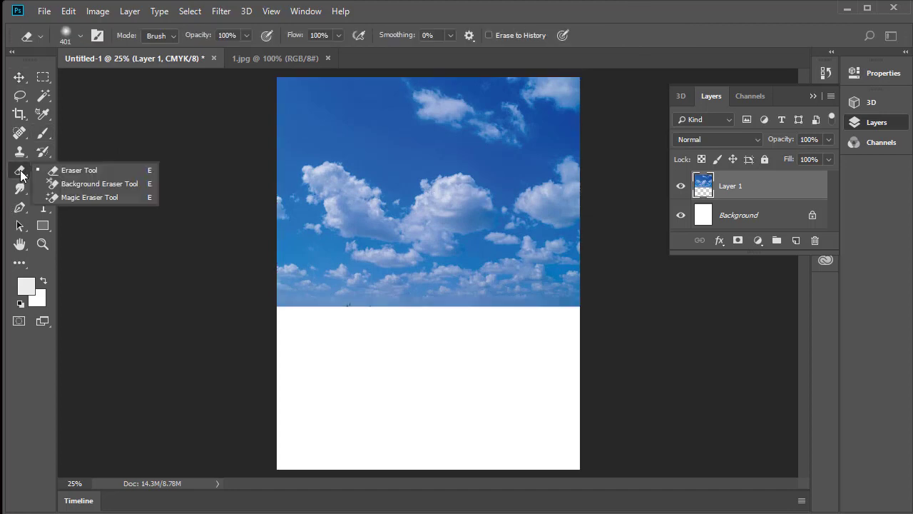
{"action": "left_click", "coordinate": [80, 172]}
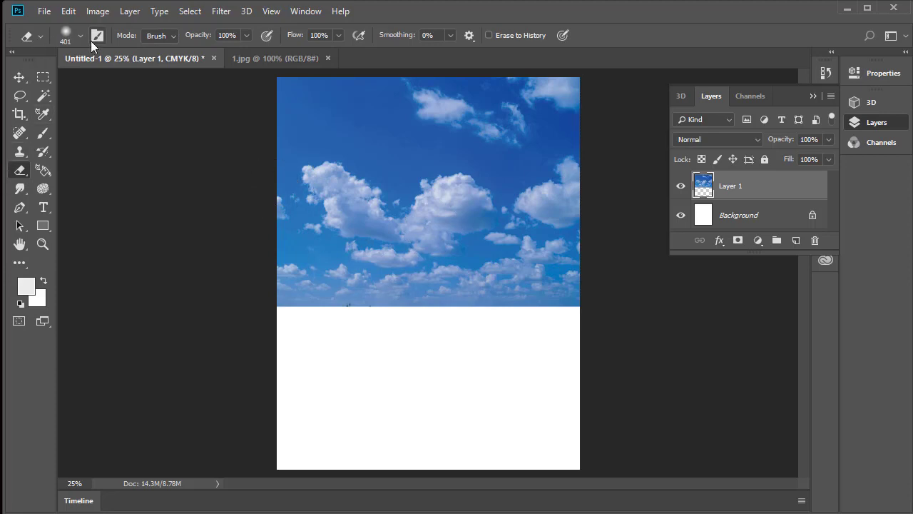
{"action": "mouse_move", "coordinate": [489, 306]}
{"action": "left_mouse_down"}
{"action": "mouse_move", "coordinate": [540, 290]}
{"action": "mouse_move", "coordinate": [323, 258]}
{"action": "mouse_move", "coordinate": [291, 238]}
{"action": "mouse_move", "coordinate": [544, 261]}
{"action": "mouse_move", "coordinate": [278, 247]}
{"action": "mouse_move", "coordinate": [337, 302]}
{"action": "mouse_move", "coordinate": [273, 228]}
{"action": "mouse_move", "coordinate": [477, 209]}
{"action": "mouse_move", "coordinate": [605, 212]}
{"action": "mouse_move", "coordinate": [266, 209]}
{"action": "mouse_move", "coordinate": [573, 212]}
{"action": "mouse_move", "coordinate": [283, 244]}
{"action": "mouse_move", "coordinate": [603, 261]}
{"action": "mouse_move", "coordinate": [424, 287]}
{"action": "left_mouse_up"}
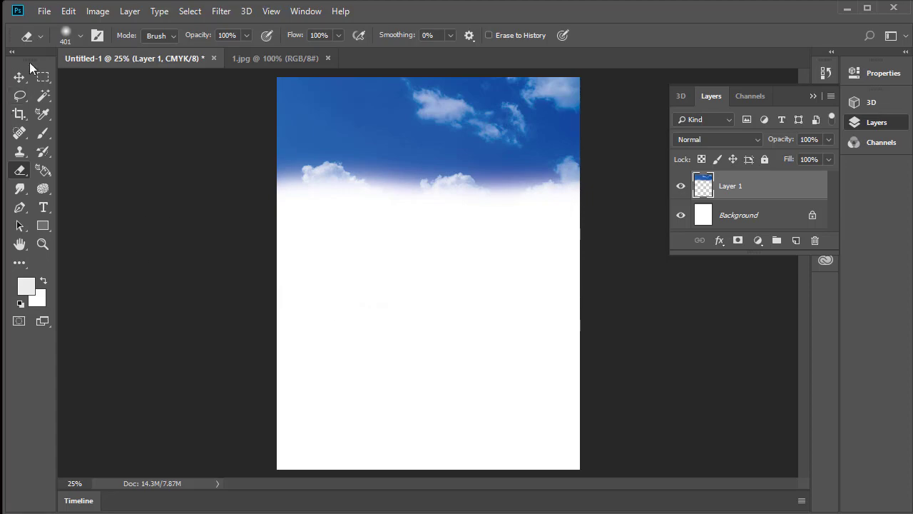
Step: Open the rainbow watercolour 111.jpg and move it into the poster as Layer 2
{"action": "left_click", "coordinate": [43, 10]}
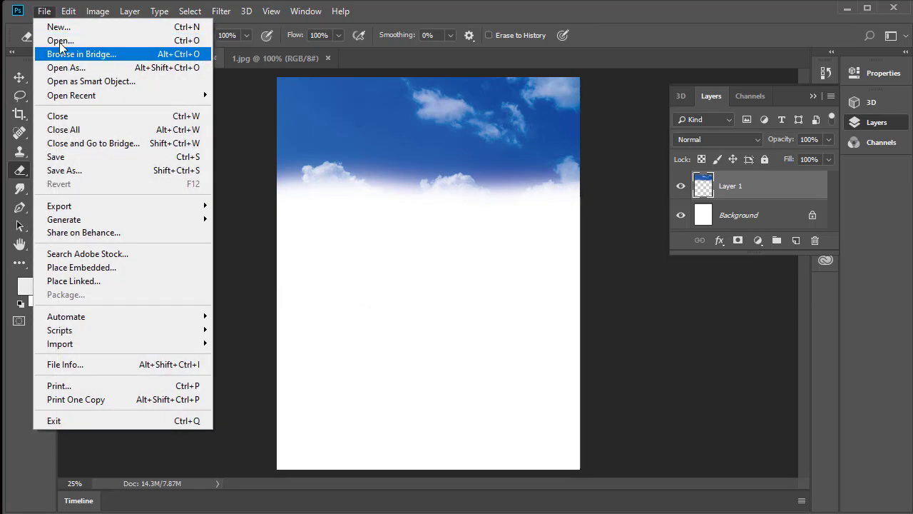
{"action": "left_click", "coordinate": [59, 42]}
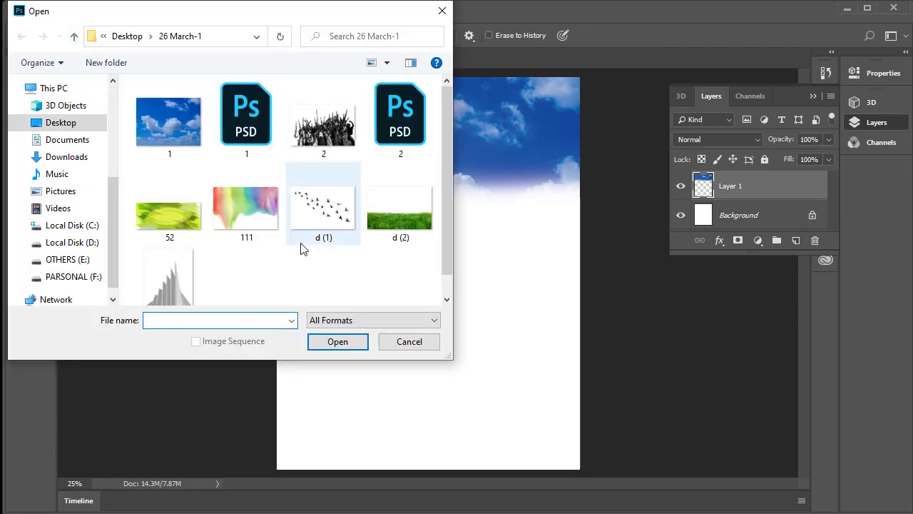
{"action": "scroll", "coordinate": [303, 210], "scroll_direction": "down", "scroll_amount": 1}
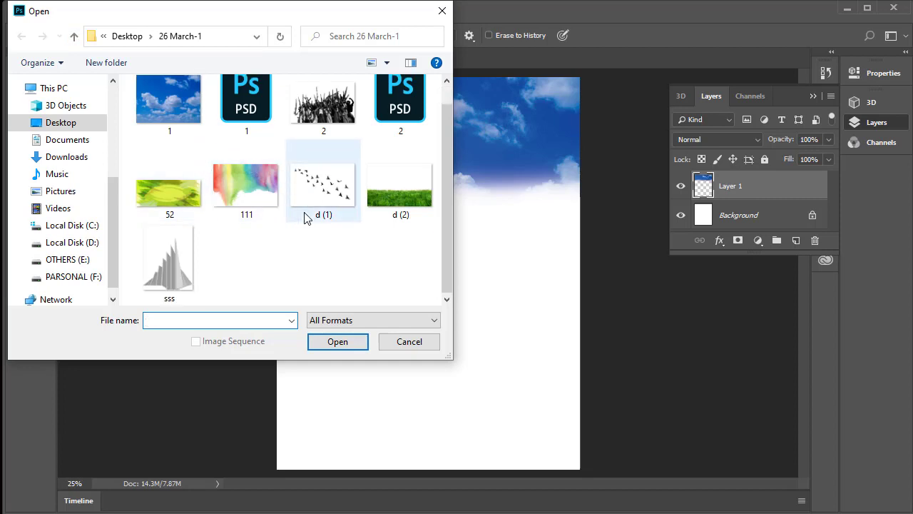
{"action": "scroll", "coordinate": [305, 216], "scroll_direction": "up", "scroll_amount": 1}
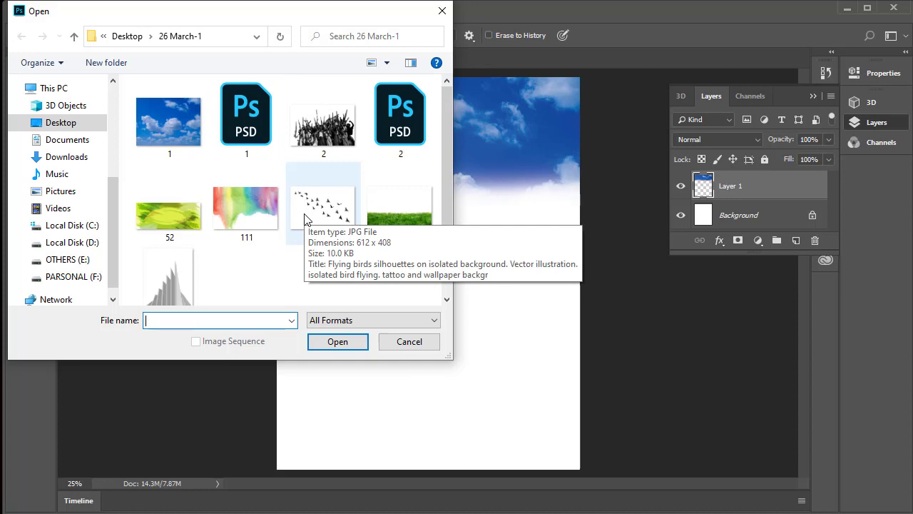
{"action": "left_click", "coordinate": [248, 201]}
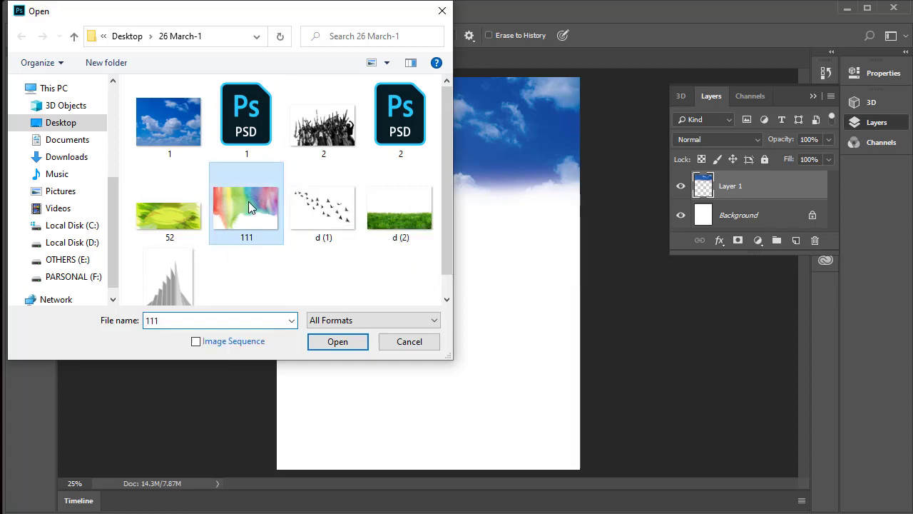
{"action": "left_click", "coordinate": [338, 341]}
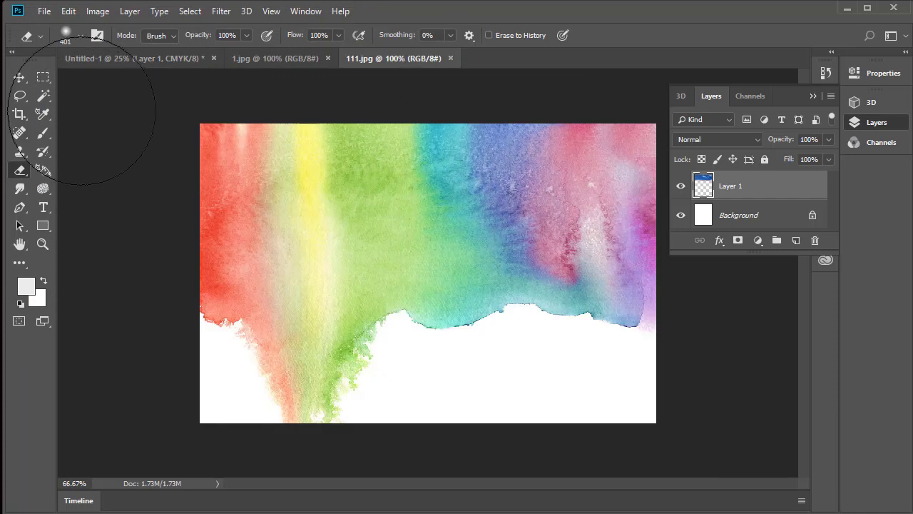
{"action": "key", "text": "v"}
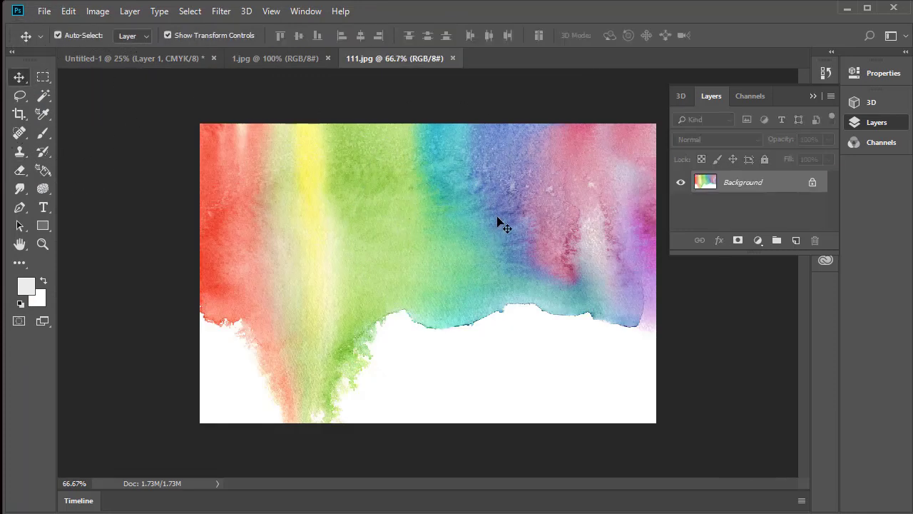
{"action": "mouse_move", "coordinate": [504, 226]}
{"action": "left_mouse_down"}
{"action": "mouse_move", "coordinate": [207, 117]}
{"action": "mouse_move", "coordinate": [314, 128]}
{"action": "left_mouse_up"}
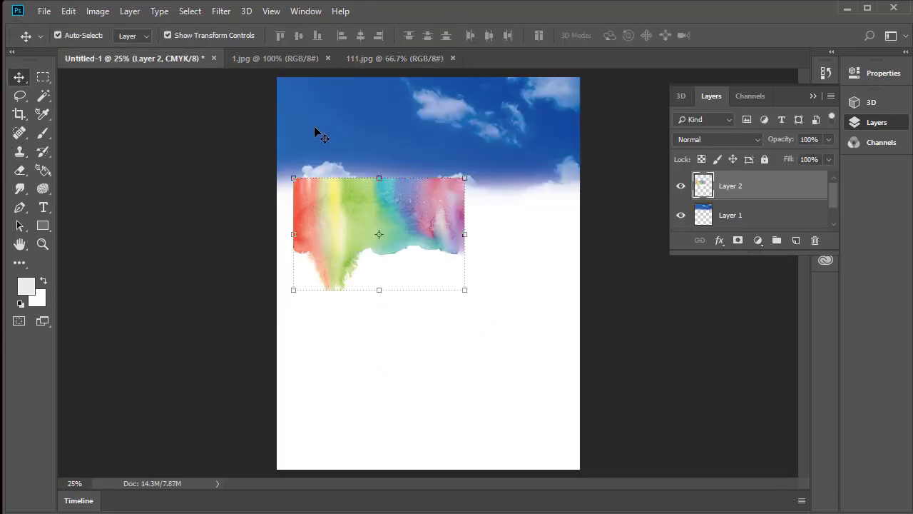
Step: Close 1.jpg and 111.jpg, then enlarge the watercolour to about 194% and move it up
{"action": "left_click", "coordinate": [327, 59]}
{"action": "left_click", "coordinate": [339, 58]}
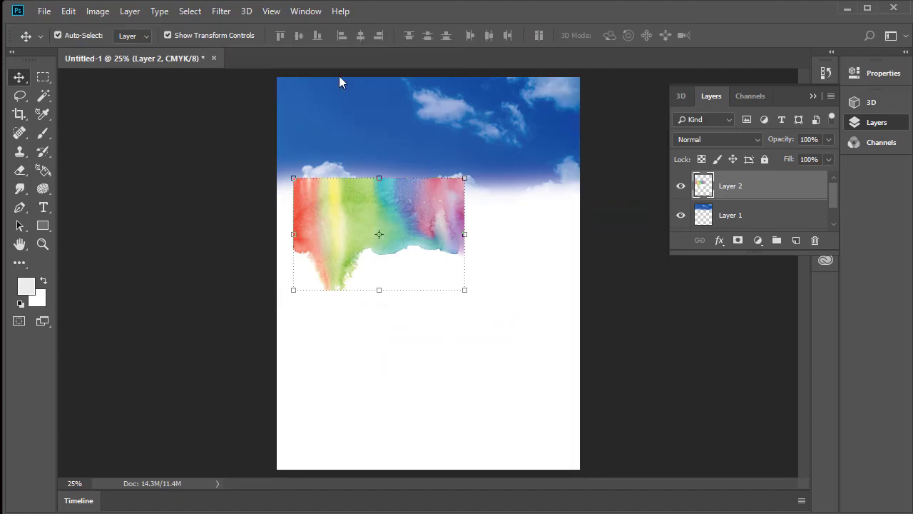
{"action": "left_click_drag", "start_coordinate": [372, 227], "coordinate": [355, 185]}
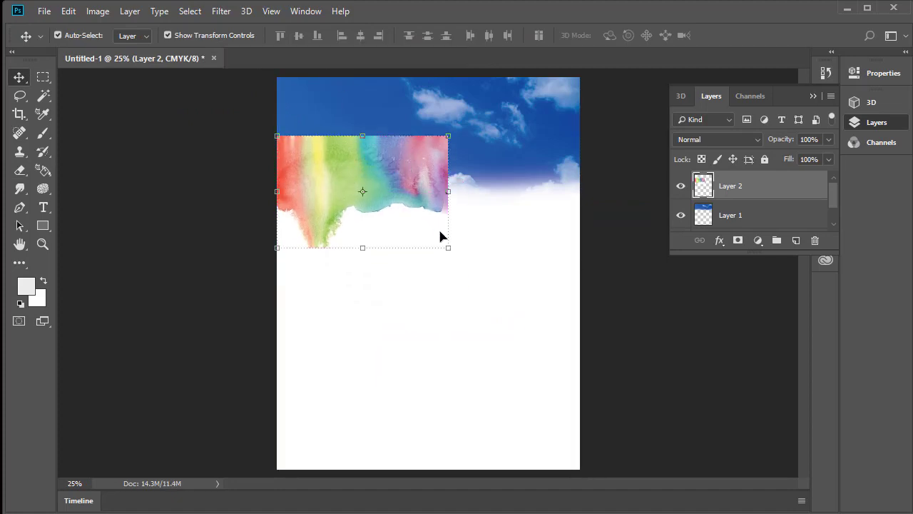
{"action": "left_click_drag", "start_coordinate": [451, 248], "coordinate": [617, 309]}
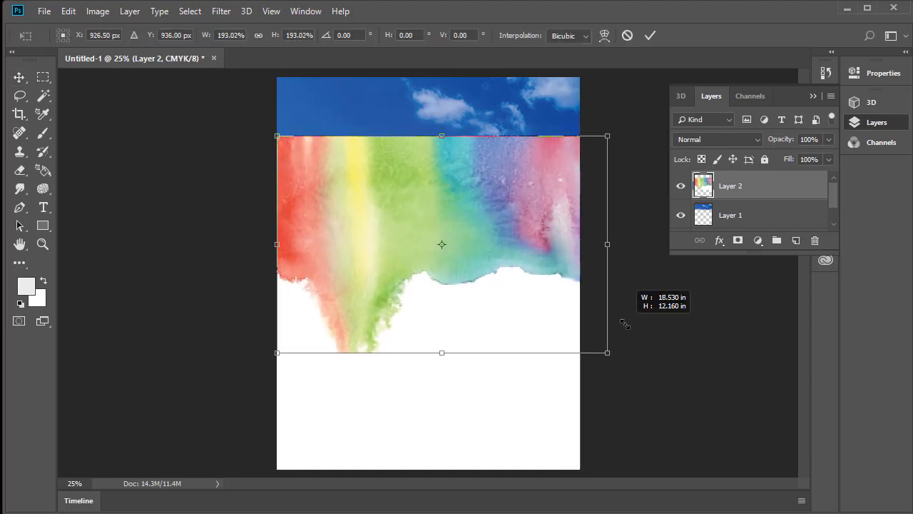
{"action": "left_click_drag", "start_coordinate": [438, 191], "coordinate": [430, 165]}
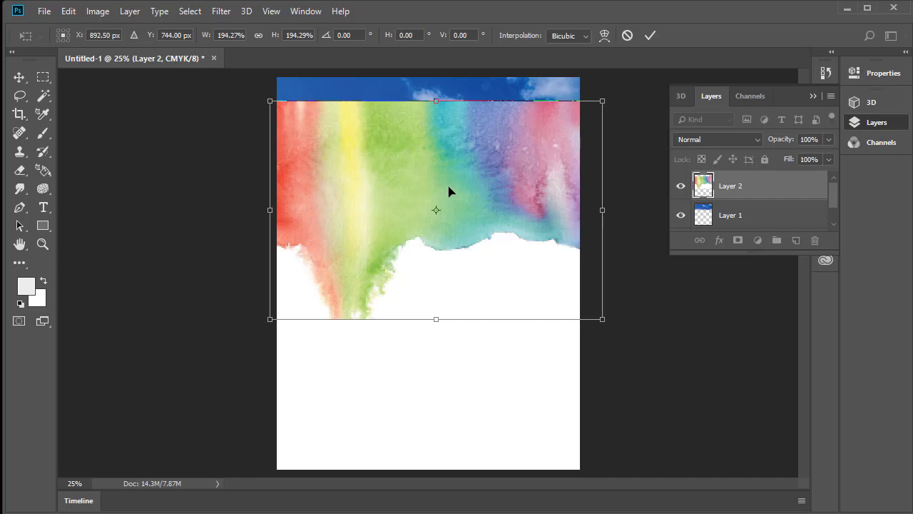
{"action": "left_click", "coordinate": [649, 35]}
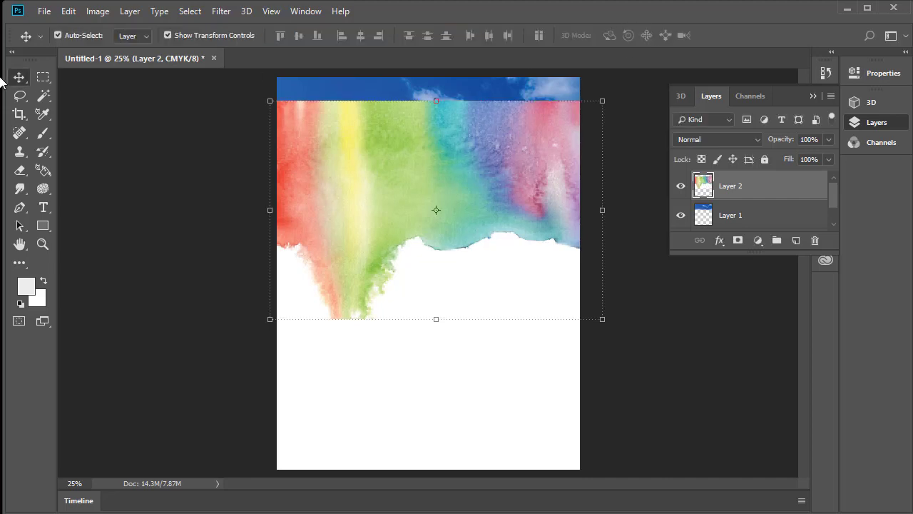
Step: Erase the watercolour's top edge and stray lower areas to blend it with the sky
{"action": "left_click", "coordinate": [20, 171]}
{"action": "mouse_move", "coordinate": [259, 108]}
{"action": "left_mouse_down"}
{"action": "mouse_move", "coordinate": [614, 118]}
{"action": "mouse_move", "coordinate": [243, 126]}
{"action": "left_mouse_up"}
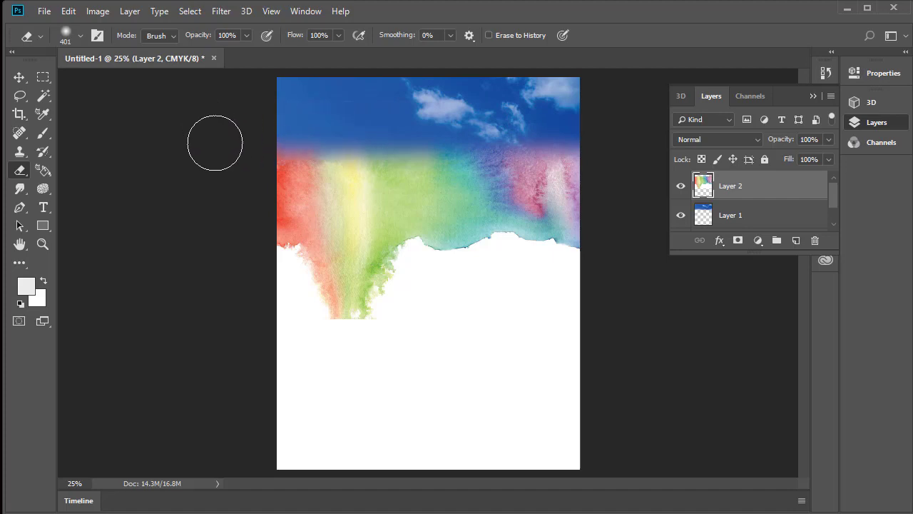
{"action": "mouse_move", "coordinate": [353, 342]}
{"action": "left_mouse_down"}
{"action": "mouse_move", "coordinate": [279, 267]}
{"action": "mouse_move", "coordinate": [287, 322]}
{"action": "mouse_move", "coordinate": [291, 271]}
{"action": "mouse_move", "coordinate": [309, 316]}
{"action": "mouse_move", "coordinate": [393, 253]}
{"action": "mouse_move", "coordinate": [404, 262]}
{"action": "mouse_move", "coordinate": [534, 247]}
{"action": "mouse_move", "coordinate": [474, 270]}
{"action": "left_mouse_up"}
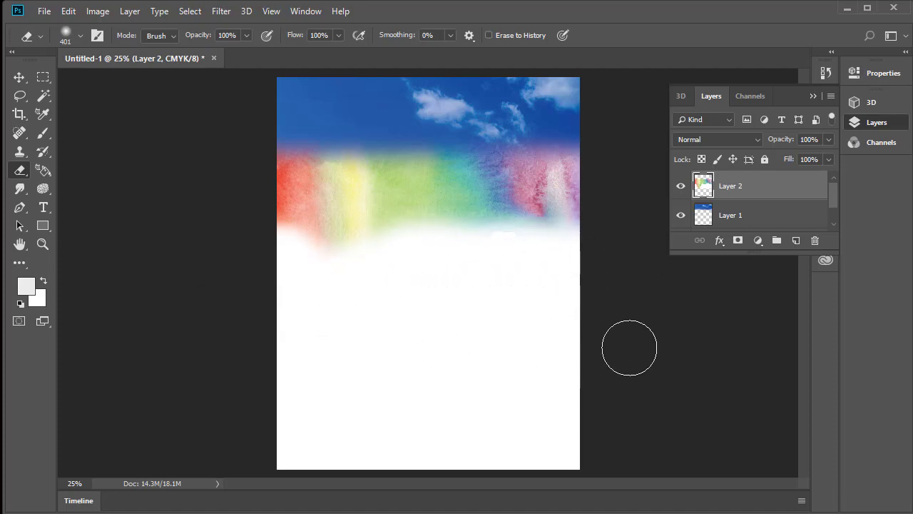
{"action": "left_click", "coordinate": [23, 77]}
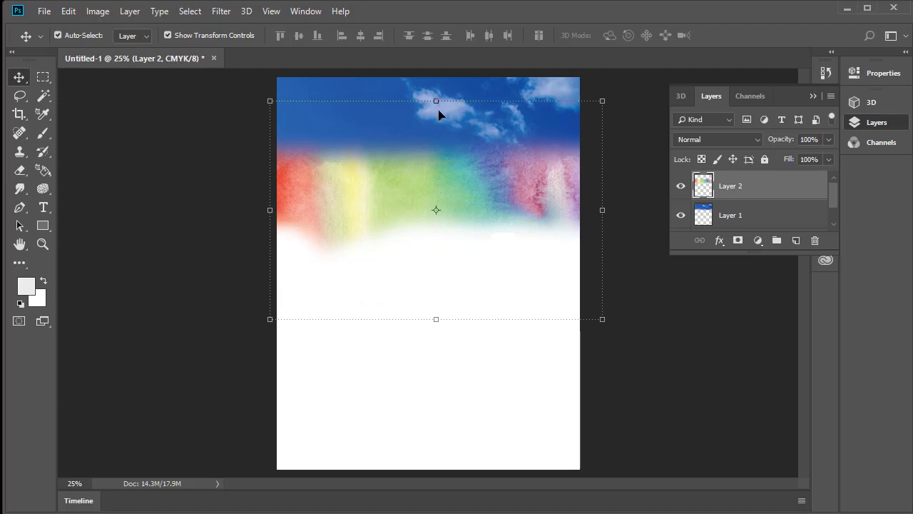
Step: Stretch the watercolour taller, rotate it about 8° and scale it to roughly 118% × 143%
{"action": "left_click_drag", "start_coordinate": [433, 102], "coordinate": [435, 77]}
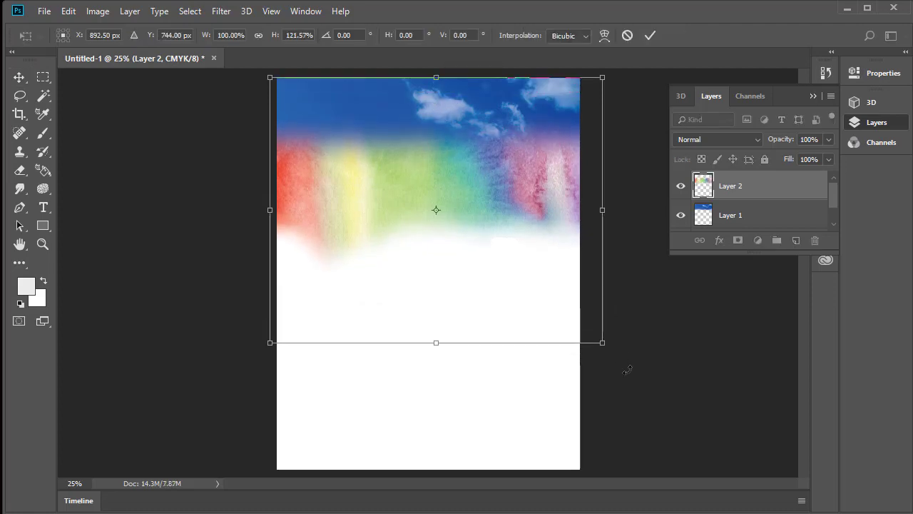
{"action": "mouse_move", "coordinate": [626, 370]}
{"action": "left_mouse_down"}
{"action": "mouse_move", "coordinate": [648, 310]}
{"action": "mouse_move", "coordinate": [612, 398]}
{"action": "left_mouse_up"}
{"action": "left_click_drag", "start_coordinate": [455, 135], "coordinate": [428, 149]}
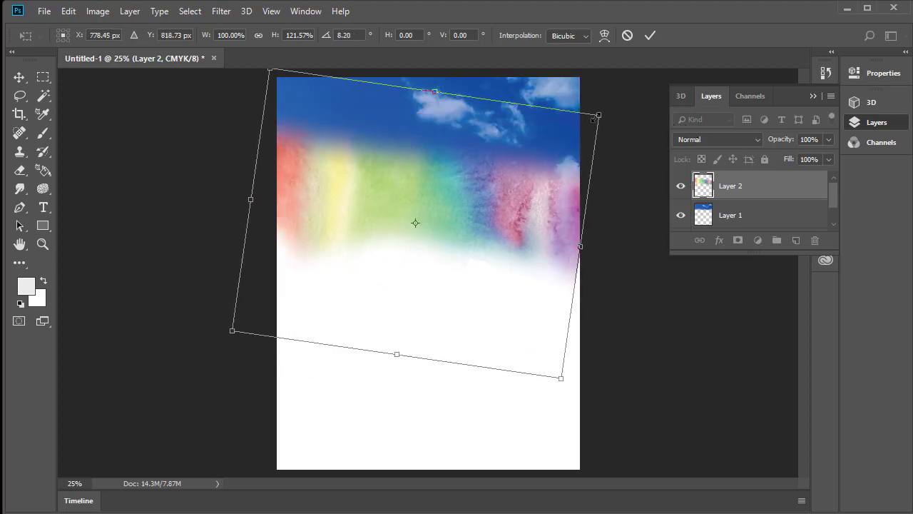
{"action": "left_click_drag", "start_coordinate": [595, 118], "coordinate": [658, 80]}
{"action": "left_click_drag", "start_coordinate": [499, 175], "coordinate": [491, 200]}
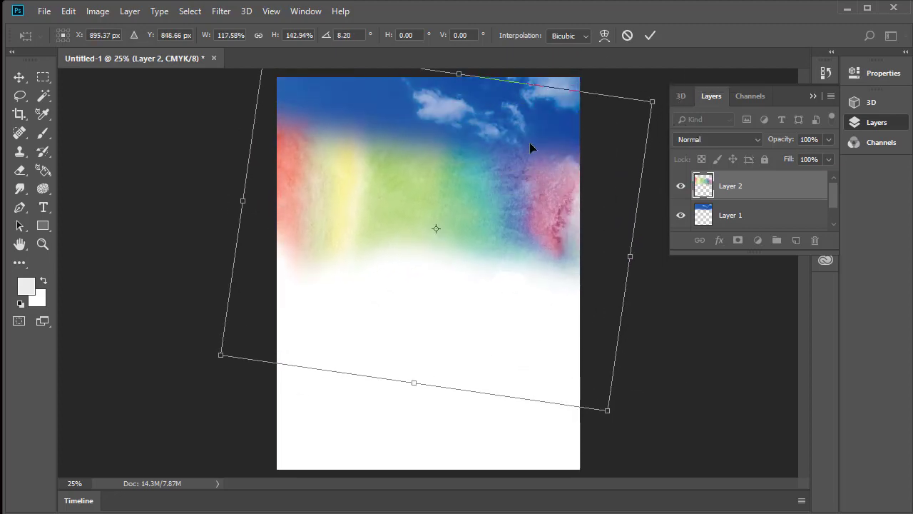
{"action": "left_click", "coordinate": [650, 35]}
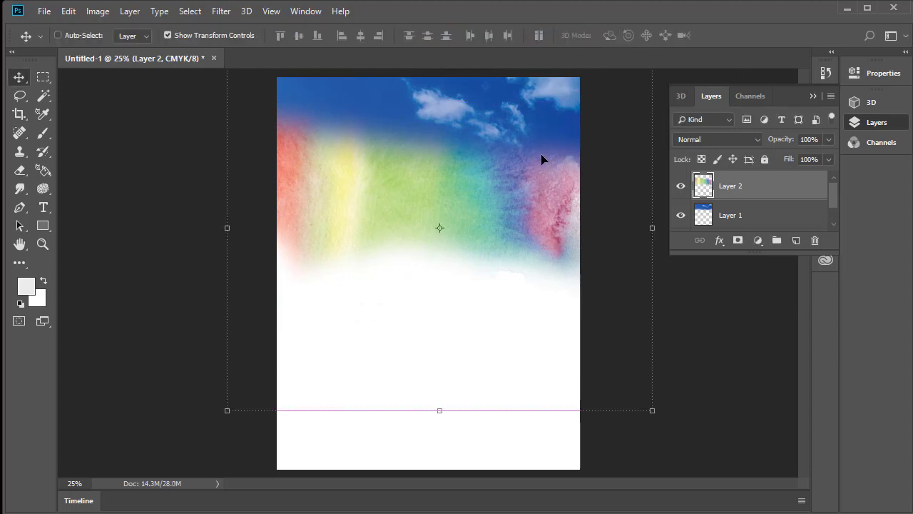
{"action": "key", "text": "ctrl+u"}
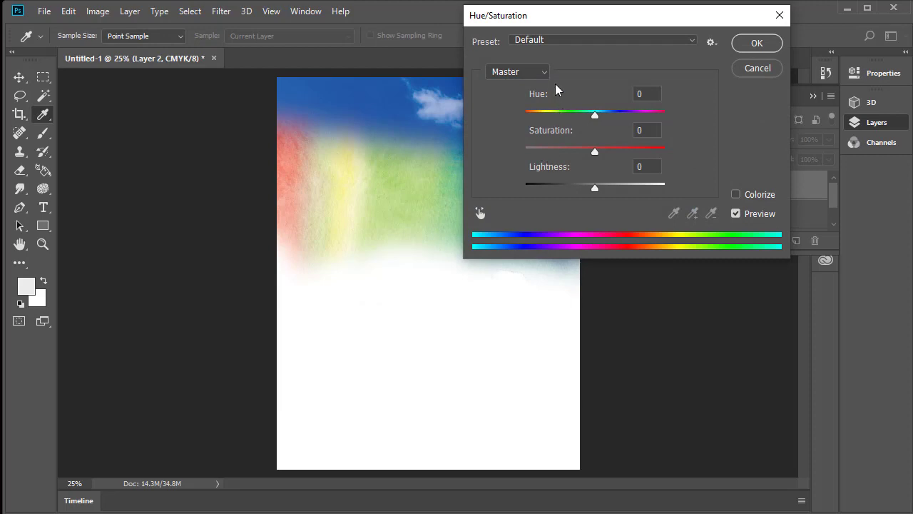
Step: Apply Hue/Saturation of Hue +27 and Saturation −32 to mute the watercolour
{"action": "left_click_drag", "start_coordinate": [562, 16], "coordinate": [660, 44]}
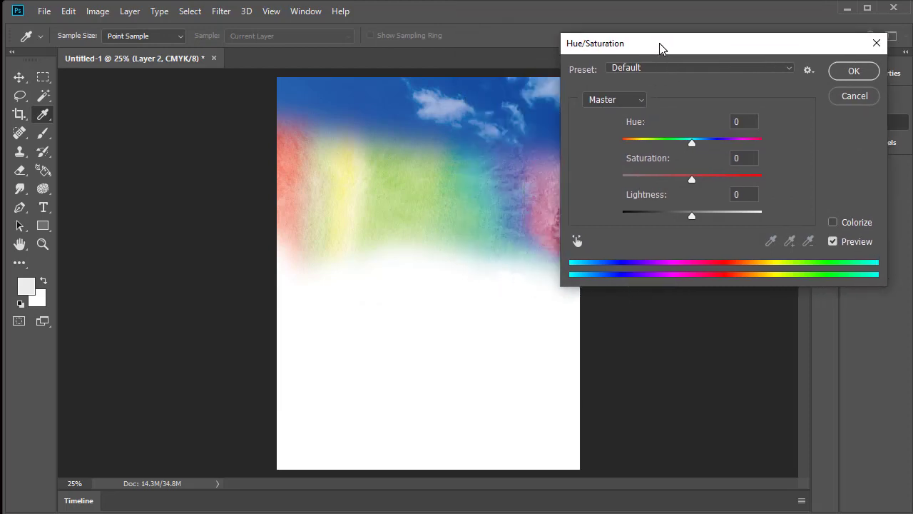
{"action": "mouse_move", "coordinate": [692, 142]}
{"action": "left_mouse_down"}
{"action": "mouse_move", "coordinate": [753, 144]}
{"action": "mouse_move", "coordinate": [694, 148]}
{"action": "left_mouse_up"}
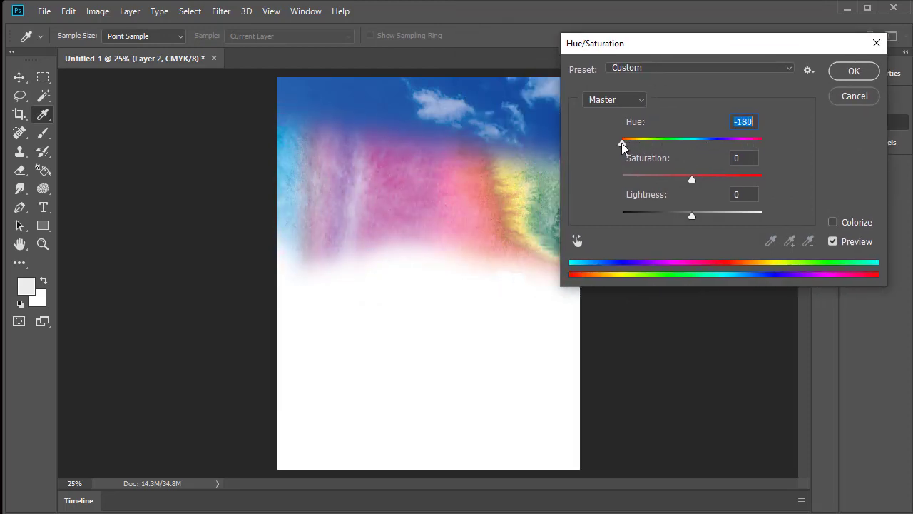
{"action": "left_click_drag", "start_coordinate": [691, 179], "coordinate": [797, 191]}
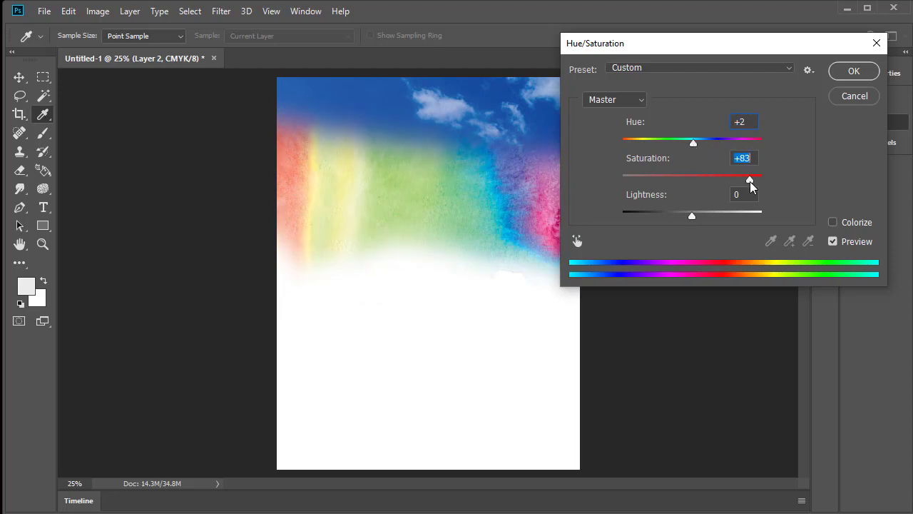
{"action": "left_click_drag", "start_coordinate": [726, 191], "coordinate": [711, 191]}
{"action": "mouse_move", "coordinate": [690, 142]}
{"action": "left_mouse_down"}
{"action": "mouse_move", "coordinate": [596, 150]}
{"action": "mouse_move", "coordinate": [678, 146]}
{"action": "mouse_move", "coordinate": [661, 143]}
{"action": "left_mouse_up"}
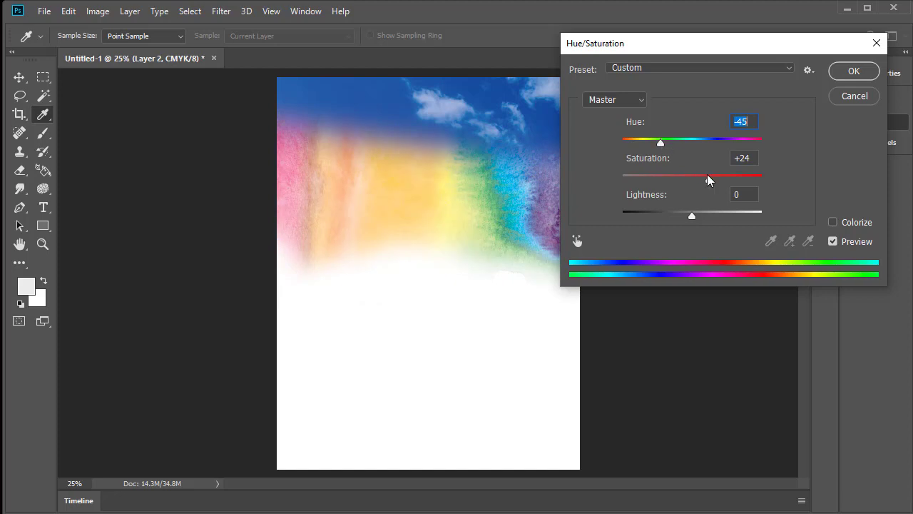
{"action": "mouse_move", "coordinate": [709, 178]}
{"action": "left_mouse_down"}
{"action": "mouse_move", "coordinate": [670, 163]}
{"action": "mouse_move", "coordinate": [713, 143]}
{"action": "mouse_move", "coordinate": [685, 142]}
{"action": "mouse_move", "coordinate": [711, 143]}
{"action": "left_mouse_up"}
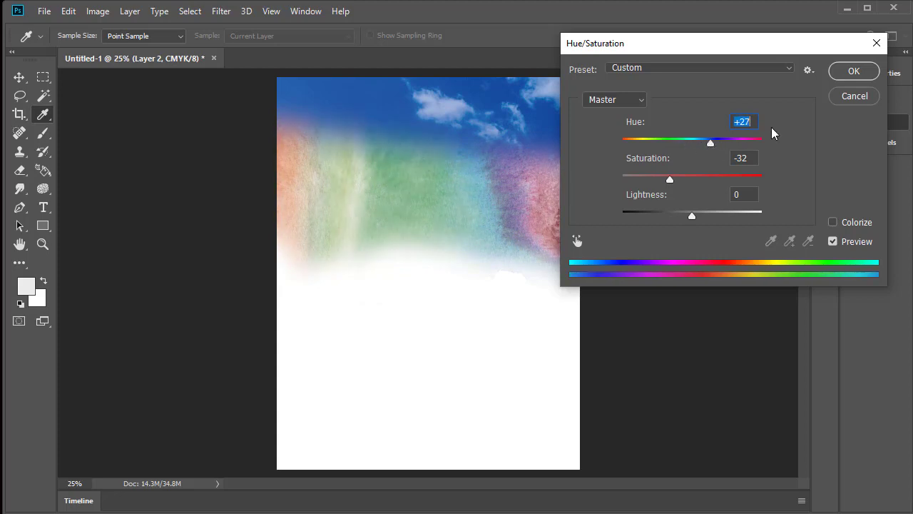
{"action": "left_click", "coordinate": [854, 70]}
{"action": "key", "text": "v"}
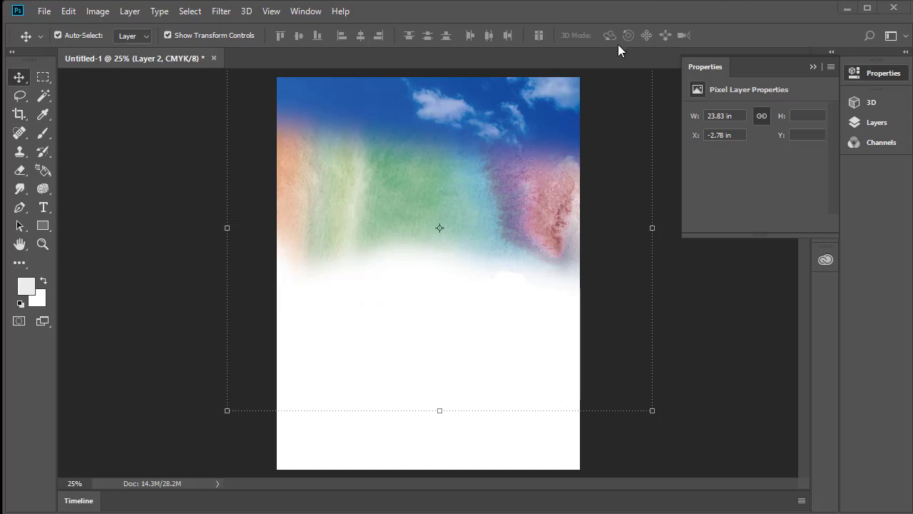
Step: Open the portrait photo 254.jpg and move it into the poster as a layer
{"action": "left_click", "coordinate": [46, 12]}
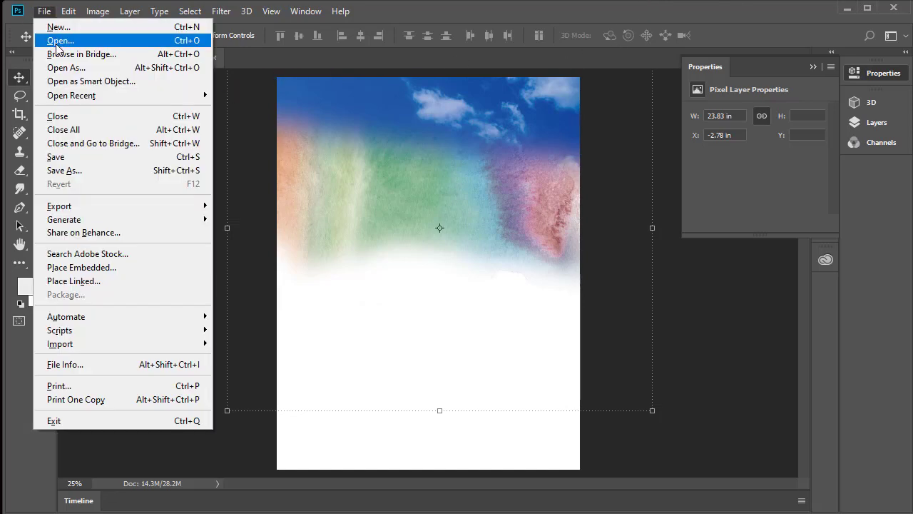
{"action": "left_click", "coordinate": [57, 41]}
{"action": "left_click", "coordinate": [345, 208]}
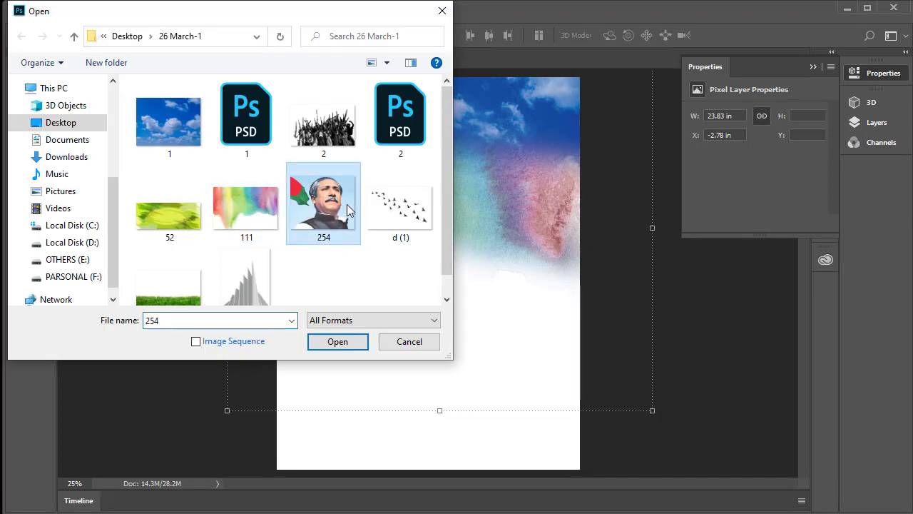
{"action": "left_click", "coordinate": [338, 340]}
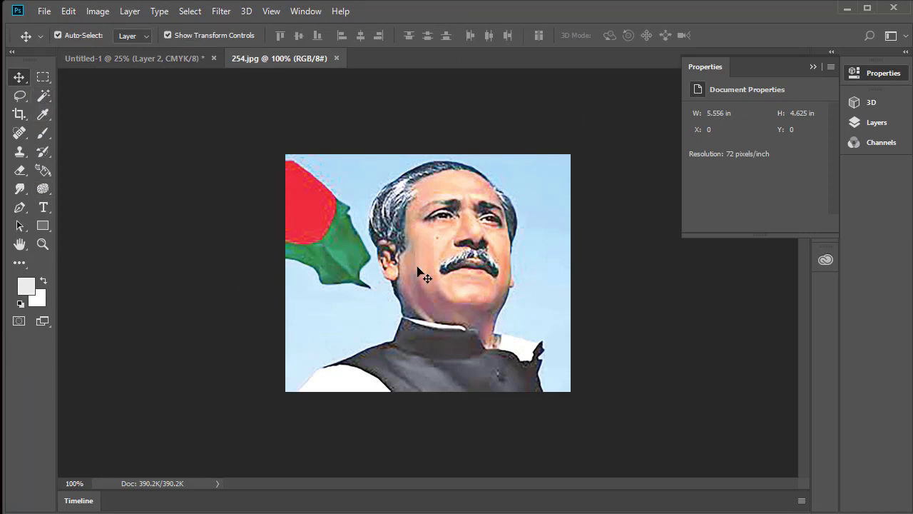
{"action": "mouse_move", "coordinate": [453, 284]}
{"action": "left_mouse_down"}
{"action": "mouse_move", "coordinate": [422, 236]}
{"action": "mouse_move", "coordinate": [346, 163]}
{"action": "mouse_move", "coordinate": [430, 231]}
{"action": "left_mouse_up"}
Step: Scale the portrait to about 79.5% and place it in the top-left corner
{"action": "left_click_drag", "start_coordinate": [334, 175], "coordinate": [320, 185]}
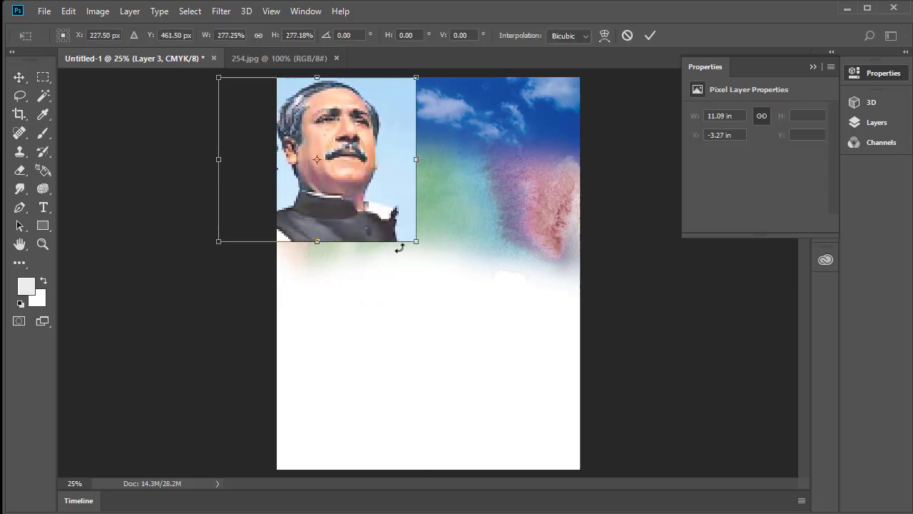
{"action": "left_click", "coordinate": [649, 35]}
{"action": "left_click_drag", "start_coordinate": [412, 237], "coordinate": [374, 208]}
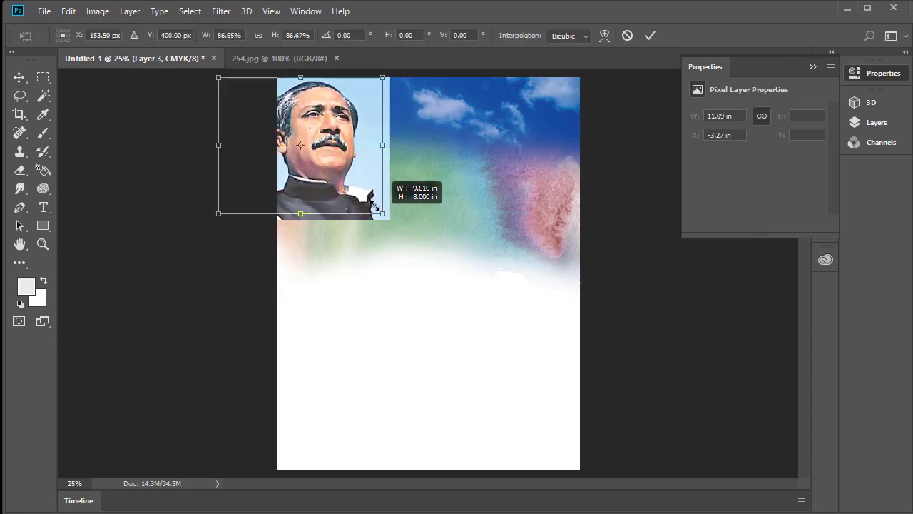
{"action": "mouse_move", "coordinate": [326, 168]}
{"action": "left_mouse_down"}
{"action": "mouse_move", "coordinate": [343, 168]}
{"action": "mouse_move", "coordinate": [335, 168]}
{"action": "left_mouse_up"}
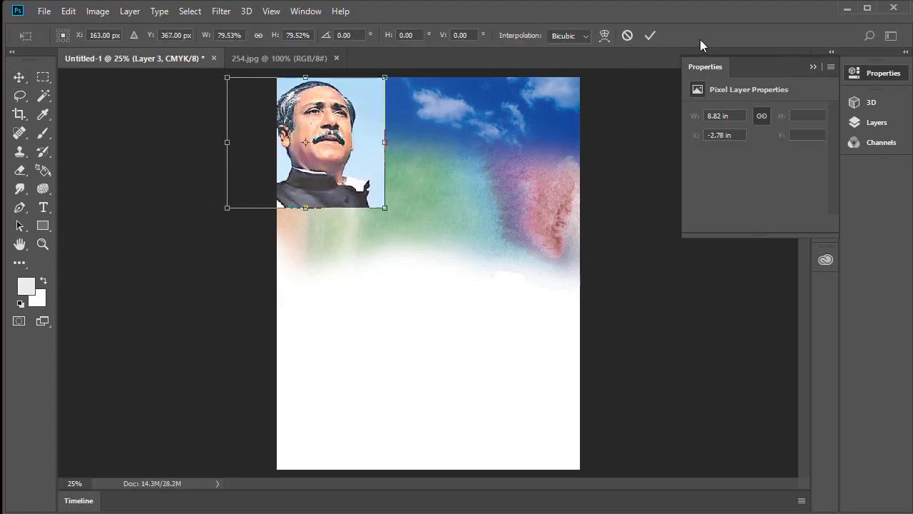
{"action": "left_click", "coordinate": [646, 35]}
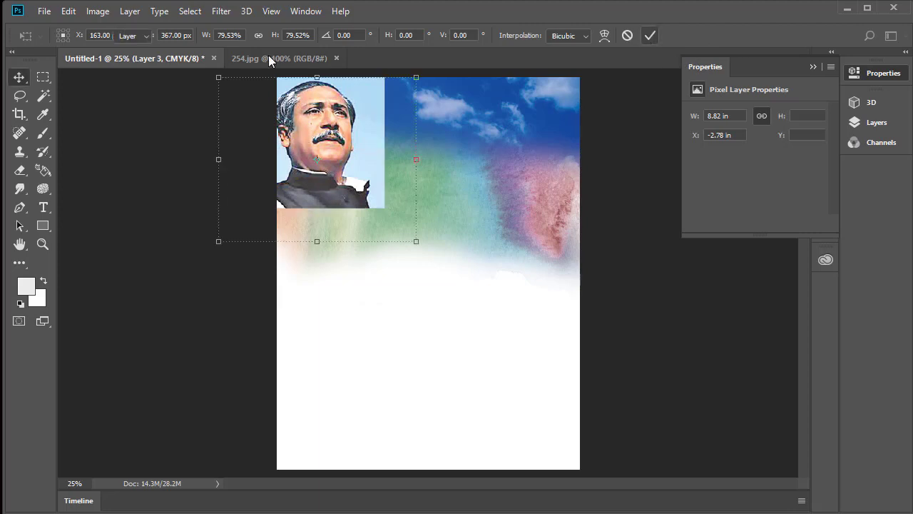
Step: Delete the portrait's blue sky background and the leftover left sliver with the Magic Wand
{"action": "left_click", "coordinate": [46, 96]}
{"action": "left_click", "coordinate": [363, 96]}
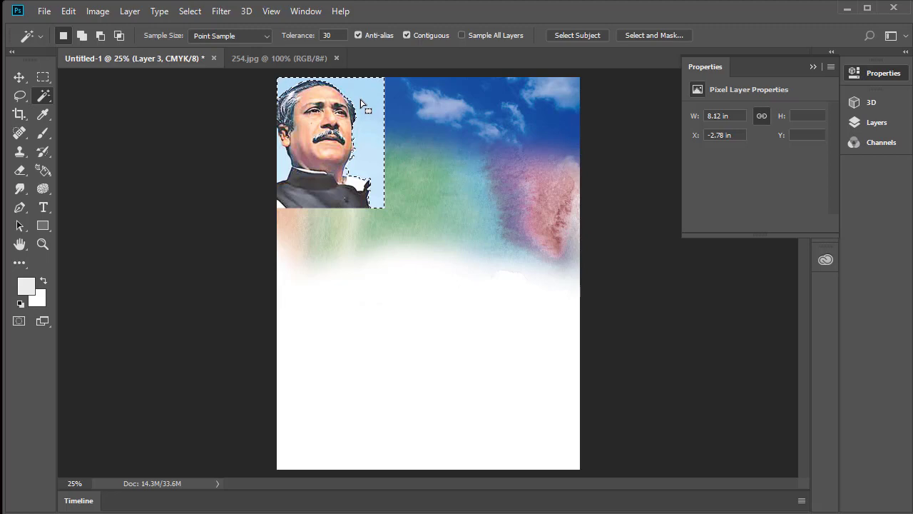
{"action": "key", "text": "Delete"}
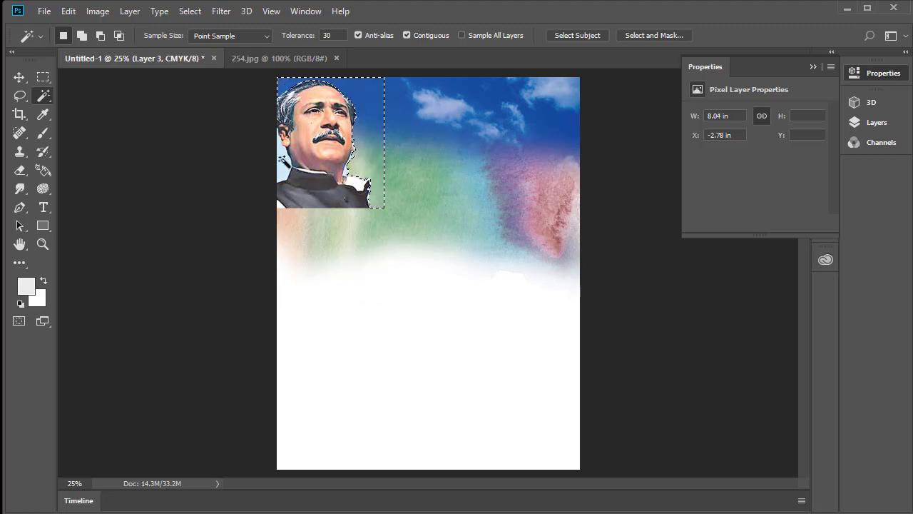
{"action": "left_click", "coordinate": [286, 166]}
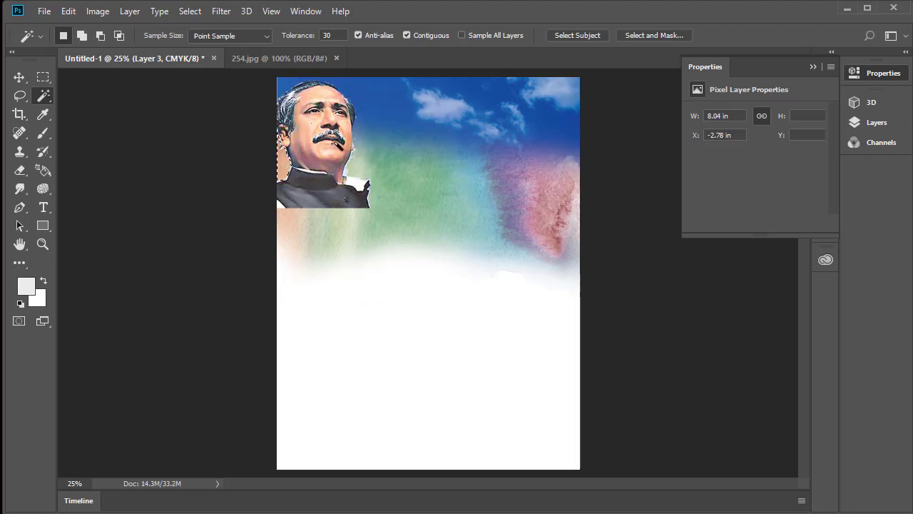
{"action": "key", "text": "Delete"}
{"action": "key", "text": "ctrl+d"}
Step: Drop the remaining selection on the portrait from the context menu
{"action": "right_click", "coordinate": [284, 164]}
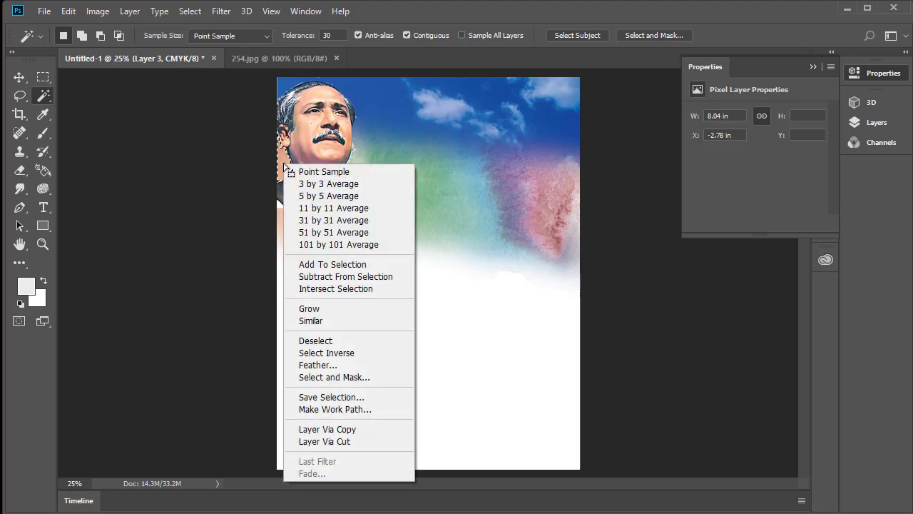
{"action": "left_click", "coordinate": [315, 340]}
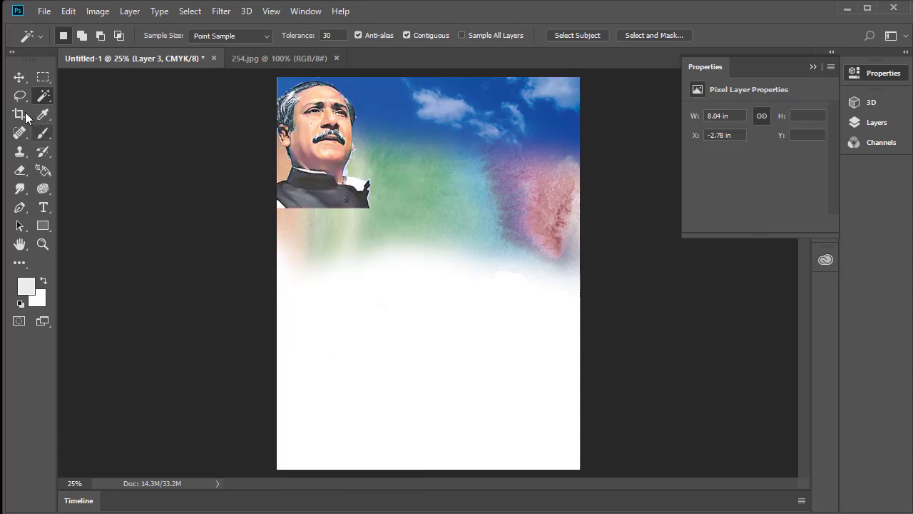
{"action": "left_click", "coordinate": [19, 169]}
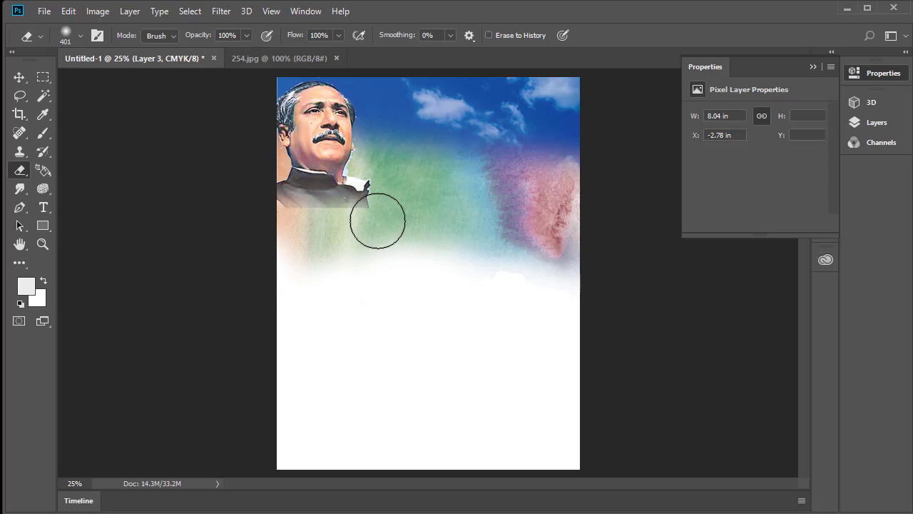
Step: Soften the portrait's bottom edge and nudge the portrait slightly right
{"action": "mouse_move", "coordinate": [387, 216]}
{"action": "left_mouse_down"}
{"action": "mouse_move", "coordinate": [295, 228]}
{"action": "mouse_move", "coordinate": [392, 223]}
{"action": "left_mouse_up"}
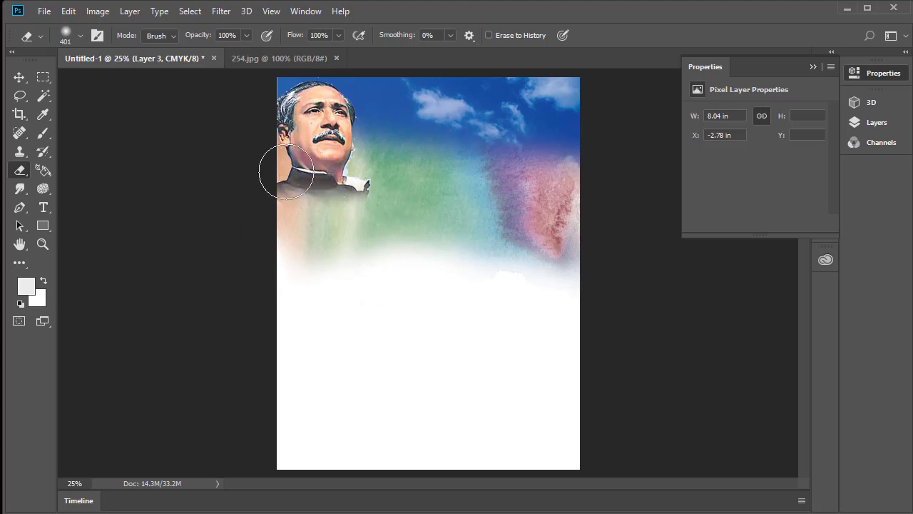
{"action": "left_click", "coordinate": [20, 77]}
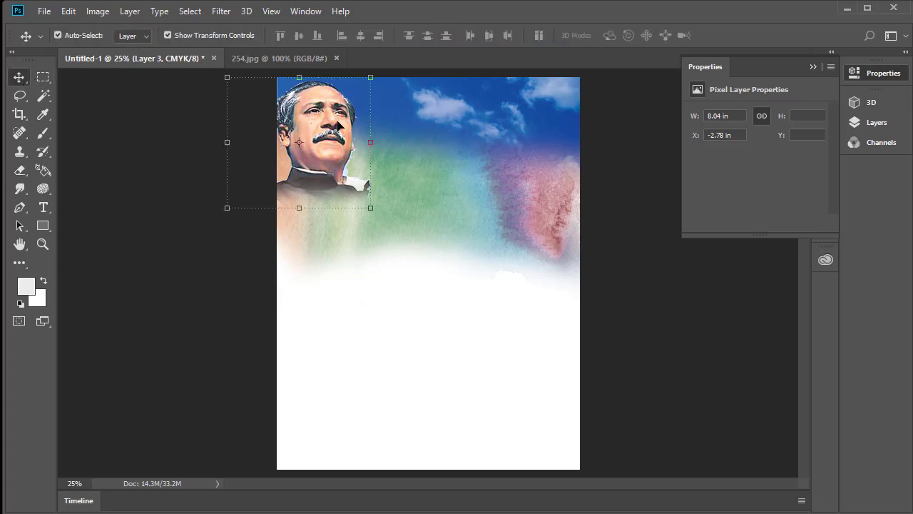
{"action": "left_click_drag", "start_coordinate": [338, 125], "coordinate": [345, 127]}
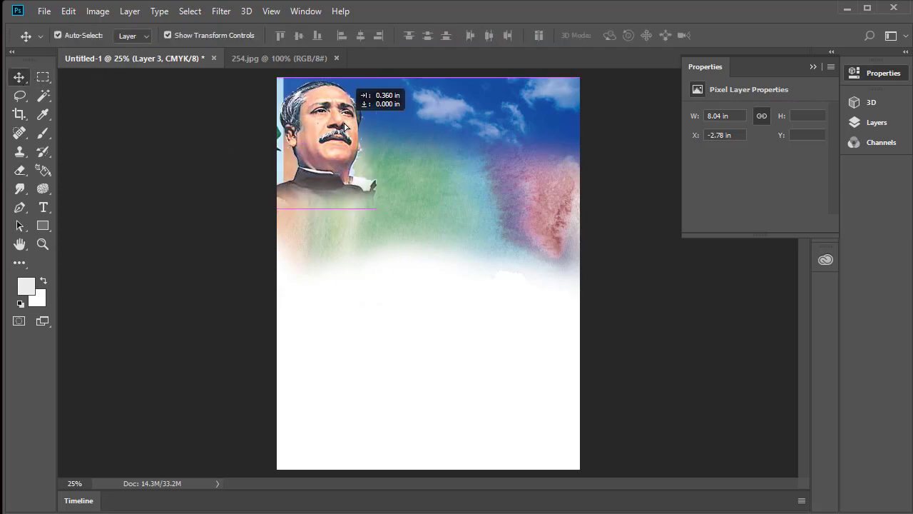
Step: Clean up the thin strip along the portrait's left edge, with eraser size reduced to 100
{"action": "left_click", "coordinate": [43, 96]}
{"action": "left_click", "coordinate": [280, 106]}
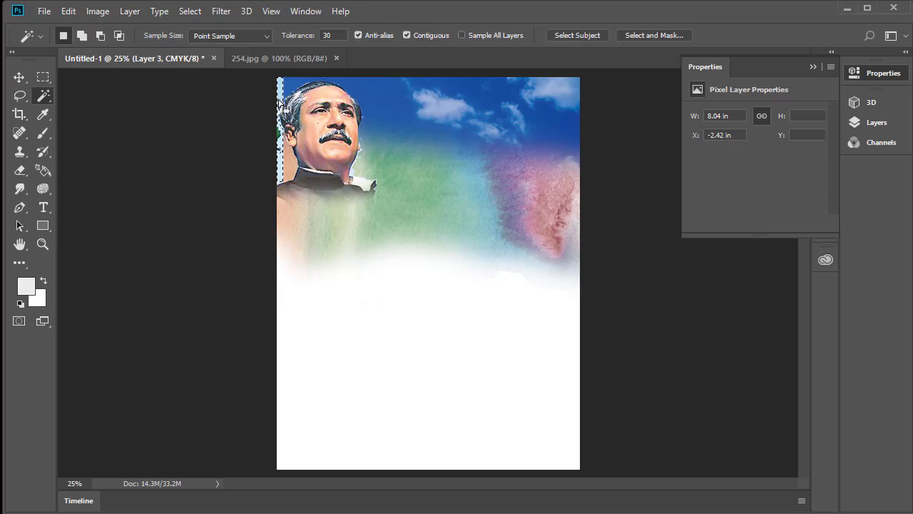
{"action": "key", "text": "ctrl+d"}
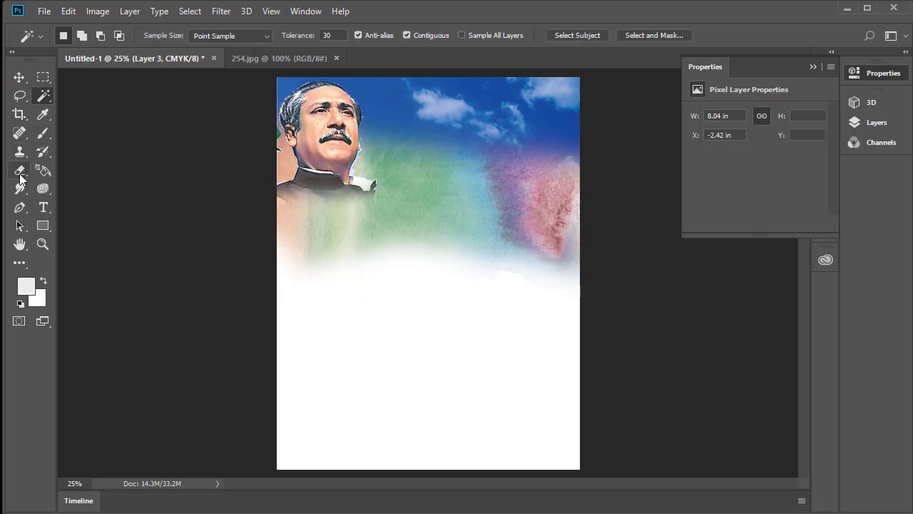
{"action": "left_click", "coordinate": [19, 172]}
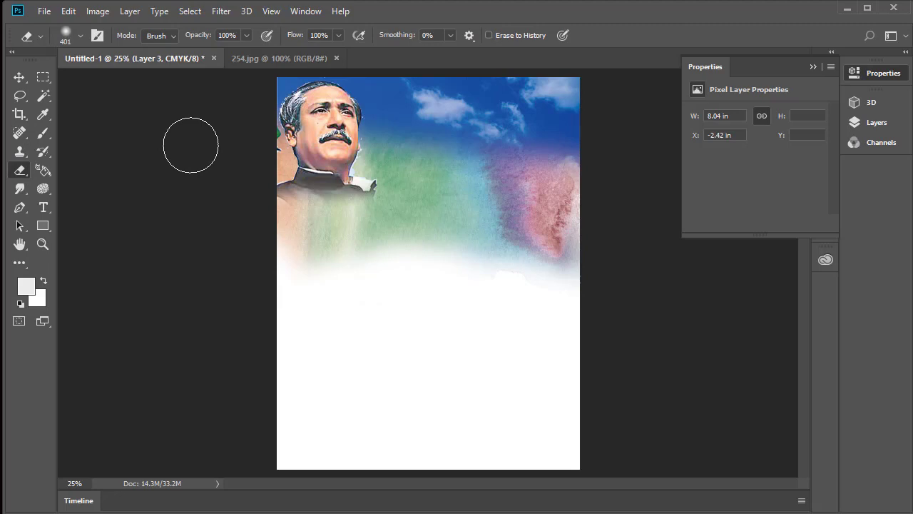
{"action": "key", "text": "bracketleft"}
{"action": "key", "text": "bracketleft"}
{"action": "key", "text": "bracketleft"}
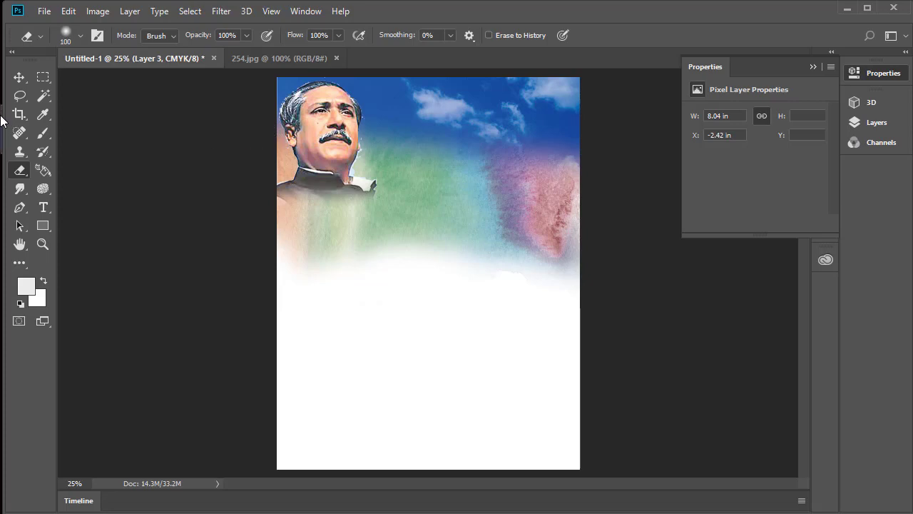
{"action": "left_click", "coordinate": [18, 78]}
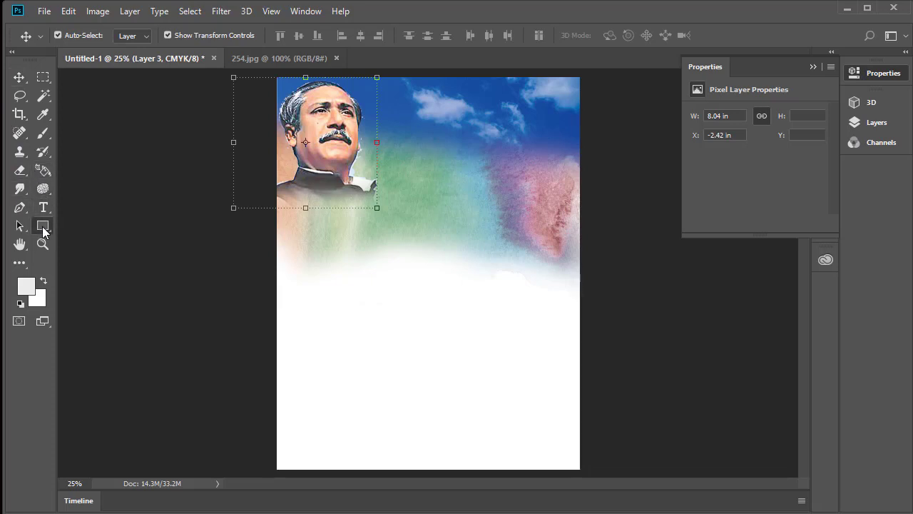
Step: Draw a large circle over the portrait with the Ellipse Tool and fill it red
{"action": "left_click_drag", "start_coordinate": [42, 226], "coordinate": [85, 251]}
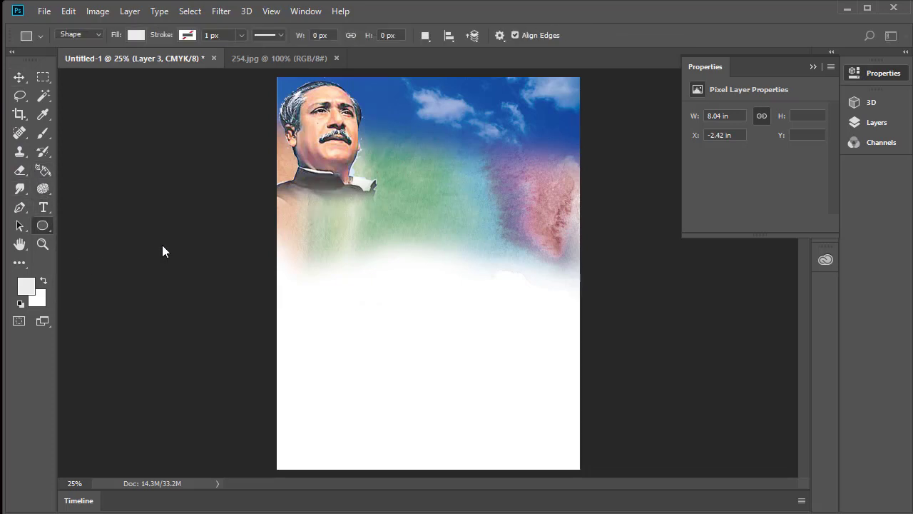
{"action": "left_click_drag", "start_coordinate": [246, 79], "coordinate": [411, 226]}
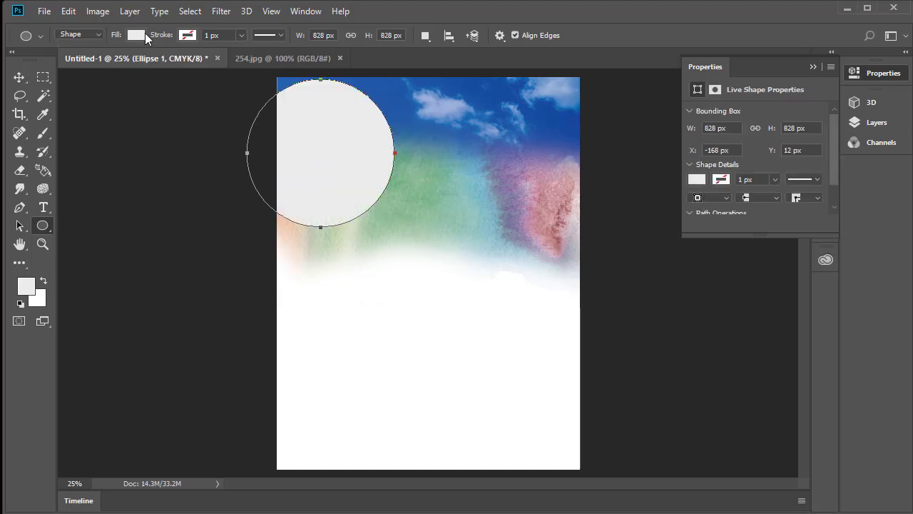
{"action": "left_click", "coordinate": [137, 35]}
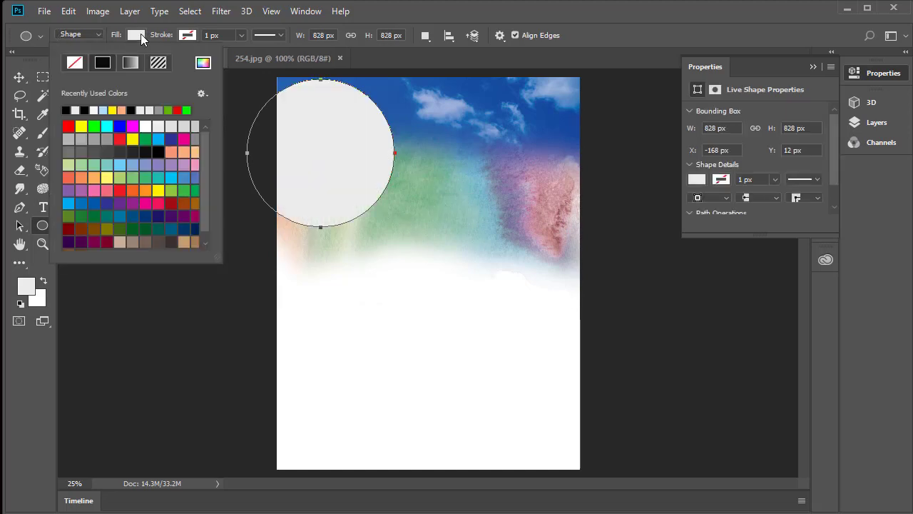
{"action": "left_click", "coordinate": [119, 178]}
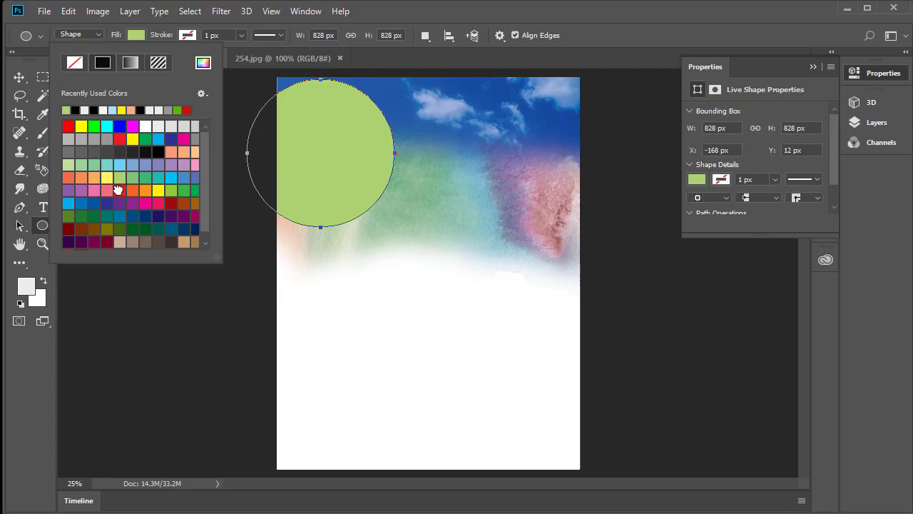
{"action": "left_click", "coordinate": [118, 191]}
{"action": "left_click", "coordinate": [19, 77]}
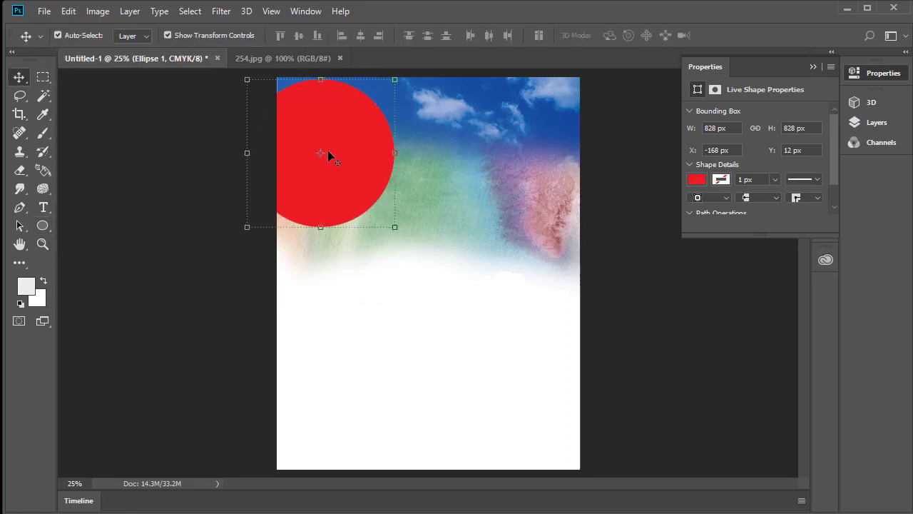
Step: Move the red circle up-left and scale it down to 85.51%
{"action": "key", "text": "ctrl+t"}
{"action": "mouse_move", "coordinate": [327, 150]}
{"action": "left_mouse_down"}
{"action": "mouse_move", "coordinate": [298, 110]}
{"action": "mouse_move", "coordinate": [339, 149]}
{"action": "left_mouse_up"}
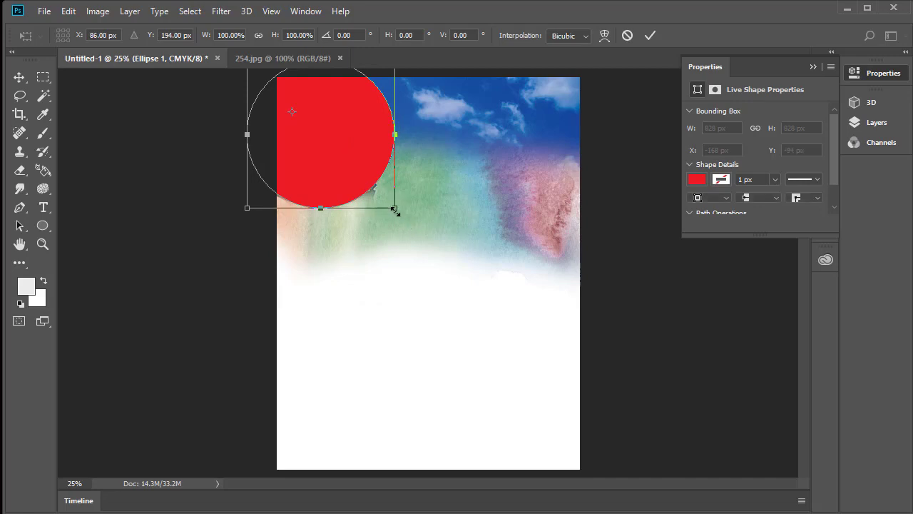
{"action": "left_click_drag", "start_coordinate": [395, 207], "coordinate": [379, 194]}
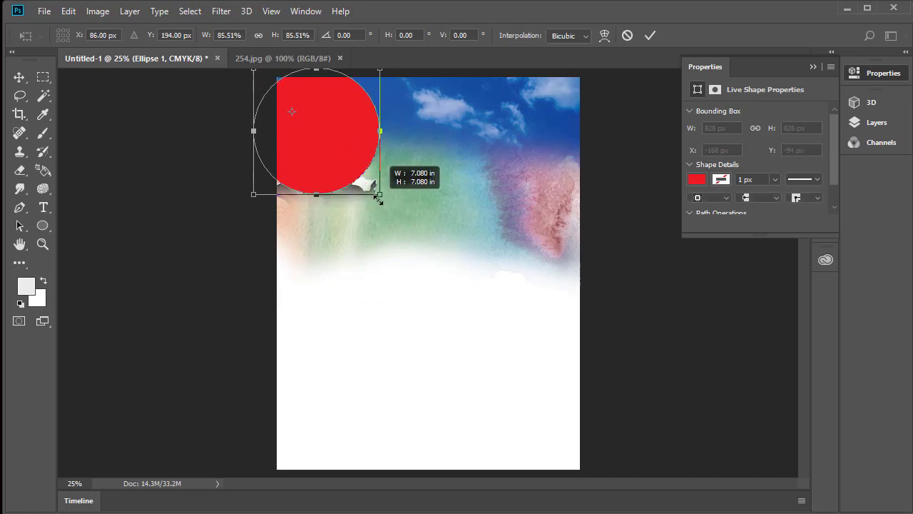
Step: Commit the circle's transform and move Layer 3 above Ellipse 1 so the portrait shows
{"action": "left_click", "coordinate": [874, 125]}
{"action": "scroll", "coordinate": [797, 211], "scroll_direction": "down", "scroll_amount": 2}
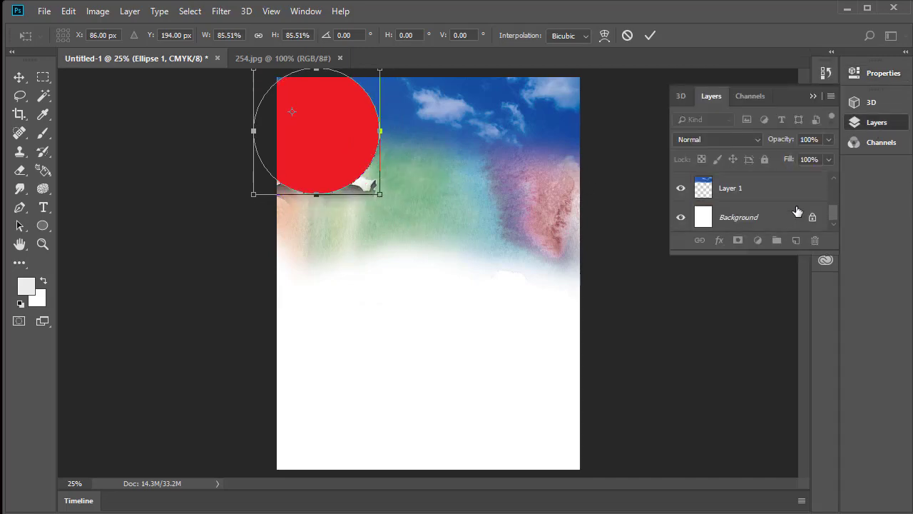
{"action": "scroll", "coordinate": [750, 206], "scroll_direction": "up", "scroll_amount": 1}
{"action": "scroll", "coordinate": [751, 207], "scroll_direction": "up", "scroll_amount": 1}
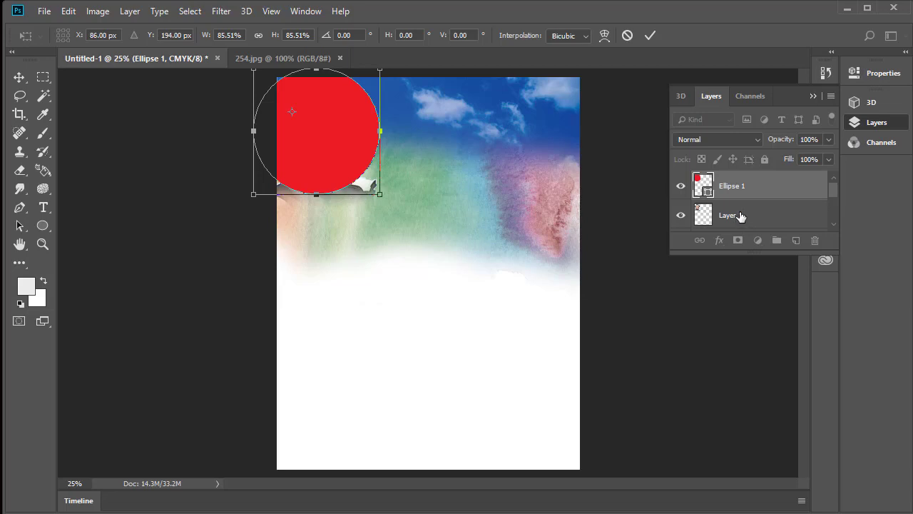
{"action": "key", "text": "Return"}
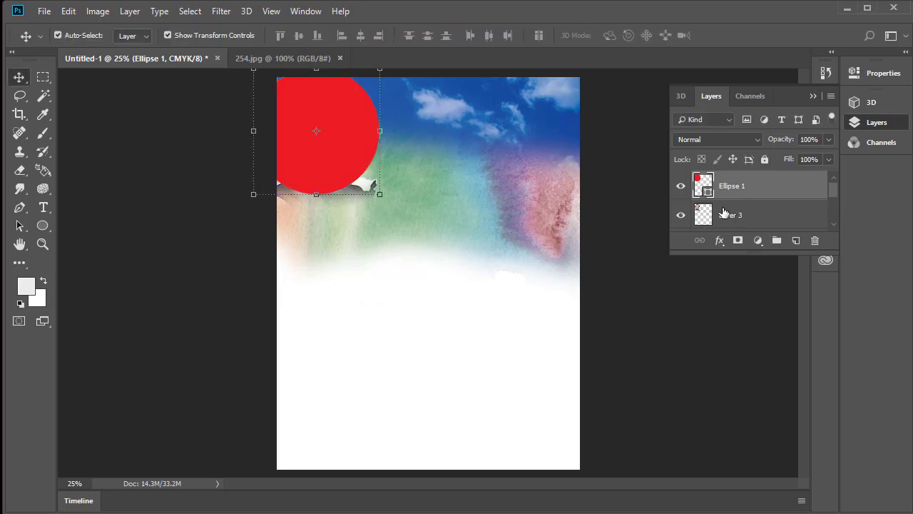
{"action": "left_click_drag", "start_coordinate": [757, 220], "coordinate": [750, 178]}
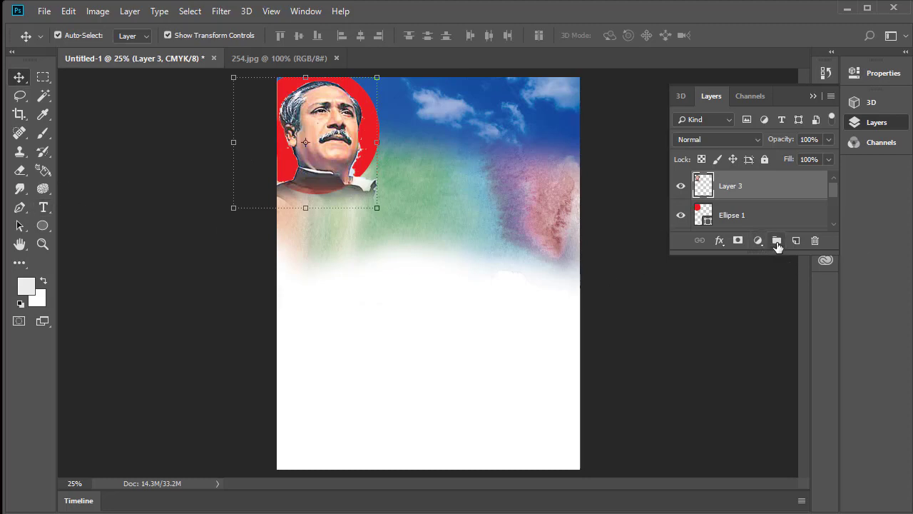
Step: Add a new empty Layer 4 above Layer 3, undoing an accidental group
{"action": "left_click", "coordinate": [777, 241]}
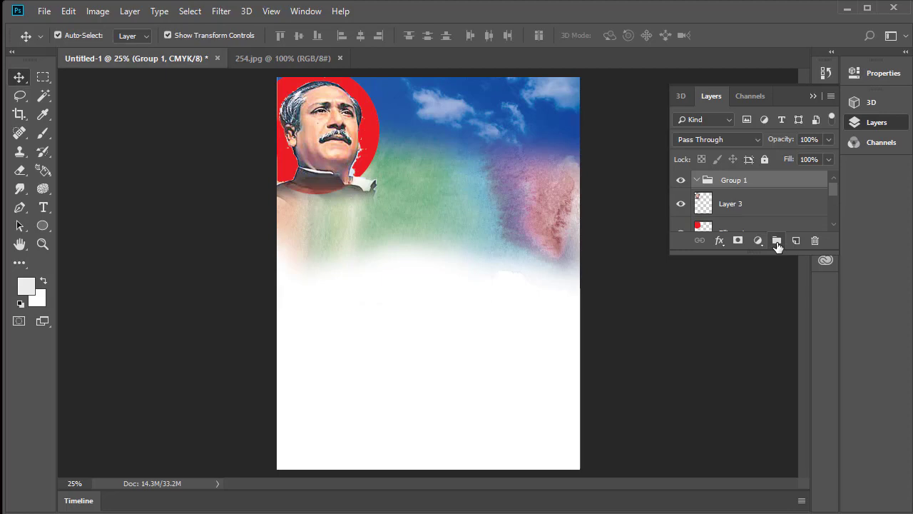
{"action": "key", "text": "ctrl+z"}
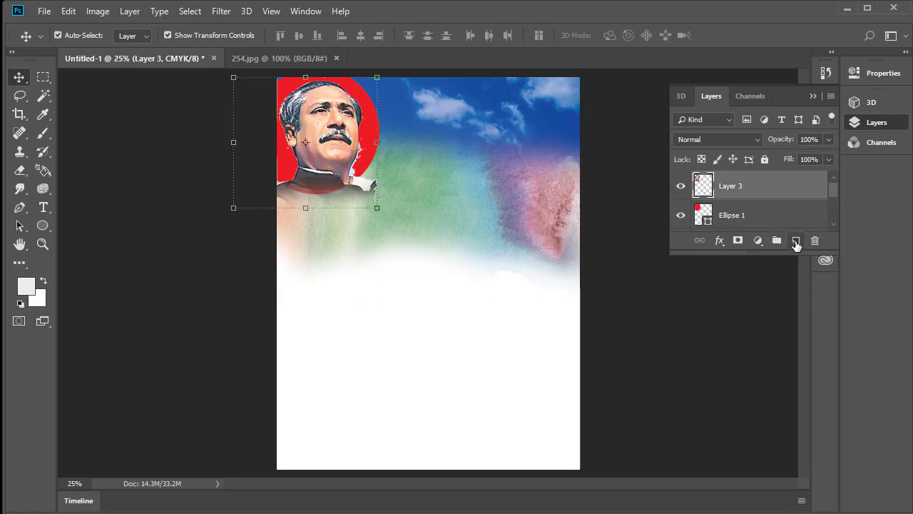
{"action": "left_click", "coordinate": [796, 243]}
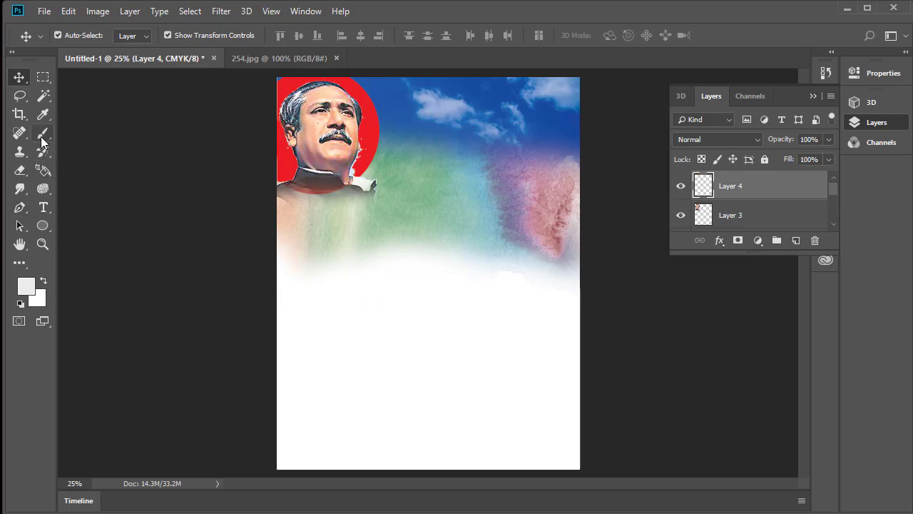
Step: Choose the standard brush at size 700 and set the foreground colour to dark green 02320d
{"action": "left_click_drag", "start_coordinate": [41, 136], "coordinate": [102, 136]}
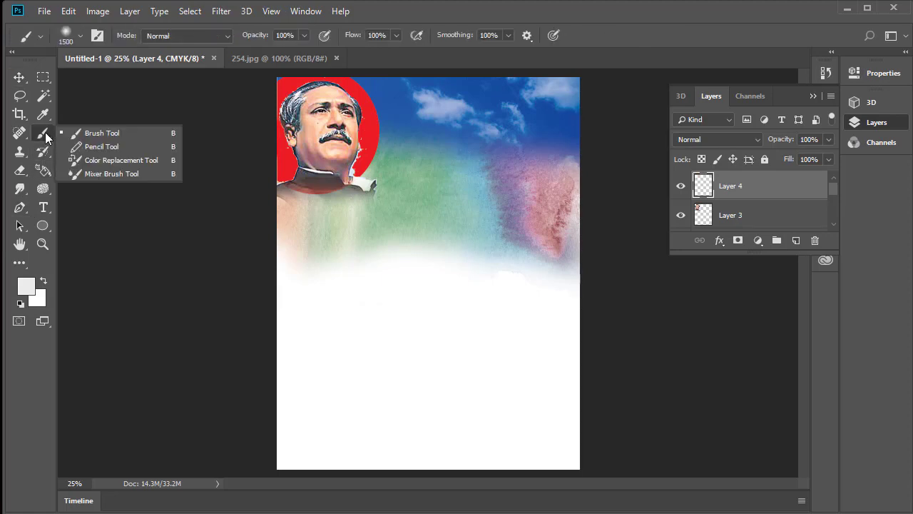
{"action": "left_click", "coordinate": [102, 133]}
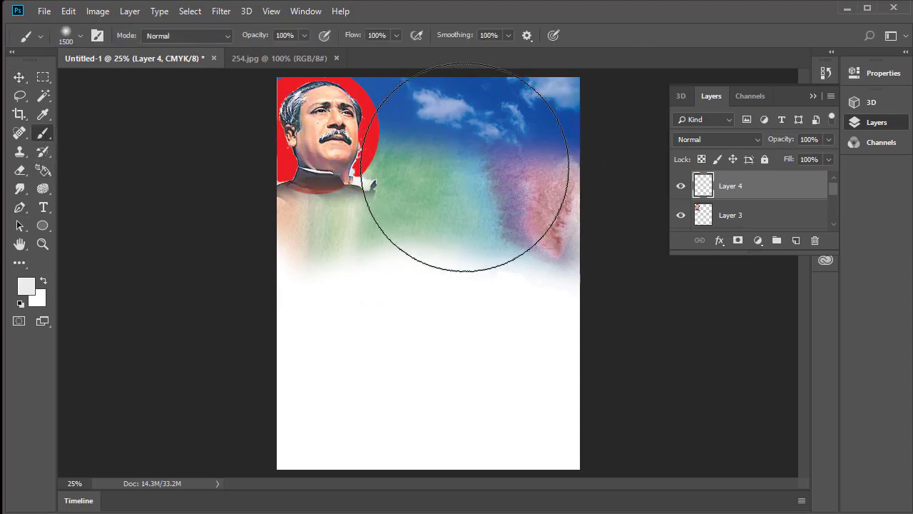
{"action": "key", "text": "bracketleft"}
{"action": "key", "text": "bracketleft"}
{"action": "key", "text": "bracketleft"}
{"action": "key", "text": "bracketleft"}
{"action": "key", "text": "bracketleft"}
{"action": "key", "text": "bracketleft"}
{"action": "key", "text": "bracketleft"}
{"action": "key", "text": "bracketleft"}
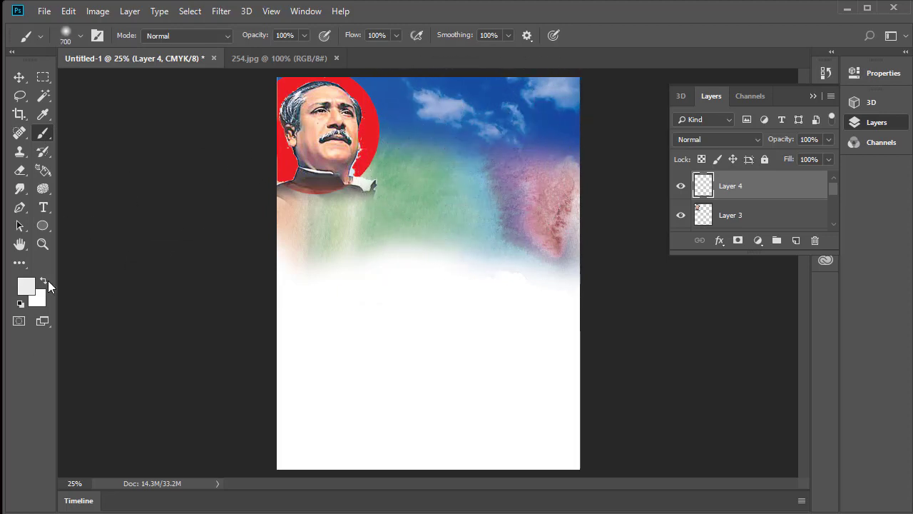
{"action": "left_click", "coordinate": [29, 285]}
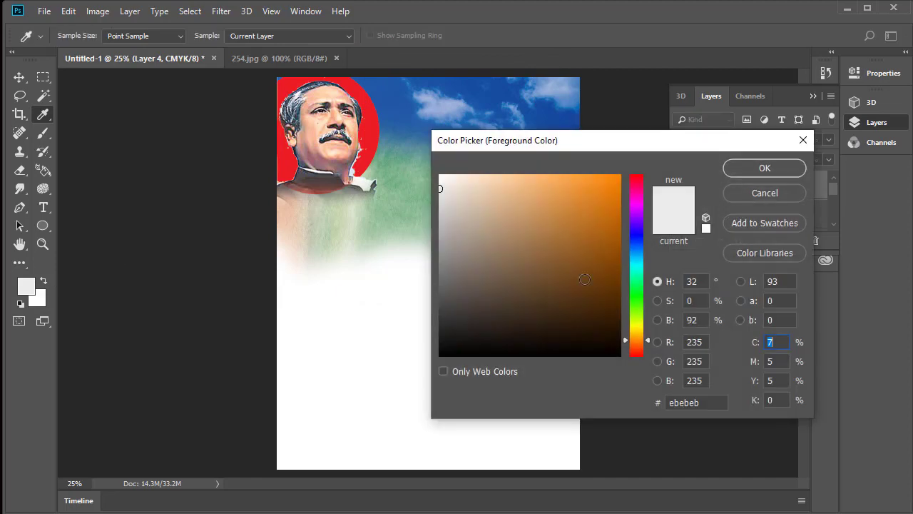
{"action": "left_click_drag", "start_coordinate": [636, 281], "coordinate": [635, 315]}
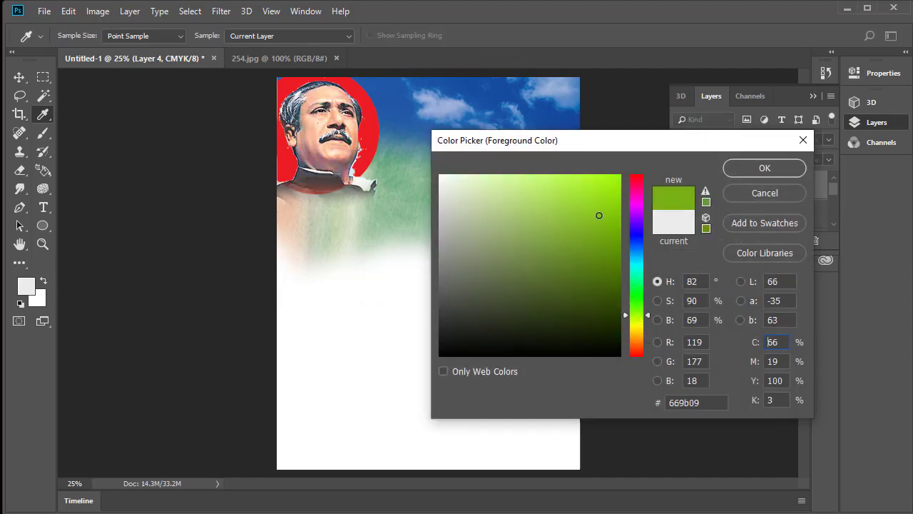
{"action": "left_click_drag", "start_coordinate": [597, 214], "coordinate": [604, 179]}
{"action": "left_click_drag", "start_coordinate": [637, 295], "coordinate": [636, 289]}
{"action": "left_click", "coordinate": [611, 318]}
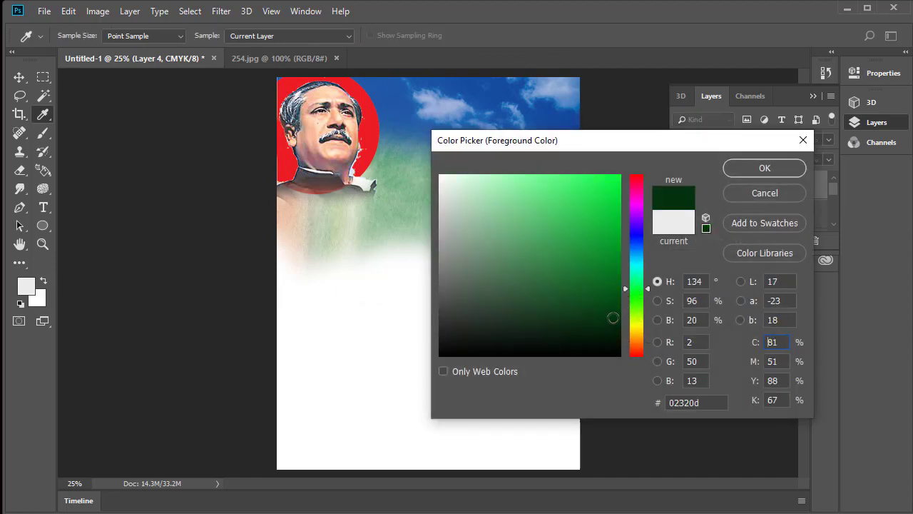
{"action": "left_click", "coordinate": [612, 291]}
{"action": "left_click", "coordinate": [782, 169]}
Step: Paint a dark green wash across the upper poster, then move Layer 4 beneath Layer 3
{"action": "key", "text": "b"}
{"action": "left_click_drag", "start_coordinate": [438, 112], "coordinate": [550, 41]}
{"action": "left_click_drag", "start_coordinate": [489, 117], "coordinate": [336, 179]}
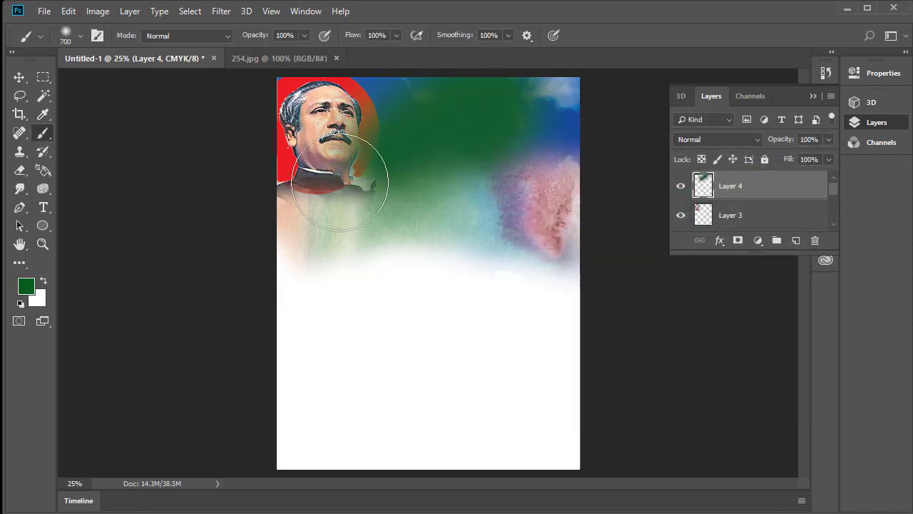
{"action": "mouse_move", "coordinate": [437, 171]}
{"action": "left_mouse_down"}
{"action": "mouse_move", "coordinate": [424, 122]}
{"action": "mouse_move", "coordinate": [456, 129]}
{"action": "mouse_move", "coordinate": [404, 107]}
{"action": "mouse_move", "coordinate": [435, 185]}
{"action": "left_mouse_up"}
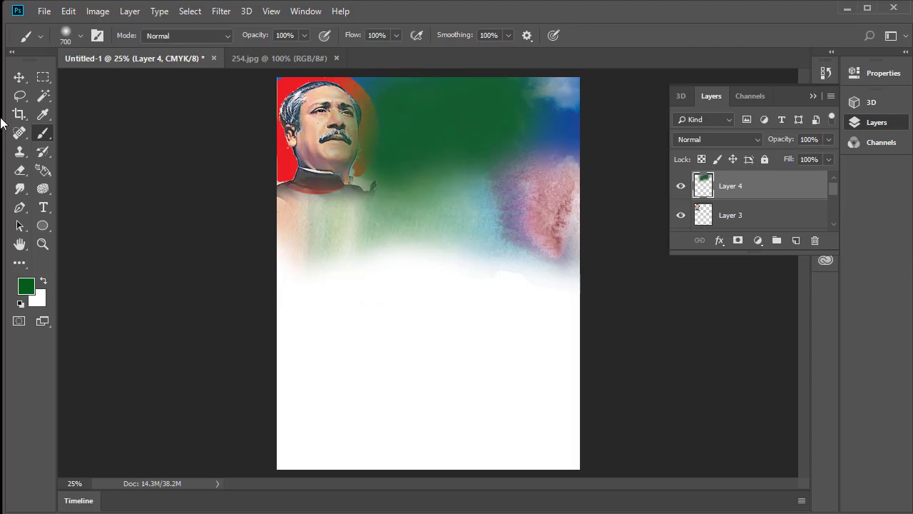
{"action": "left_click", "coordinate": [17, 77]}
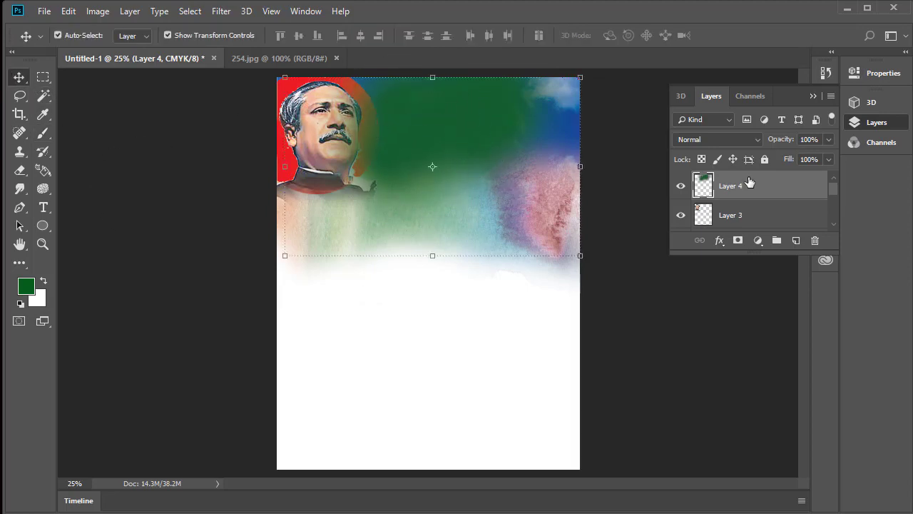
{"action": "left_click_drag", "start_coordinate": [790, 189], "coordinate": [791, 216]}
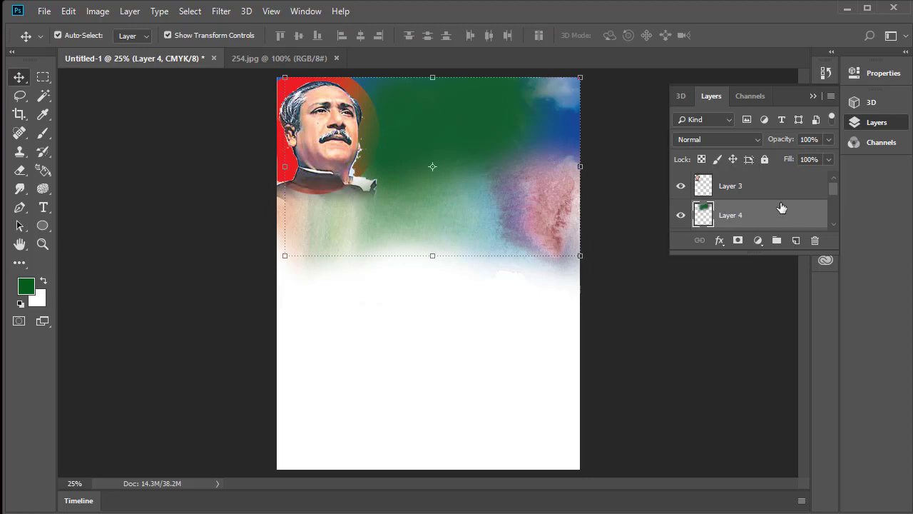
Step: Put Layer 4 below Ellipse 1, enlarge it to ~113%, rotate it -15.66° and reposition it
{"action": "scroll", "coordinate": [763, 195], "scroll_direction": "down", "scroll_amount": 1}
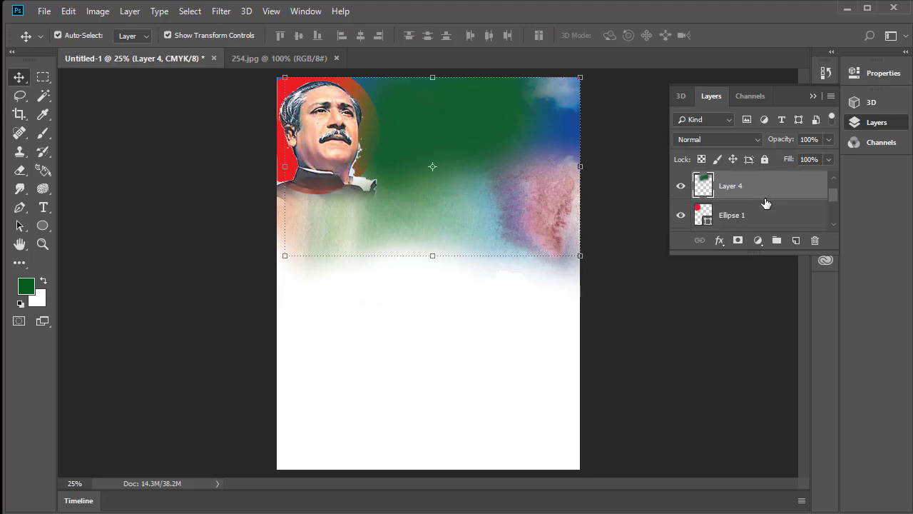
{"action": "left_click_drag", "start_coordinate": [764, 204], "coordinate": [771, 221]}
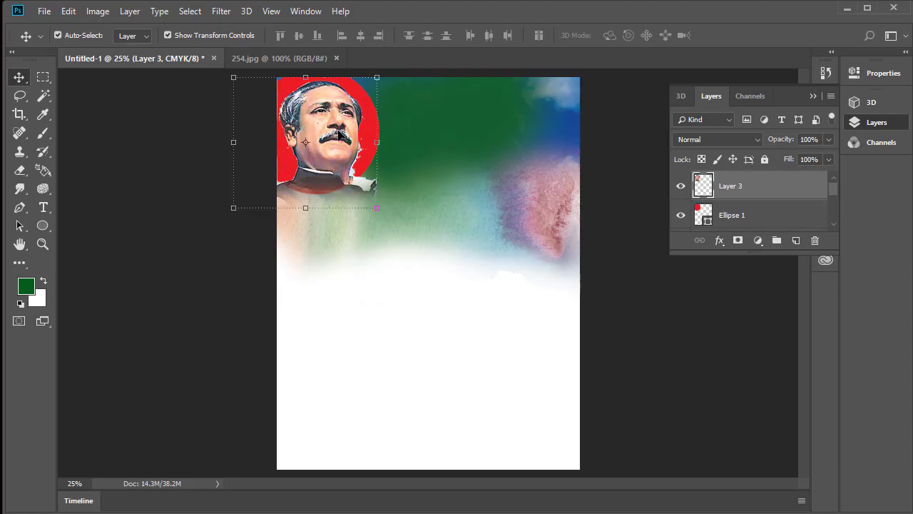
{"action": "mouse_move", "coordinate": [335, 134]}
{"action": "left_mouse_down"}
{"action": "mouse_move", "coordinate": [447, 141]}
{"action": "mouse_move", "coordinate": [391, 107]}
{"action": "left_mouse_up"}
{"action": "key", "text": "ctrl+z"}
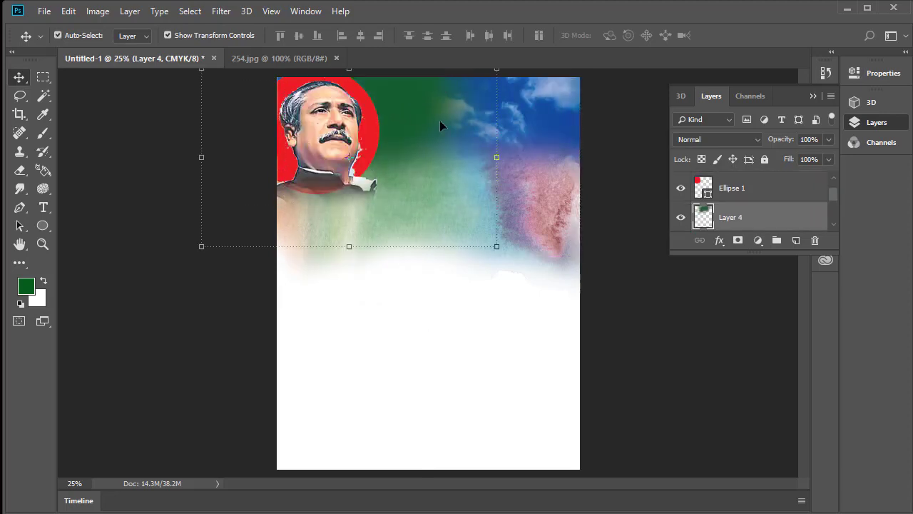
{"action": "mouse_move", "coordinate": [497, 247]}
{"action": "left_mouse_down"}
{"action": "mouse_move", "coordinate": [525, 279]}
{"action": "mouse_move", "coordinate": [546, 214]}
{"action": "left_mouse_up"}
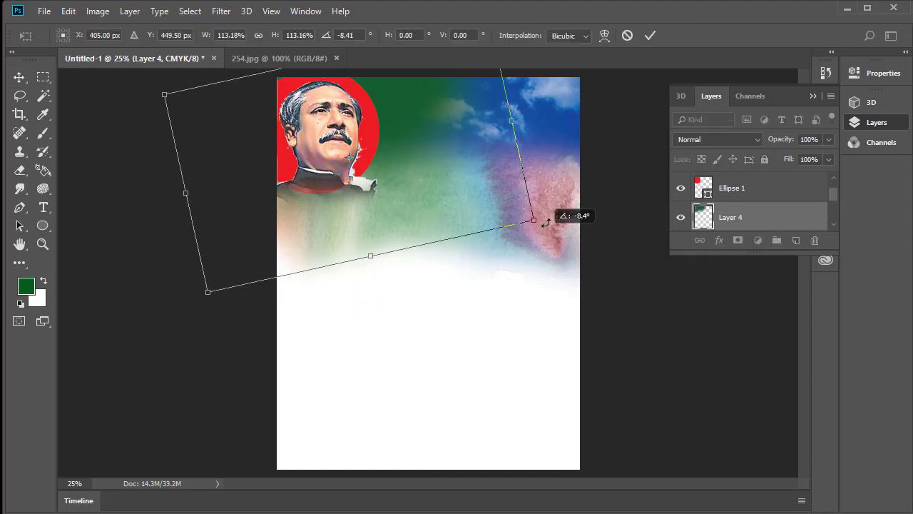
{"action": "left_click_drag", "start_coordinate": [382, 126], "coordinate": [393, 124]}
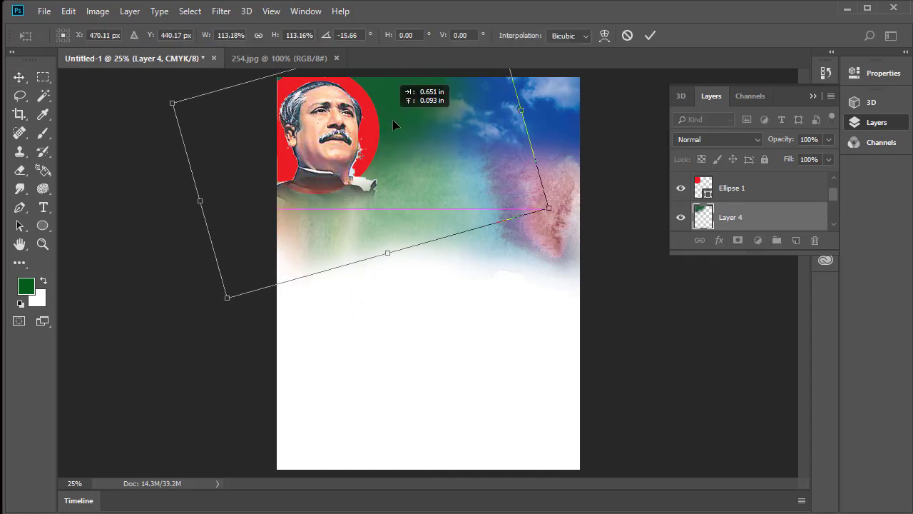
{"action": "left_click", "coordinate": [653, 39]}
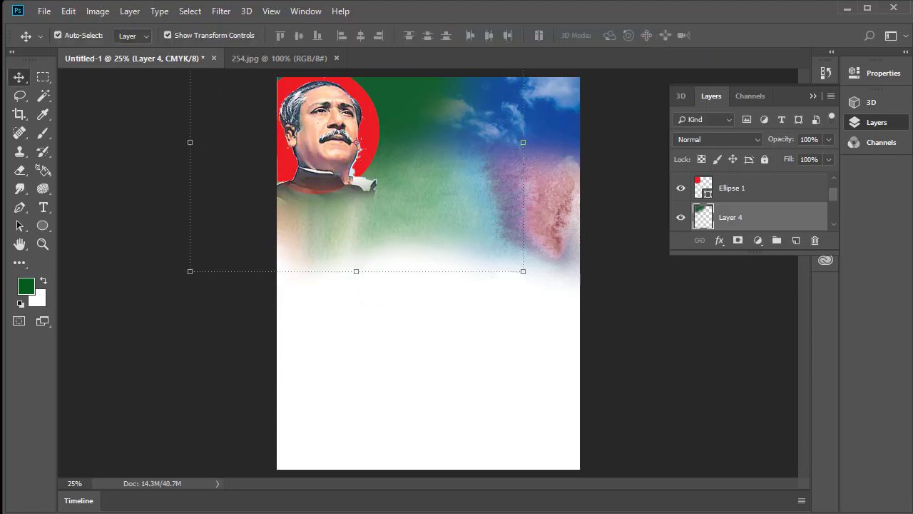
{"action": "left_click", "coordinate": [428, 364]}
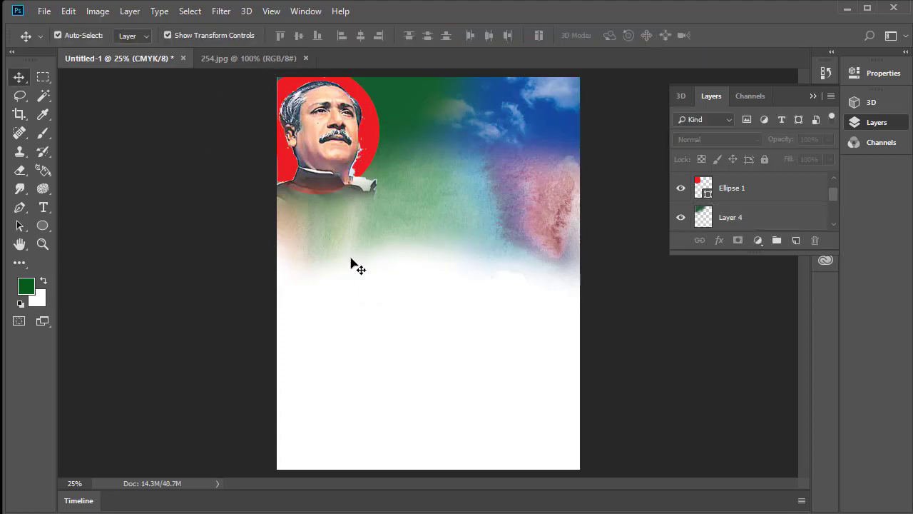
Step: Open the grass image d (2).jpg
{"action": "left_click", "coordinate": [44, 11]}
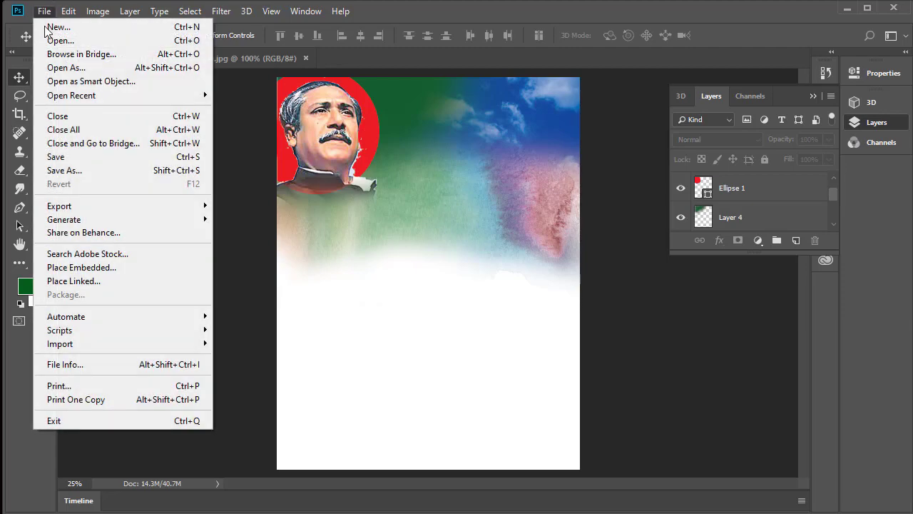
{"action": "left_click", "coordinate": [64, 40]}
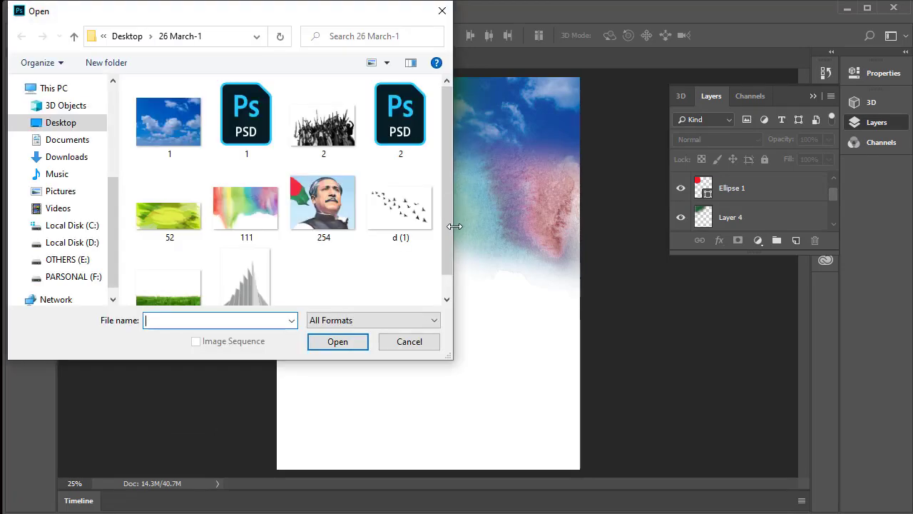
{"action": "scroll", "coordinate": [168, 235], "scroll_direction": "down", "scroll_amount": 1}
{"action": "left_click", "coordinate": [168, 271]}
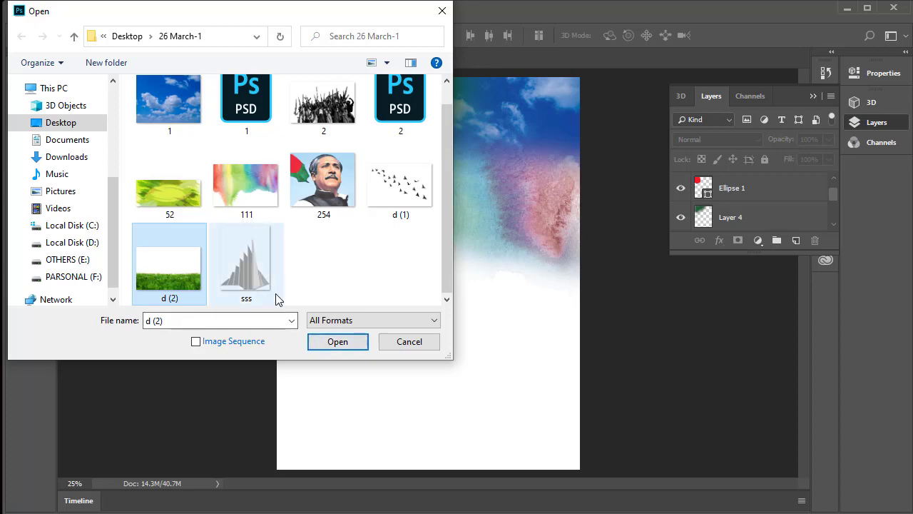
{"action": "mouse_move", "coordinate": [268, 14]}
{"action": "left_mouse_down"}
{"action": "mouse_move", "coordinate": [363, 81]}
{"action": "mouse_move", "coordinate": [325, 67]}
{"action": "left_mouse_up"}
{"action": "left_click", "coordinate": [400, 386]}
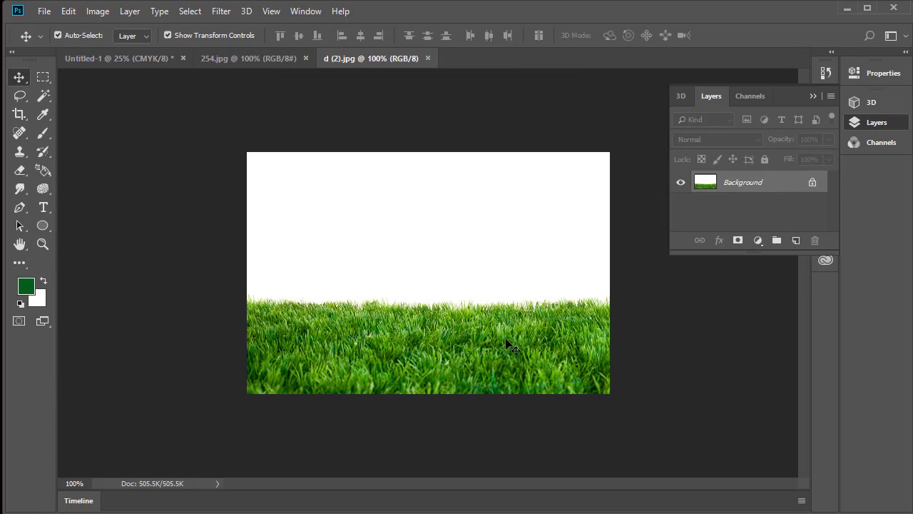
Step: Bring the grass image into the poster as Layer 5 and scale it across the poster width
{"action": "mouse_move", "coordinate": [506, 345]}
{"action": "left_mouse_down"}
{"action": "mouse_move", "coordinate": [89, 57]}
{"action": "mouse_move", "coordinate": [437, 283]}
{"action": "mouse_move", "coordinate": [568, 184]}
{"action": "left_mouse_up"}
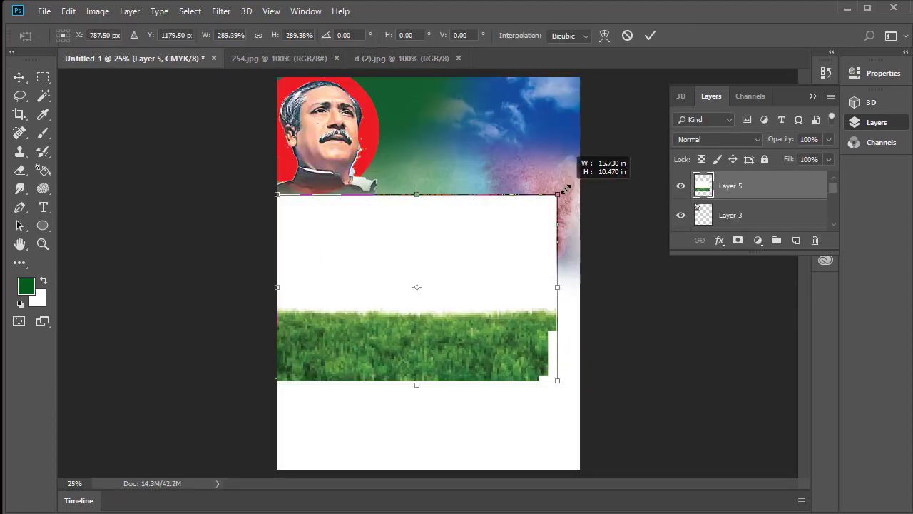
{"action": "mouse_move", "coordinate": [452, 355]}
{"action": "left_mouse_down"}
{"action": "mouse_move", "coordinate": [411, 268]}
{"action": "mouse_move", "coordinate": [459, 242]}
{"action": "left_mouse_up"}
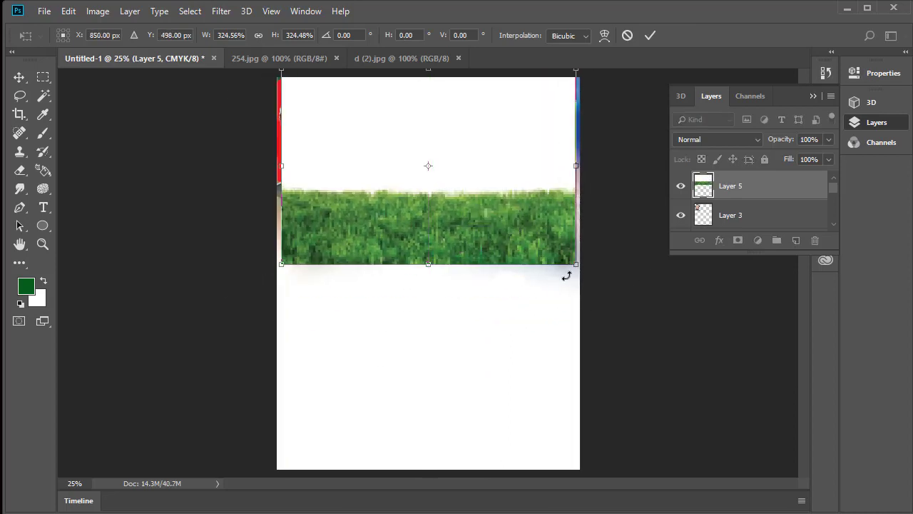
{"action": "left_click_drag", "start_coordinate": [576, 264], "coordinate": [561, 254]}
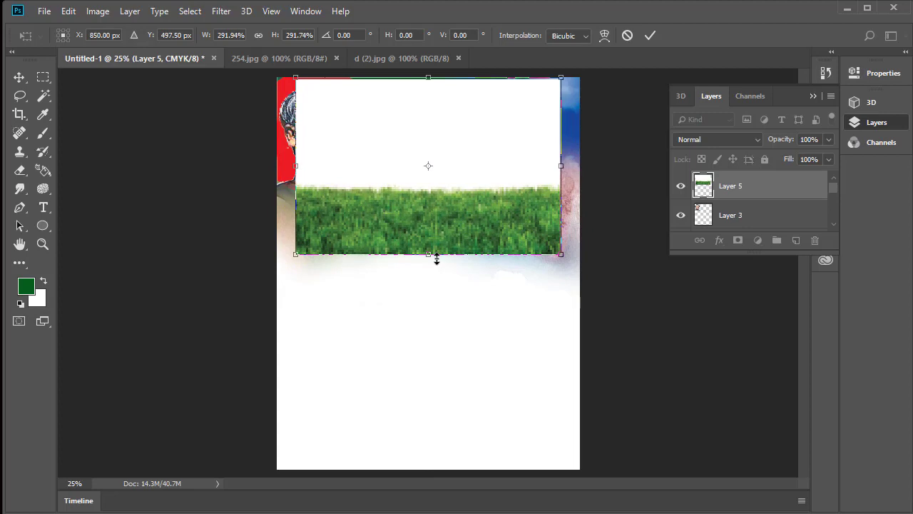
{"action": "left_click_drag", "start_coordinate": [436, 258], "coordinate": [437, 278]}
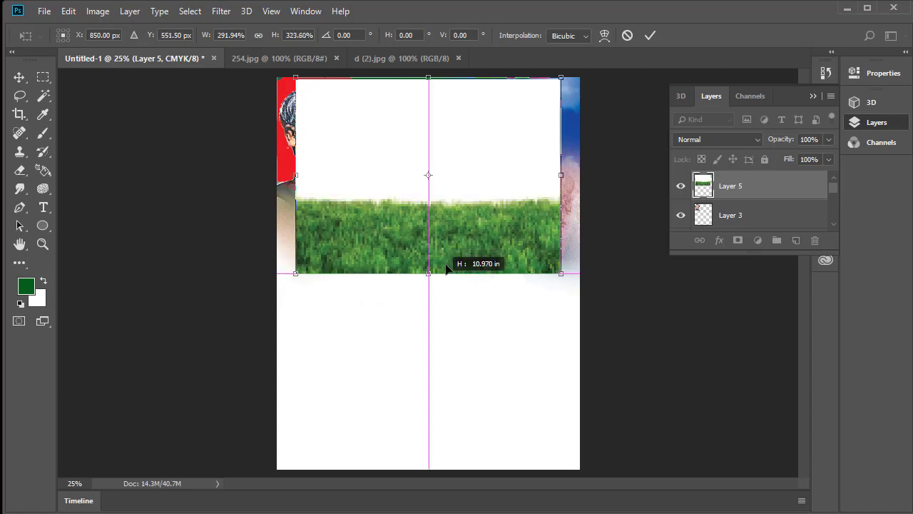
{"action": "left_click", "coordinate": [649, 35]}
Step: Delete the white area above the grass, deselect, and nudge the grass layer up slightly
{"action": "left_click", "coordinate": [43, 100]}
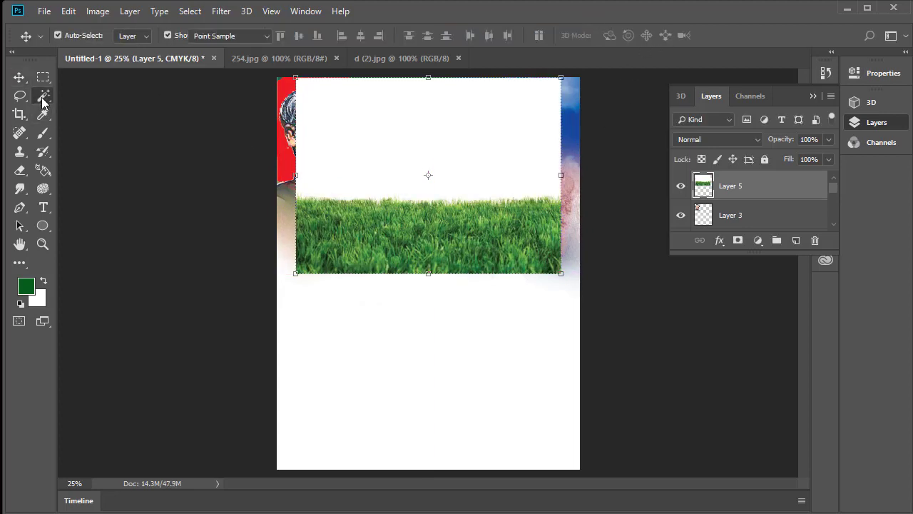
{"action": "left_click", "coordinate": [441, 115]}
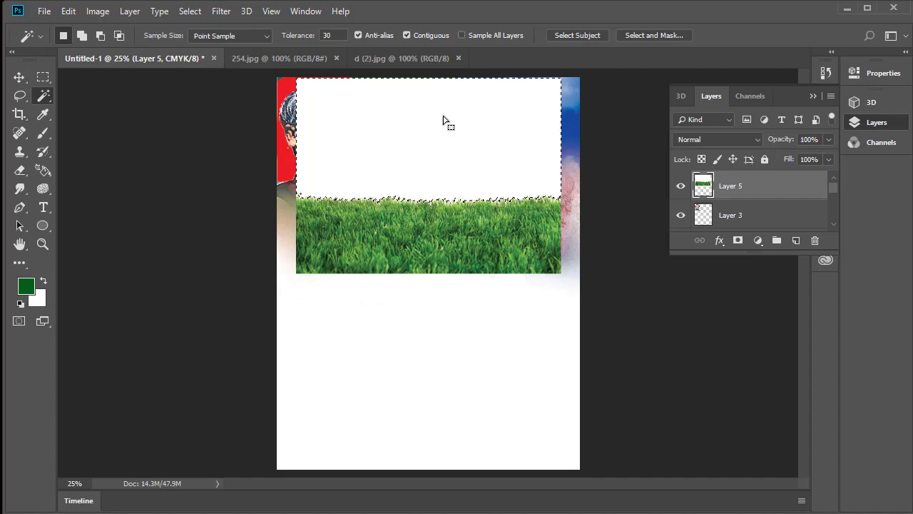
{"action": "key", "text": "Delete"}
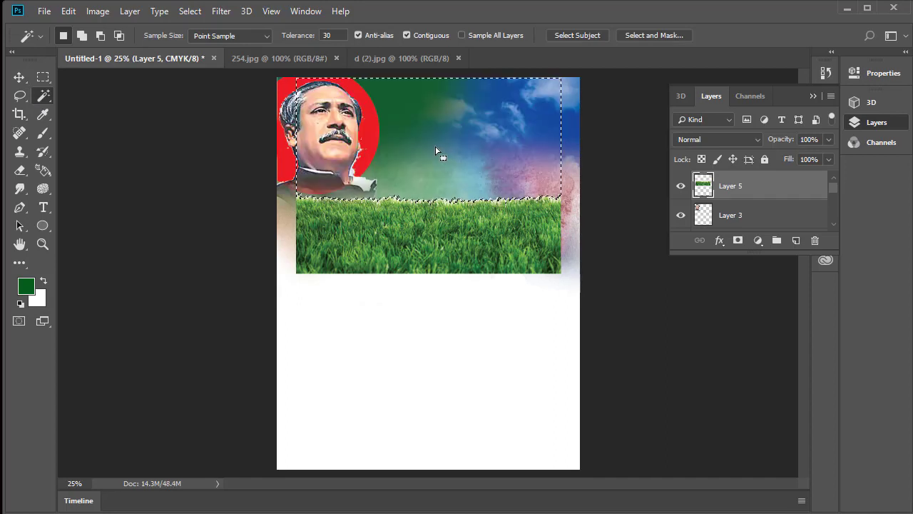
{"action": "right_click", "coordinate": [414, 144]}
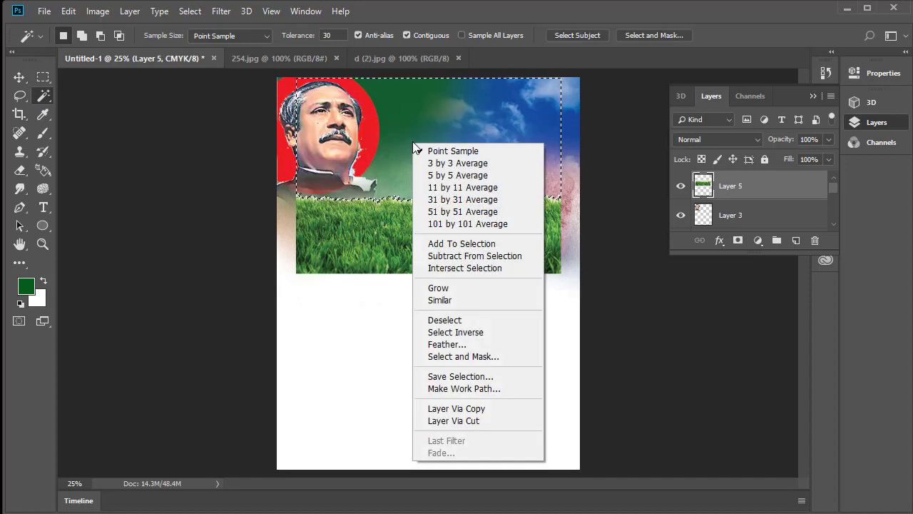
{"action": "left_click", "coordinate": [443, 320]}
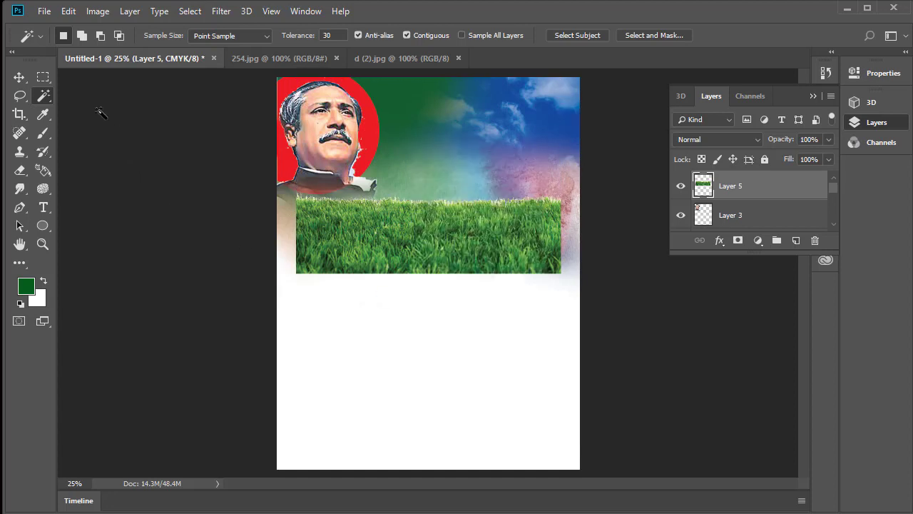
{"action": "left_click", "coordinate": [19, 77]}
{"action": "left_click_drag", "start_coordinate": [480, 248], "coordinate": [482, 243]}
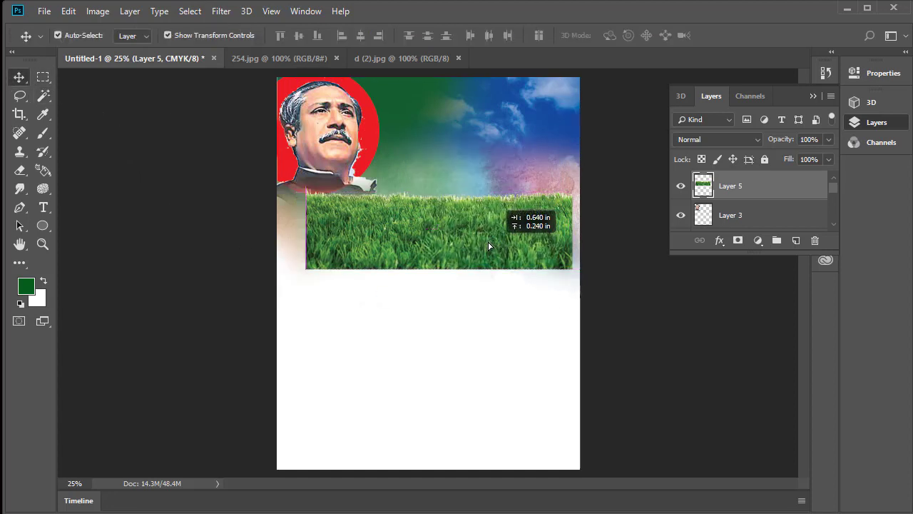
Step: Softly erase the grass strip's left and right edges with a 385 px eraser
{"action": "left_click", "coordinate": [19, 170]}
{"action": "right_click", "coordinate": [272, 182]}
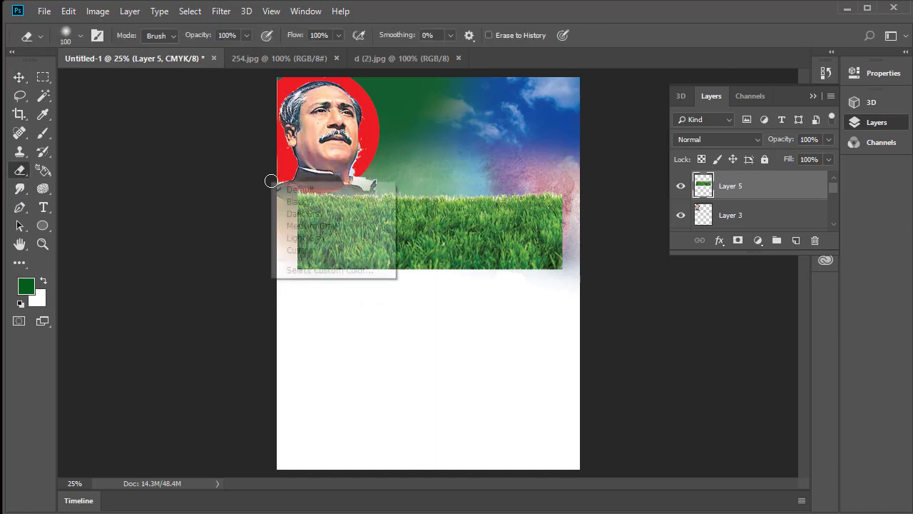
{"action": "left_click", "coordinate": [73, 31]}
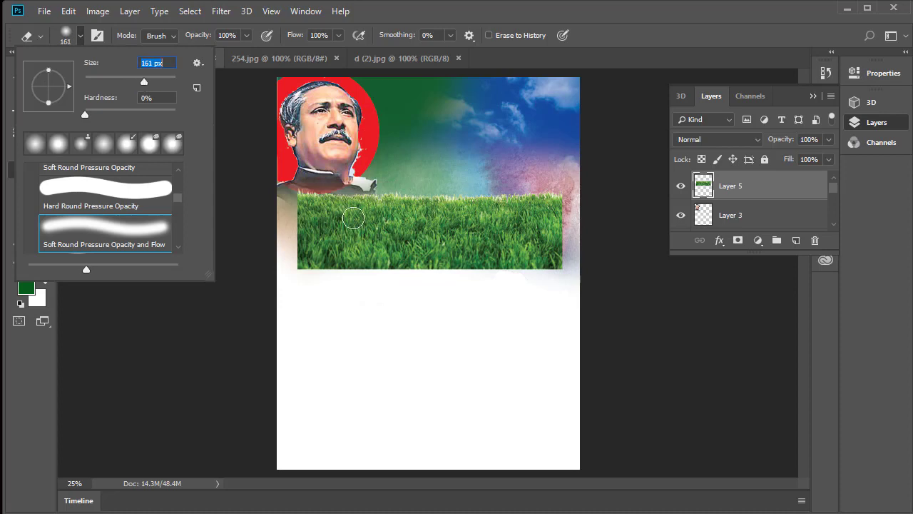
{"action": "left_click_drag", "start_coordinate": [144, 81], "coordinate": [161, 81]}
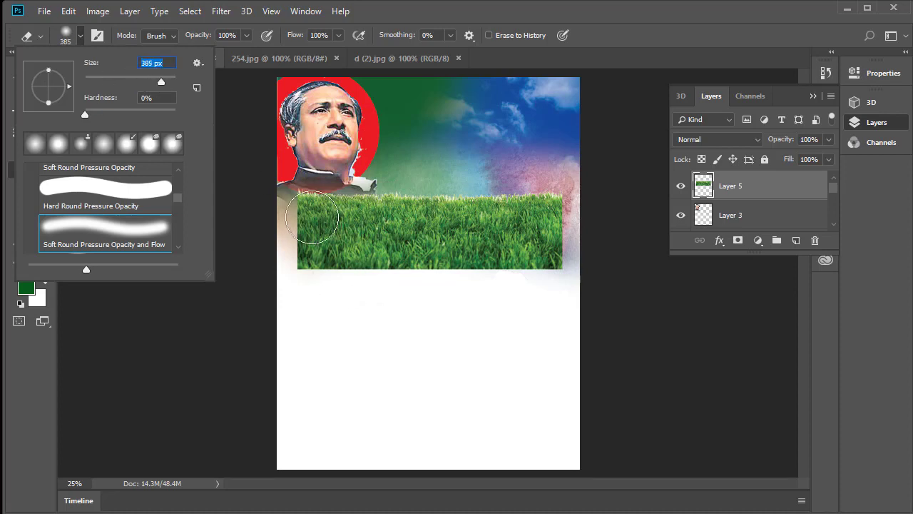
{"action": "left_click_drag", "start_coordinate": [305, 203], "coordinate": [291, 265]}
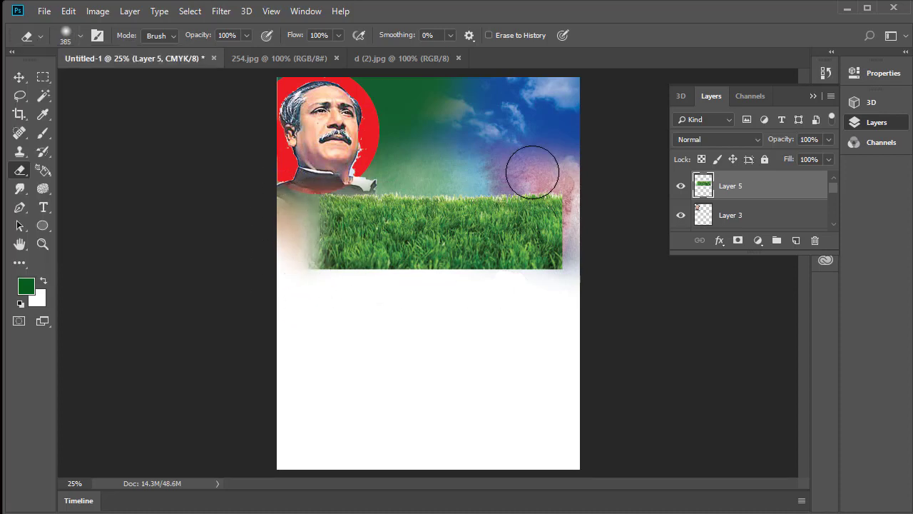
{"action": "mouse_move", "coordinate": [532, 167]}
{"action": "left_mouse_down"}
{"action": "mouse_move", "coordinate": [554, 204]}
{"action": "mouse_move", "coordinate": [563, 261]}
{"action": "mouse_move", "coordinate": [533, 284]}
{"action": "mouse_move", "coordinate": [318, 285]}
{"action": "mouse_move", "coordinate": [491, 290]}
{"action": "mouse_move", "coordinate": [542, 273]}
{"action": "mouse_move", "coordinate": [424, 295]}
{"action": "mouse_move", "coordinate": [338, 288]}
{"action": "mouse_move", "coordinate": [428, 303]}
{"action": "mouse_move", "coordinate": [519, 287]}
{"action": "left_mouse_up"}
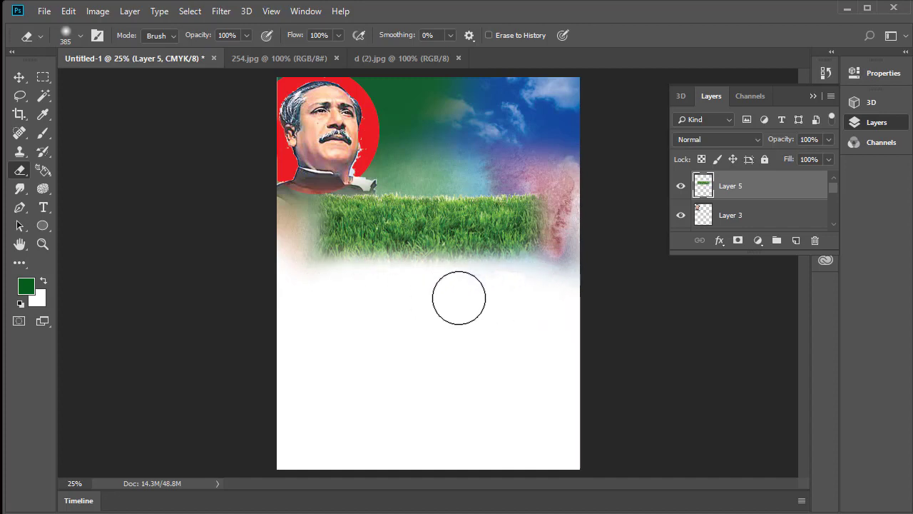
{"action": "left_click", "coordinate": [20, 77]}
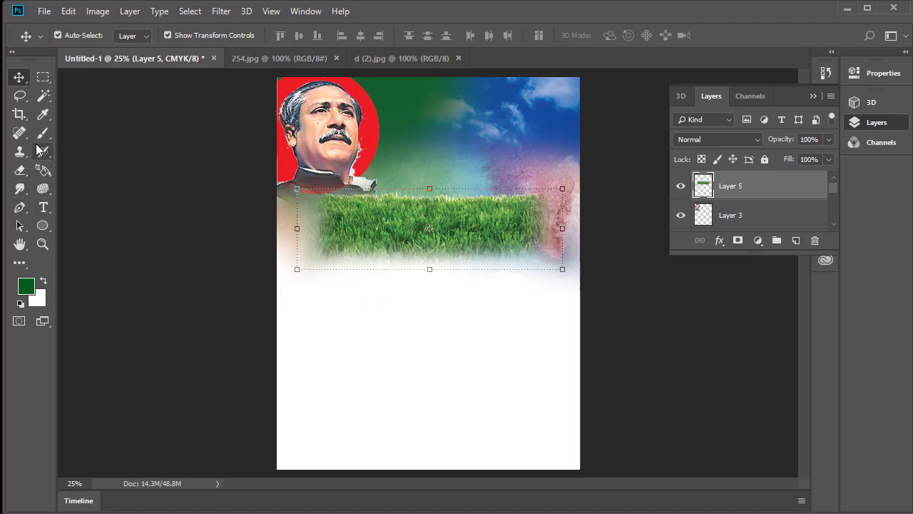
Step: Draw a large 776 px green circle, Ellipse 2, over the grass and sky
{"action": "left_click", "coordinate": [42, 228]}
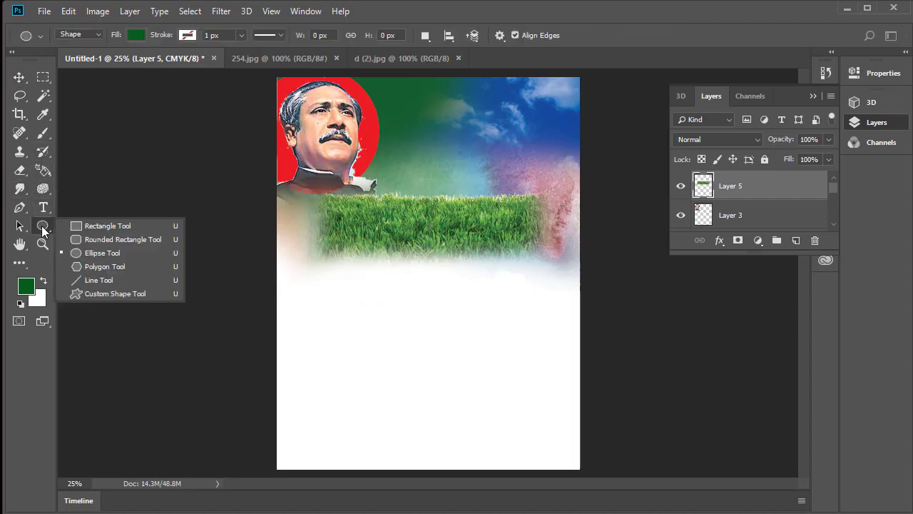
{"action": "left_click", "coordinate": [94, 254]}
{"action": "left_click_drag", "start_coordinate": [349, 109], "coordinate": [489, 247]}
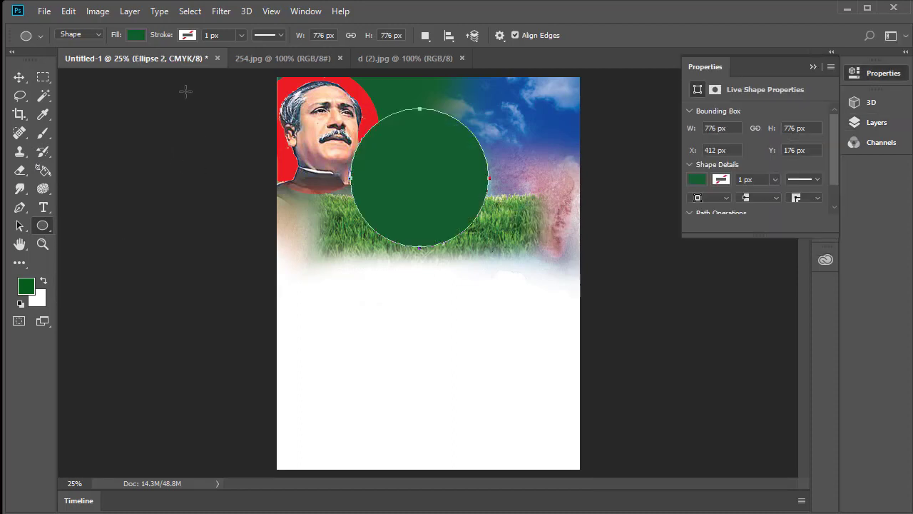
{"action": "scroll", "coordinate": [764, 200], "scroll_direction": "down", "scroll_amount": 1}
{"action": "scroll", "coordinate": [821, 157], "scroll_direction": "up", "scroll_amount": 1}
{"action": "left_click", "coordinate": [873, 122]}
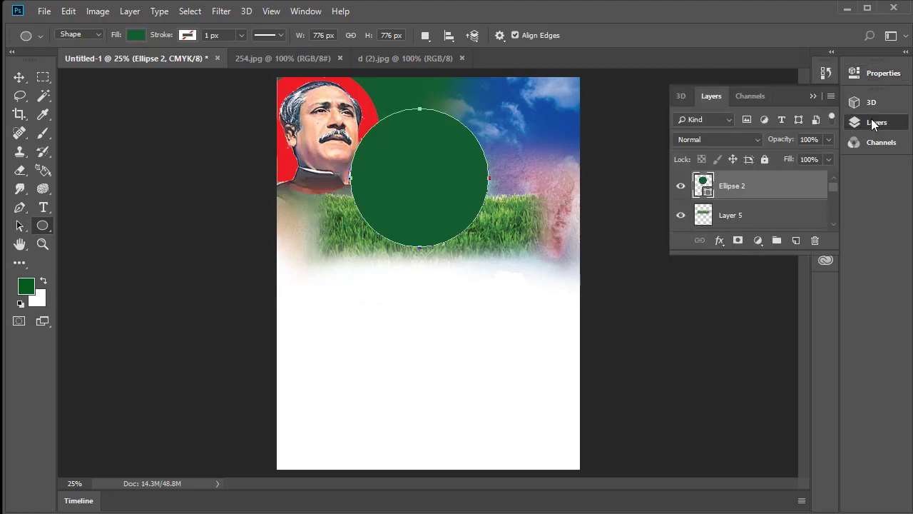
Step: Add a Gradient Overlay to Ellipse 2 through its Blending Options
{"action": "right_click", "coordinate": [752, 188]}
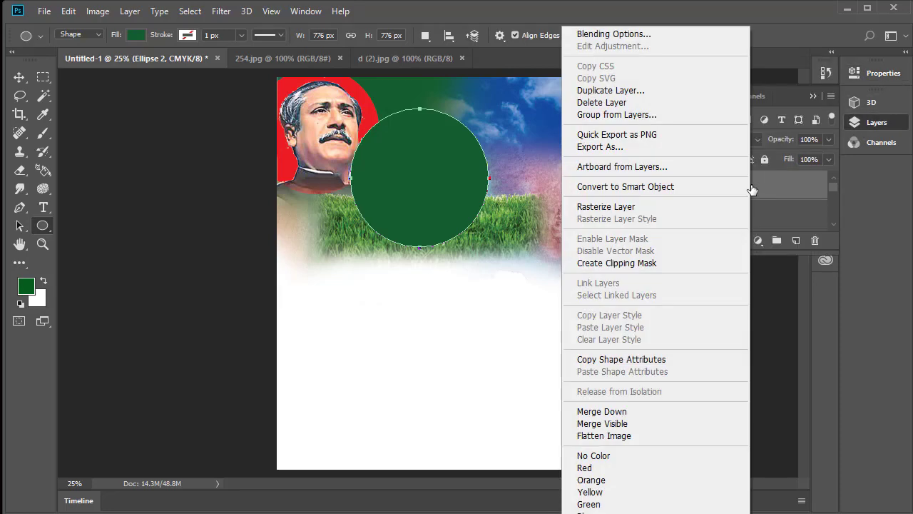
{"action": "left_click", "coordinate": [649, 34]}
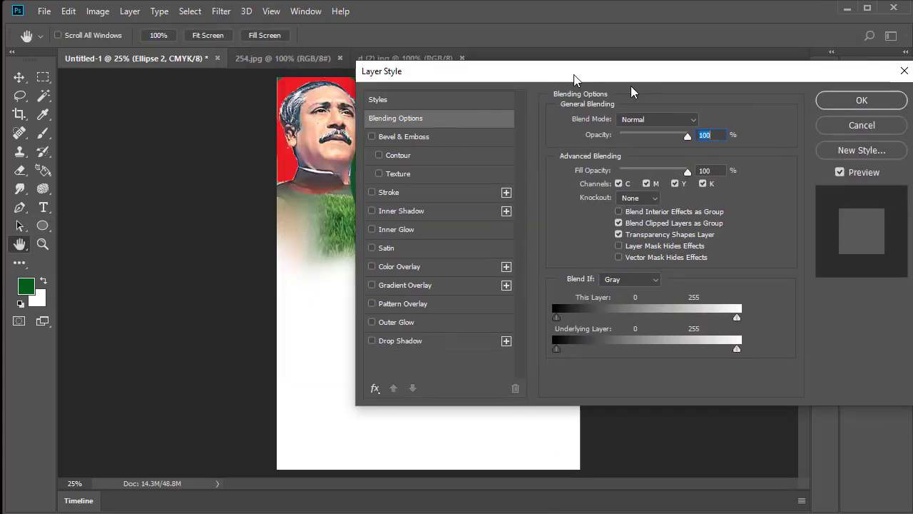
{"action": "left_click_drag", "start_coordinate": [438, 0], "coordinate": [716, 84]}
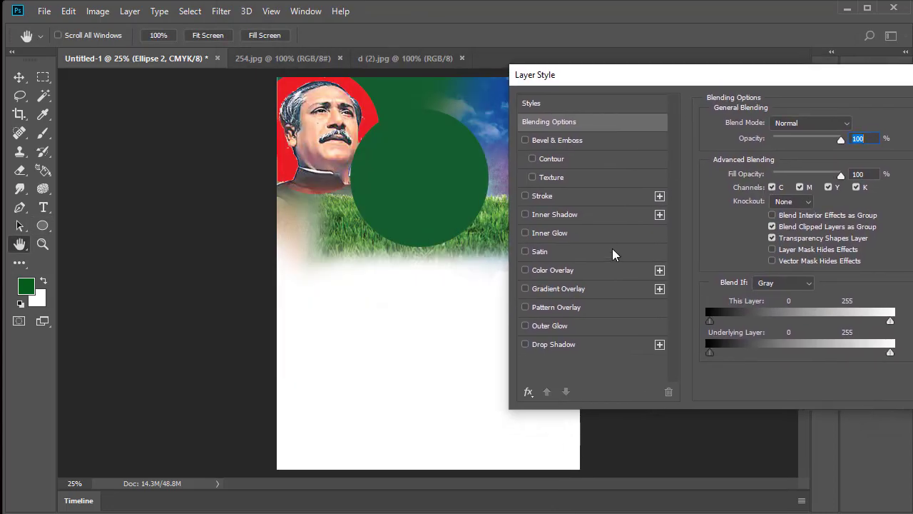
{"action": "left_click", "coordinate": [525, 289]}
{"action": "left_click", "coordinate": [574, 293]}
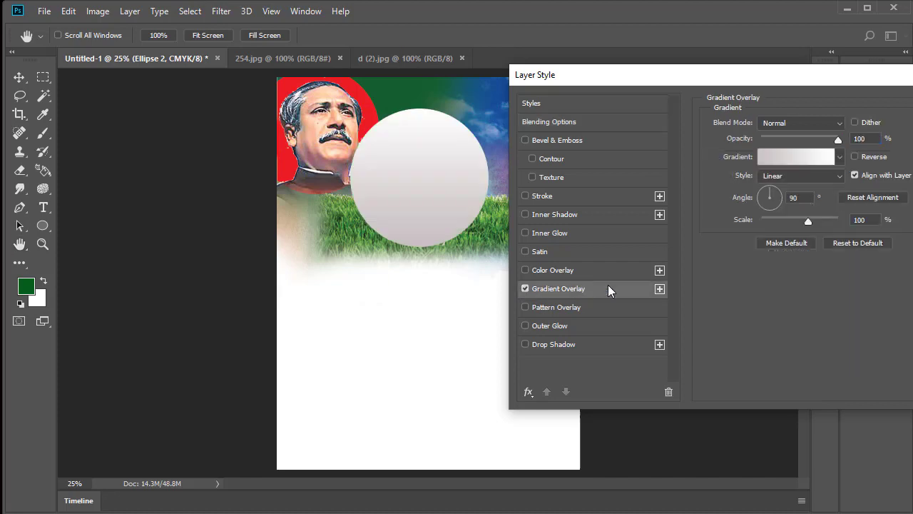
Step: Build an orange-yellow-orange gradient, placing yellow stops at 9% and 23%, orange at 44% and 64%
{"action": "left_click", "coordinate": [787, 157]}
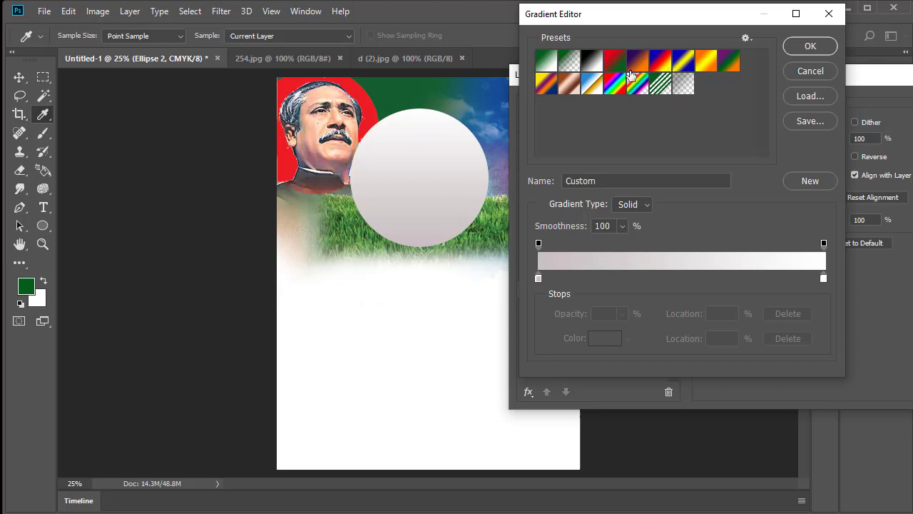
{"action": "left_click", "coordinate": [704, 62]}
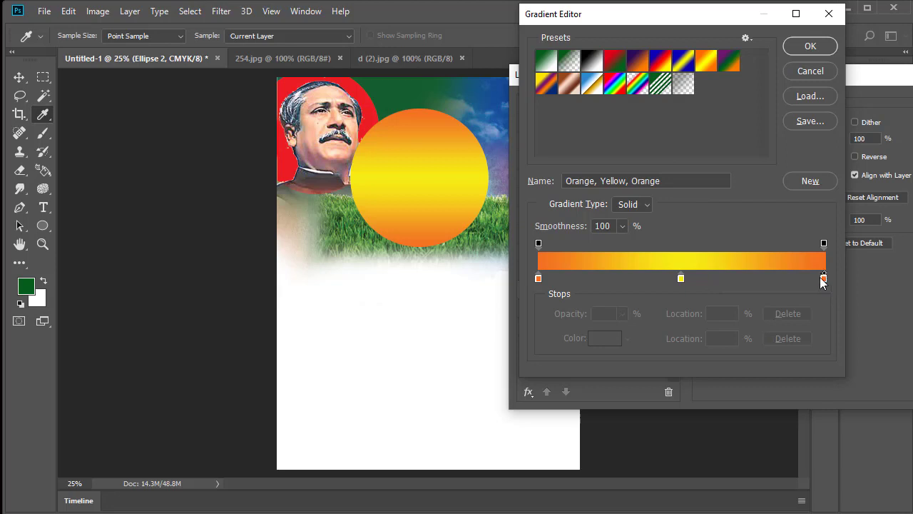
{"action": "mouse_move", "coordinate": [780, 280]}
{"action": "left_mouse_down"}
{"action": "mouse_move", "coordinate": [605, 279]}
{"action": "mouse_move", "coordinate": [712, 281]}
{"action": "left_mouse_up"}
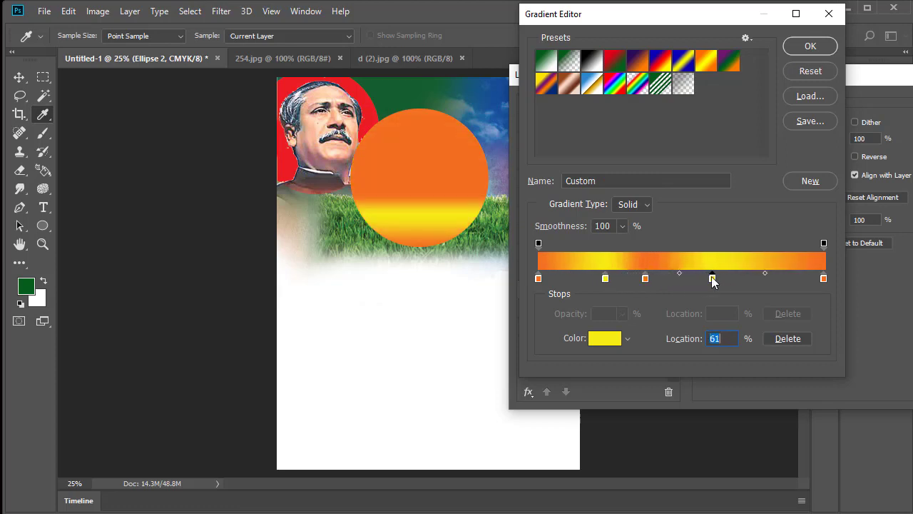
{"action": "left_click_drag", "start_coordinate": [645, 278], "coordinate": [770, 280]}
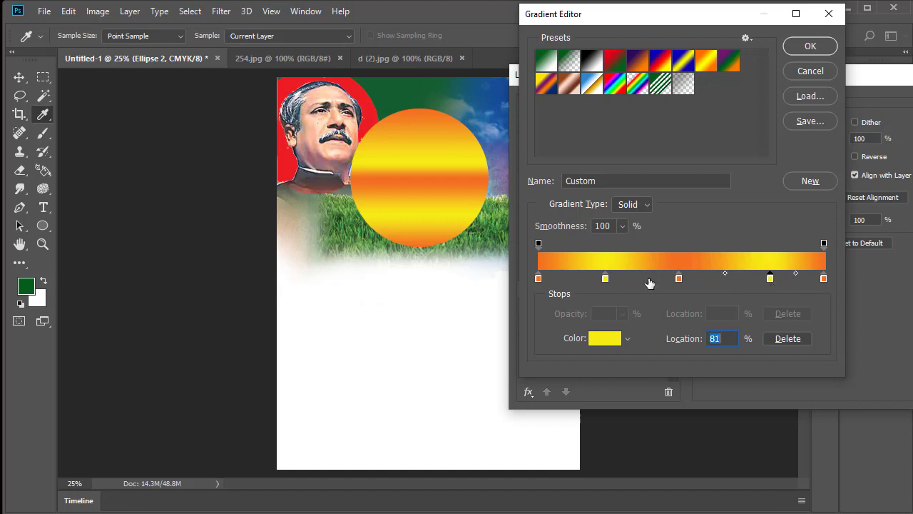
{"action": "left_click_drag", "start_coordinate": [605, 279], "coordinate": [635, 319]}
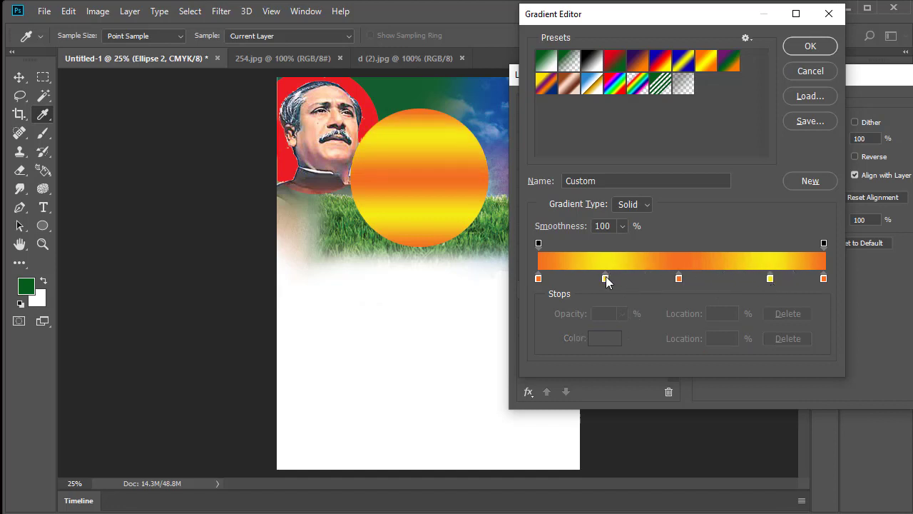
{"action": "left_click_drag", "start_coordinate": [606, 278], "coordinate": [662, 300]}
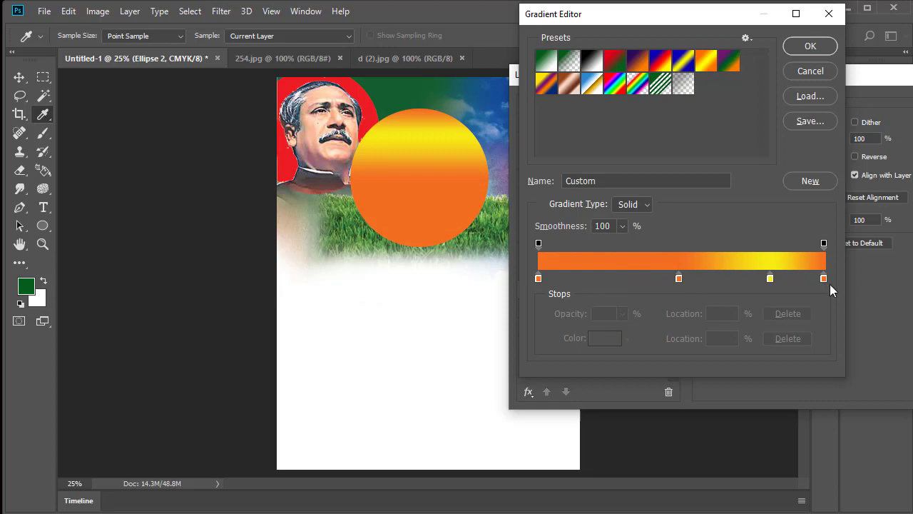
{"action": "left_click_drag", "start_coordinate": [772, 277], "coordinate": [565, 280]}
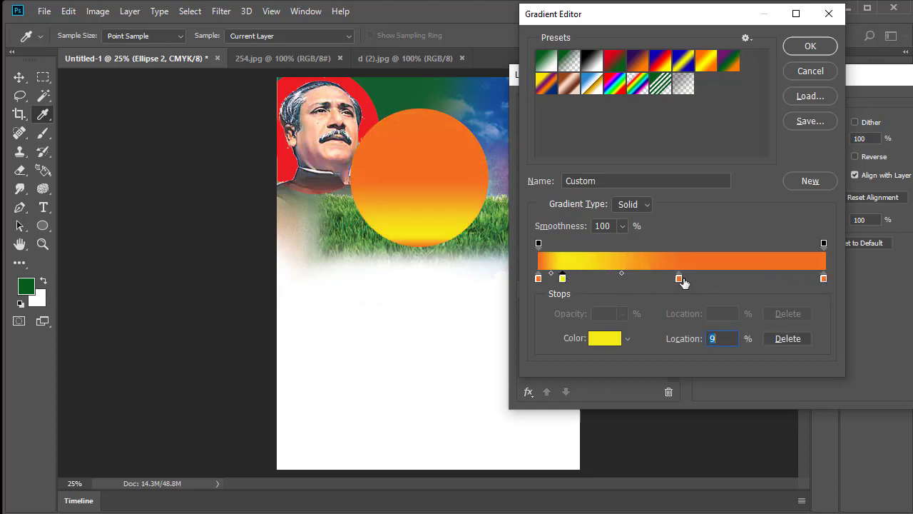
{"action": "left_click_drag", "start_coordinate": [679, 278], "coordinate": [721, 279]}
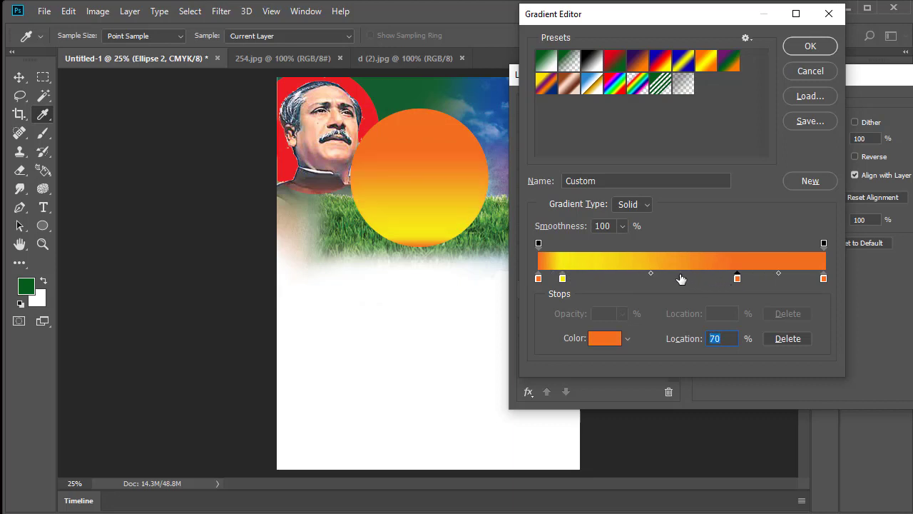
{"action": "left_click_drag", "start_coordinate": [563, 279], "coordinate": [605, 280]}
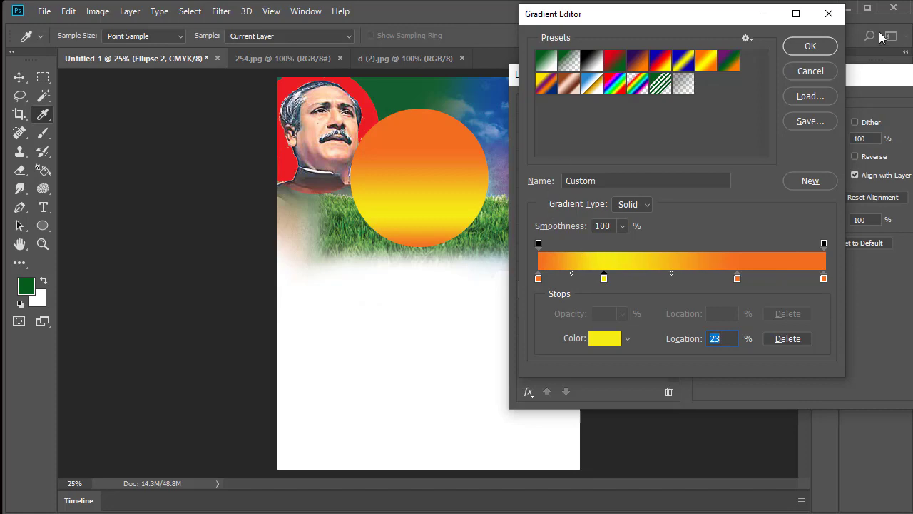
{"action": "left_click", "coordinate": [813, 45]}
Step: Apply the gradient style, then shift the sun right and up behind the grass layer
{"action": "left_click_drag", "start_coordinate": [830, 75], "coordinate": [598, 98]}
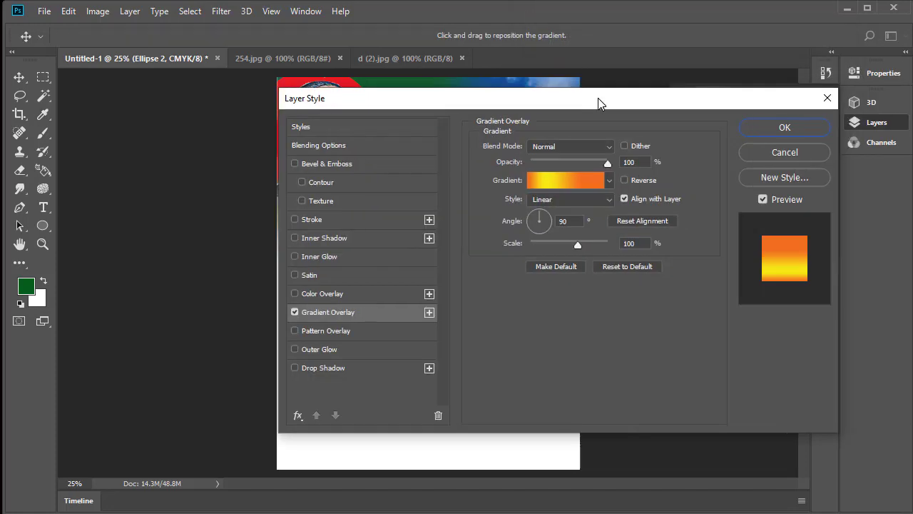
{"action": "left_click", "coordinate": [783, 129]}
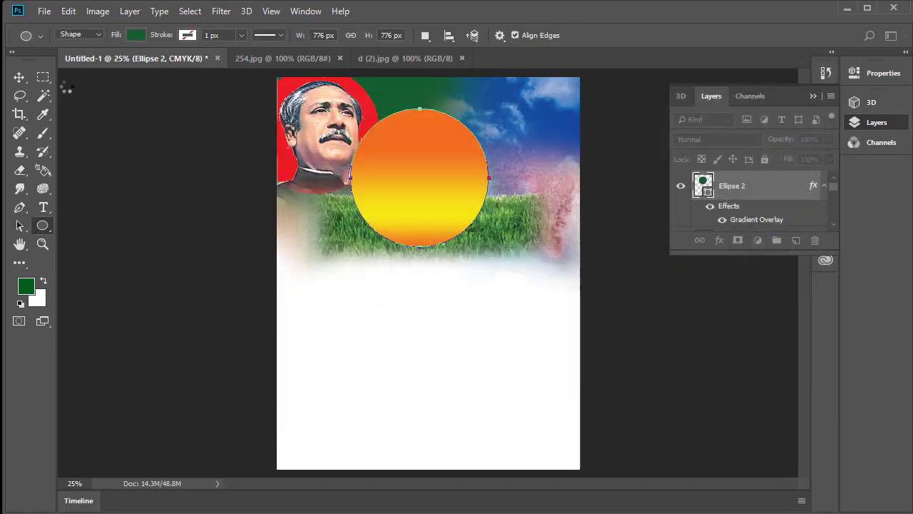
{"action": "left_click", "coordinate": [20, 77]}
{"action": "left_click_drag", "start_coordinate": [429, 163], "coordinate": [460, 161]}
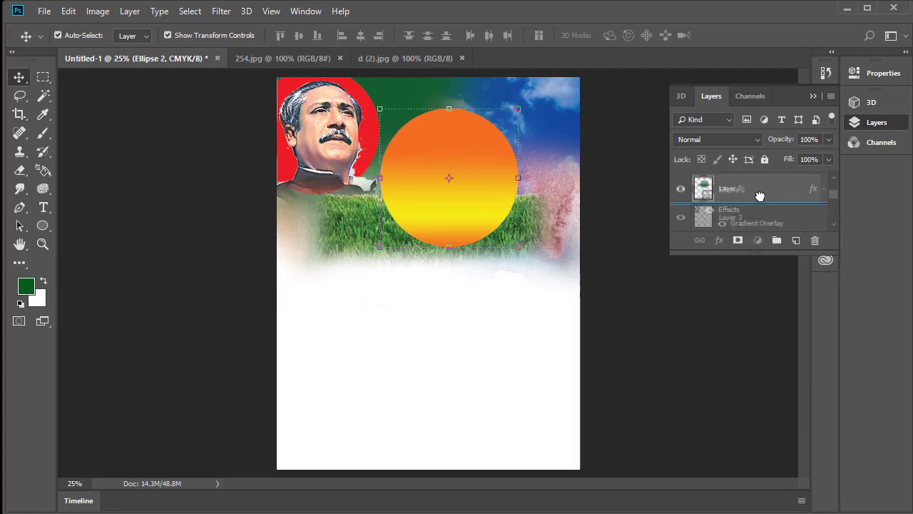
{"action": "left_click_drag", "start_coordinate": [758, 184], "coordinate": [756, 211]}
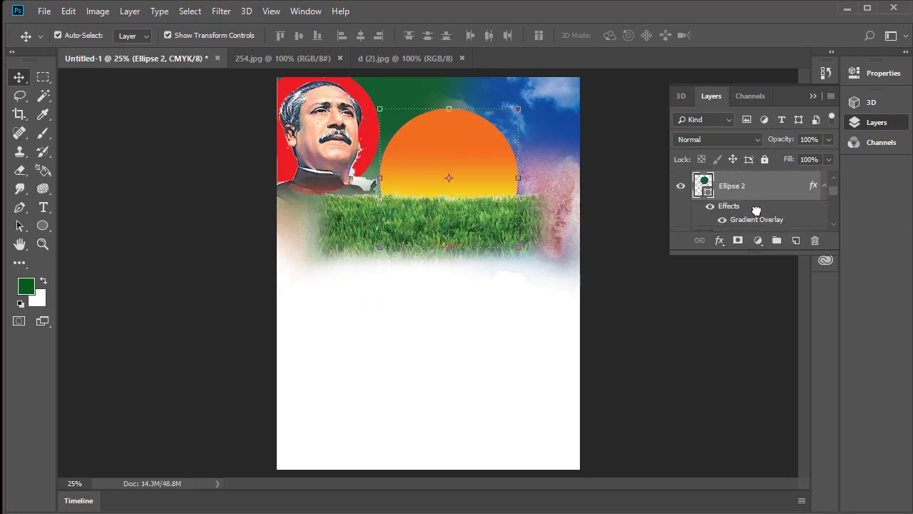
{"action": "left_click_drag", "start_coordinate": [439, 145], "coordinate": [438, 138]}
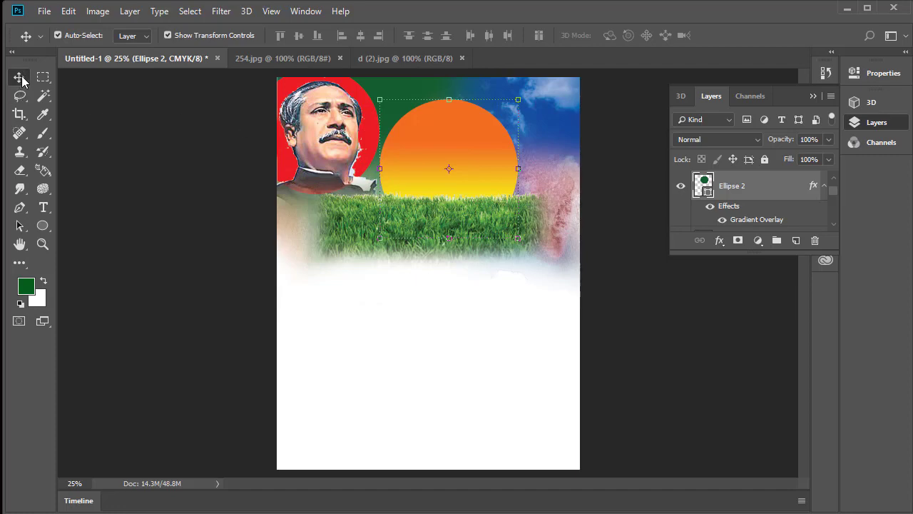
Step: Open 1.psd, 2.png, d (1).jpg and sss.png together, then bring up the 254.jpg document
{"action": "left_click", "coordinate": [43, 11]}
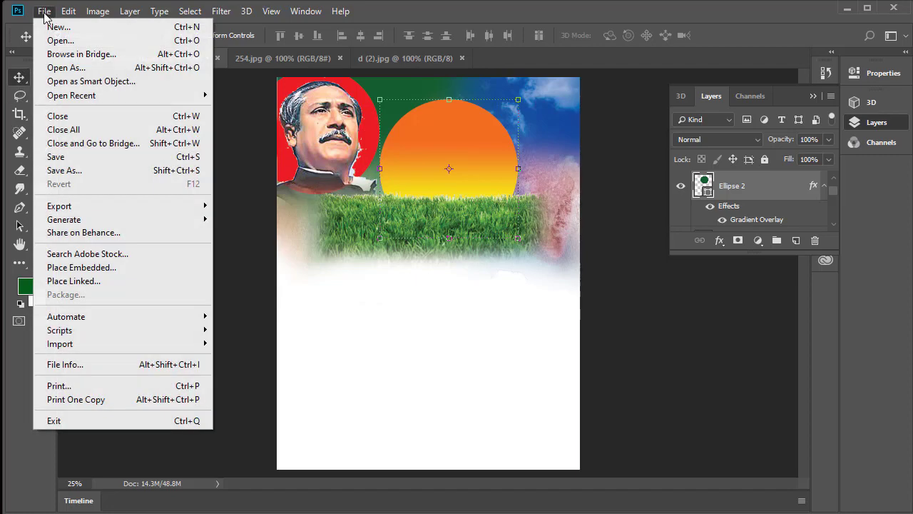
{"action": "left_click", "coordinate": [71, 45]}
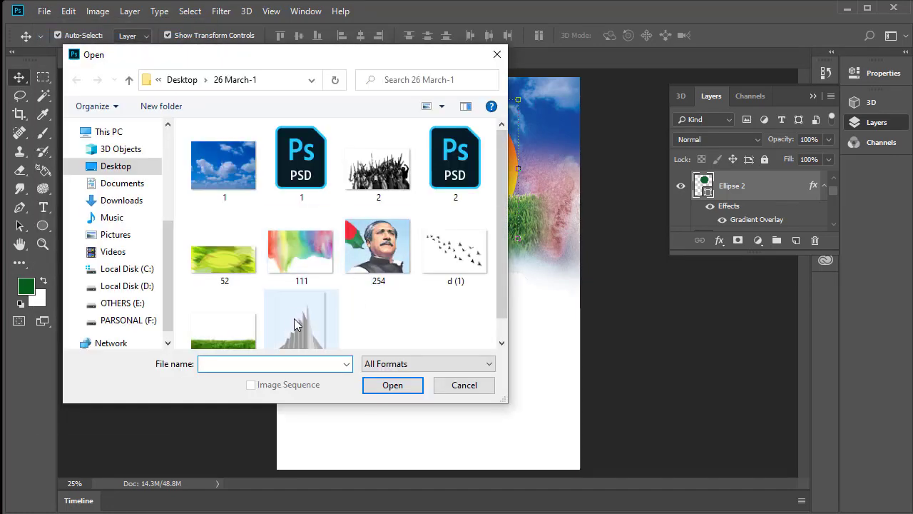
{"action": "left_click", "coordinate": [301, 320]}
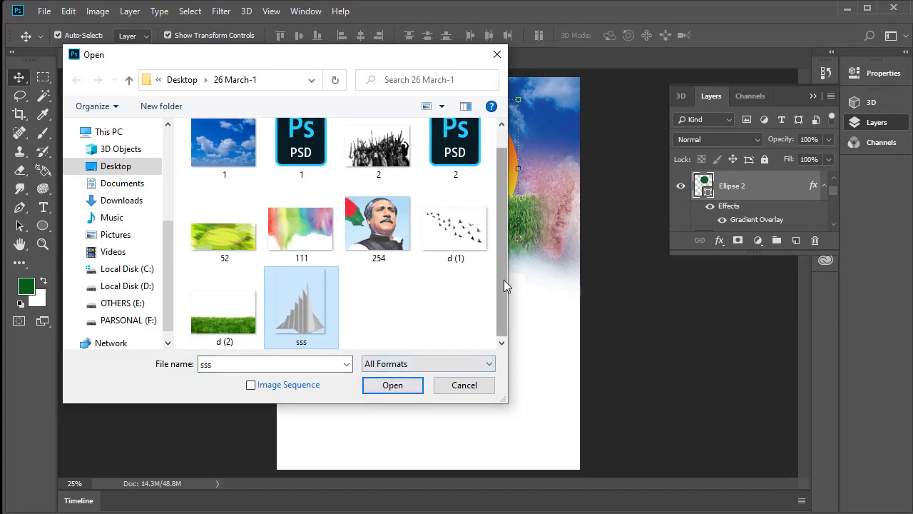
{"action": "left_click", "coordinate": [456, 237], "text": "ctrl"}
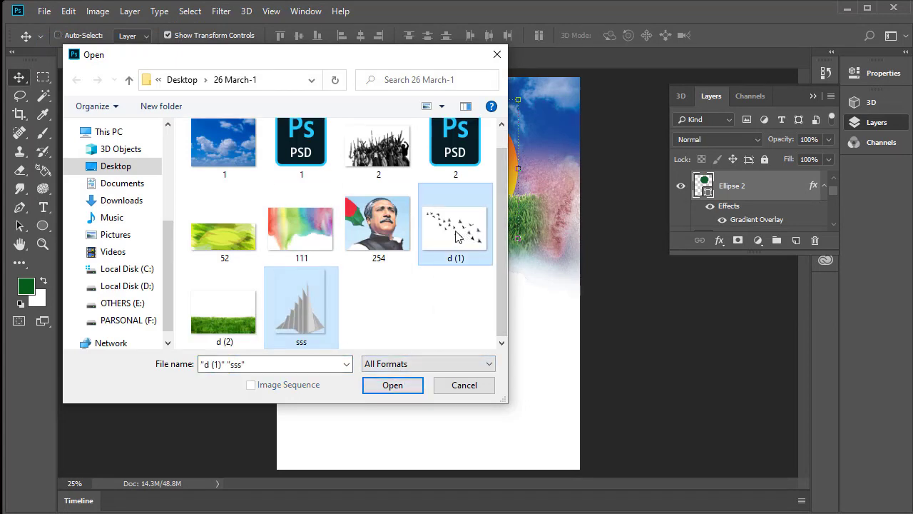
{"action": "left_click", "coordinate": [392, 141], "text": "ctrl"}
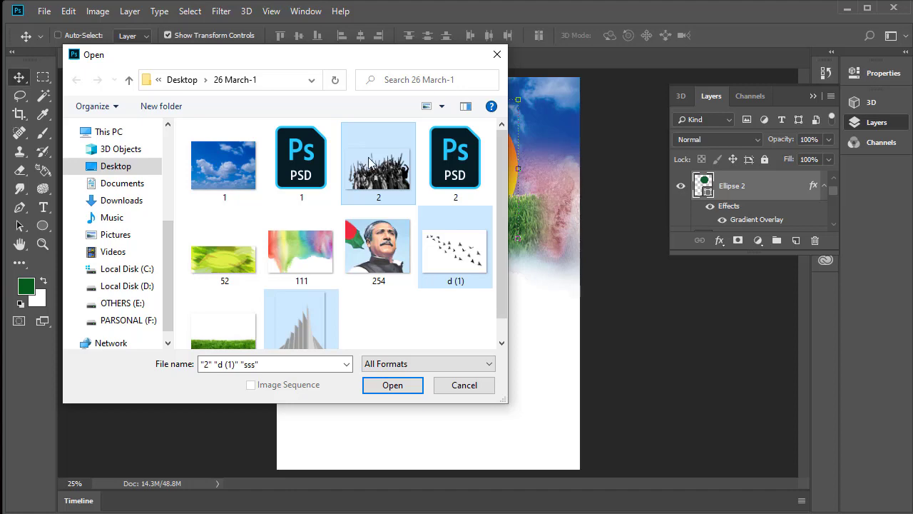
{"action": "left_click", "coordinate": [302, 169], "text": "ctrl"}
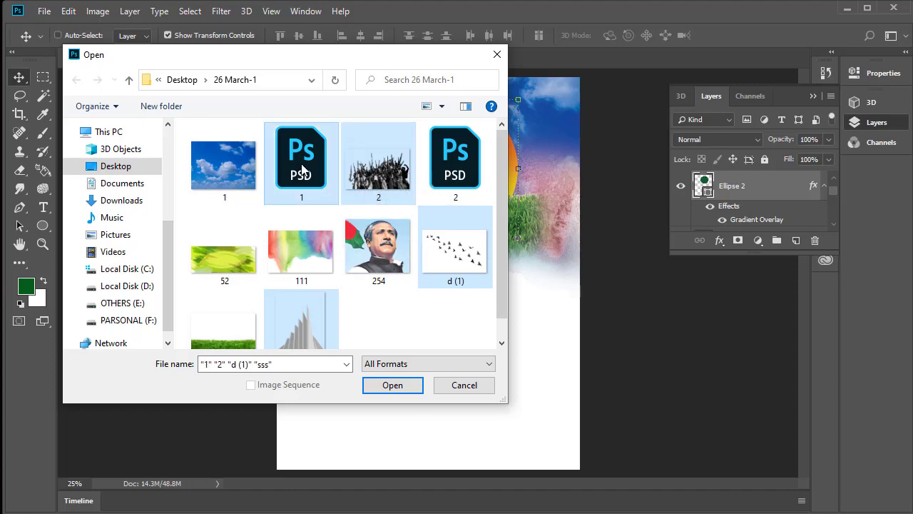
{"action": "left_click", "coordinate": [394, 385]}
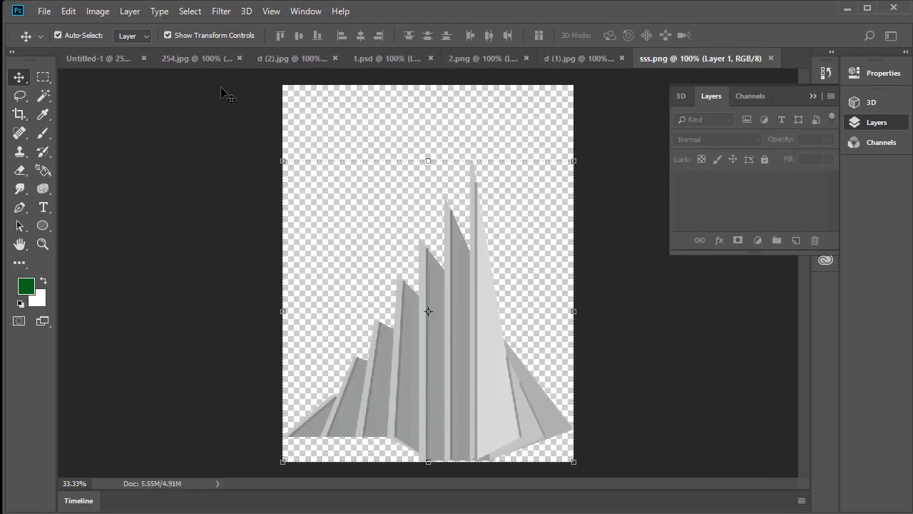
{"action": "left_click", "coordinate": [212, 62]}
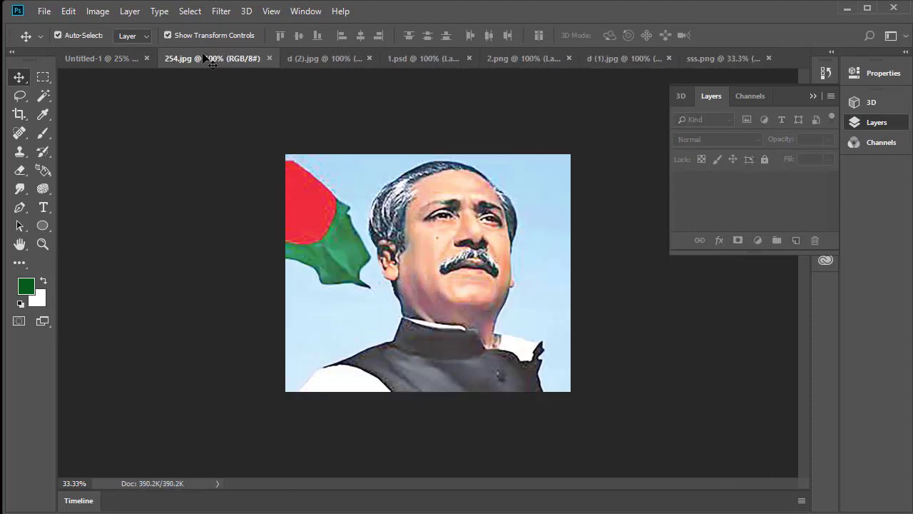
Step: Close 254.jpg and place the sss.png monument in the poster, scaled to about 40% inside the sun
{"action": "left_click", "coordinate": [269, 59]}
{"action": "mouse_move", "coordinate": [479, 329]}
{"action": "left_mouse_down"}
{"action": "mouse_move", "coordinate": [138, 75]}
{"action": "mouse_move", "coordinate": [353, 193]}
{"action": "mouse_move", "coordinate": [460, 119]}
{"action": "left_mouse_up"}
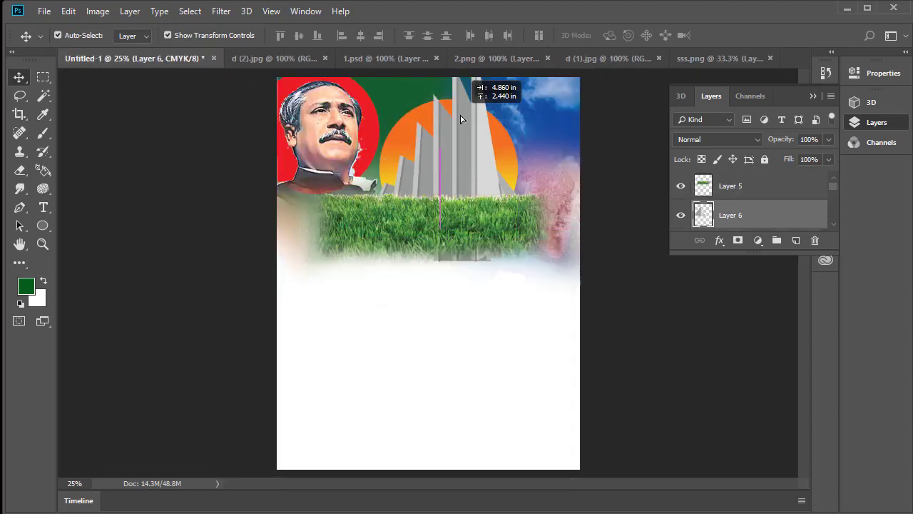
{"action": "key", "text": "ctrl+minus"}
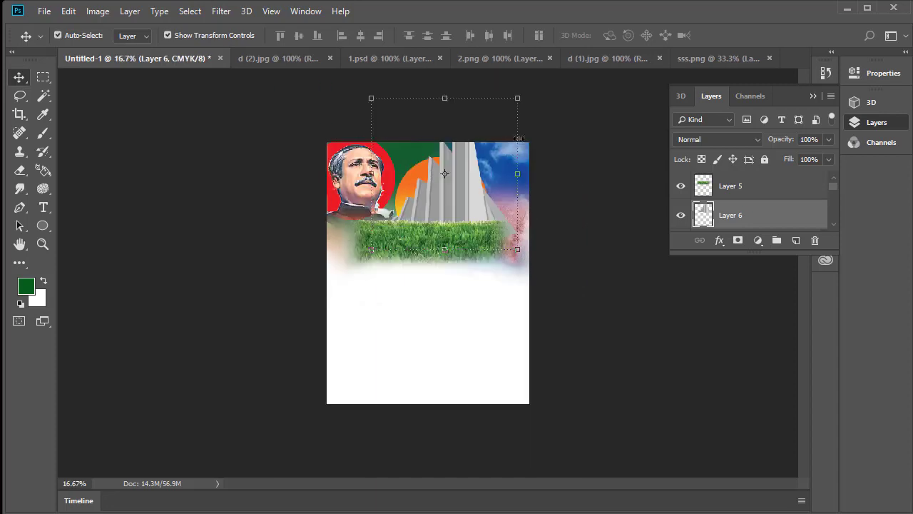
{"action": "mouse_move", "coordinate": [514, 98]}
{"action": "left_mouse_down"}
{"action": "mouse_move", "coordinate": [442, 176]}
{"action": "mouse_move", "coordinate": [463, 186]}
{"action": "left_mouse_up"}
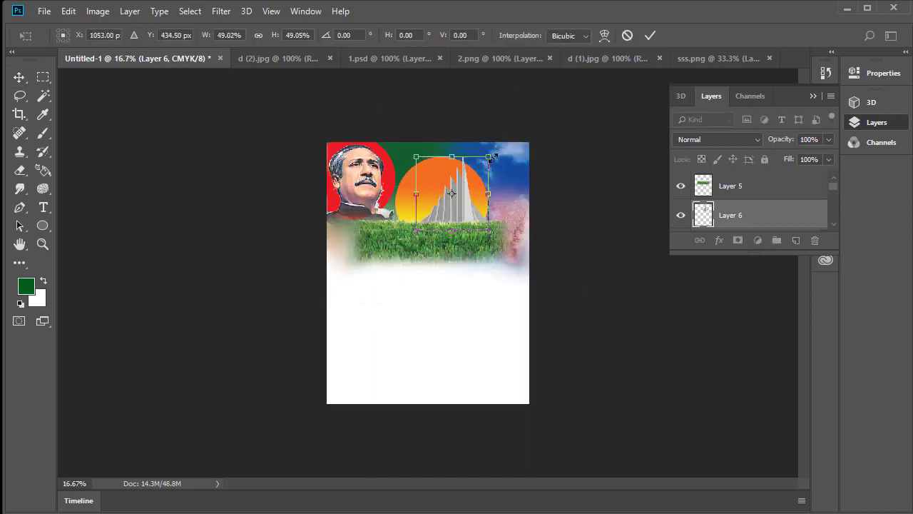
{"action": "left_click_drag", "start_coordinate": [491, 156], "coordinate": [475, 169]}
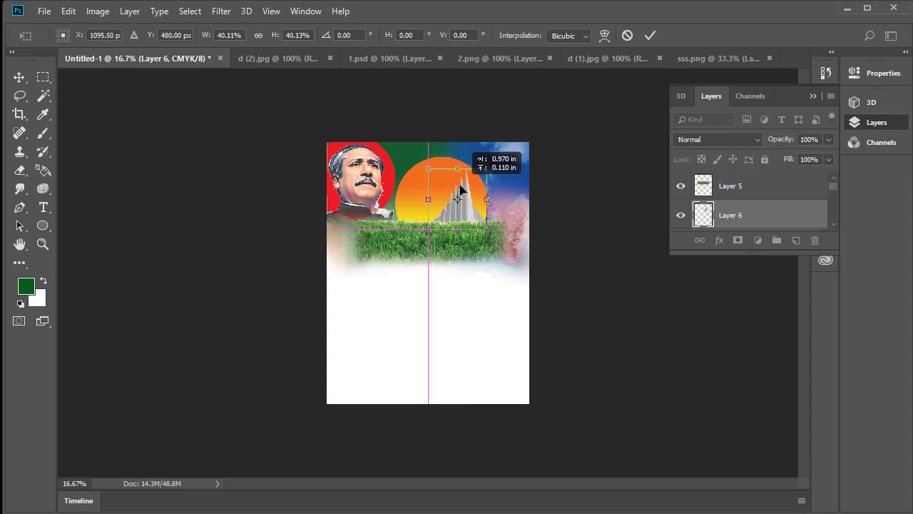
{"action": "left_click_drag", "start_coordinate": [450, 204], "coordinate": [462, 203]}
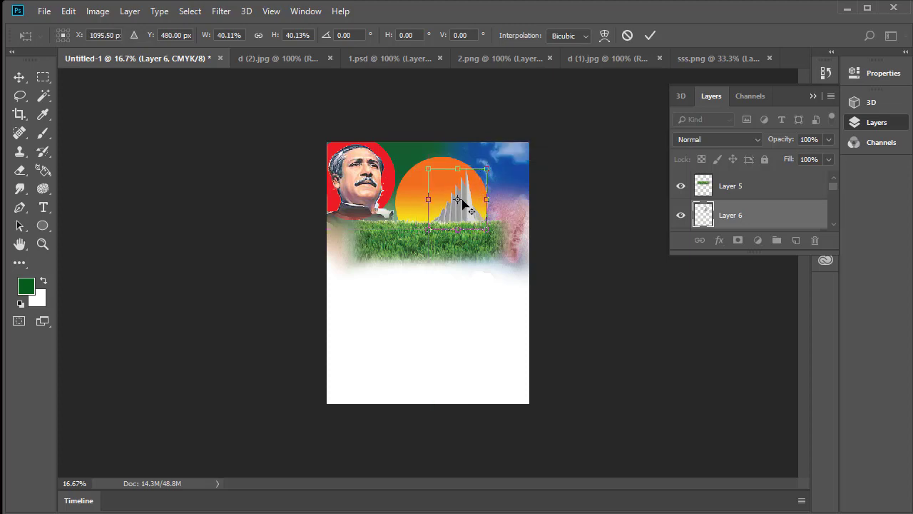
{"action": "left_click", "coordinate": [650, 35]}
Step: Close the d (2).jpg grass document and drag the 1.psd soldiers image into the poster
{"action": "left_click", "coordinate": [264, 58]}
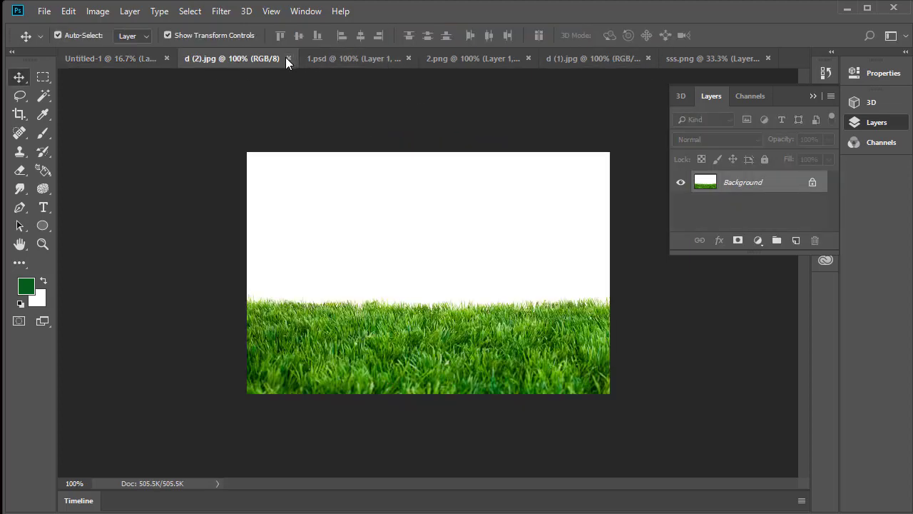
{"action": "left_click", "coordinate": [288, 59]}
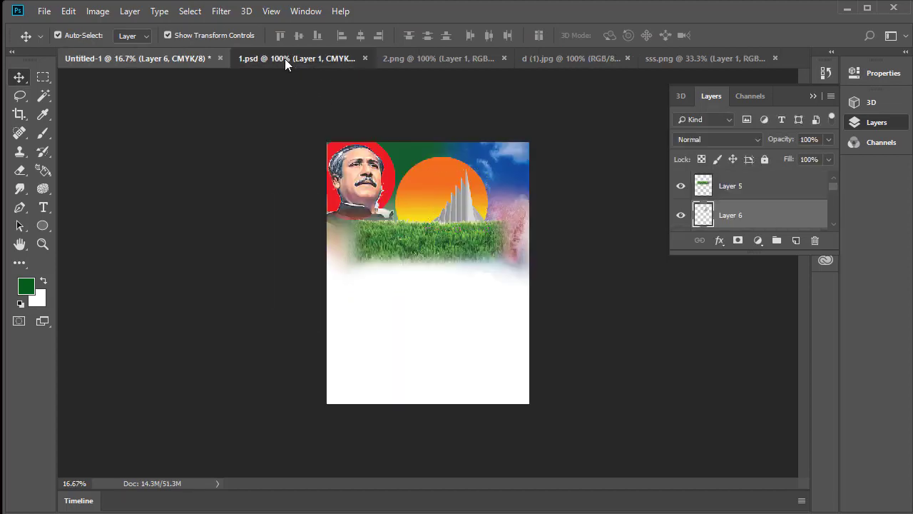
{"action": "left_click", "coordinate": [284, 59]}
{"action": "left_click_drag", "start_coordinate": [445, 314], "coordinate": [426, 306]}
Step: Close the 1.psd soldiers document and enlarge the soldiers layer with Free Transform
{"action": "left_click", "coordinate": [359, 57]}
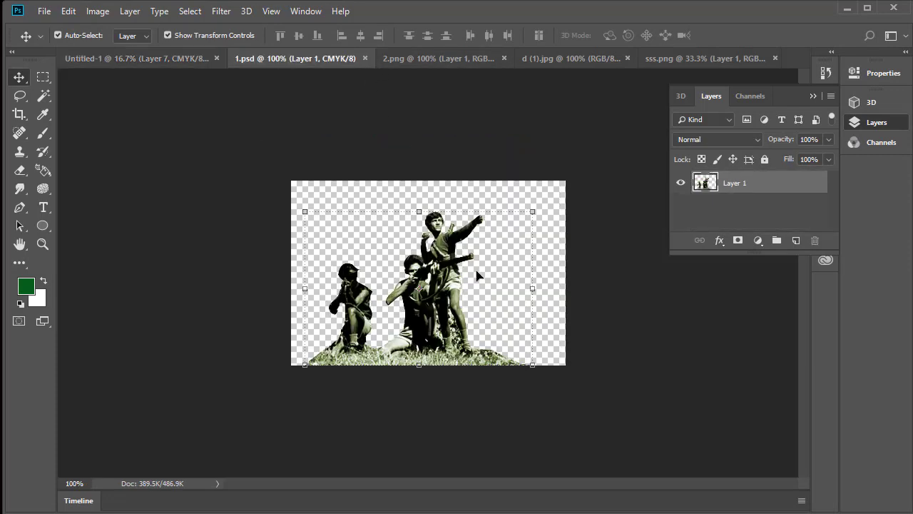
{"action": "left_click", "coordinate": [365, 57]}
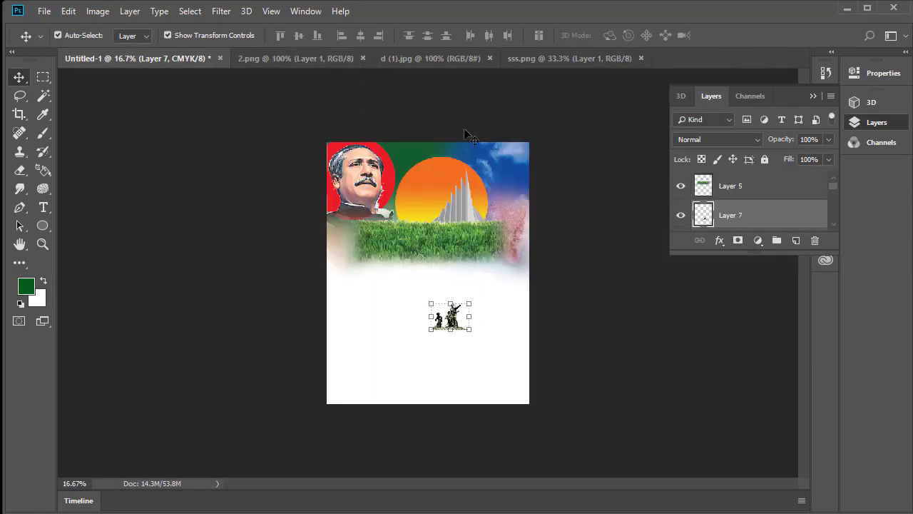
{"action": "key", "text": "ctrl+t"}
{"action": "left_click_drag", "start_coordinate": [470, 302], "coordinate": [504, 263]}
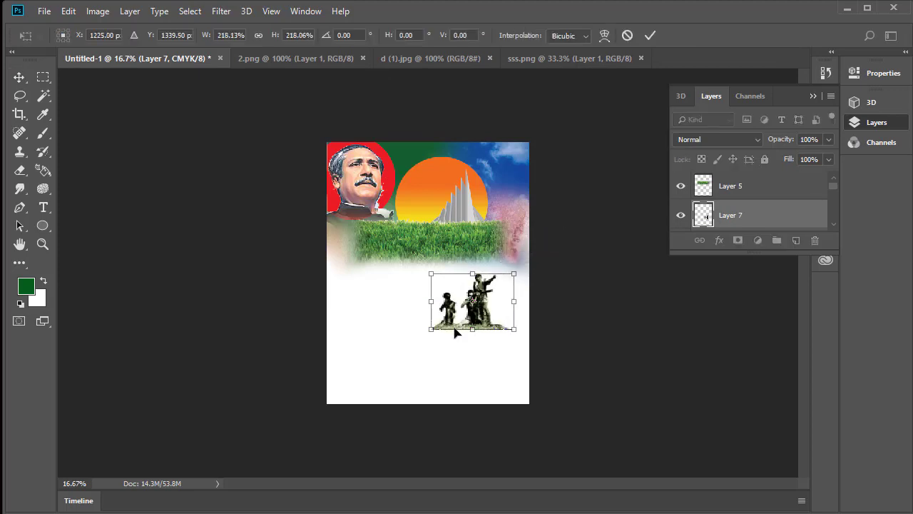
{"action": "left_click_drag", "start_coordinate": [473, 329], "coordinate": [474, 218]}
{"action": "left_click_drag", "start_coordinate": [472, 303], "coordinate": [475, 249]}
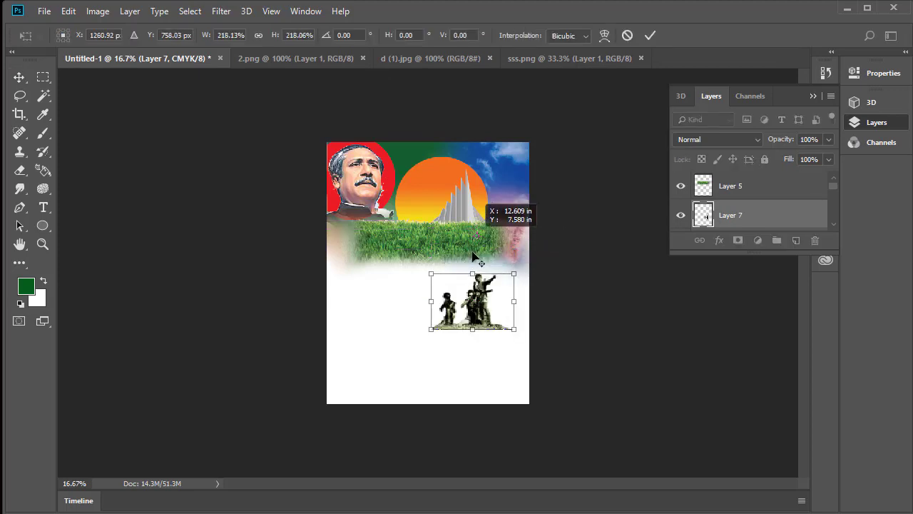
{"action": "left_click", "coordinate": [649, 35]}
Step: Place the soldiers on the grass right of the monument, stacked in front of the grass, enlarged to about 104%
{"action": "left_click_drag", "start_coordinate": [479, 321], "coordinate": [478, 236]}
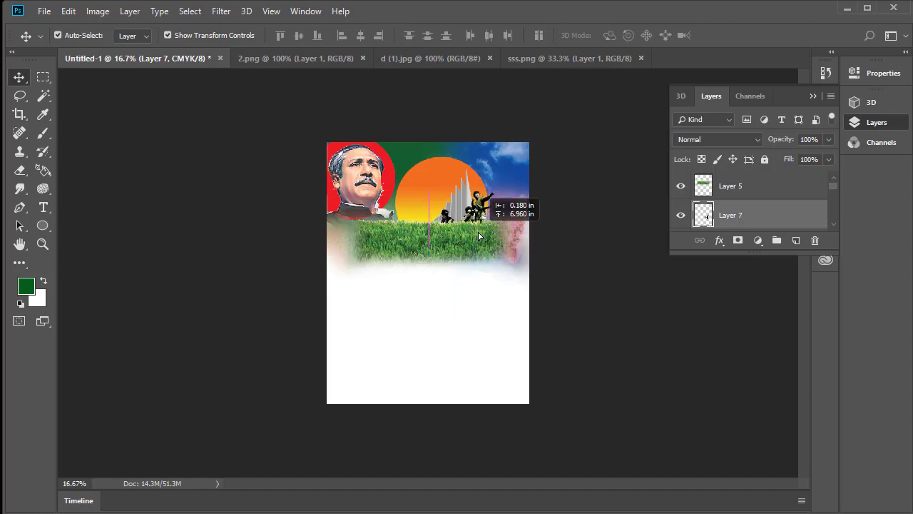
{"action": "key", "text": "ctrl+plus"}
{"action": "key", "text": "ctrl+plus"}
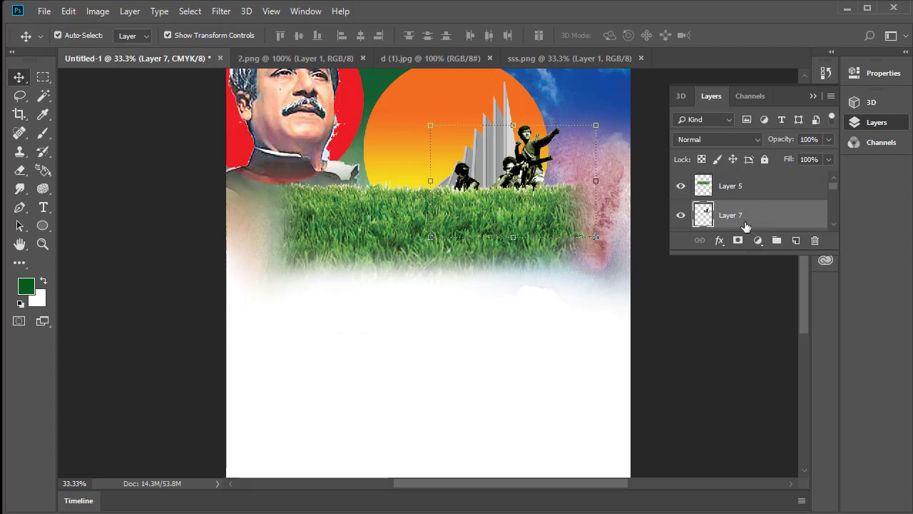
{"action": "left_click_drag", "start_coordinate": [745, 225], "coordinate": [746, 179]}
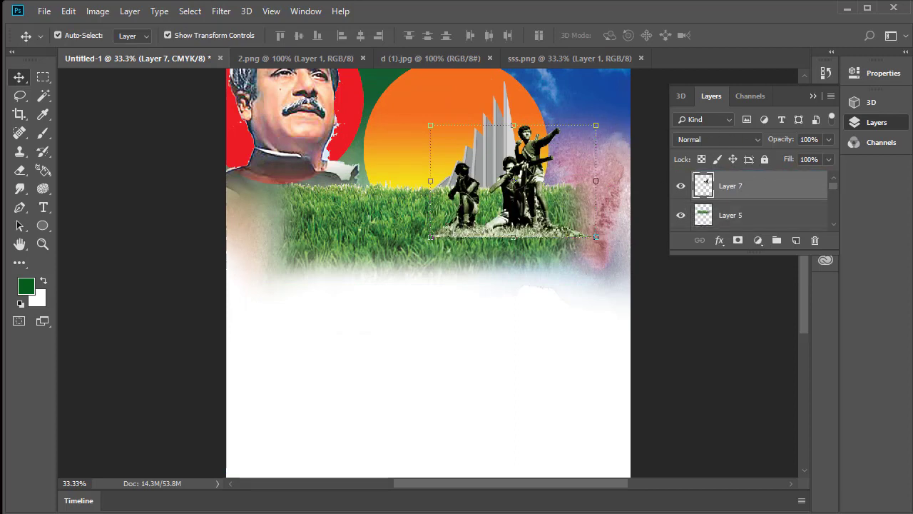
{"action": "left_click_drag", "start_coordinate": [530, 173], "coordinate": [529, 176]}
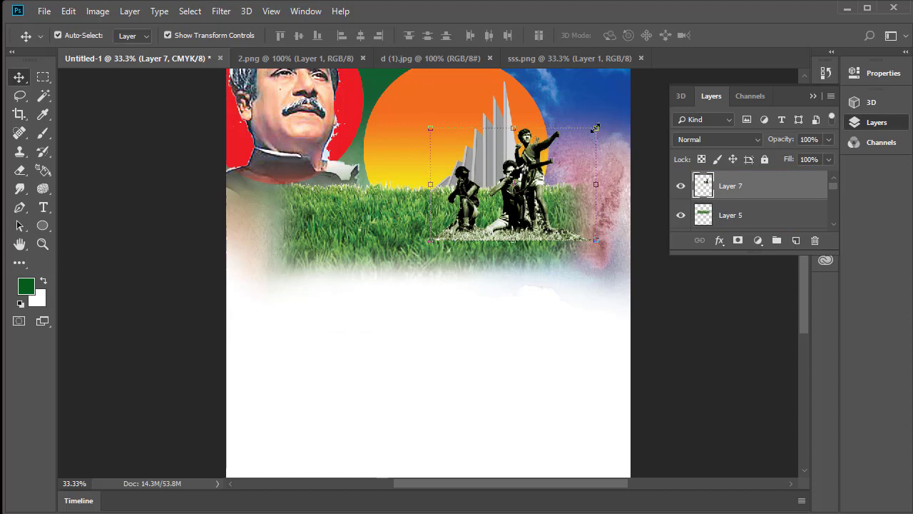
{"action": "mouse_move", "coordinate": [595, 128]}
{"action": "left_mouse_down"}
{"action": "mouse_move", "coordinate": [628, 123]}
{"action": "mouse_move", "coordinate": [615, 124]}
{"action": "left_mouse_up"}
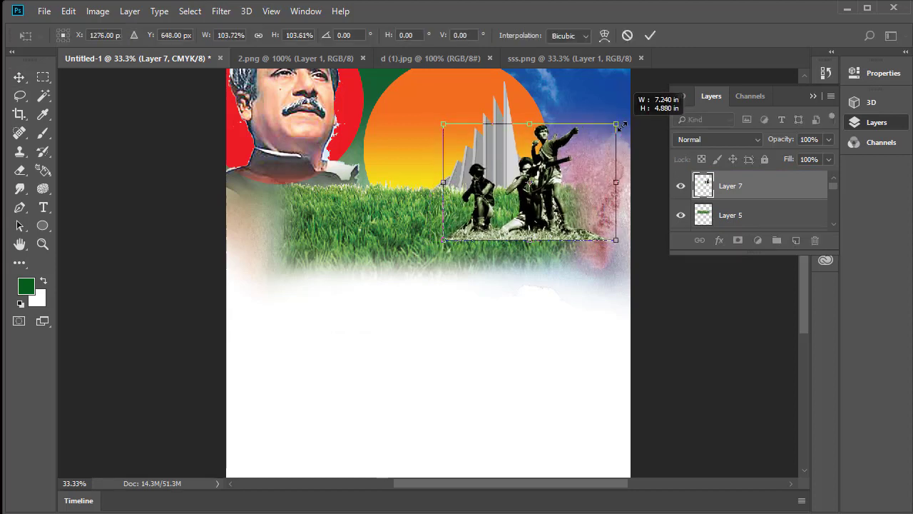
{"action": "left_click", "coordinate": [649, 35]}
Step: Erase the soldiers' hard lower grass edge with a smaller Eraser brush
{"action": "left_click", "coordinate": [19, 170]}
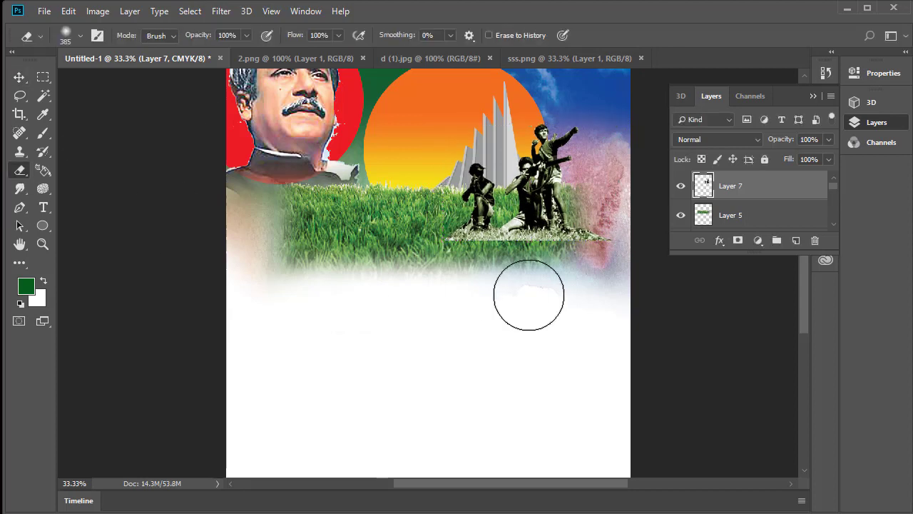
{"action": "key", "text": "bracketleft"}
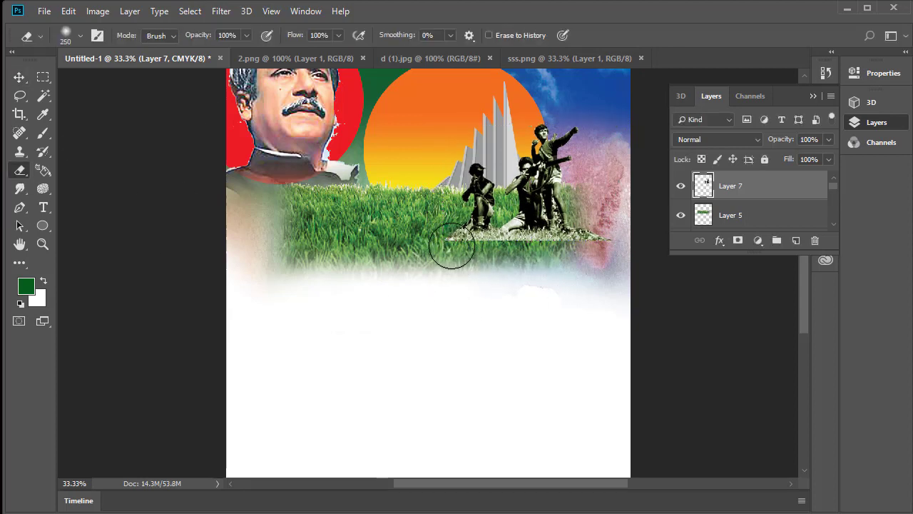
{"action": "left_click_drag", "start_coordinate": [465, 251], "coordinate": [572, 254]}
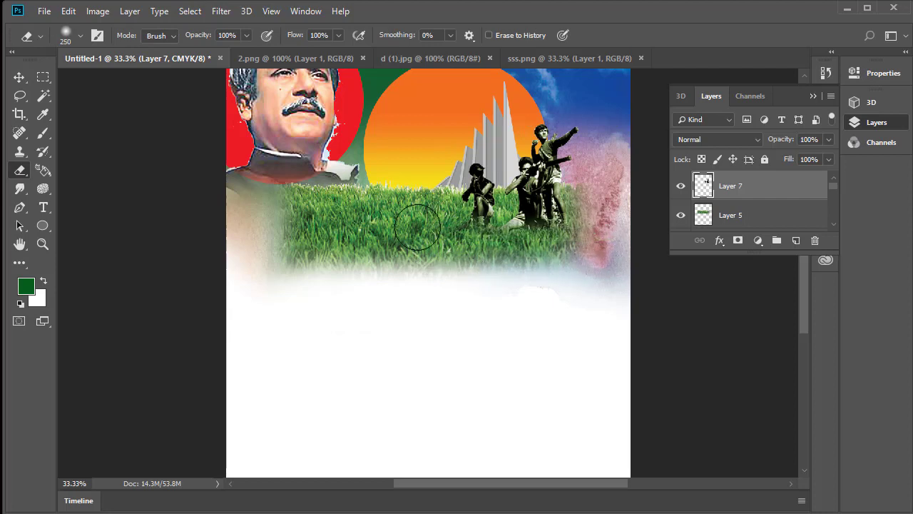
Step: Drag the rifle-raising crowd image into the poster, close its document, and raise it over the sun
{"action": "left_click", "coordinate": [19, 77]}
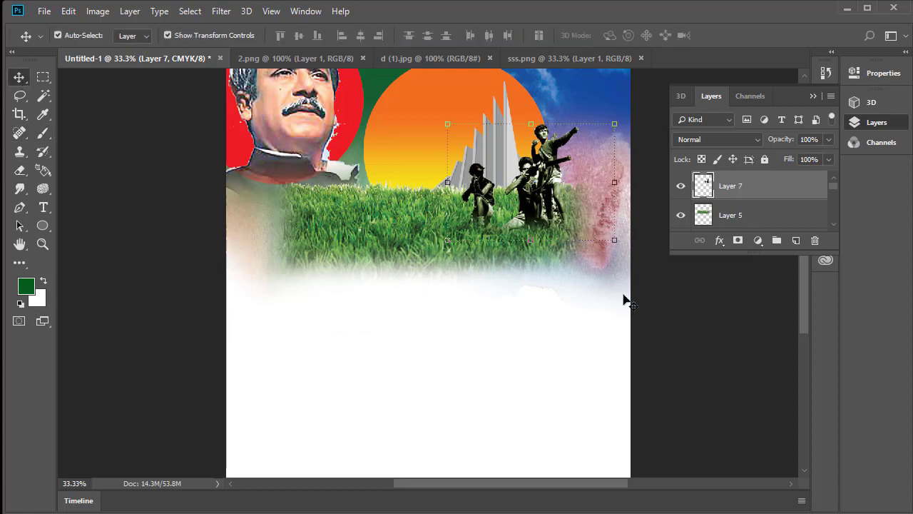
{"action": "left_click", "coordinate": [286, 61]}
{"action": "left_click_drag", "start_coordinate": [436, 225], "coordinate": [166, 61]}
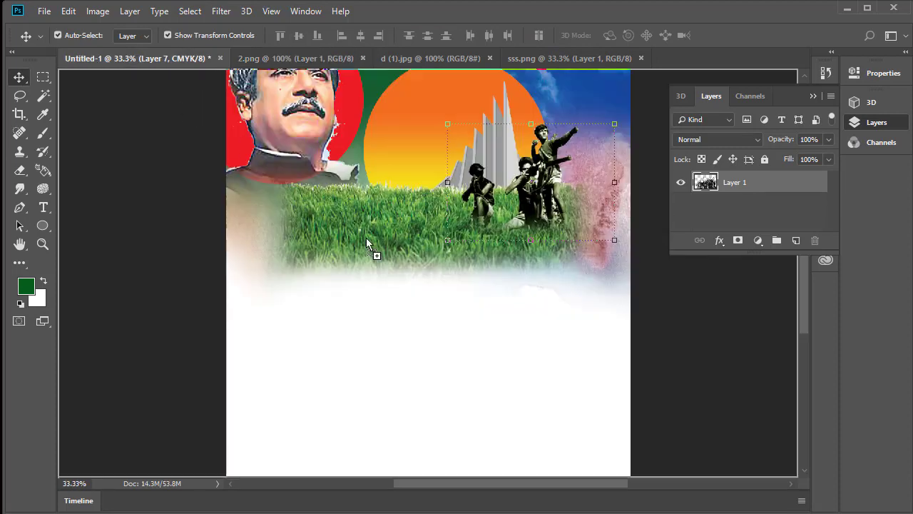
{"action": "left_click_drag", "start_coordinate": [92, 59], "coordinate": [433, 147]}
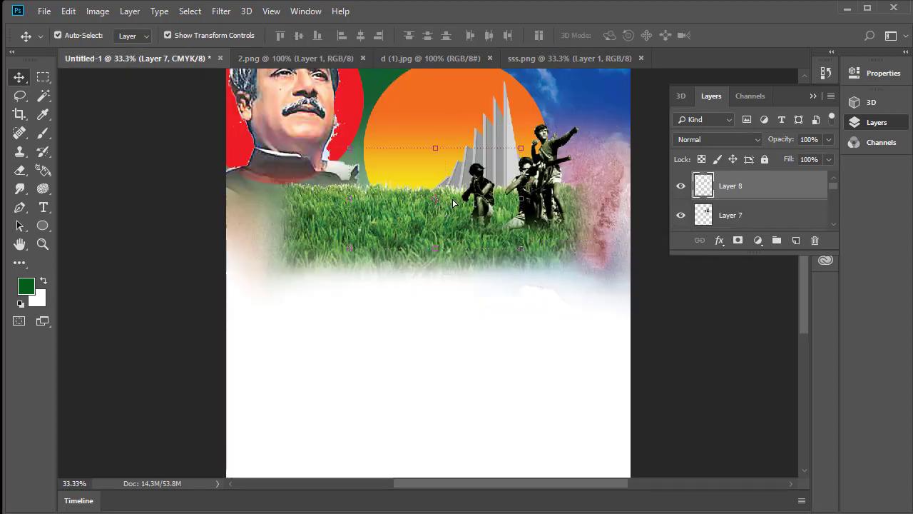
{"action": "left_click", "coordinate": [361, 58]}
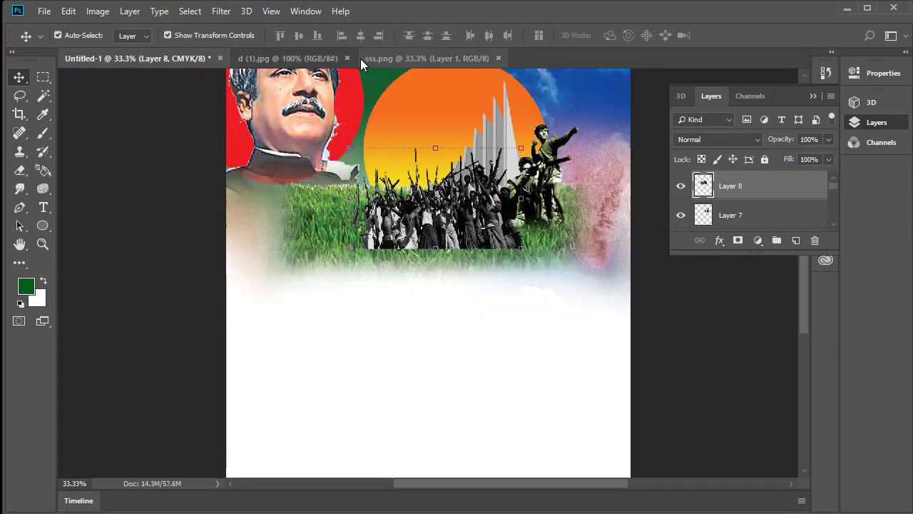
{"action": "left_click_drag", "start_coordinate": [463, 217], "coordinate": [460, 158]}
Step: Stack the crowd Layer 8 beneath the grass Layer 5, undoing an accidental grouping
{"action": "mouse_move", "coordinate": [778, 184]}
{"action": "left_mouse_down"}
{"action": "mouse_move", "coordinate": [727, 218]}
{"action": "mouse_move", "coordinate": [776, 187]}
{"action": "left_mouse_up"}
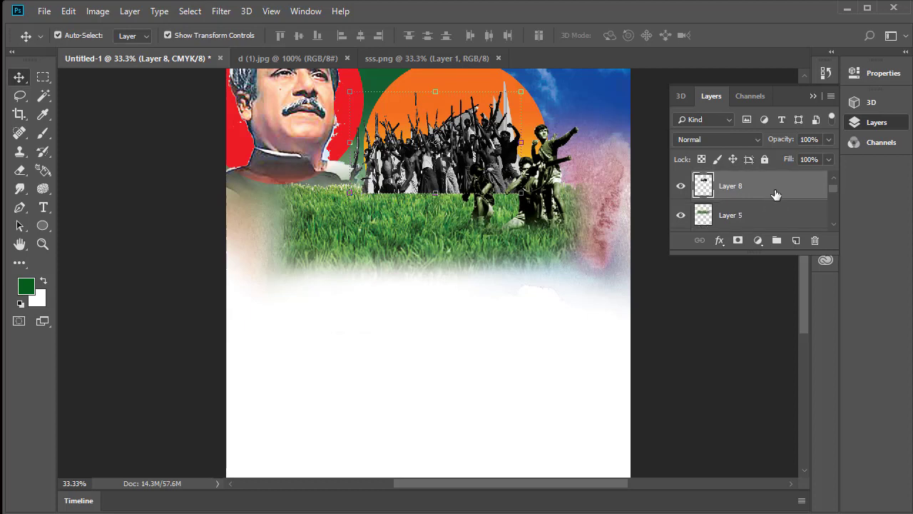
{"action": "key", "text": "ctrl+g"}
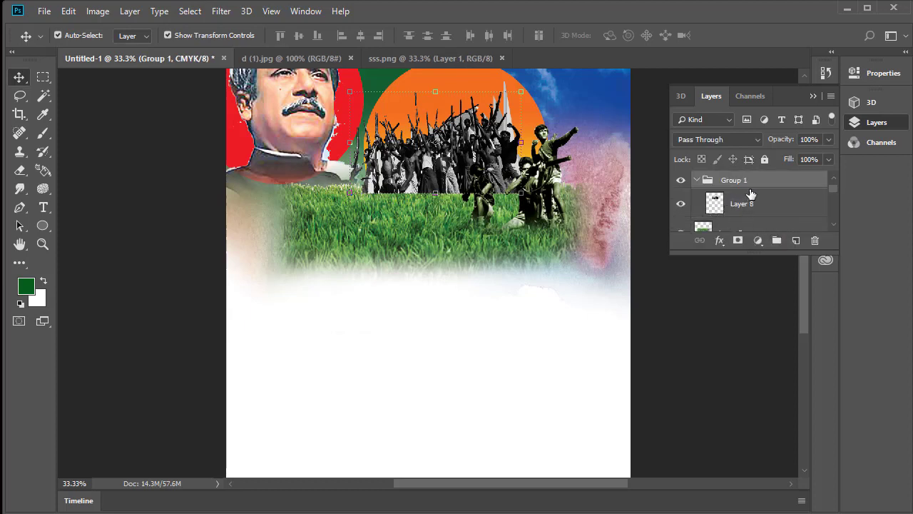
{"action": "key", "text": "ctrl+z"}
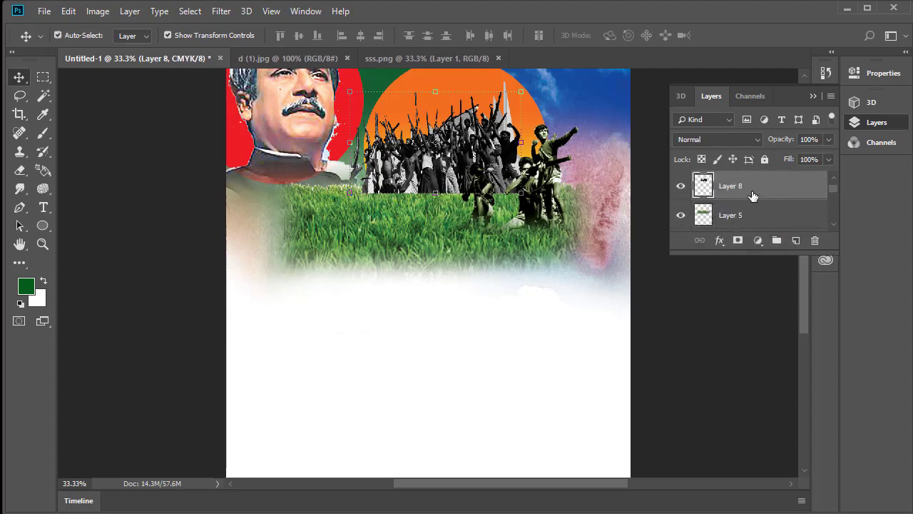
{"action": "left_click_drag", "start_coordinate": [750, 195], "coordinate": [753, 226]}
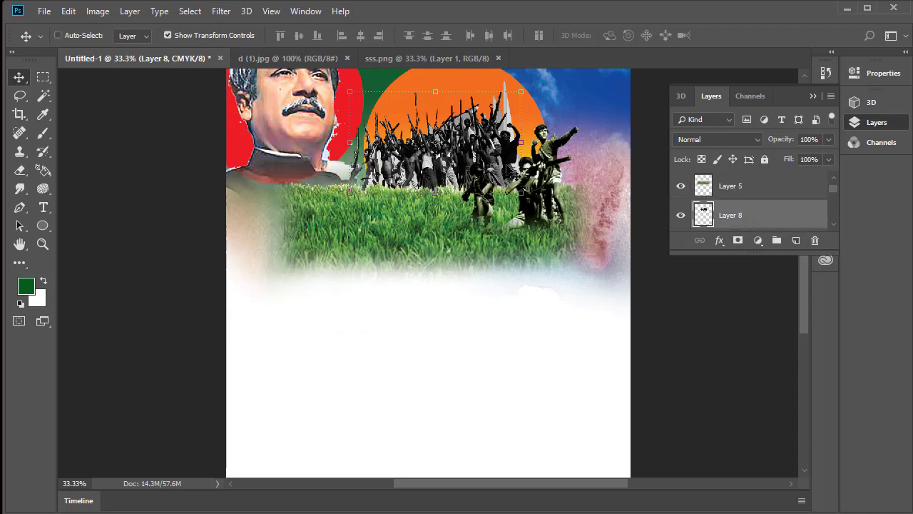
{"action": "key", "text": "ctrl+minus"}
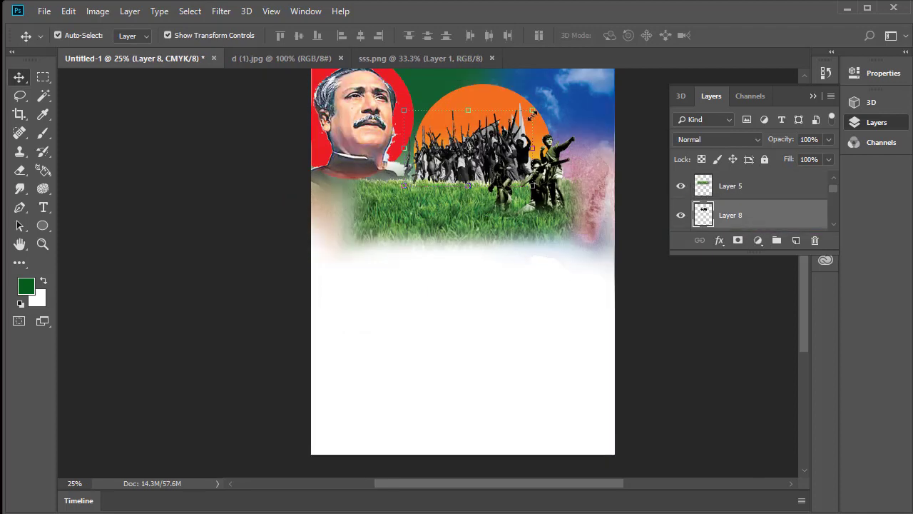
Step: Enlarge the soldier crowd slightly and fade it to 32% opacity
{"action": "left_click_drag", "start_coordinate": [532, 111], "coordinate": [548, 101]}
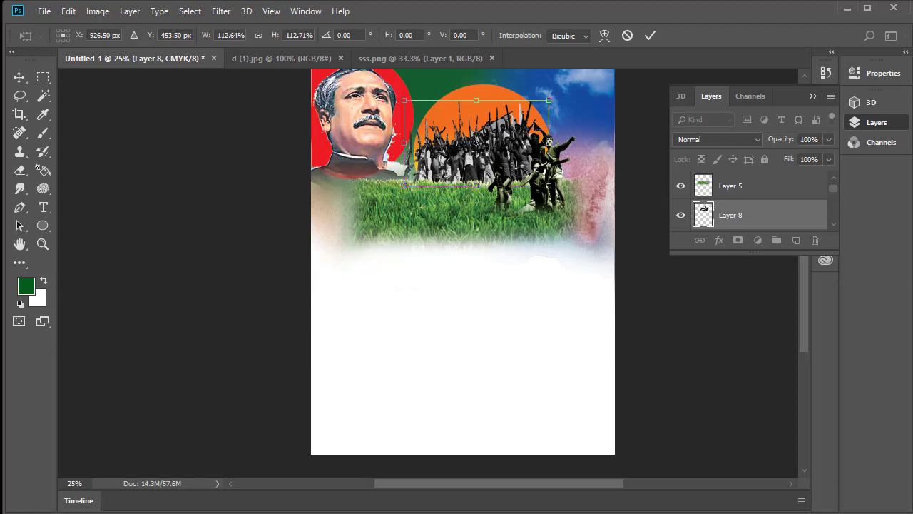
{"action": "left_click", "coordinate": [650, 37]}
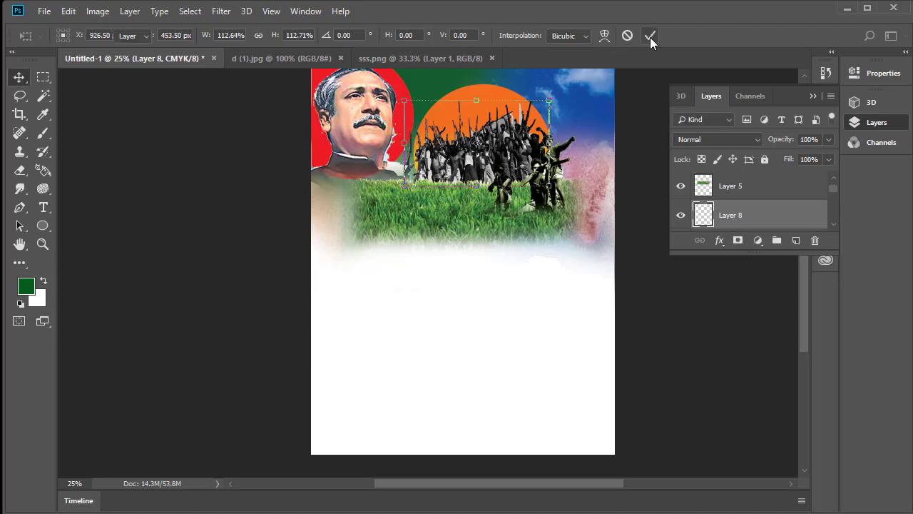
{"action": "left_click", "coordinate": [828, 139]}
{"action": "left_click_drag", "start_coordinate": [793, 157], "coordinate": [783, 157]}
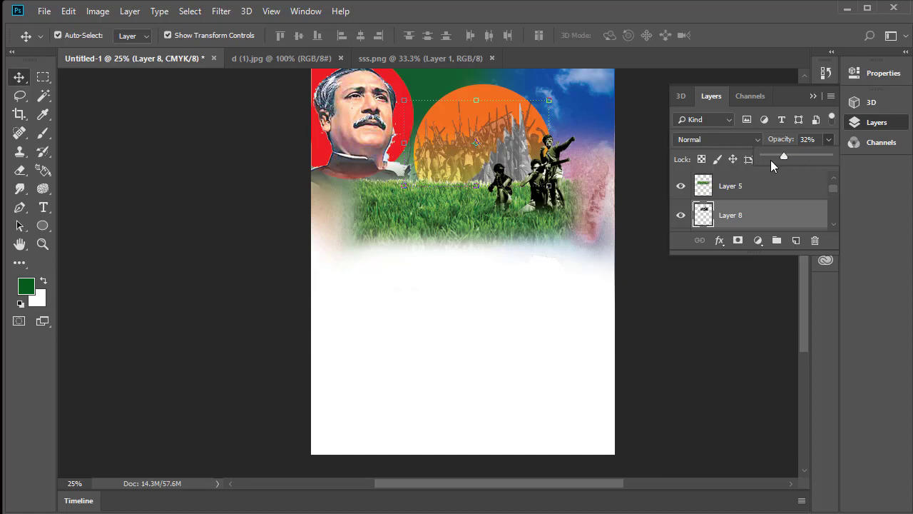
Step: Restack the crowd Layer 8 and monument Layer 6, then move and enlarge the monument over the sun to about 139%
{"action": "left_click_drag", "start_coordinate": [761, 217], "coordinate": [775, 238]}
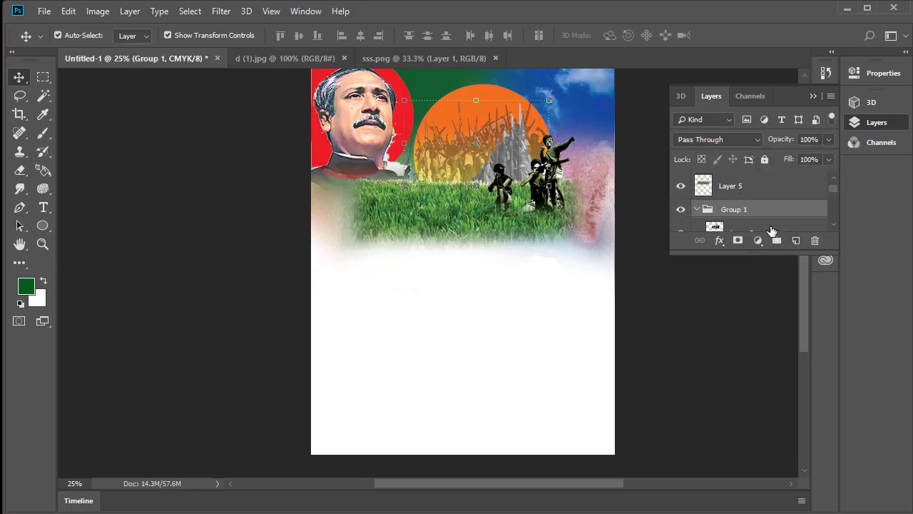
{"action": "scroll", "coordinate": [772, 214], "scroll_direction": "down", "scroll_amount": 1}
{"action": "key", "text": "ctrl+z"}
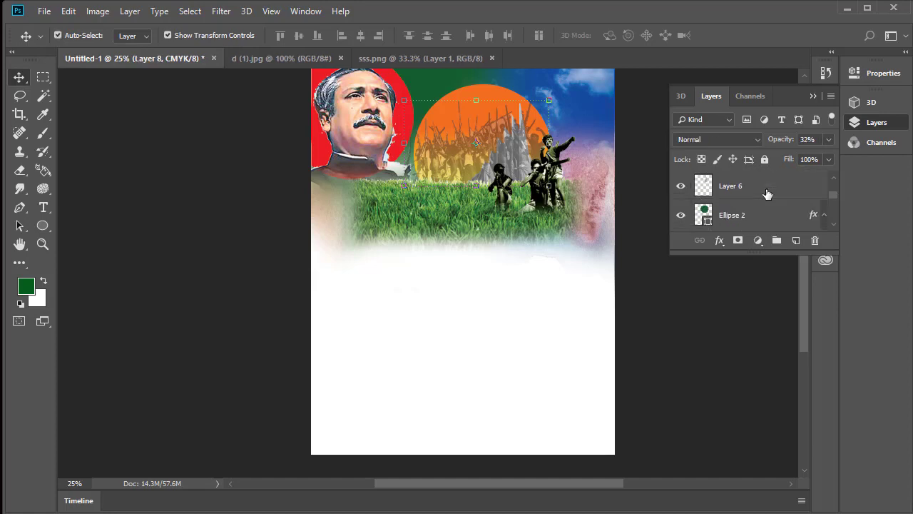
{"action": "left_click_drag", "start_coordinate": [767, 194], "coordinate": [766, 217]}
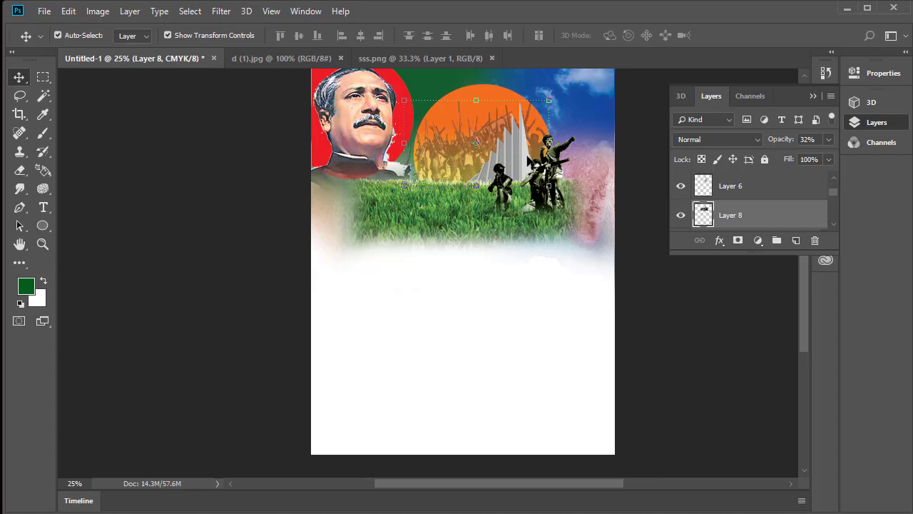
{"action": "left_click_drag", "start_coordinate": [526, 156], "coordinate": [524, 140]}
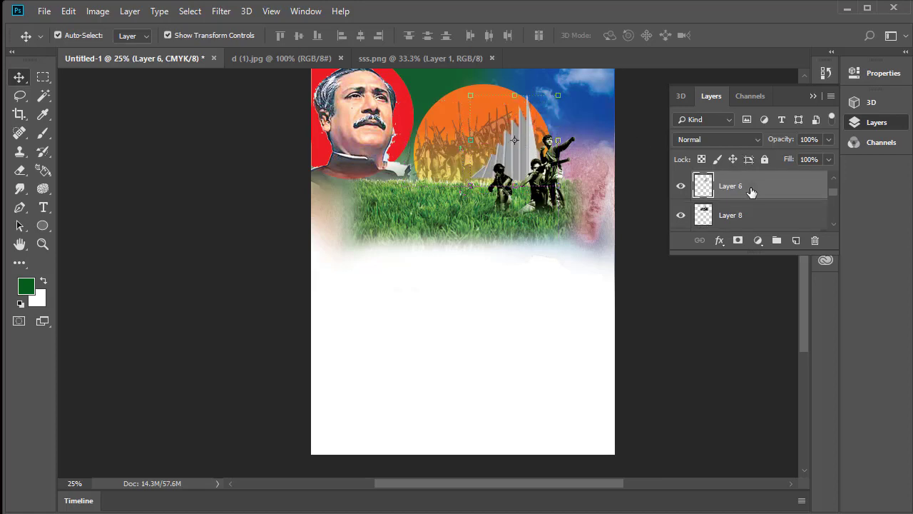
{"action": "left_click_drag", "start_coordinate": [751, 191], "coordinate": [754, 224]}
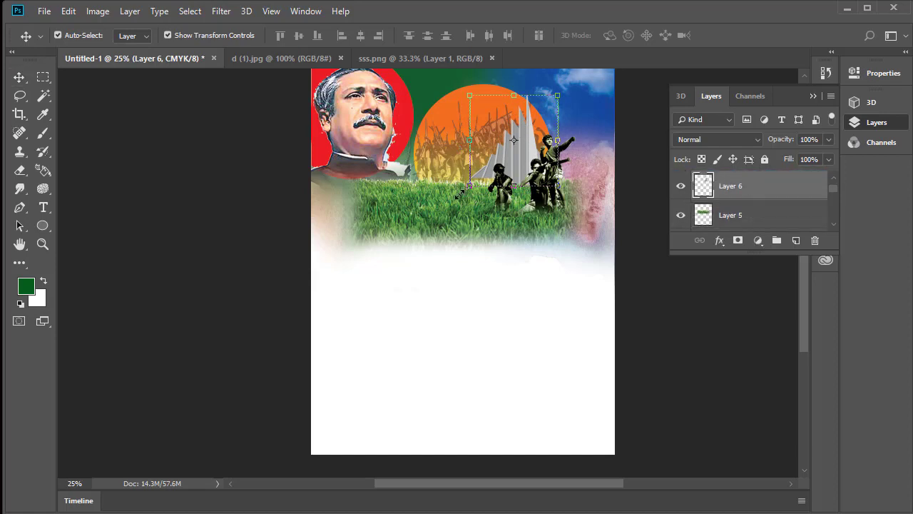
{"action": "left_click_drag", "start_coordinate": [463, 187], "coordinate": [453, 203]}
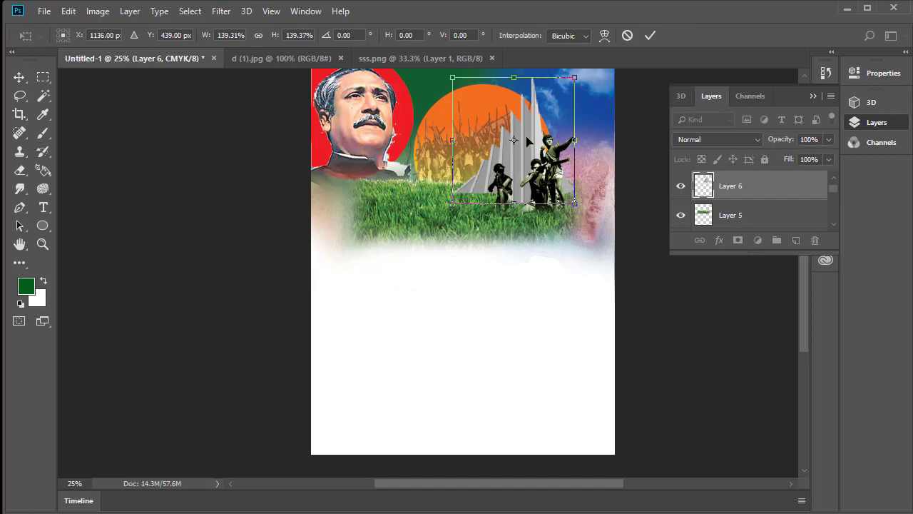
Step: Shift the monument right and shrink it to about 88%
{"action": "left_click_drag", "start_coordinate": [527, 139], "coordinate": [535, 134]}
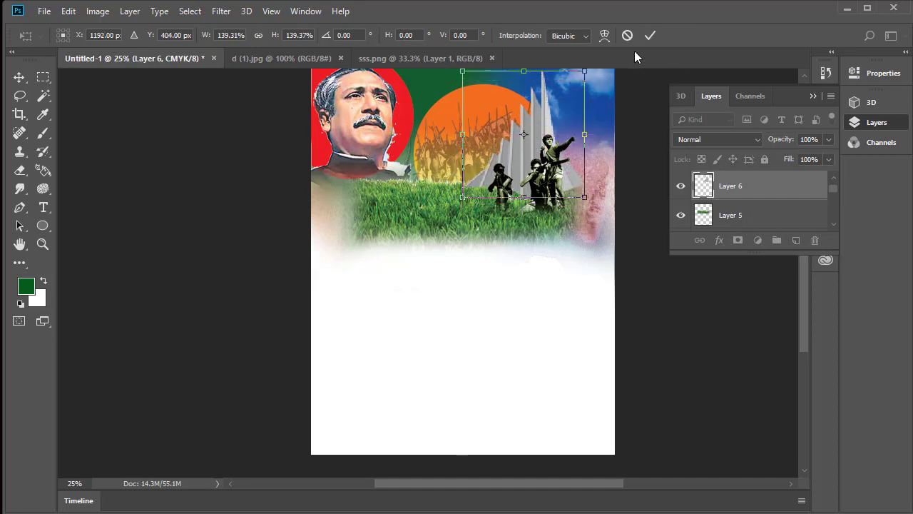
{"action": "left_click", "coordinate": [649, 36]}
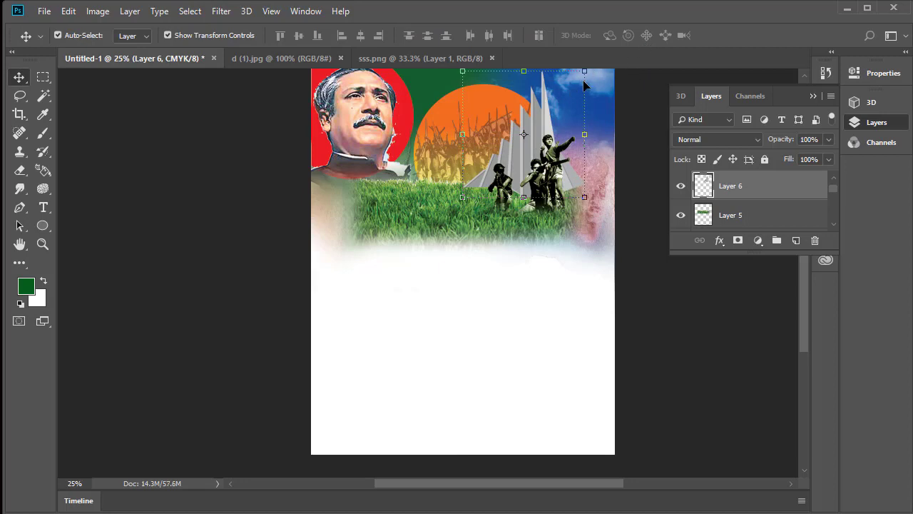
{"action": "key", "text": "ctrl+t"}
{"action": "left_click_drag", "start_coordinate": [584, 72], "coordinate": [570, 85]}
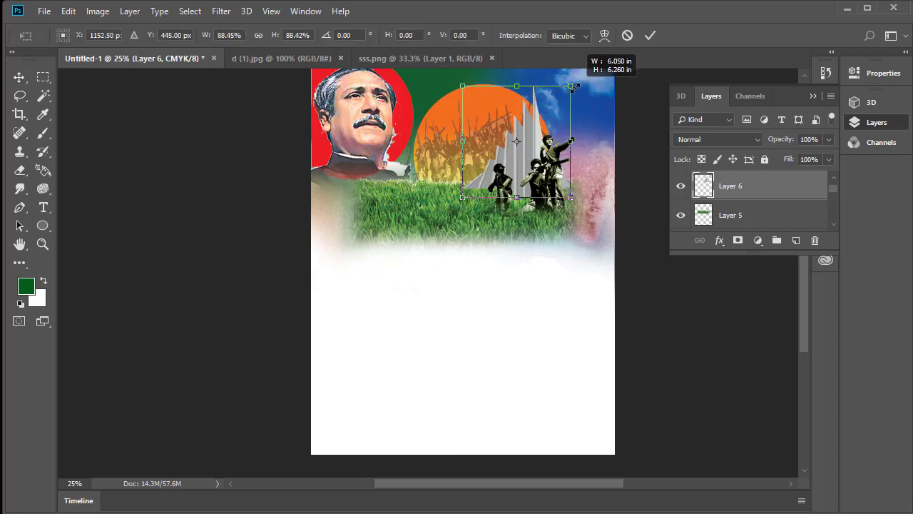
{"action": "left_click", "coordinate": [649, 36]}
{"action": "left_click", "coordinate": [535, 304]}
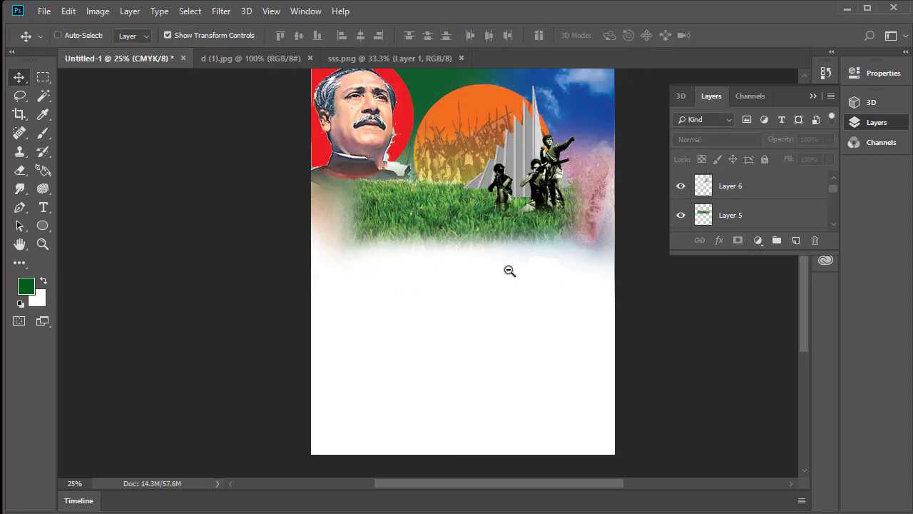
Step: Zoom out to view the whole poster, zoom back in, and select the grass Layer 5
{"action": "left_click", "coordinate": [509, 270]}
{"action": "left_click", "coordinate": [451, 236]}
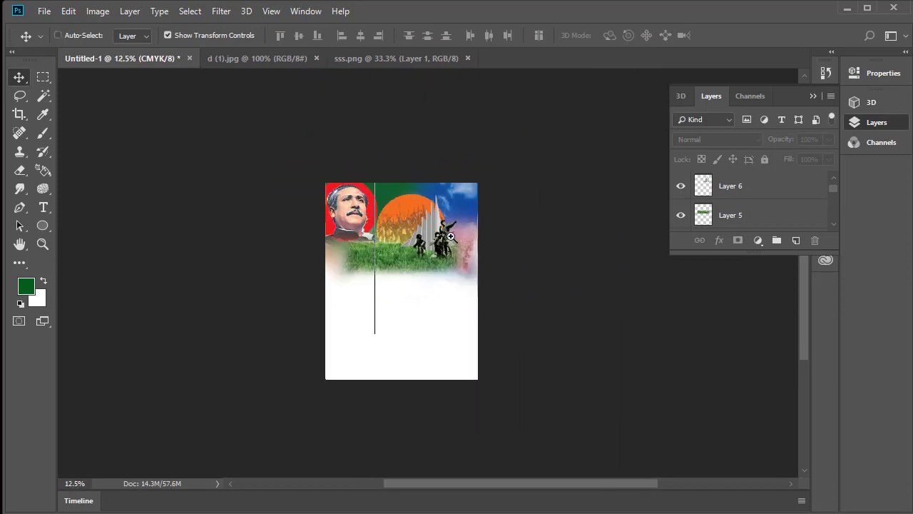
{"action": "left_click", "coordinate": [451, 236]}
{"action": "left_click", "coordinate": [450, 236]}
{"action": "left_click", "coordinate": [450, 236]}
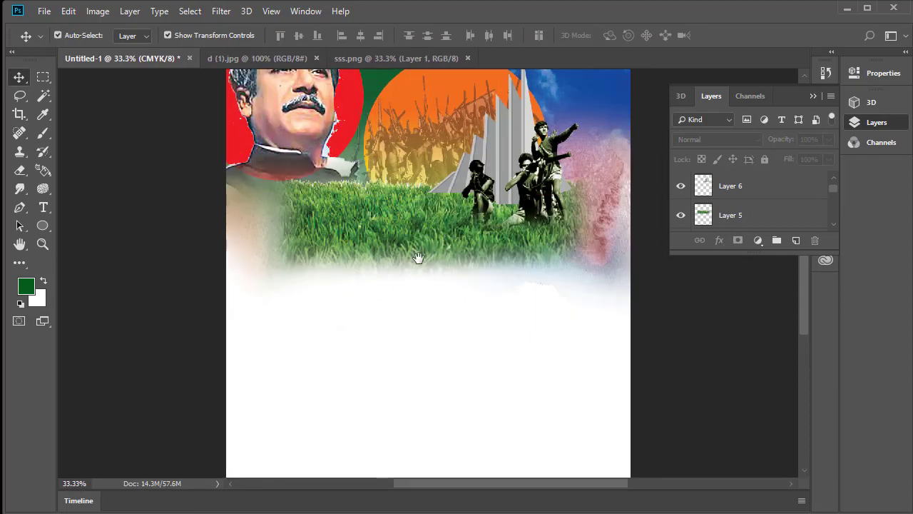
{"action": "left_click", "coordinate": [343, 222]}
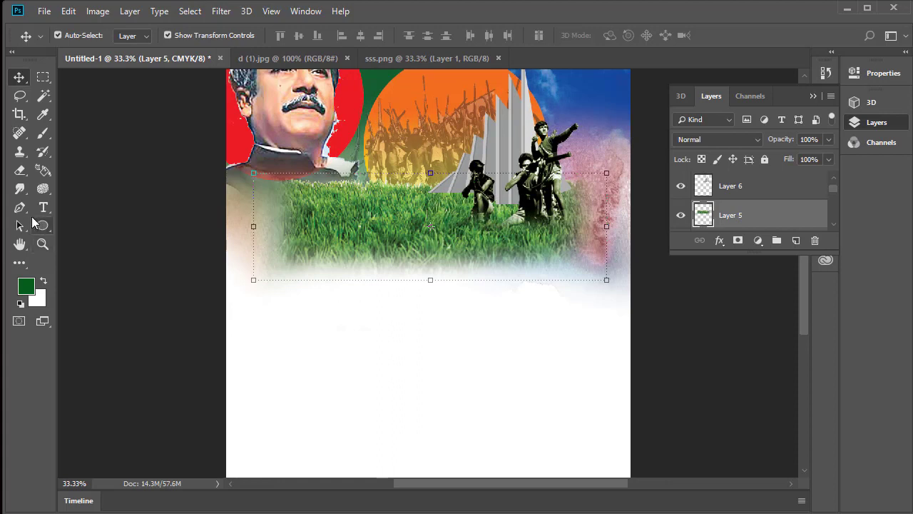
Step: Softly erase the grass's left side and bottom edge
{"action": "left_click", "coordinate": [20, 171]}
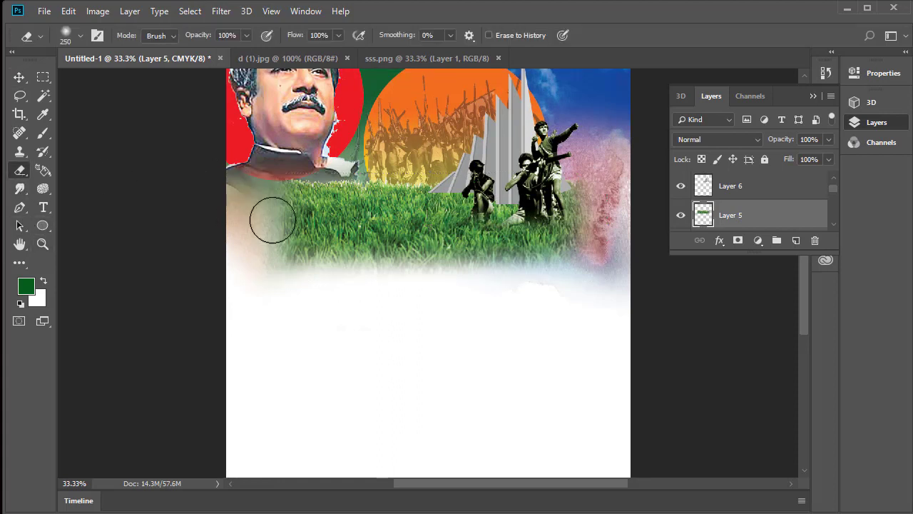
{"action": "mouse_move", "coordinate": [271, 218]}
{"action": "left_mouse_down"}
{"action": "mouse_move", "coordinate": [278, 316]}
{"action": "mouse_move", "coordinate": [299, 270]}
{"action": "left_mouse_up"}
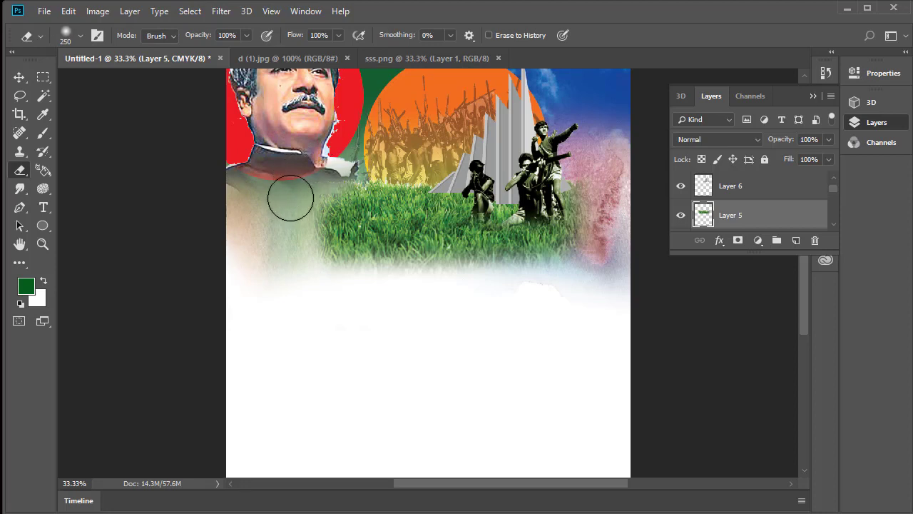
{"action": "mouse_move", "coordinate": [369, 271]}
{"action": "left_mouse_down"}
{"action": "mouse_move", "coordinate": [501, 289]}
{"action": "mouse_move", "coordinate": [597, 254]}
{"action": "mouse_move", "coordinate": [587, 271]}
{"action": "mouse_move", "coordinate": [495, 298]}
{"action": "left_mouse_up"}
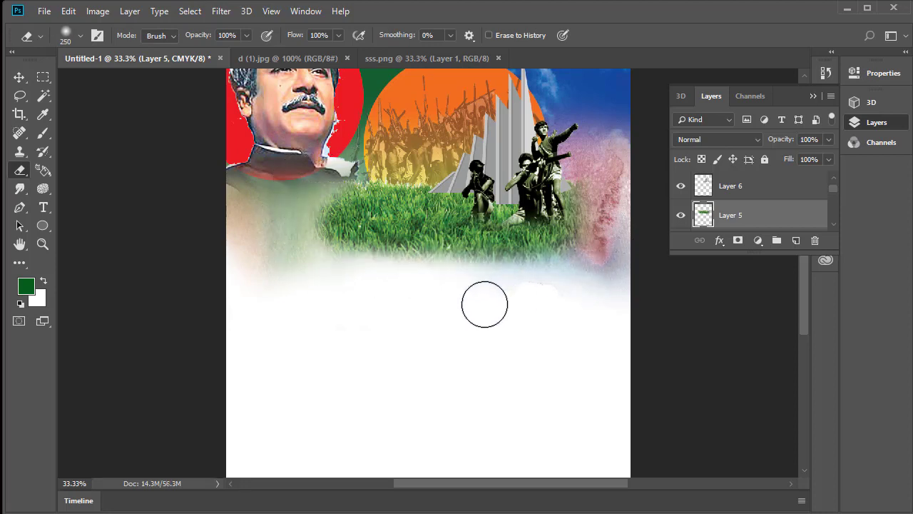
Step: Move the monument behind the fighters and erase grass covering the kneeling soldiers' legs
{"action": "left_click", "coordinate": [18, 77]}
{"action": "left_click_drag", "start_coordinate": [525, 146], "coordinate": [509, 147]}
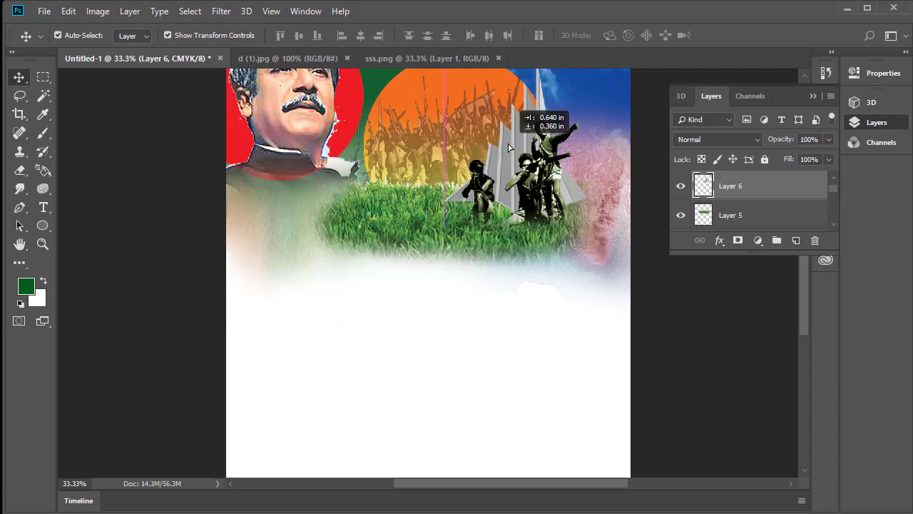
{"action": "left_click", "coordinate": [19, 170]}
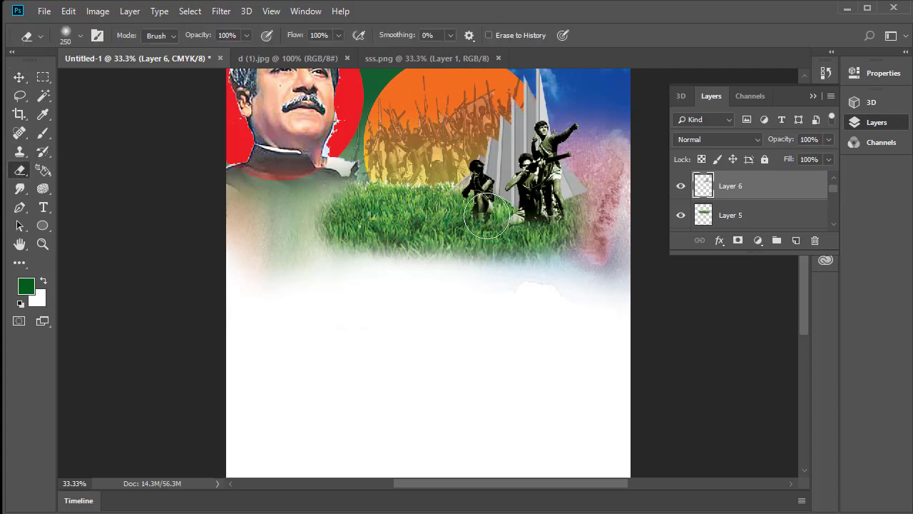
{"action": "left_click_drag", "start_coordinate": [486, 218], "coordinate": [577, 218]}
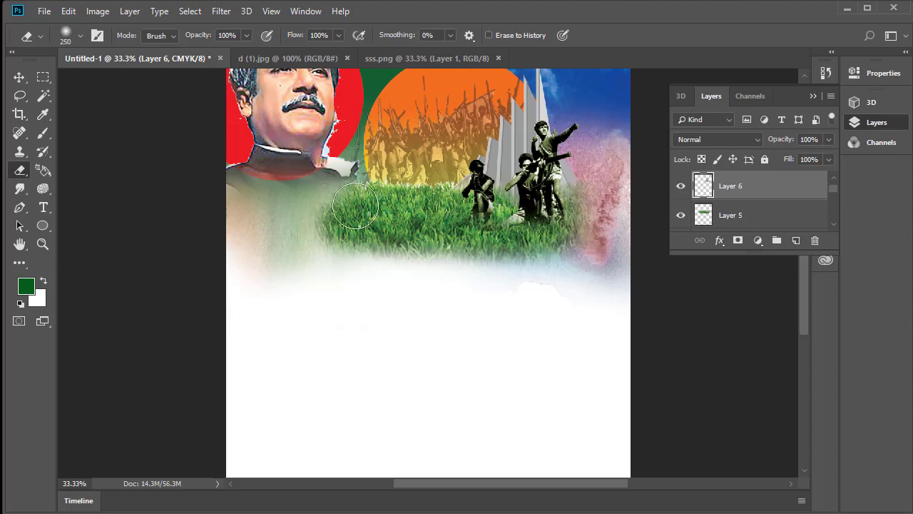
Step: Enlarge the monument to about 108% and zoom out to view the whole poster
{"action": "left_click", "coordinate": [19, 77]}
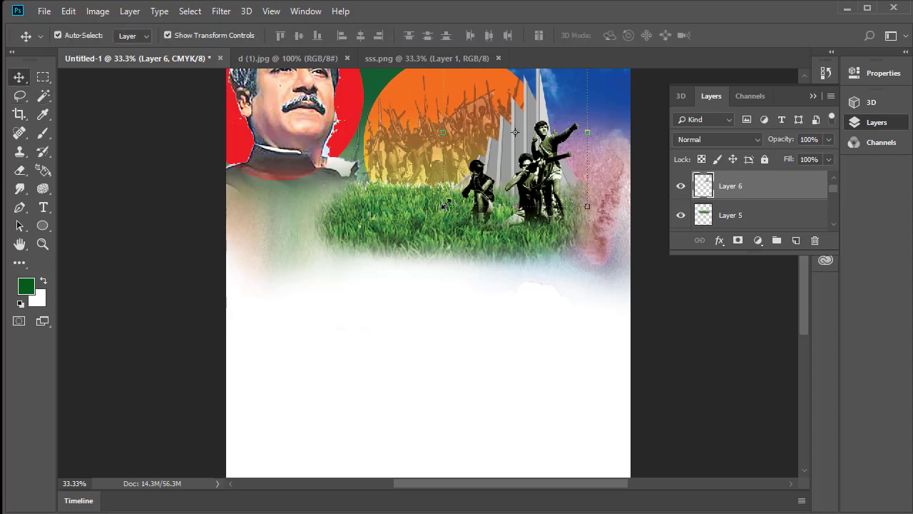
{"action": "left_click_drag", "start_coordinate": [445, 205], "coordinate": [430, 219]}
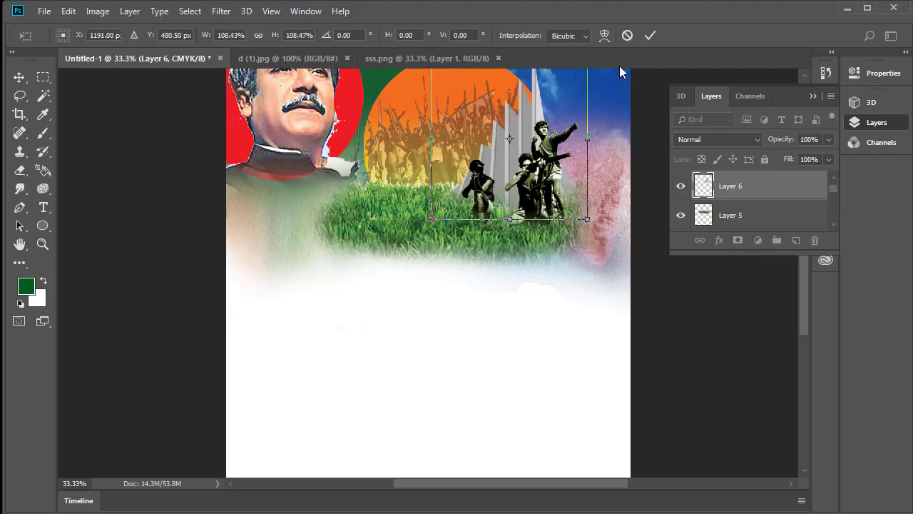
{"action": "left_click", "coordinate": [649, 35]}
{"action": "left_click", "coordinate": [537, 328]}
{"action": "key", "text": "ctrl+minus"}
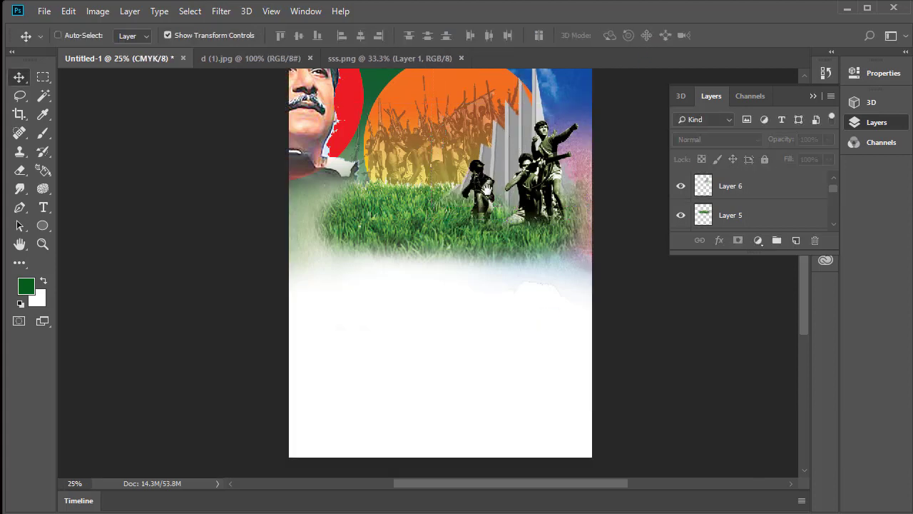
{"action": "left_click_drag", "start_coordinate": [520, 192], "coordinate": [455, 226]}
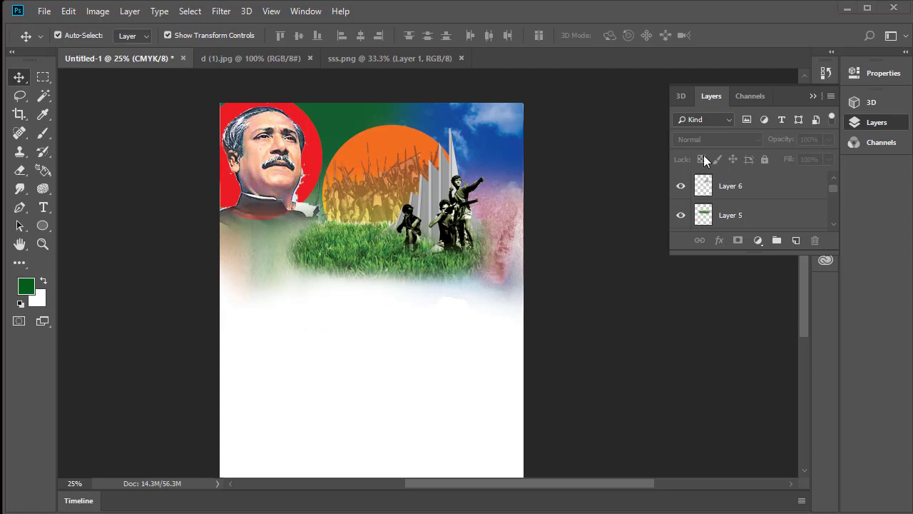
{"action": "left_click", "coordinate": [261, 61]}
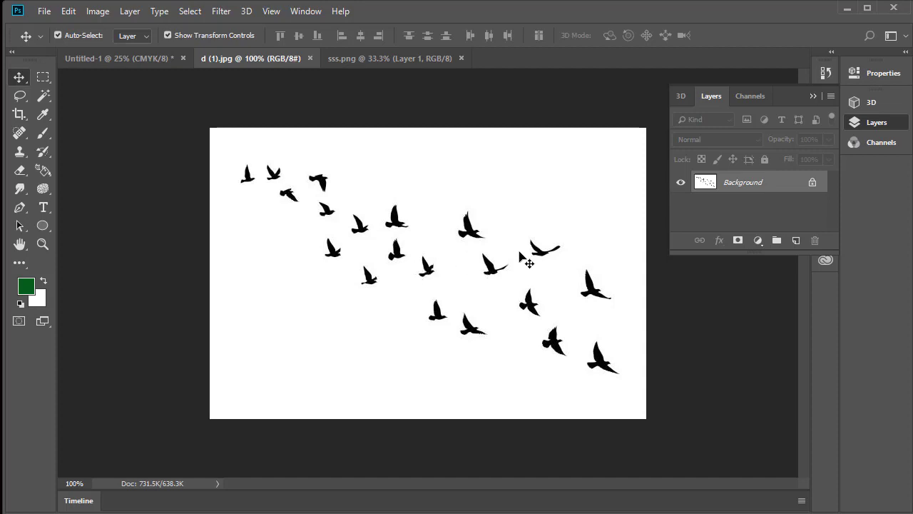
Step: Bring the d (1).jpg bird flock into the poster and delete its white background with the Magic Wand
{"action": "left_click_drag", "start_coordinate": [520, 257], "coordinate": [133, 60]}
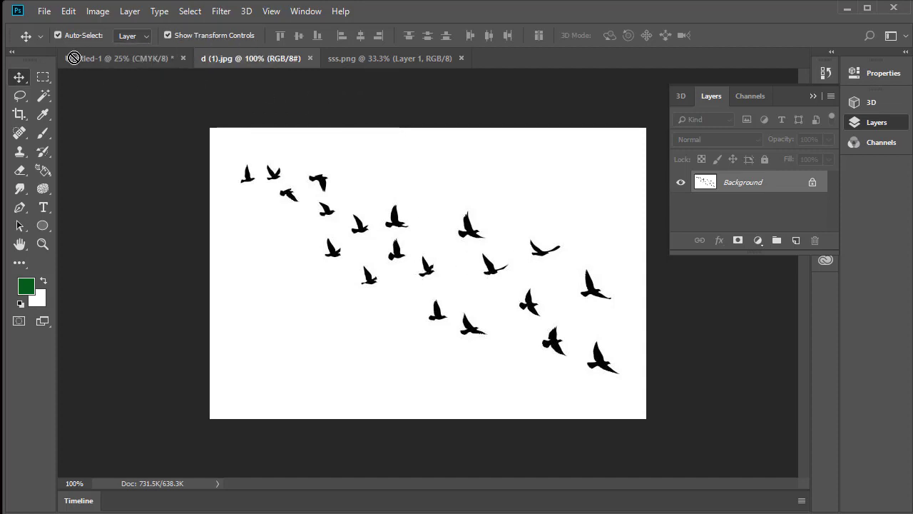
{"action": "left_click_drag", "start_coordinate": [73, 58], "coordinate": [485, 174]}
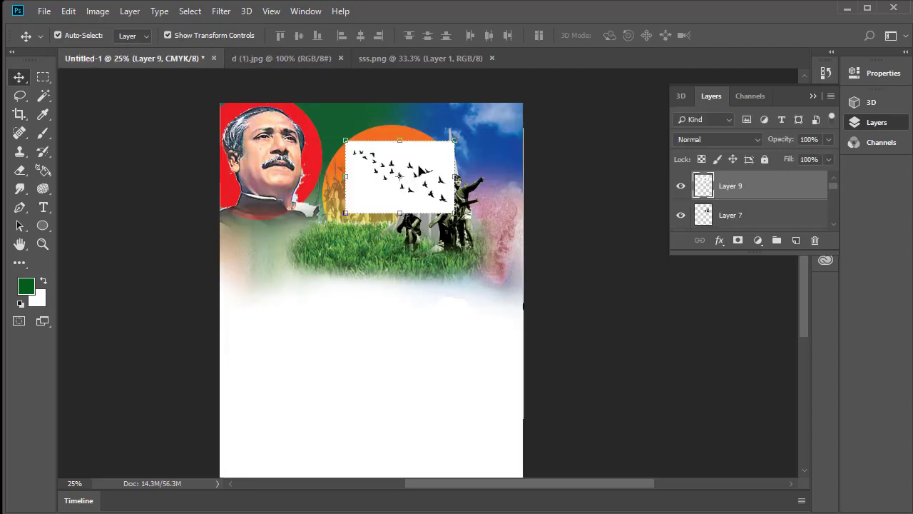
{"action": "left_click", "coordinate": [43, 96]}
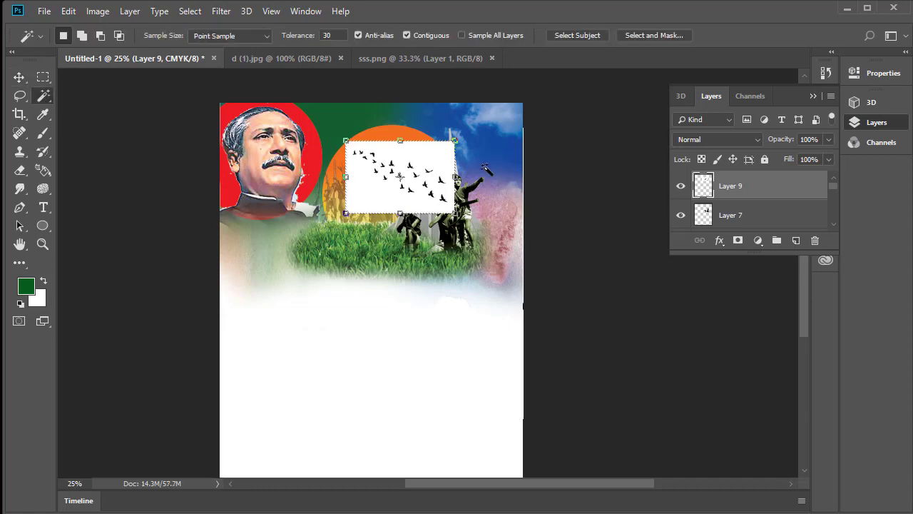
{"action": "left_click", "coordinate": [428, 160]}
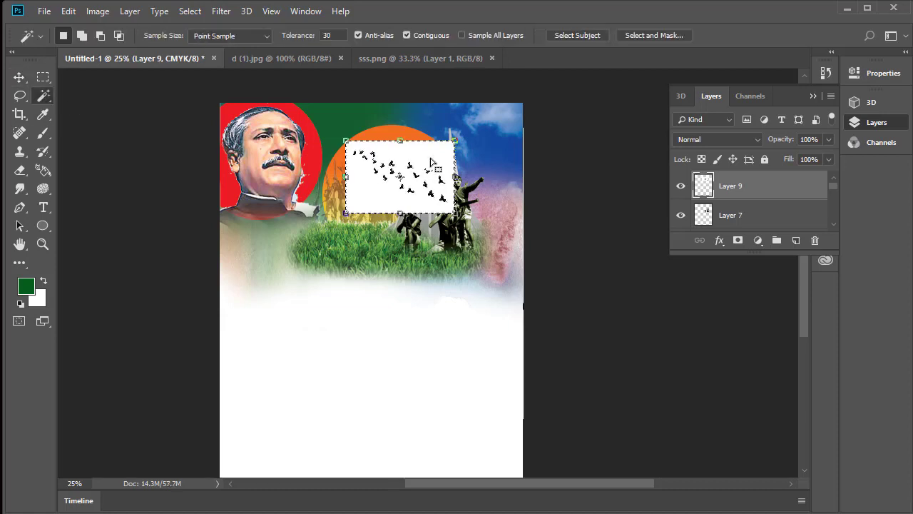
{"action": "key", "text": "Delete"}
{"action": "key", "text": "ctrl+d"}
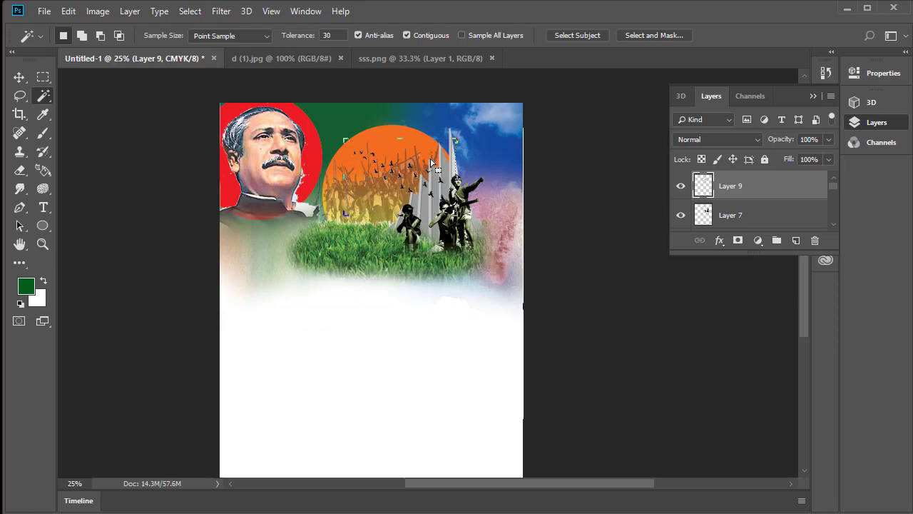
Step: Move the birds into the sky above the sun, scaled to about 51% and tilted about −33°
{"action": "left_click", "coordinate": [19, 77]}
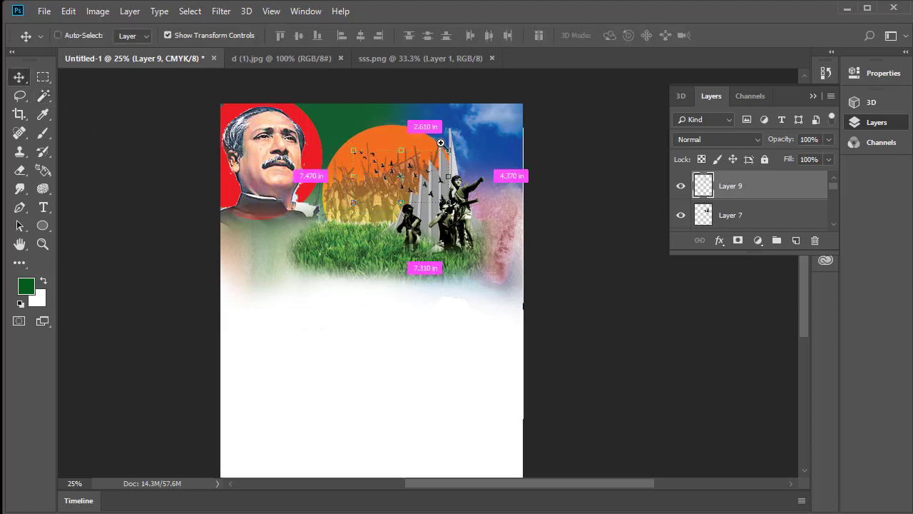
{"action": "scroll", "coordinate": [443, 143], "scroll_direction": "up", "scroll_amount": 1}
{"action": "left_click_drag", "start_coordinate": [377, 184], "coordinate": [455, 122]}
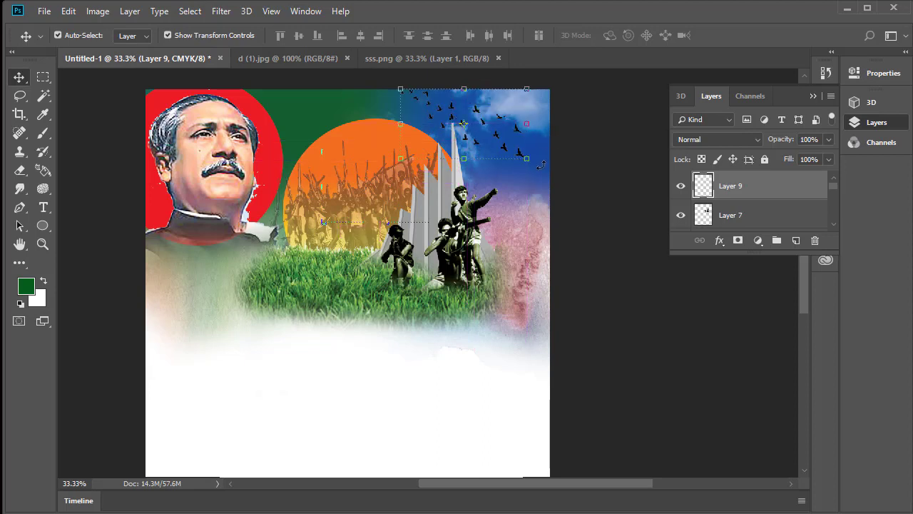
{"action": "left_click_drag", "start_coordinate": [523, 158], "coordinate": [578, 186]}
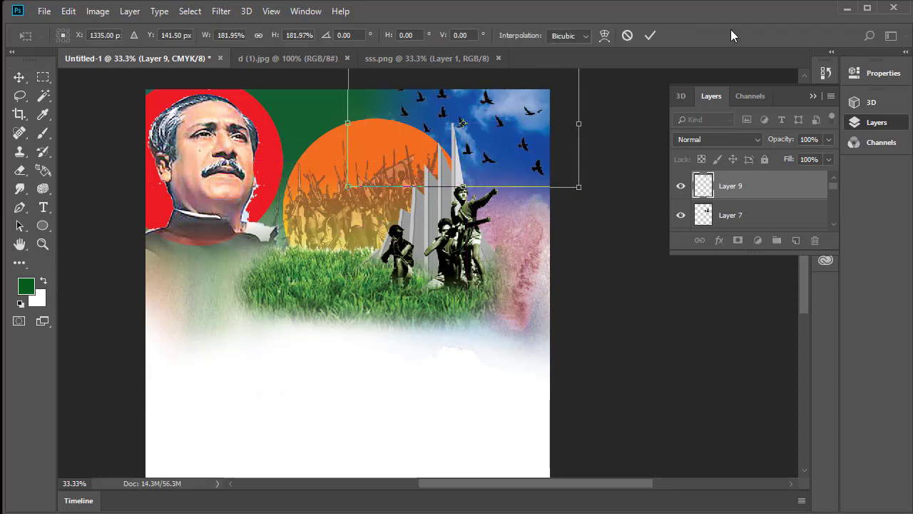
{"action": "left_click", "coordinate": [652, 36]}
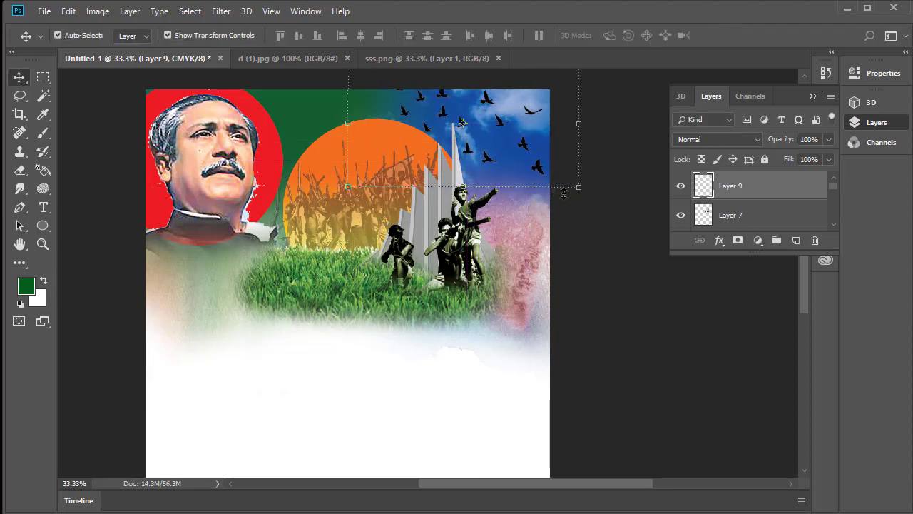
{"action": "mouse_move", "coordinate": [578, 189]}
{"action": "left_mouse_down"}
{"action": "mouse_move", "coordinate": [550, 153]}
{"action": "mouse_move", "coordinate": [573, 120]}
{"action": "mouse_move", "coordinate": [492, 124]}
{"action": "mouse_move", "coordinate": [511, 137]}
{"action": "mouse_move", "coordinate": [508, 124]}
{"action": "mouse_move", "coordinate": [414, 126]}
{"action": "mouse_move", "coordinate": [427, 126]}
{"action": "left_mouse_up"}
{"action": "left_click", "coordinate": [649, 36]}
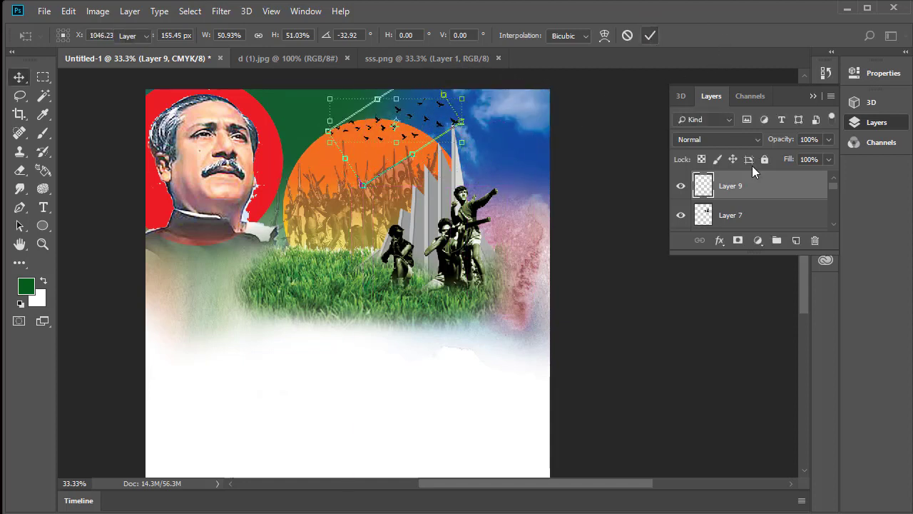
Step: Give the Layer 9 birds a white (ffffff) Color Overlay through Blending Options
{"action": "right_click", "coordinate": [755, 192]}
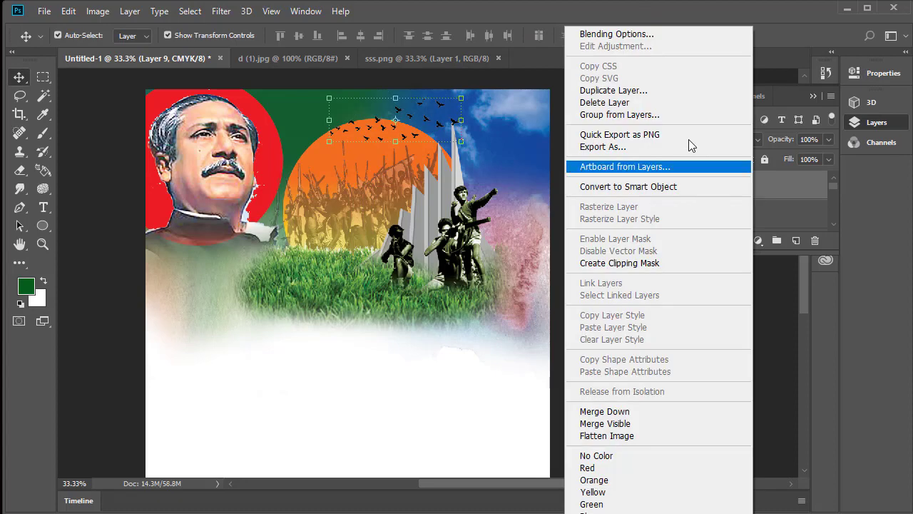
{"action": "left_click", "coordinate": [609, 34]}
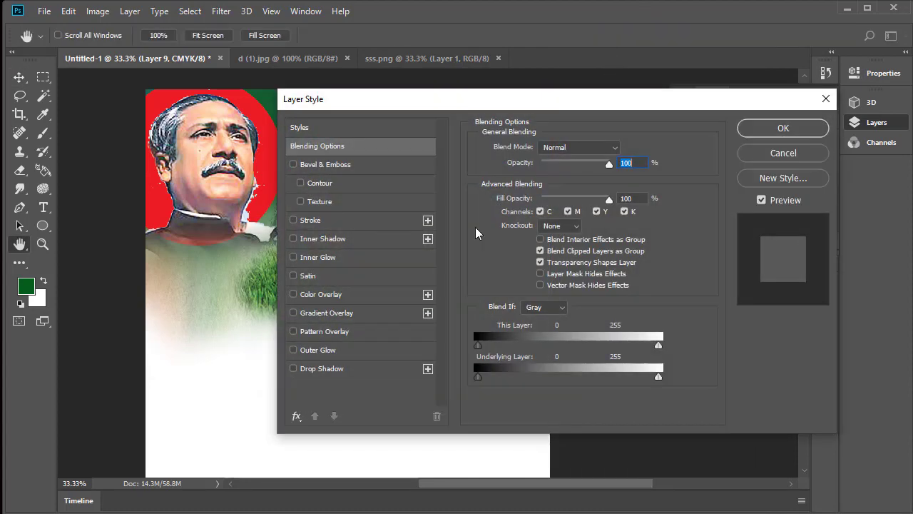
{"action": "left_click", "coordinate": [294, 294]}
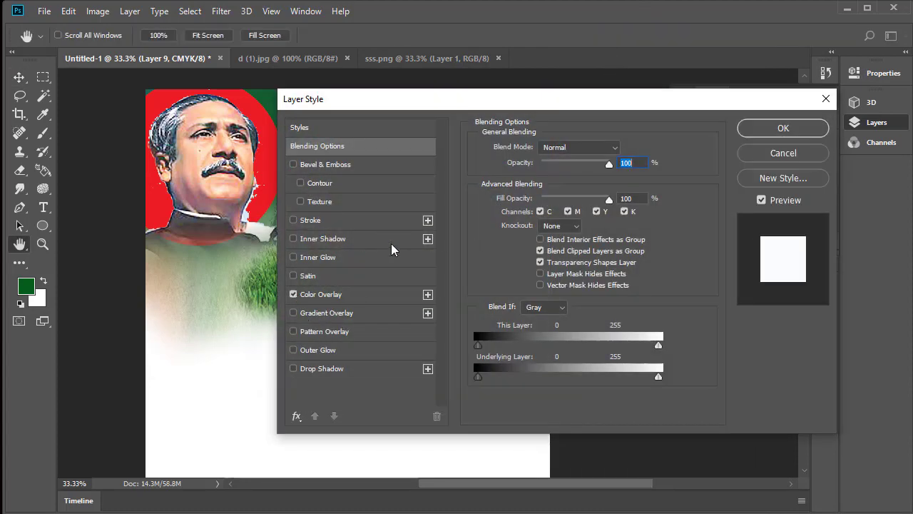
{"action": "mouse_move", "coordinate": [537, 109]}
{"action": "left_mouse_down"}
{"action": "mouse_move", "coordinate": [491, 278]}
{"action": "mouse_move", "coordinate": [504, 169]}
{"action": "left_mouse_up"}
{"action": "left_click", "coordinate": [297, 357]}
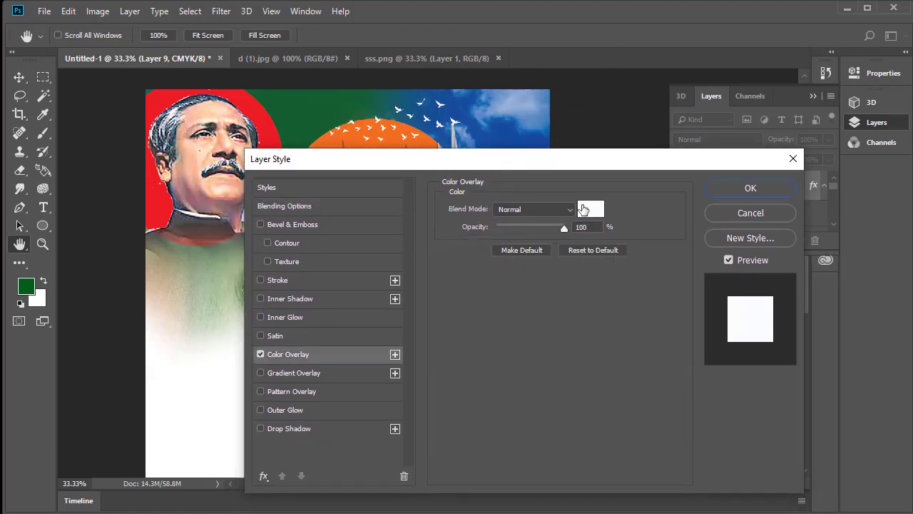
{"action": "left_click", "coordinate": [591, 209]}
{"action": "type", "text": "0"}
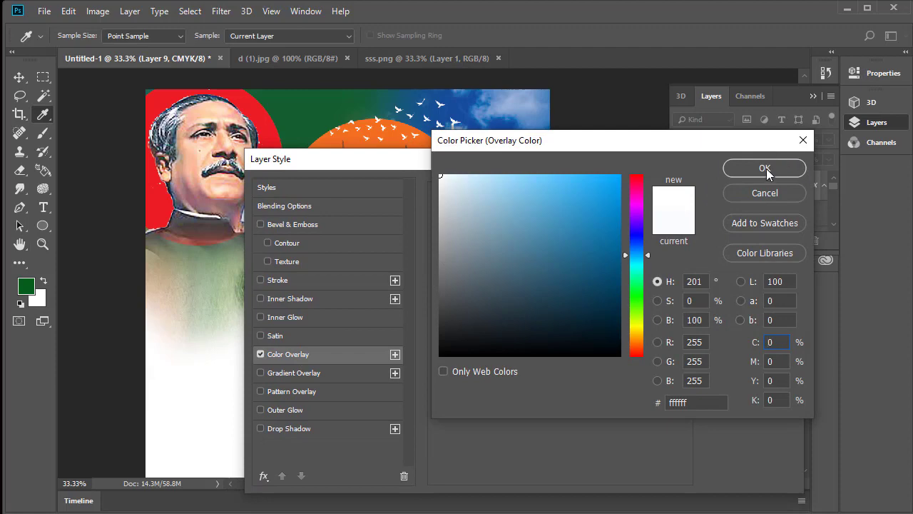
{"action": "left_click", "coordinate": [765, 170]}
{"action": "left_click", "coordinate": [750, 188]}
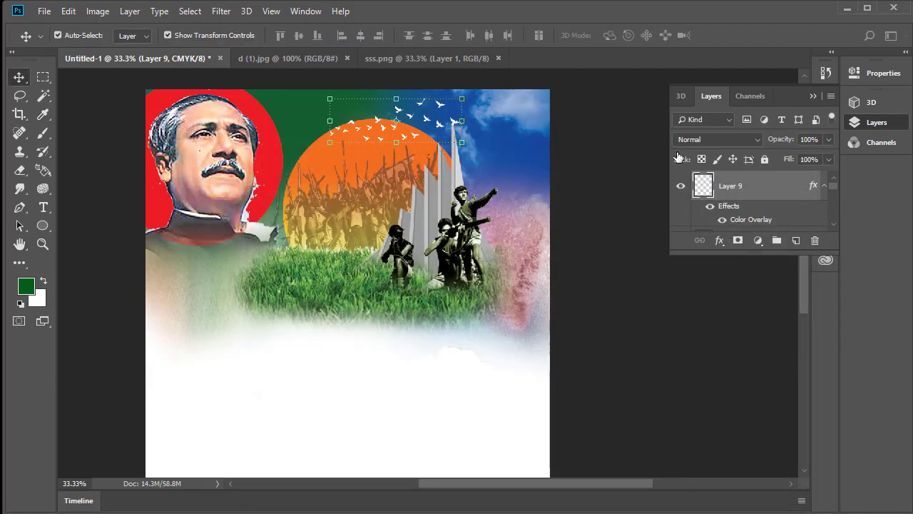
Step: Merge the white birds down, then close sss.png and d (1).jpg, leaving only the poster
{"action": "key", "text": "ctrl+e"}
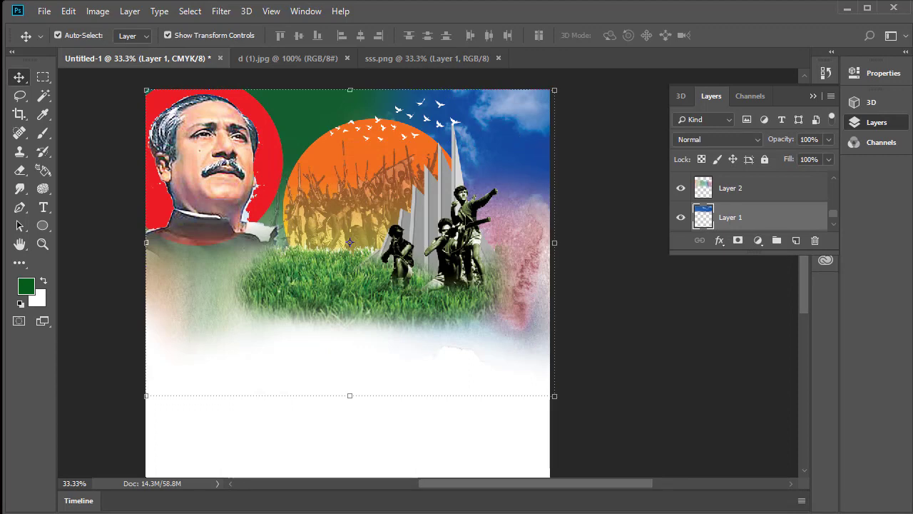
{"action": "key", "text": "ctrl+minus"}
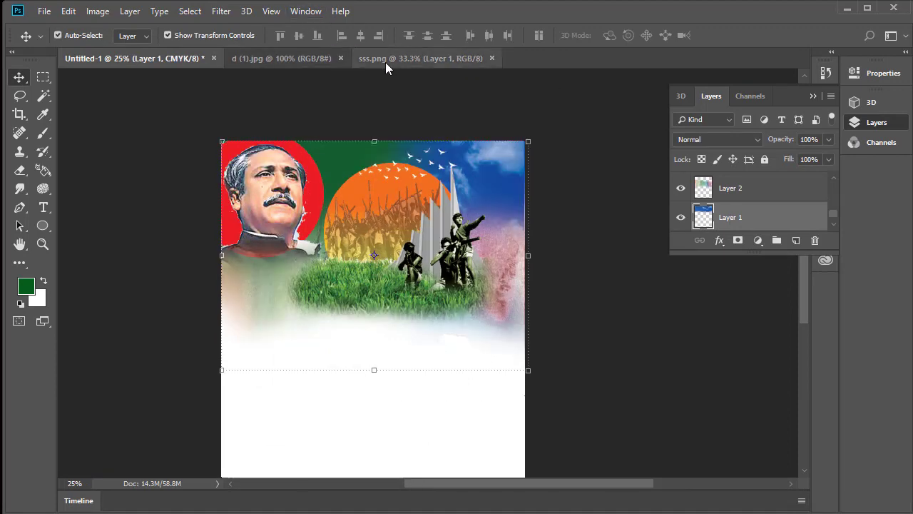
{"action": "left_click", "coordinate": [385, 62]}
{"action": "left_click", "coordinate": [491, 59]}
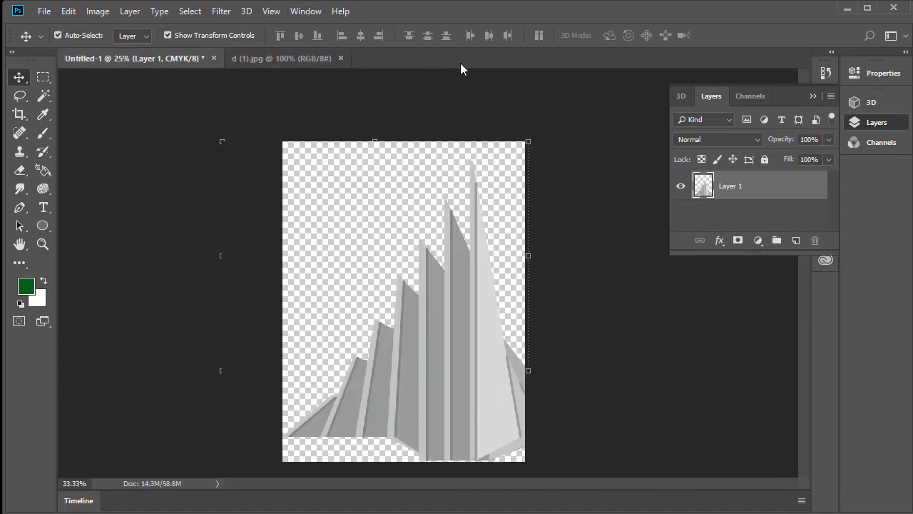
{"action": "left_click", "coordinate": [341, 58]}
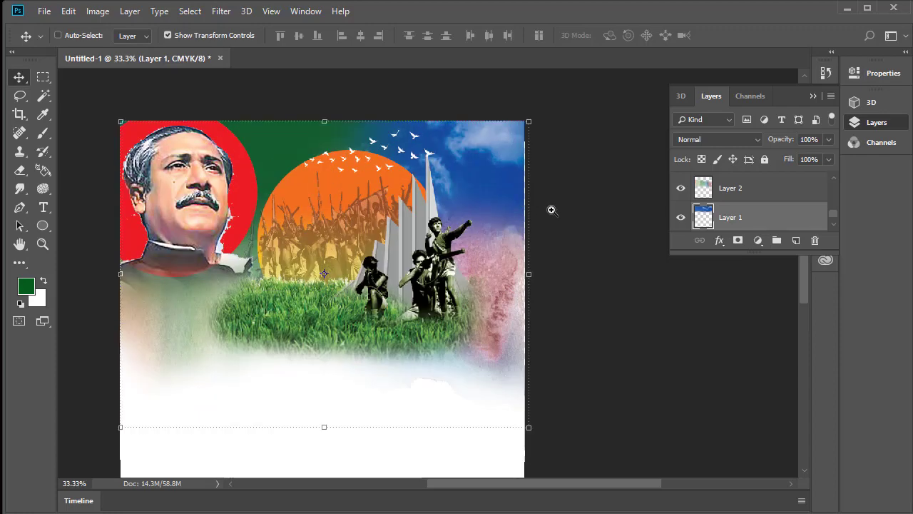
{"action": "left_click_drag", "start_coordinate": [550, 206], "coordinate": [597, 299]}
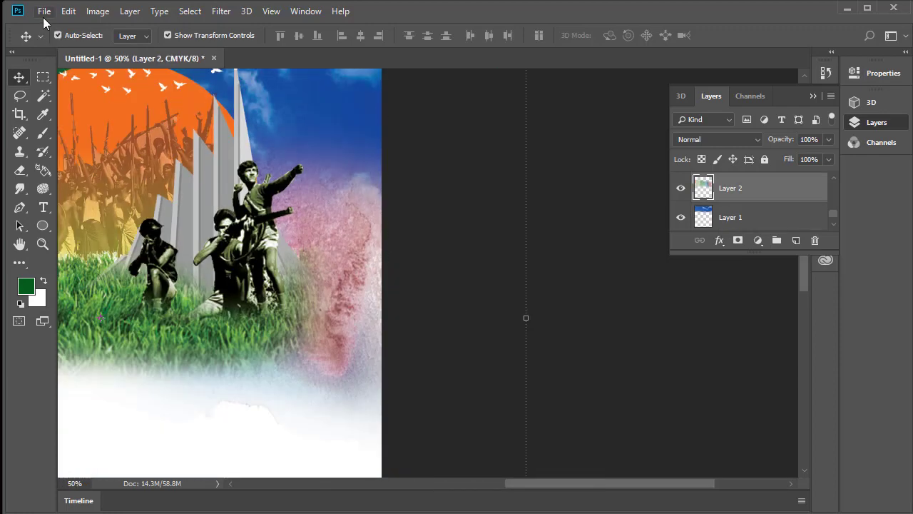
Step: Bring up File > Open and scroll through the 26 March-1 folder's source images
{"action": "left_click", "coordinate": [44, 10]}
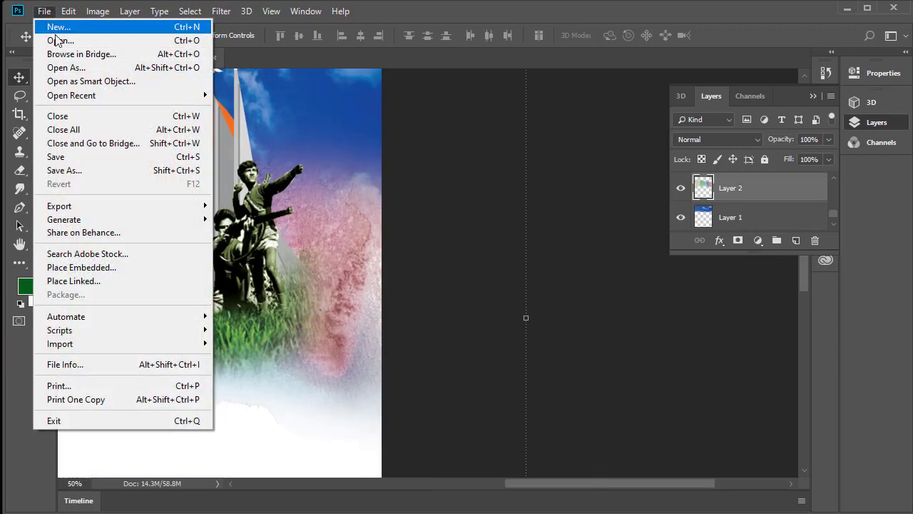
{"action": "left_click", "coordinate": [61, 45]}
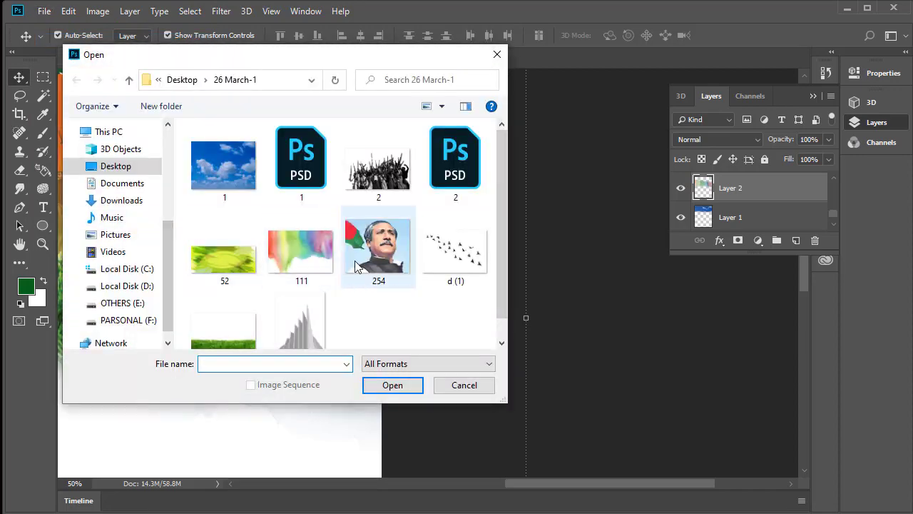
{"action": "scroll", "coordinate": [357, 266], "scroll_direction": "down", "scroll_amount": 1}
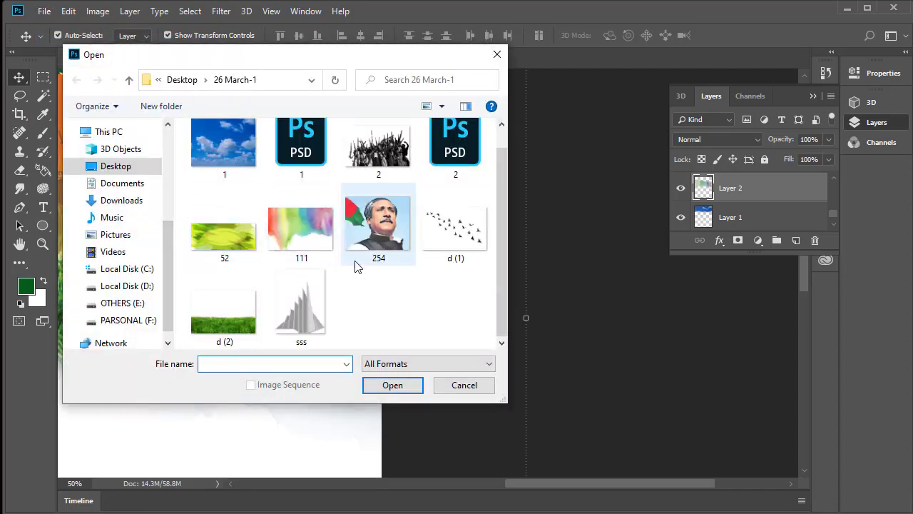
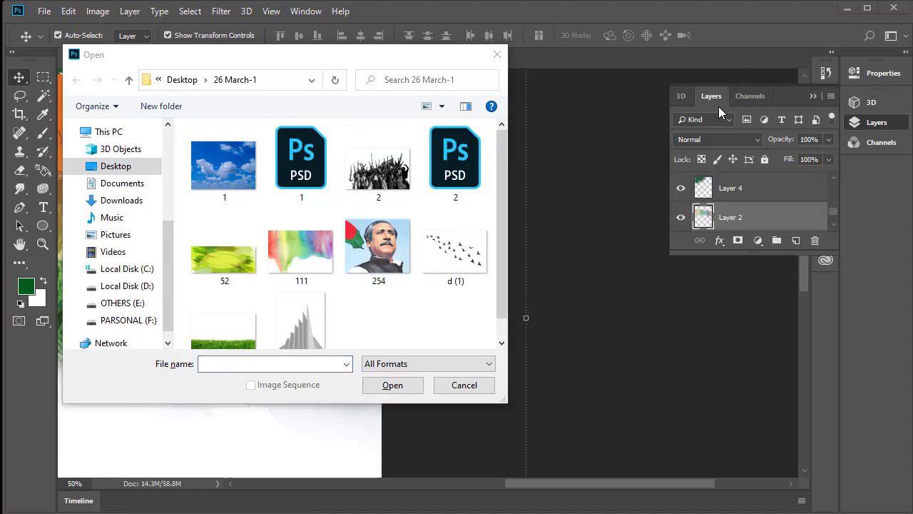
Step: Open 2.psd and stretch its black silhouette with Free Transform to fill the canvas
{"action": "left_click", "coordinate": [454, 163]}
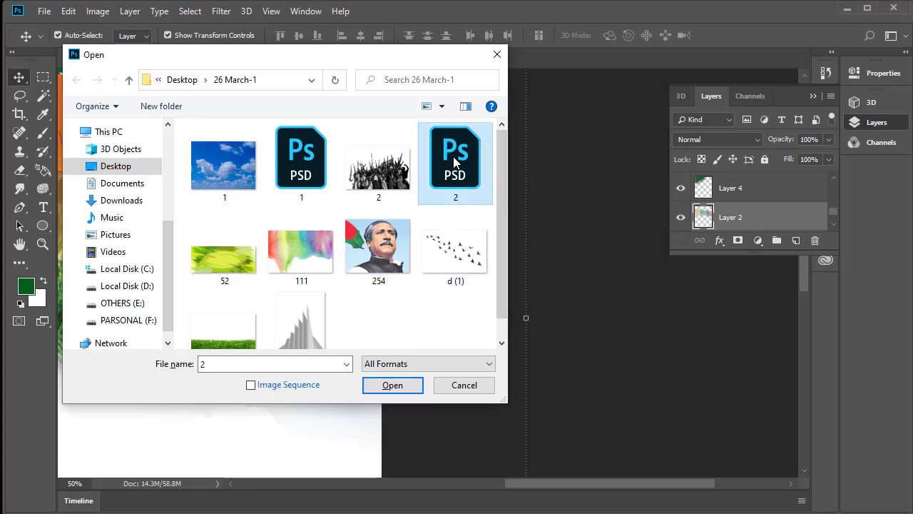
{"action": "left_click", "coordinate": [393, 385]}
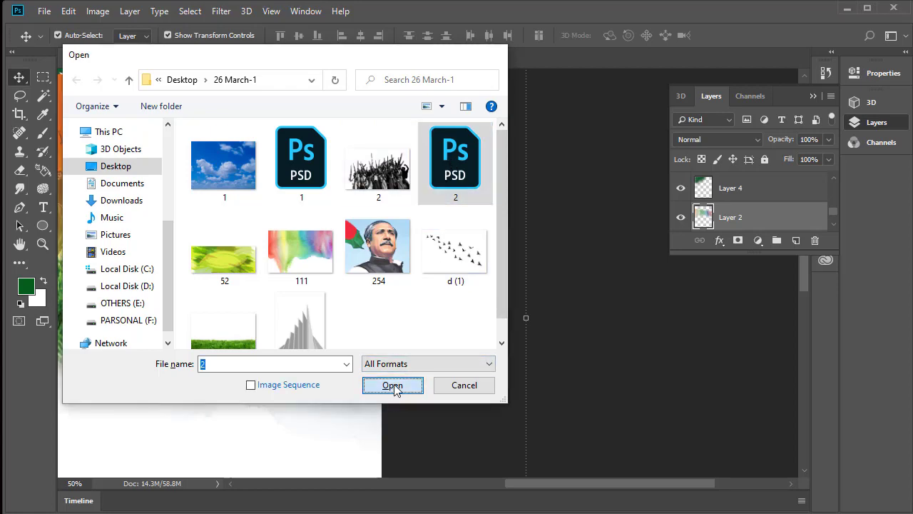
{"action": "key", "text": "ctrl+t"}
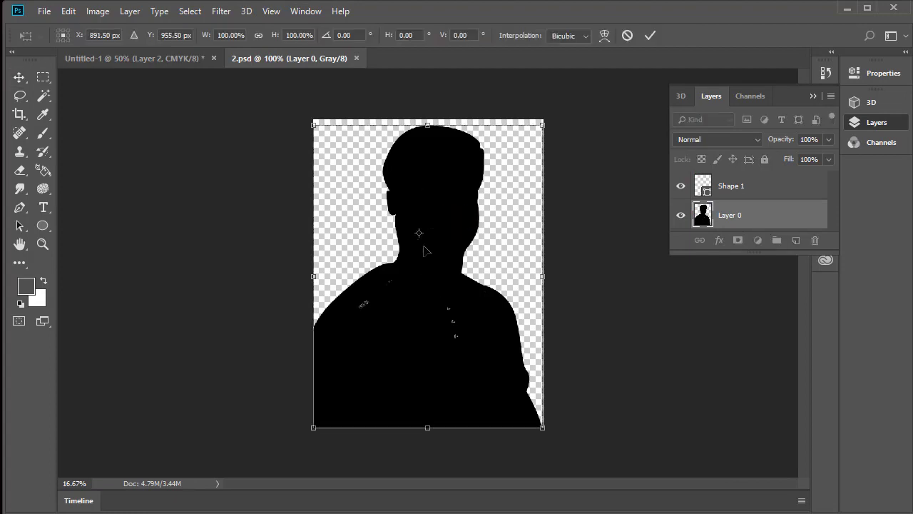
{"action": "mouse_move", "coordinate": [426, 288]}
{"action": "left_mouse_down"}
{"action": "mouse_move", "coordinate": [439, 268]}
{"action": "mouse_move", "coordinate": [435, 225]}
{"action": "left_mouse_up"}
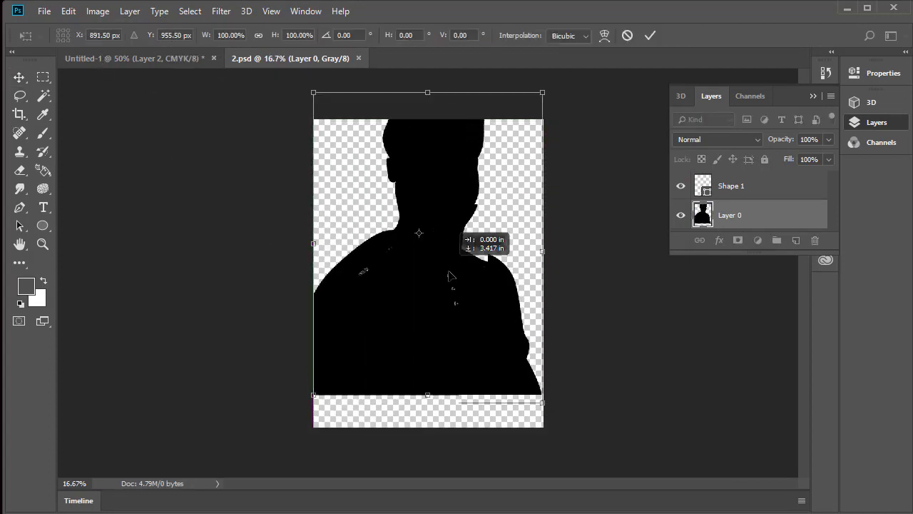
{"action": "mouse_move", "coordinate": [434, 222]}
{"action": "left_mouse_down"}
{"action": "mouse_move", "coordinate": [451, 287]}
{"action": "mouse_move", "coordinate": [98, 61]}
{"action": "mouse_move", "coordinate": [171, 303]}
{"action": "left_mouse_up"}
{"action": "key", "text": "Return"}
Step: Scale the silhouette down to about 37%, move it to the lower-left corner, and commit
{"action": "scroll", "coordinate": [291, 306], "scroll_direction": "down", "scroll_amount": 1}
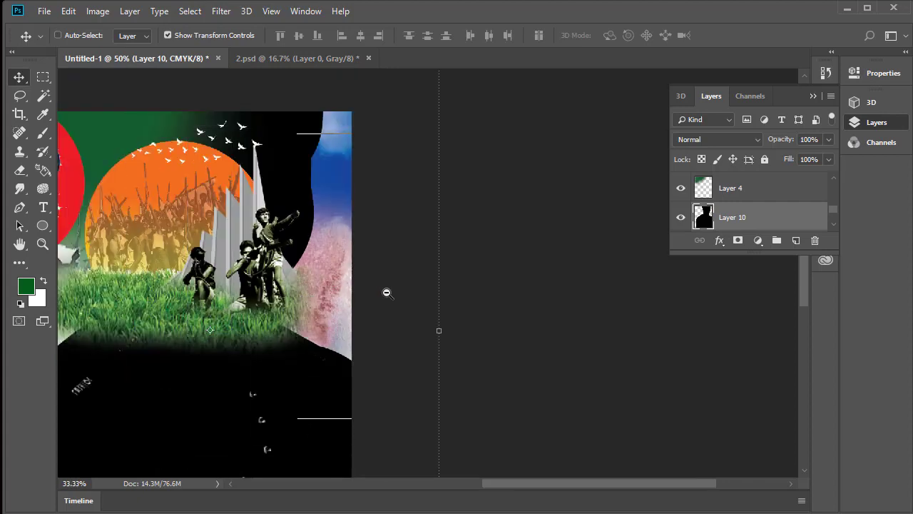
{"action": "scroll", "coordinate": [387, 291], "scroll_direction": "down", "scroll_amount": 2}
{"action": "scroll", "coordinate": [409, 283], "scroll_direction": "down", "scroll_amount": 1}
{"action": "mouse_move", "coordinate": [400, 186]}
{"action": "left_mouse_down"}
{"action": "mouse_move", "coordinate": [357, 207]}
{"action": "mouse_move", "coordinate": [314, 300]}
{"action": "mouse_move", "coordinate": [289, 324]}
{"action": "left_mouse_up"}
{"action": "left_click_drag", "start_coordinate": [281, 367], "coordinate": [258, 378]}
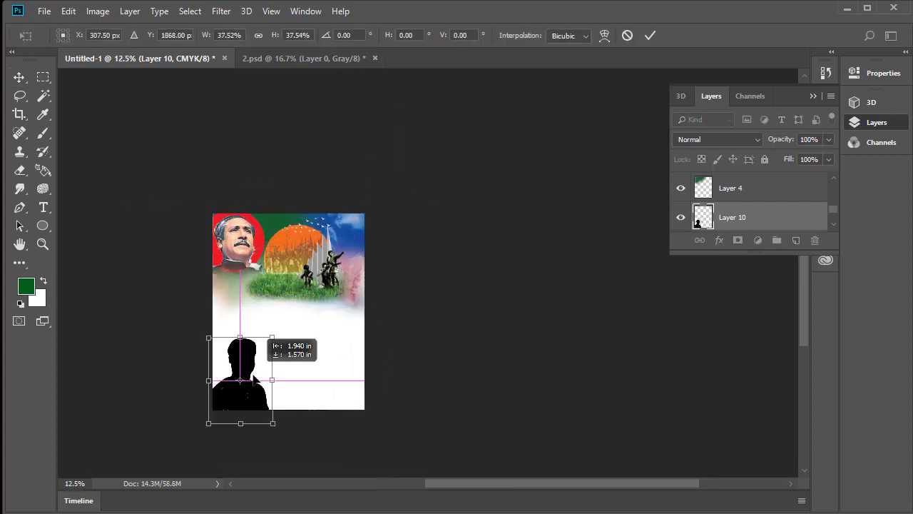
{"action": "scroll", "coordinate": [318, 299], "scroll_direction": "up", "scroll_amount": 1}
{"action": "scroll", "coordinate": [327, 300], "scroll_direction": "up", "scroll_amount": 1}
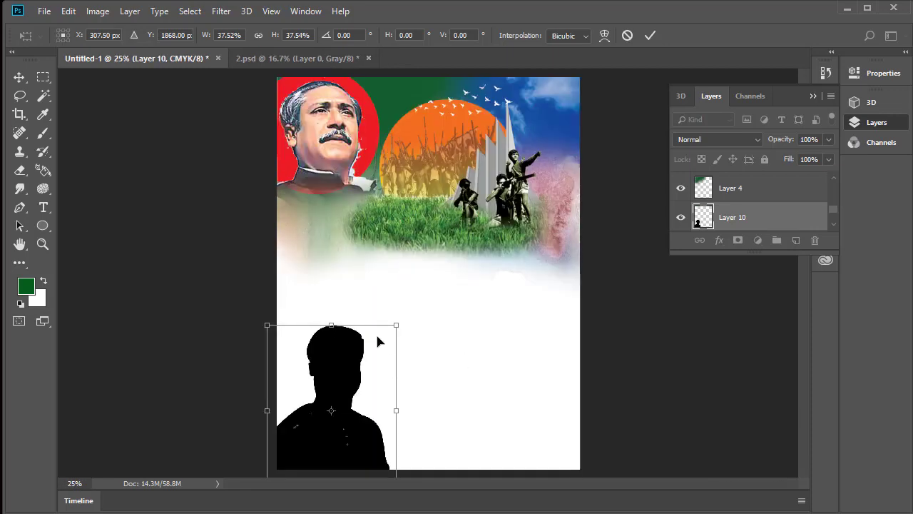
{"action": "left_click_drag", "start_coordinate": [394, 326], "coordinate": [385, 340]}
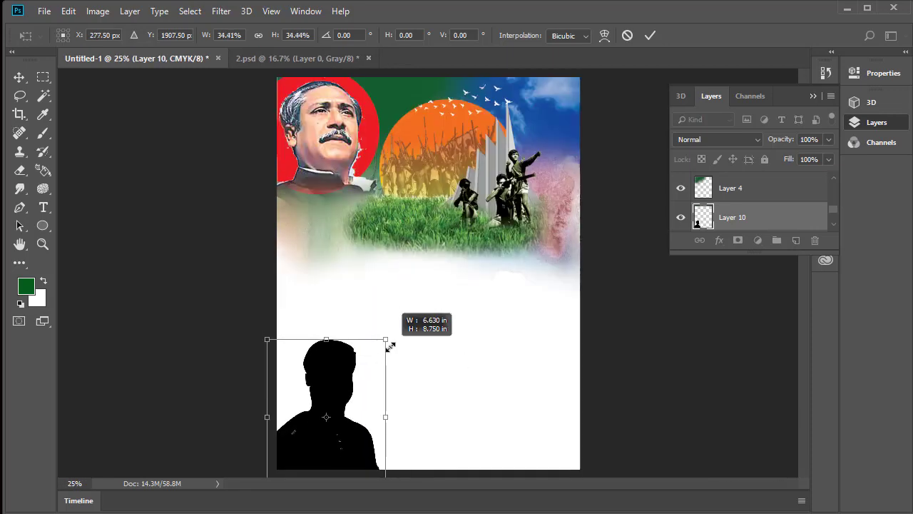
{"action": "left_click", "coordinate": [642, 40]}
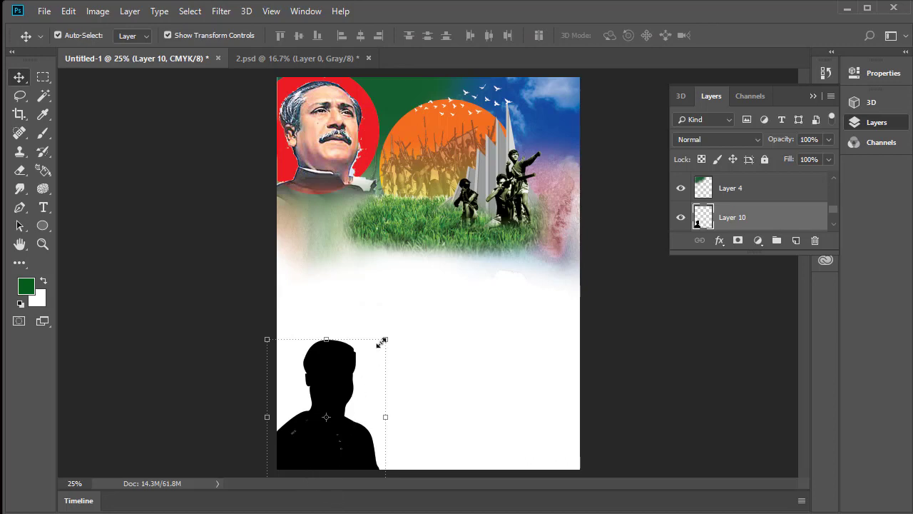
Step: Enlarge the silhouette to about 111% and commit, then select watercolour Layer 2
{"action": "left_click_drag", "start_coordinate": [383, 342], "coordinate": [415, 327]}
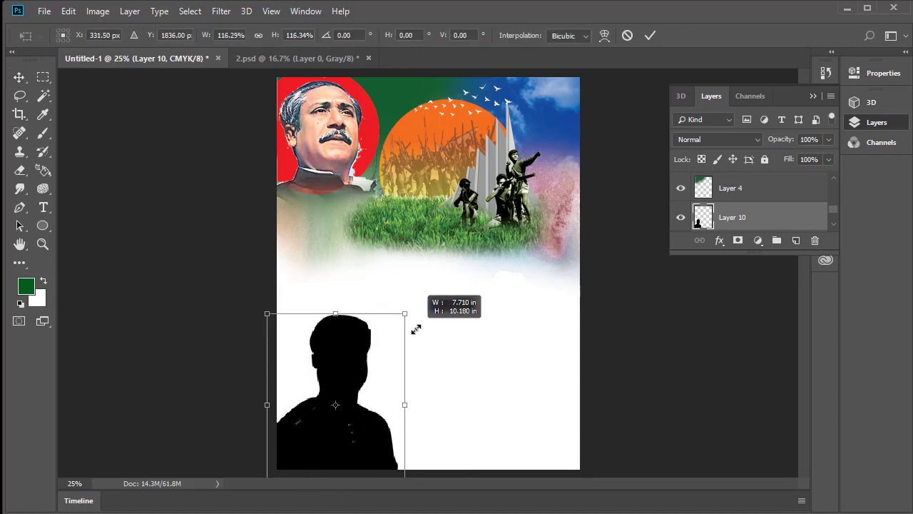
{"action": "left_click", "coordinate": [649, 36]}
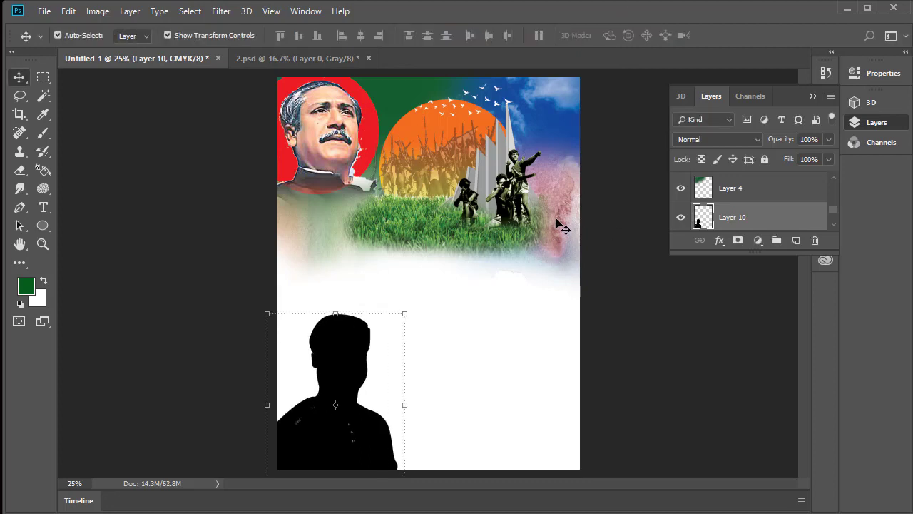
{"action": "left_click", "coordinate": [558, 197]}
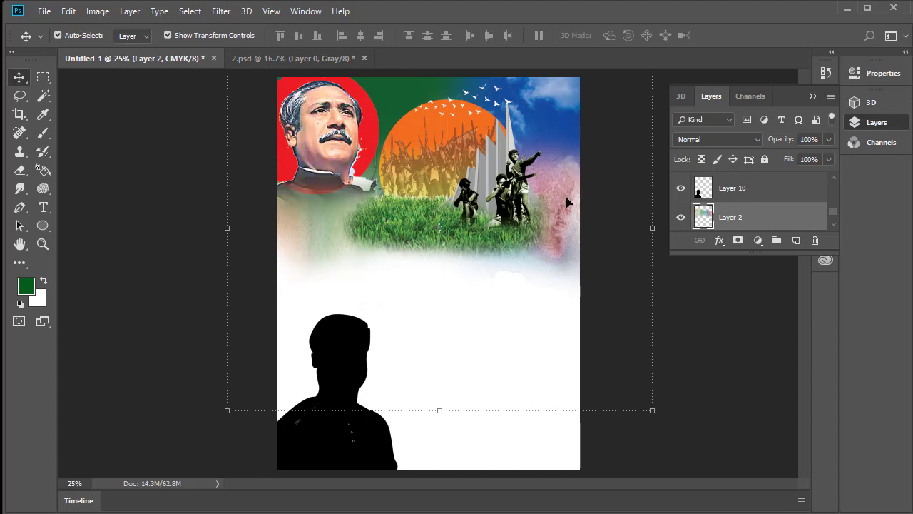
Step: Move the watercolour copy down and rotate it about 11° behind the silhouette
{"action": "mouse_move", "coordinate": [568, 205]}
{"action": "left_mouse_down"}
{"action": "mouse_move", "coordinate": [573, 330]}
{"action": "mouse_move", "coordinate": [557, 452]}
{"action": "left_mouse_up"}
{"action": "left_click_drag", "start_coordinate": [666, 296], "coordinate": [590, 340]}
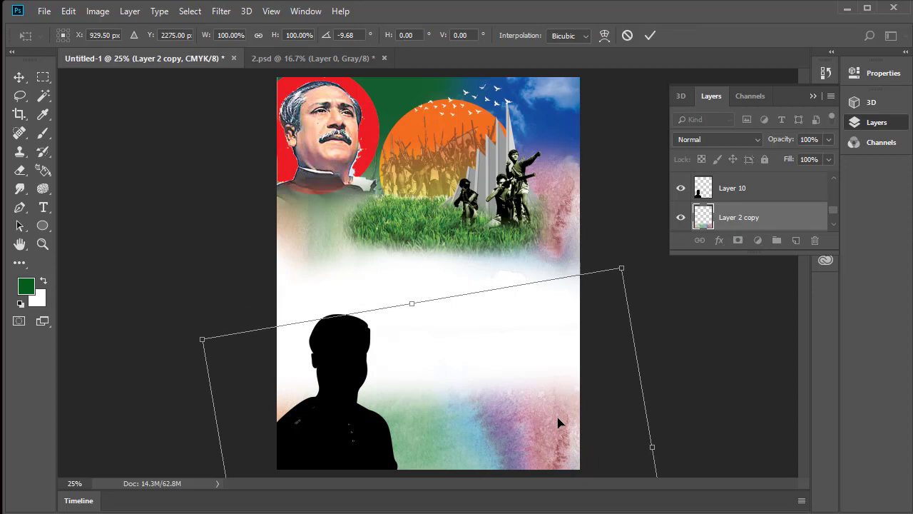
{"action": "left_click_drag", "start_coordinate": [559, 422], "coordinate": [556, 363]}
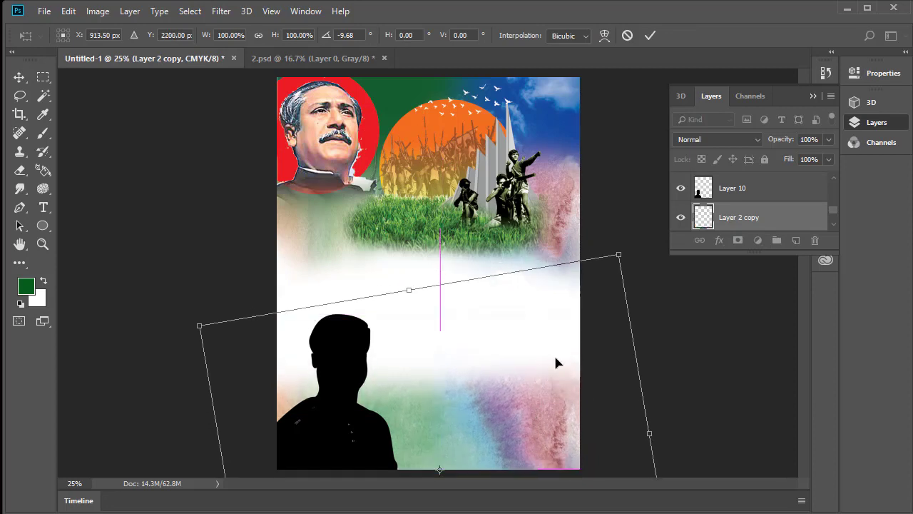
{"action": "left_click_drag", "start_coordinate": [629, 255], "coordinate": [656, 346]}
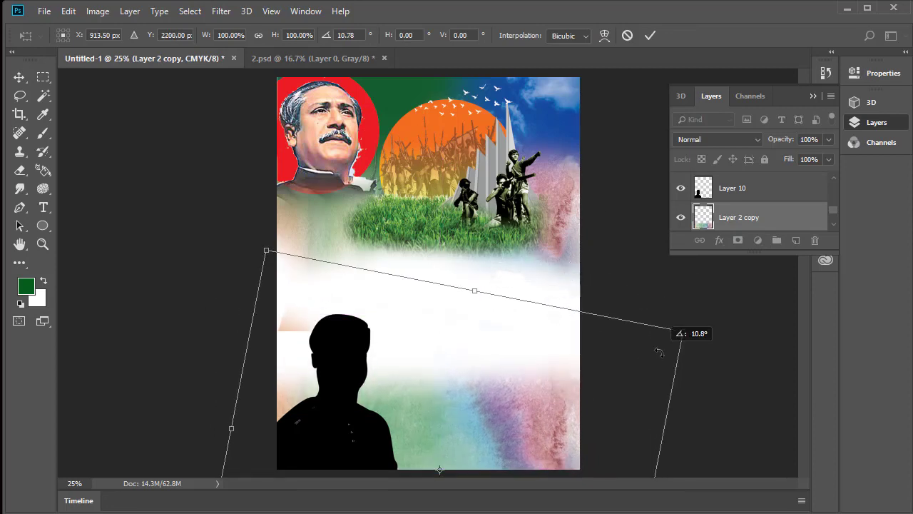
{"action": "mouse_move", "coordinate": [493, 377]}
{"action": "left_mouse_down"}
{"action": "mouse_move", "coordinate": [485, 416]}
{"action": "mouse_move", "coordinate": [452, 419]}
{"action": "left_mouse_up"}
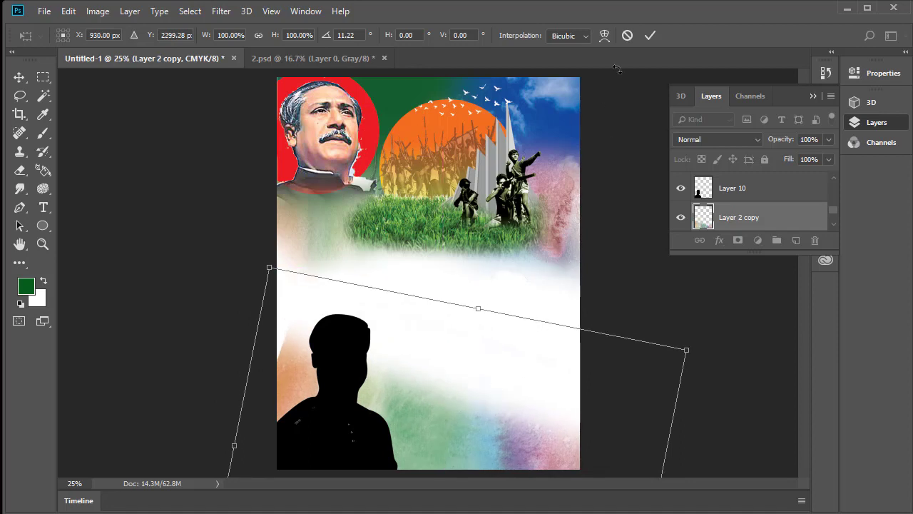
{"action": "left_click", "coordinate": [650, 36]}
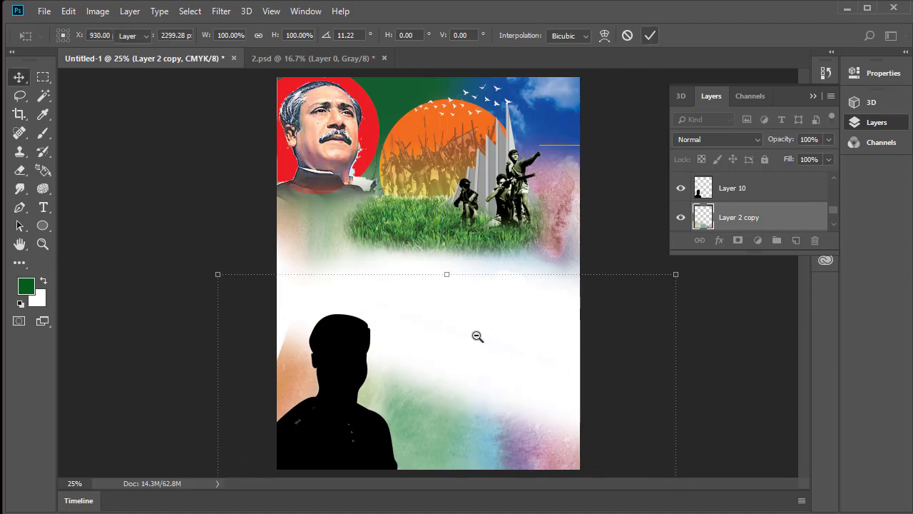
{"action": "left_click", "coordinate": [477, 336], "text": "alt"}
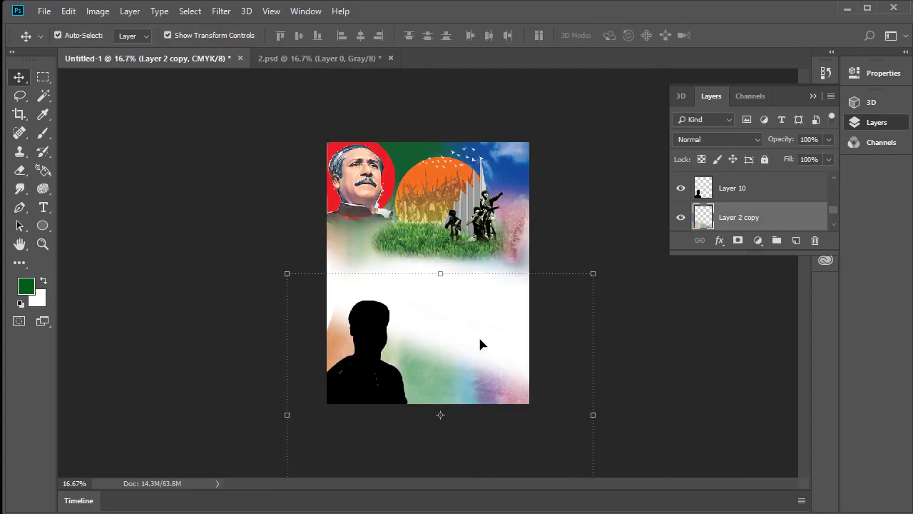
{"action": "left_click", "coordinate": [375, 356]}
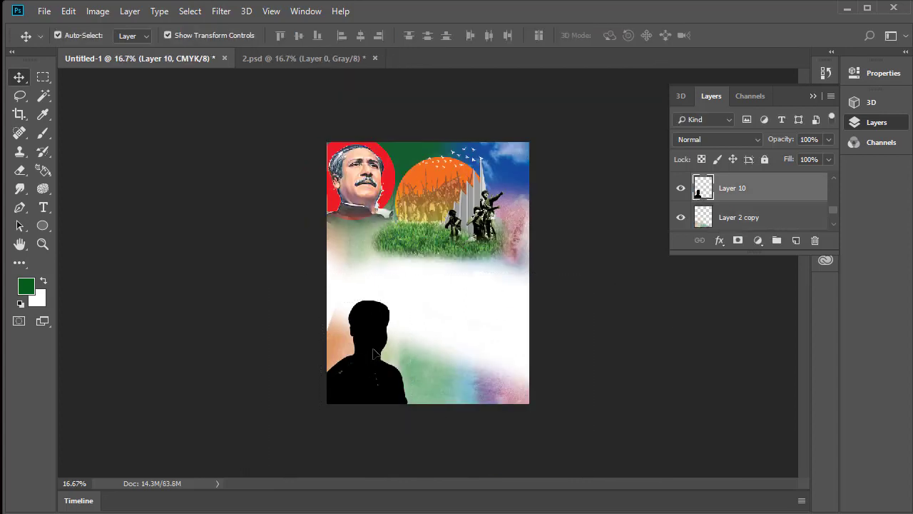
Step: Nudge the silhouette up slightly and add a new empty layer for brush painting
{"action": "left_click_drag", "start_coordinate": [374, 354], "coordinate": [373, 350]}
{"action": "left_click", "coordinate": [493, 285]}
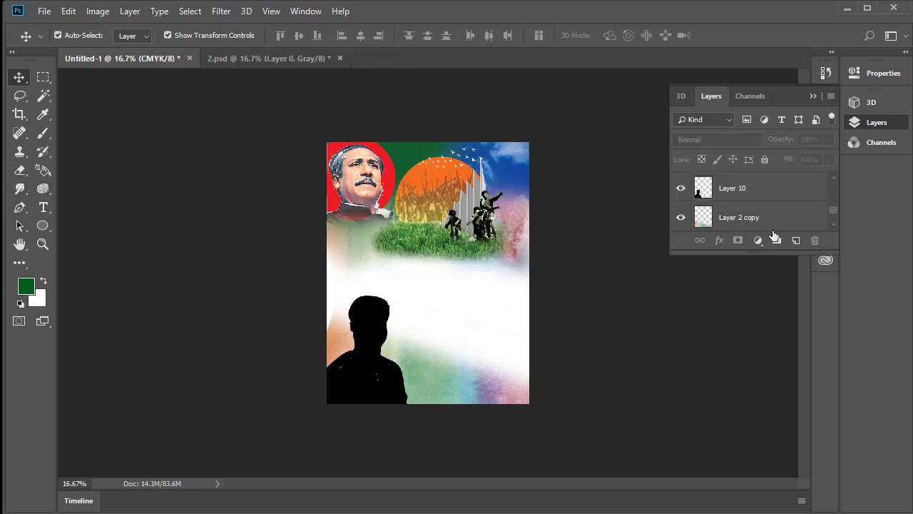
{"action": "left_click", "coordinate": [796, 241]}
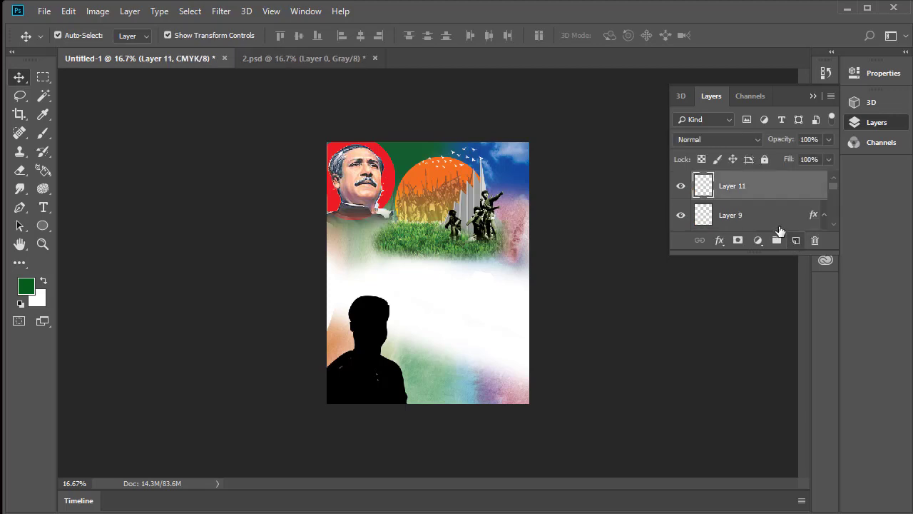
{"action": "left_click", "coordinate": [42, 133]}
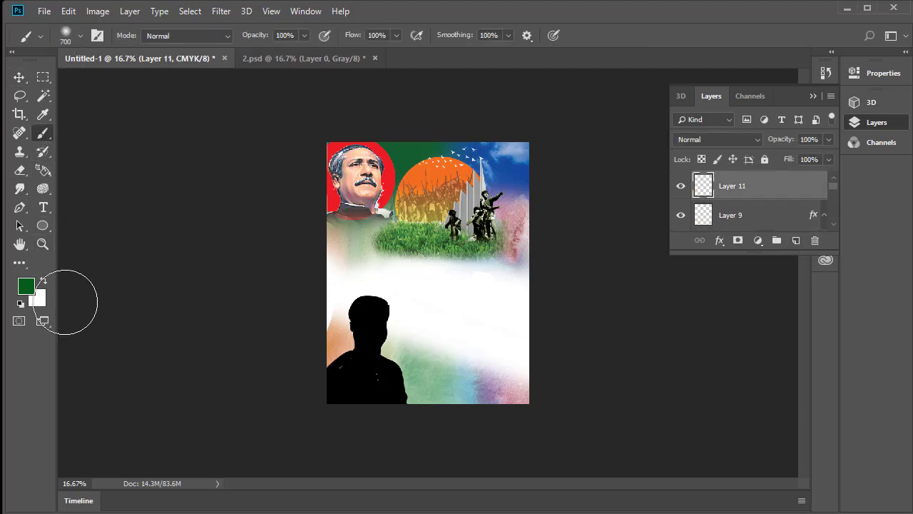
Step: Paint soft pale yellow f4f39f across the poster middle and right edge
{"action": "left_click", "coordinate": [23, 286]}
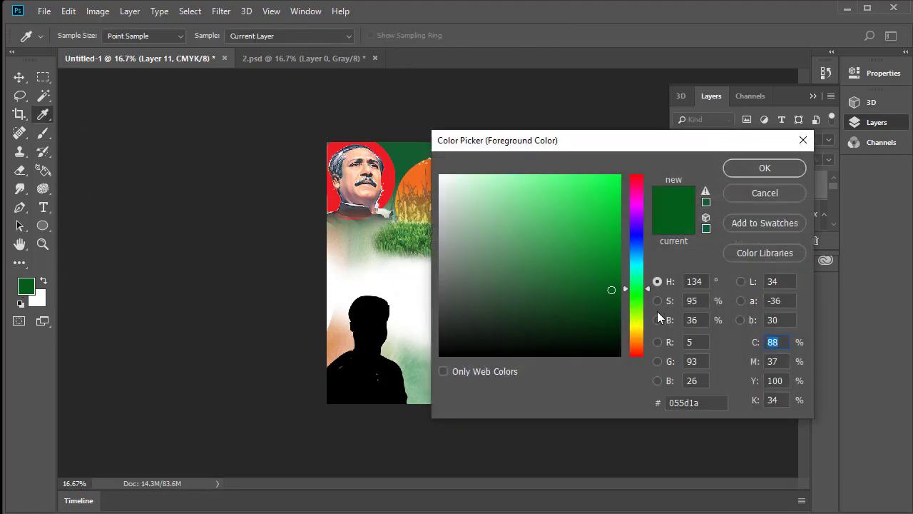
{"action": "left_click", "coordinate": [635, 326]}
{"action": "left_click_drag", "start_coordinate": [538, 188], "coordinate": [525, 183]}
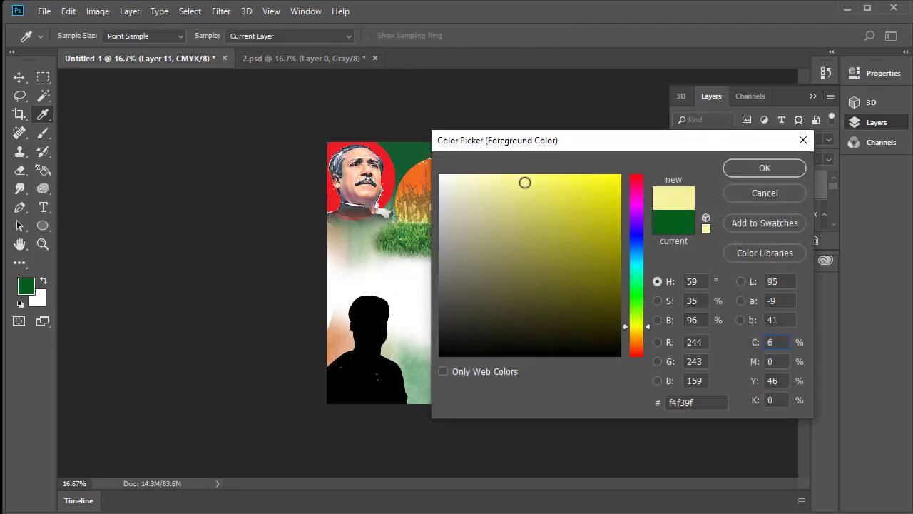
{"action": "left_click", "coordinate": [752, 170]}
{"action": "mouse_move", "coordinate": [322, 259]}
{"action": "left_mouse_down"}
{"action": "mouse_move", "coordinate": [469, 304]}
{"action": "mouse_move", "coordinate": [335, 259]}
{"action": "mouse_move", "coordinate": [577, 322]}
{"action": "mouse_move", "coordinate": [547, 326]}
{"action": "mouse_move", "coordinate": [316, 278]}
{"action": "mouse_move", "coordinate": [557, 391]}
{"action": "mouse_move", "coordinate": [350, 295]}
{"action": "mouse_move", "coordinate": [476, 363]}
{"action": "mouse_move", "coordinate": [277, 257]}
{"action": "mouse_move", "coordinate": [348, 303]}
{"action": "left_mouse_up"}
{"action": "left_click_drag", "start_coordinate": [506, 316], "coordinate": [526, 332]}
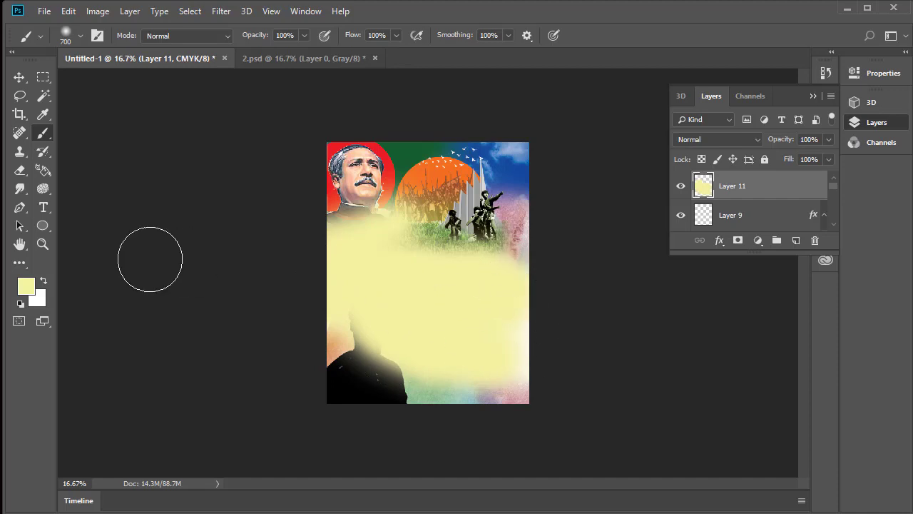
Step: Paint soft light green 63d351 over the middle and lower right of the poster
{"action": "left_click", "coordinate": [26, 287]}
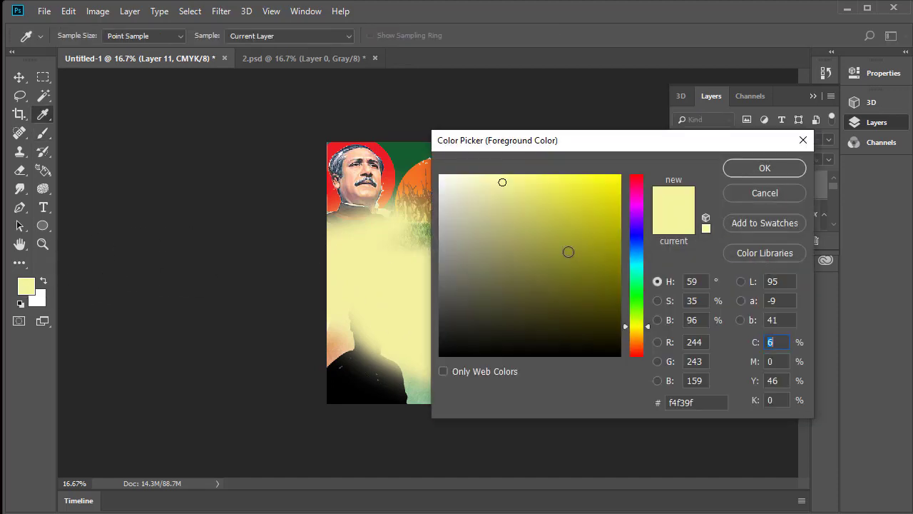
{"action": "left_click", "coordinate": [633, 300]}
{"action": "left_click", "coordinate": [551, 205]}
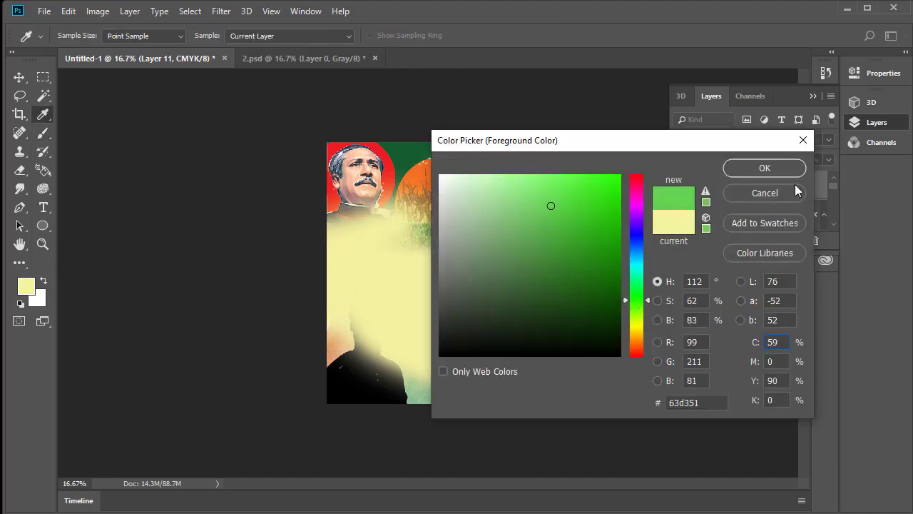
{"action": "left_click", "coordinate": [777, 173]}
{"action": "left_click_drag", "start_coordinate": [427, 314], "coordinate": [485, 265]}
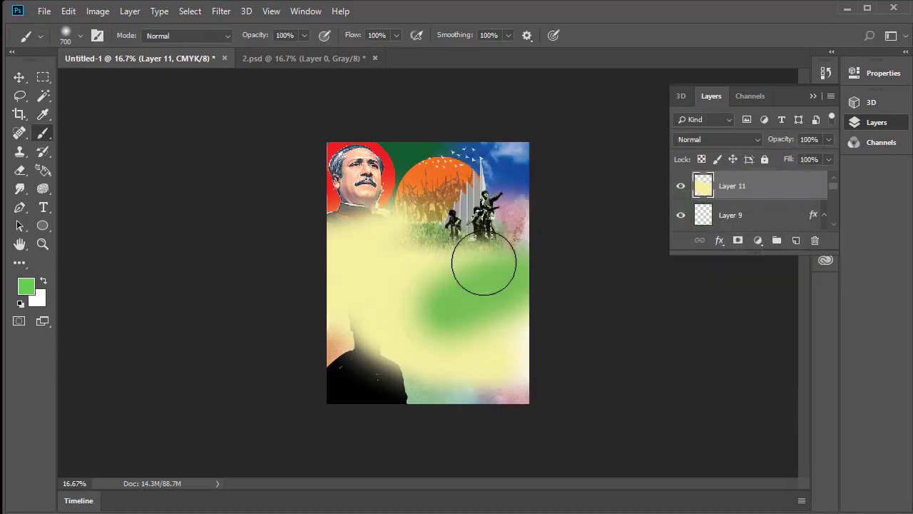
{"action": "mouse_move", "coordinate": [311, 231]}
{"action": "left_mouse_down"}
{"action": "mouse_move", "coordinate": [493, 359]}
{"action": "mouse_move", "coordinate": [481, 340]}
{"action": "left_mouse_up"}
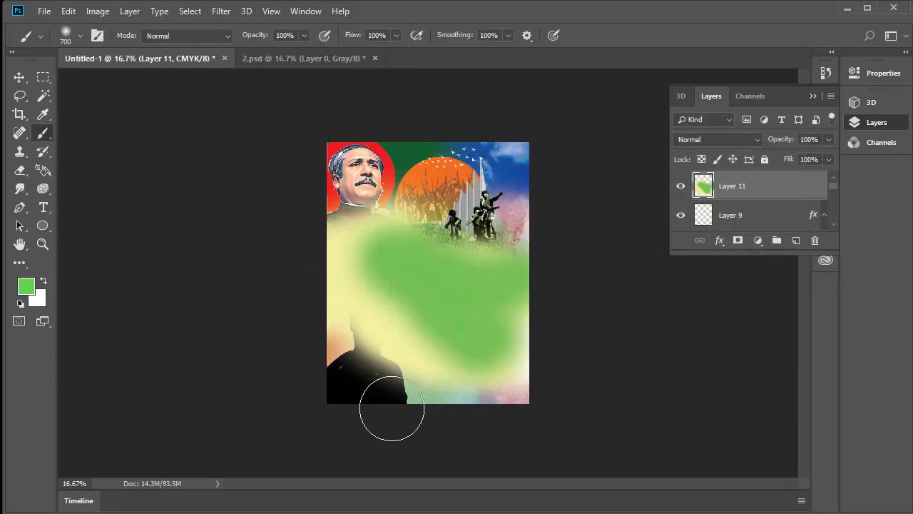
{"action": "left_click_drag", "start_coordinate": [416, 408], "coordinate": [469, 371]}
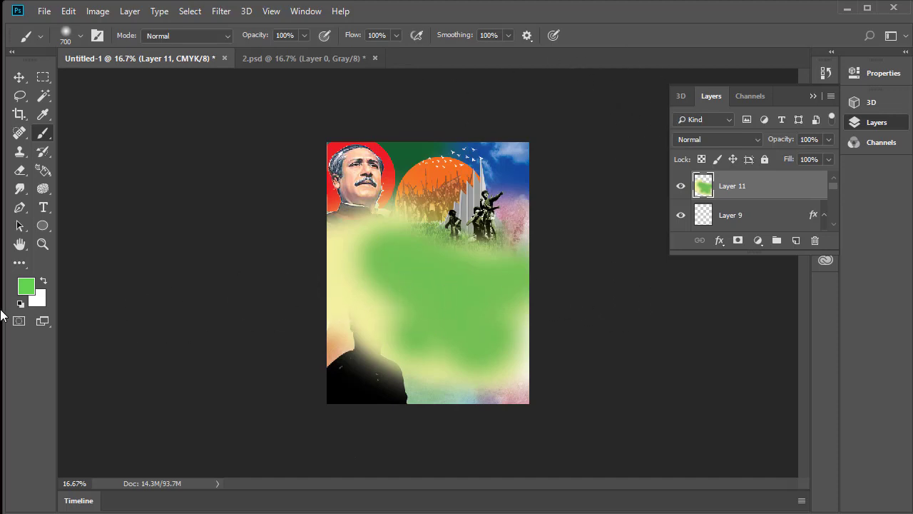
Step: Paint a soft bright yellow ffe932 patch over the lower left
{"action": "left_click", "coordinate": [25, 286]}
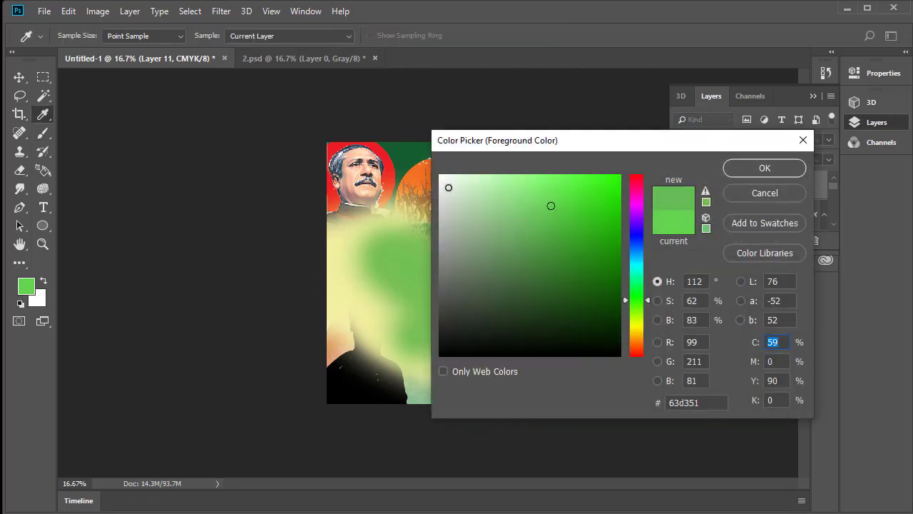
{"action": "left_click", "coordinate": [635, 329]}
{"action": "left_click", "coordinate": [585, 174]}
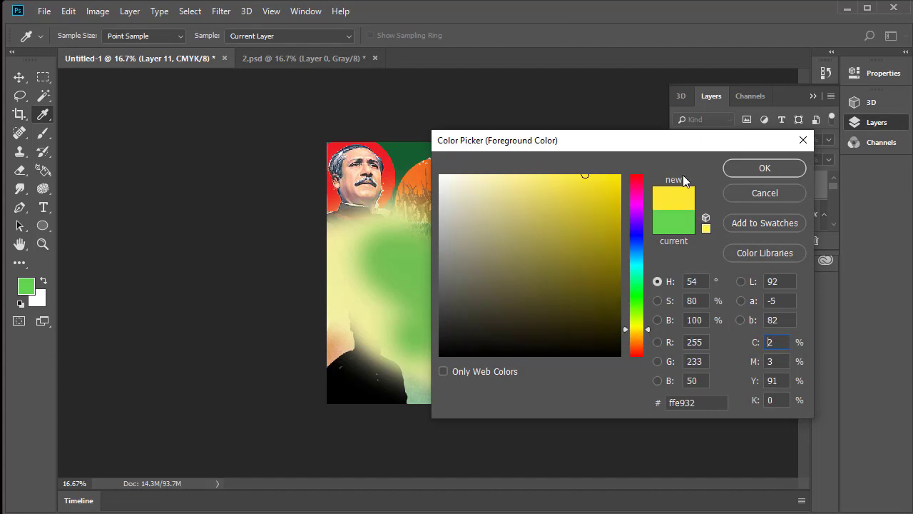
{"action": "left_click", "coordinate": [764, 167]}
{"action": "mouse_move", "coordinate": [378, 214]}
{"action": "left_mouse_down"}
{"action": "mouse_move", "coordinate": [388, 350]}
{"action": "mouse_move", "coordinate": [426, 253]}
{"action": "mouse_move", "coordinate": [401, 240]}
{"action": "mouse_move", "coordinate": [326, 269]}
{"action": "left_mouse_up"}
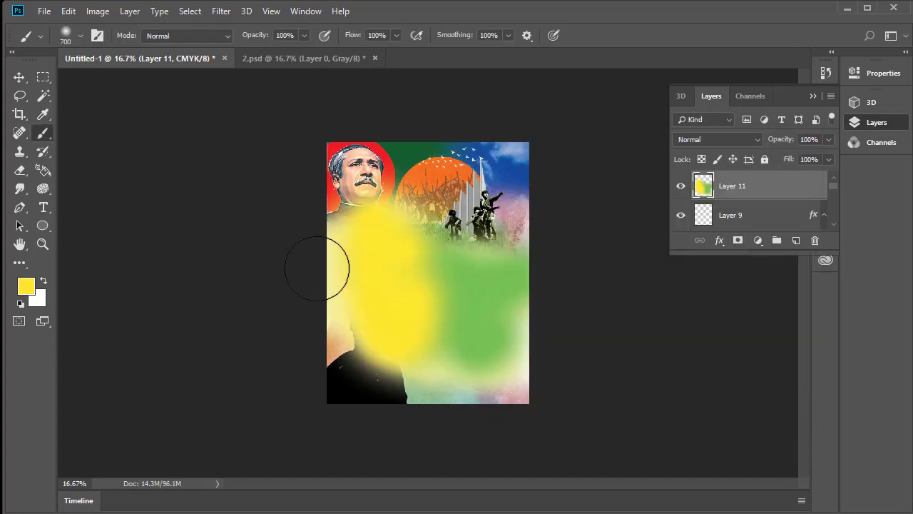
{"action": "left_click", "coordinate": [19, 77]}
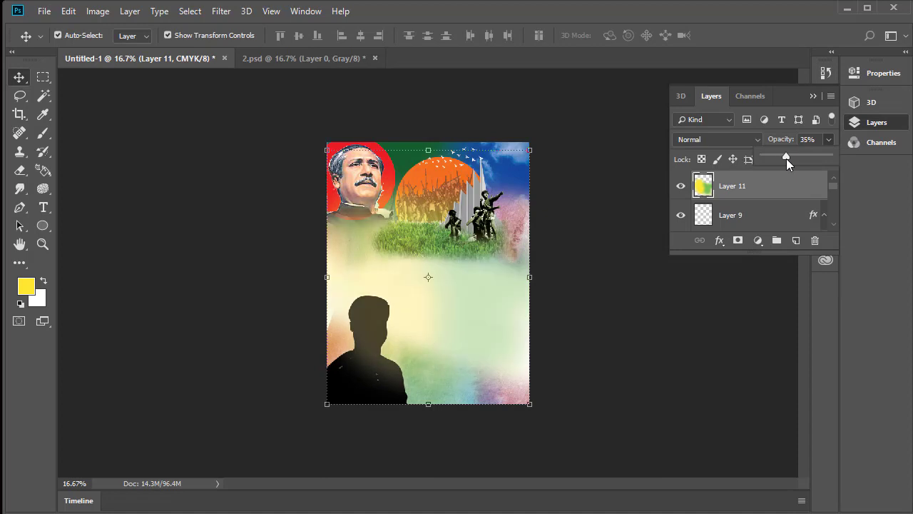
Step: Lower Layer 11's opacity to 53%
{"action": "left_click_drag", "start_coordinate": [782, 158], "coordinate": [798, 157]}
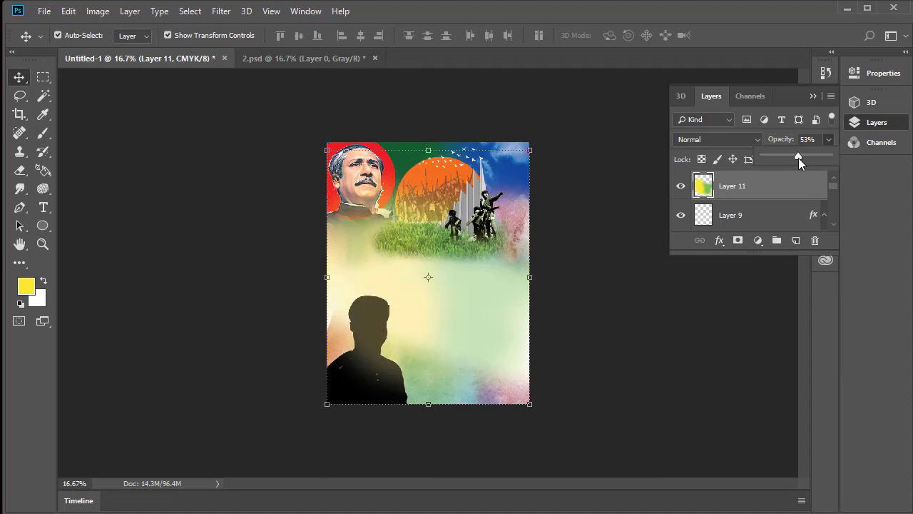
{"action": "left_click", "coordinate": [775, 193]}
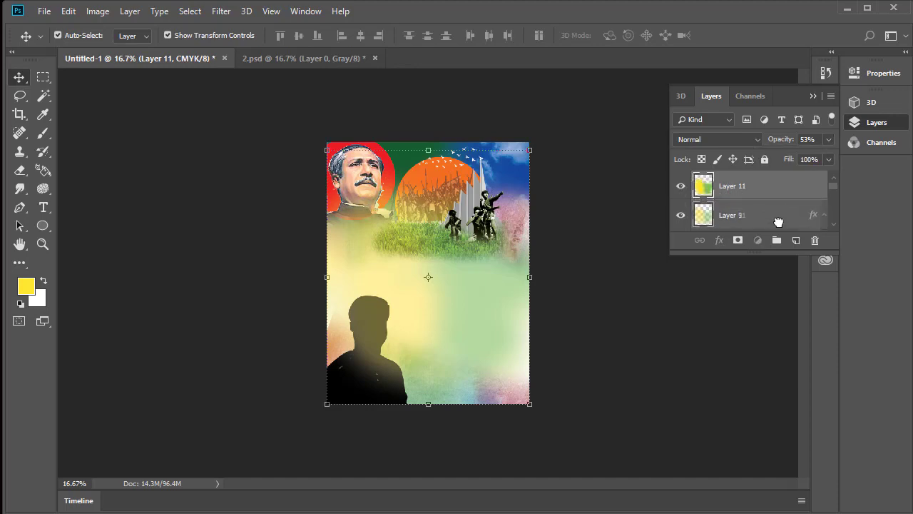
{"action": "scroll", "coordinate": [771, 220], "scroll_direction": "down", "scroll_amount": 1}
{"action": "scroll", "coordinate": [771, 220], "scroll_direction": "up", "scroll_amount": 1}
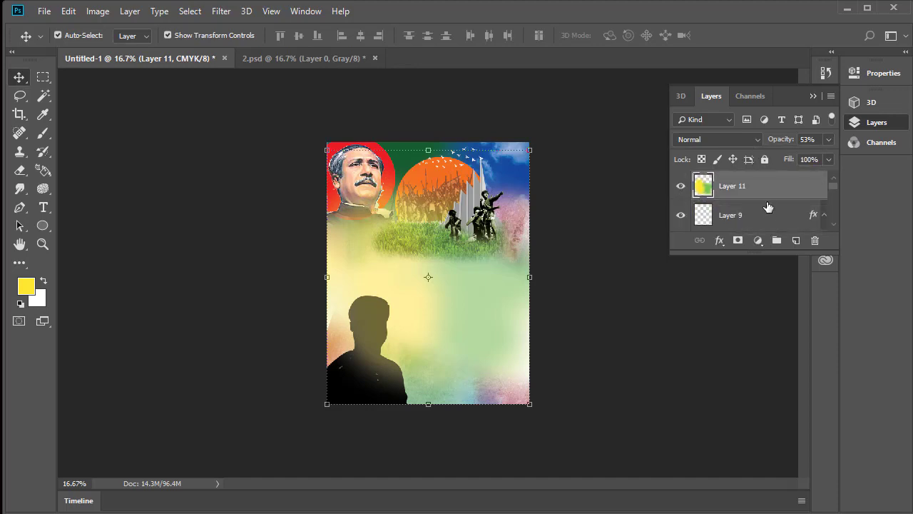
Step: Move Layer 11 beneath Layer 1 in the layer stack and begin saving the poster
{"action": "mouse_move", "coordinate": [774, 187]}
{"action": "left_mouse_down"}
{"action": "mouse_move", "coordinate": [781, 230]}
{"action": "mouse_move", "coordinate": [774, 224]}
{"action": "left_mouse_up"}
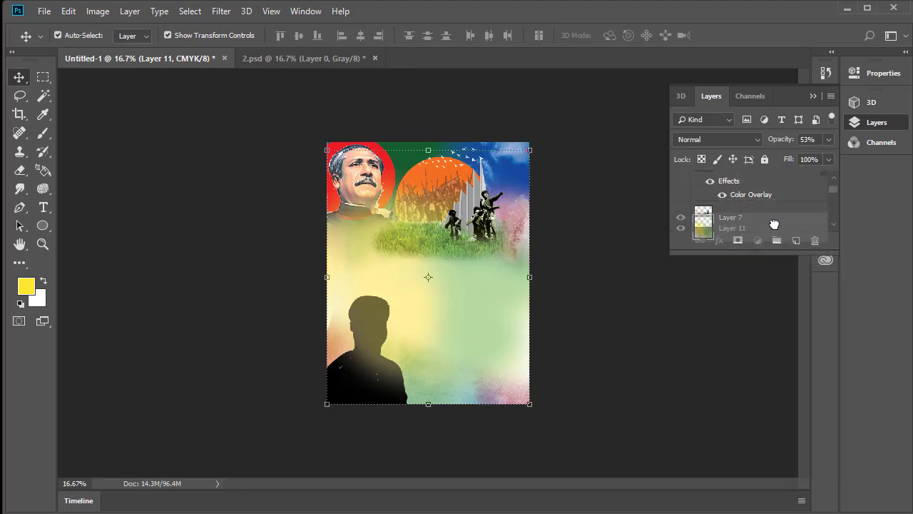
{"action": "scroll", "coordinate": [749, 229], "scroll_direction": "down", "scroll_amount": 2}
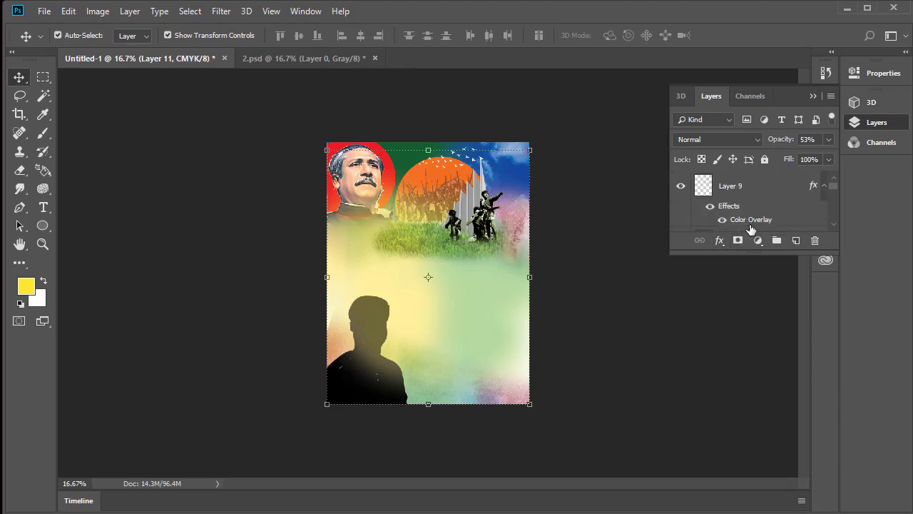
{"action": "scroll", "coordinate": [727, 235], "scroll_direction": "down", "scroll_amount": 2}
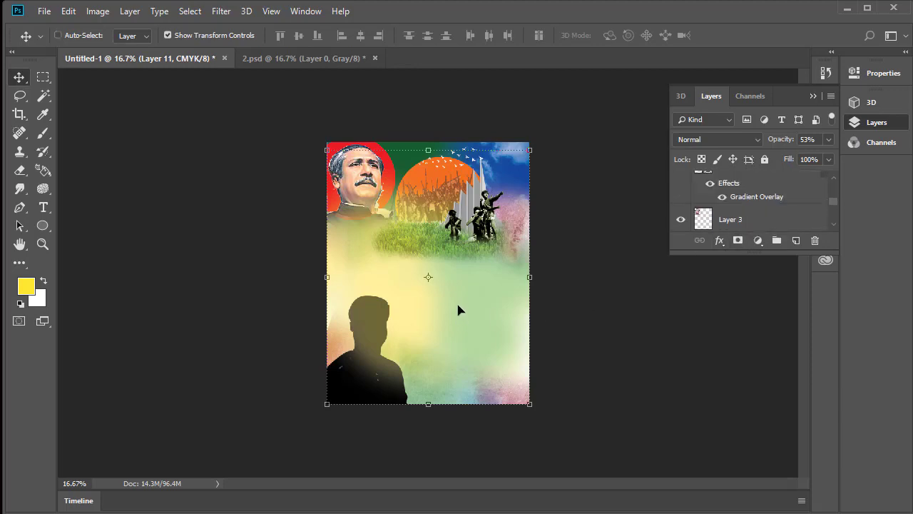
{"action": "key", "text": "ctrl+bracketleft"}
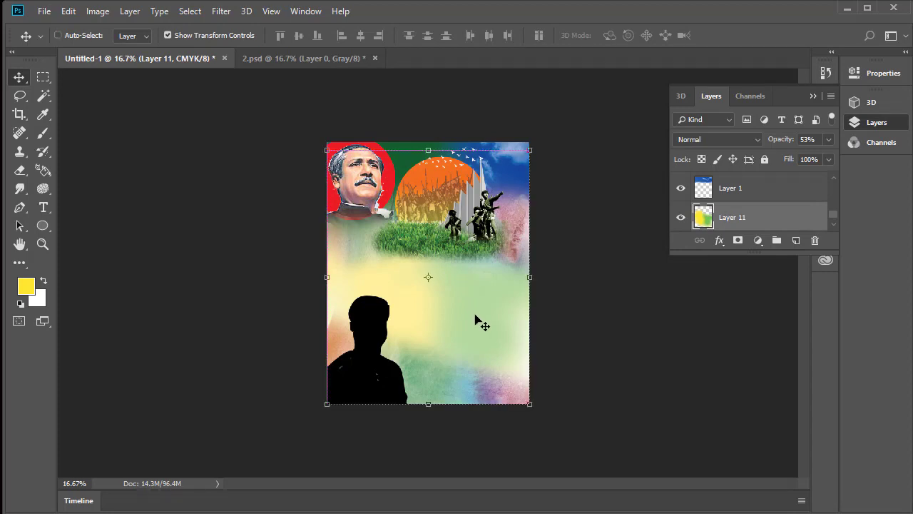
{"action": "key", "text": "ctrl+s"}
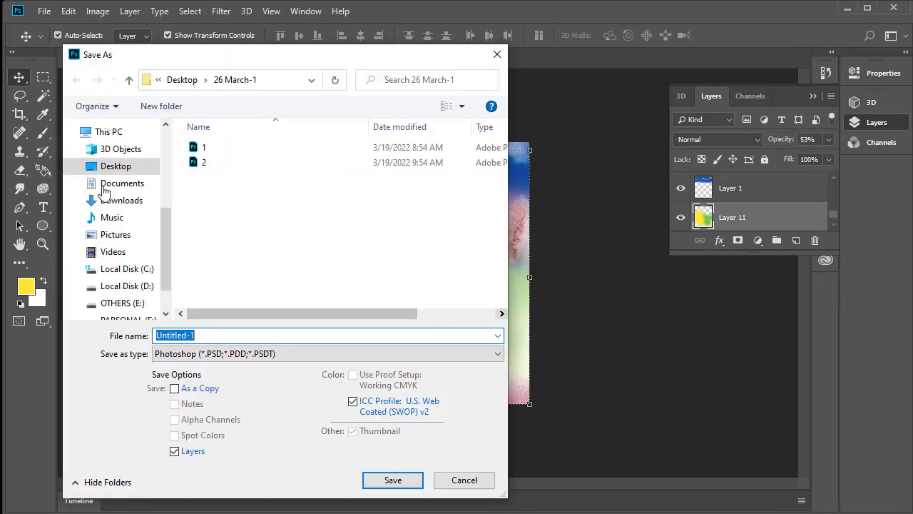
Step: Save the poster on the Desktop as 26 Poster-1.psd, accepting the Photoshop format options
{"action": "left_click", "coordinate": [114, 166]}
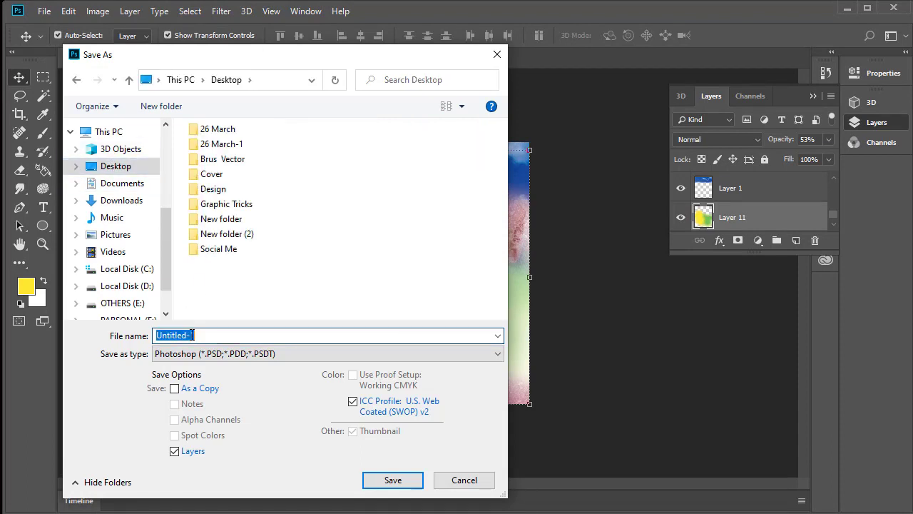
{"action": "type", "text": "26"}
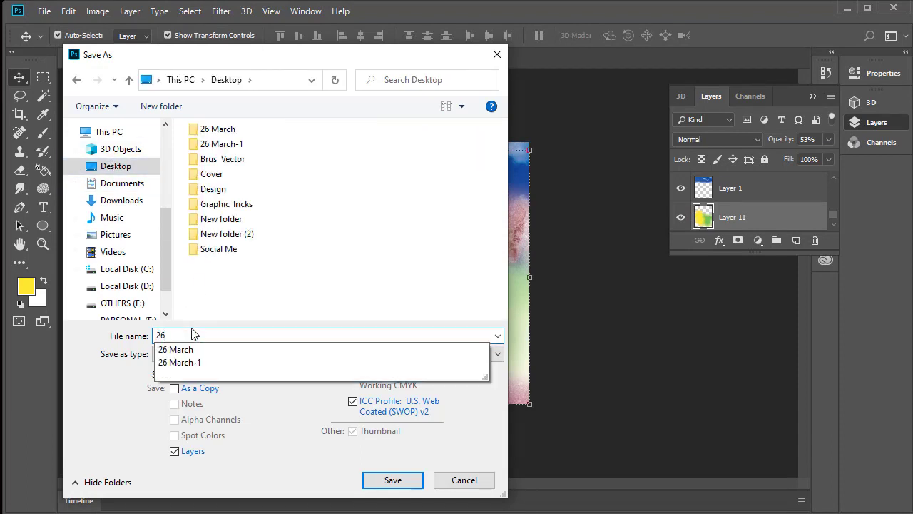
{"action": "type", "text": " Poster-1"}
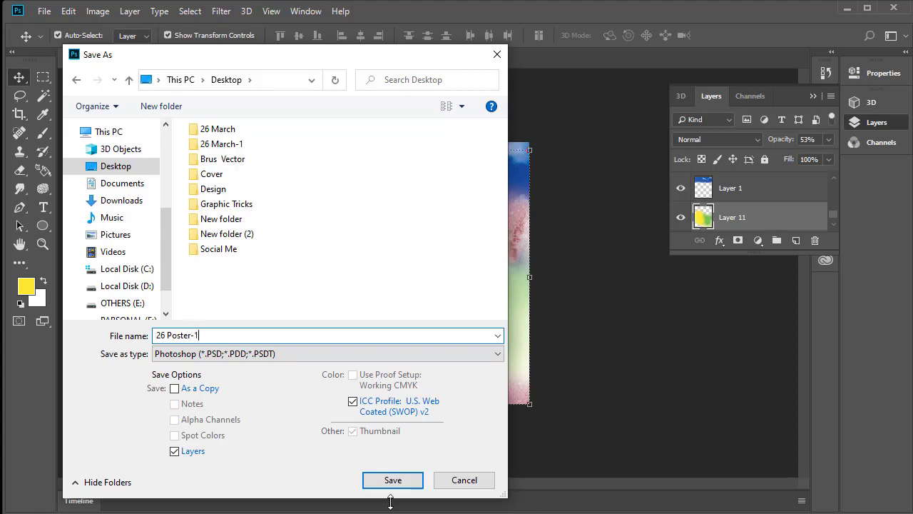
{"action": "left_click", "coordinate": [392, 480]}
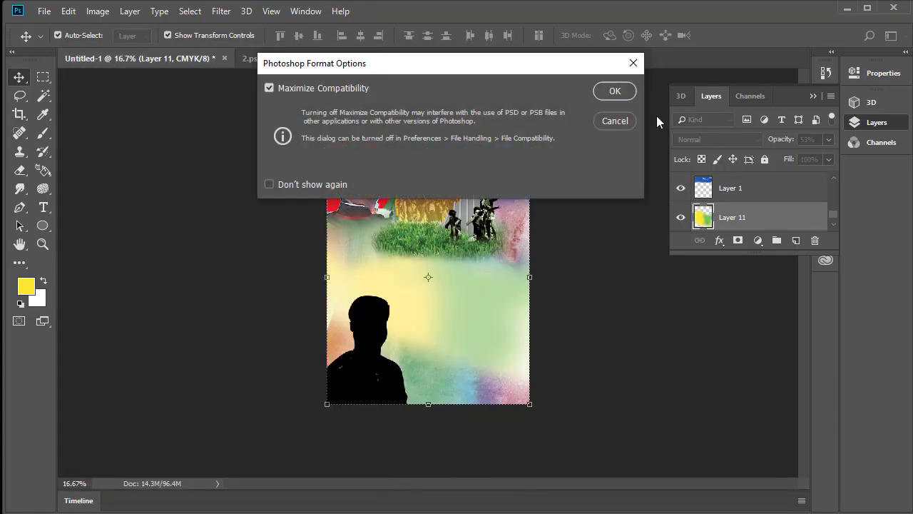
{"action": "left_click", "coordinate": [627, 96]}
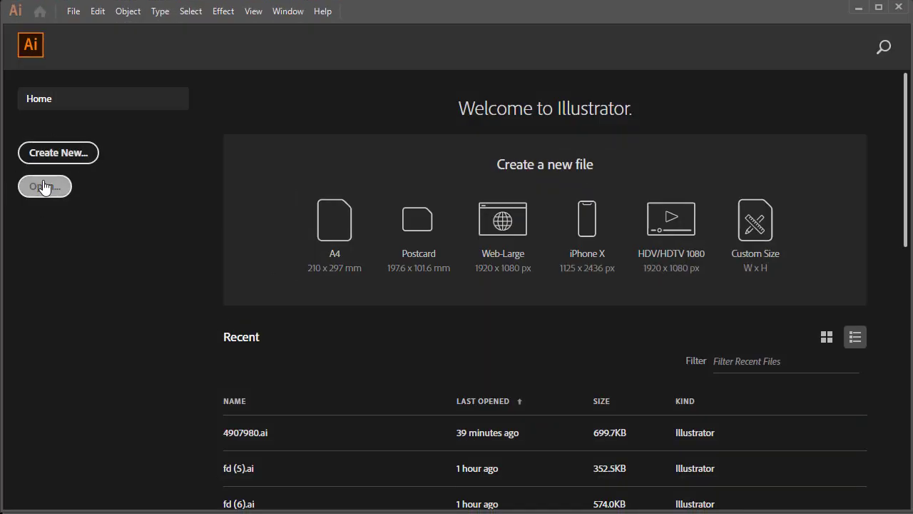
Step: Create a new Print document measured in inches, 17 in wide by 22 in tall
{"action": "key", "text": "ctrl+n"}
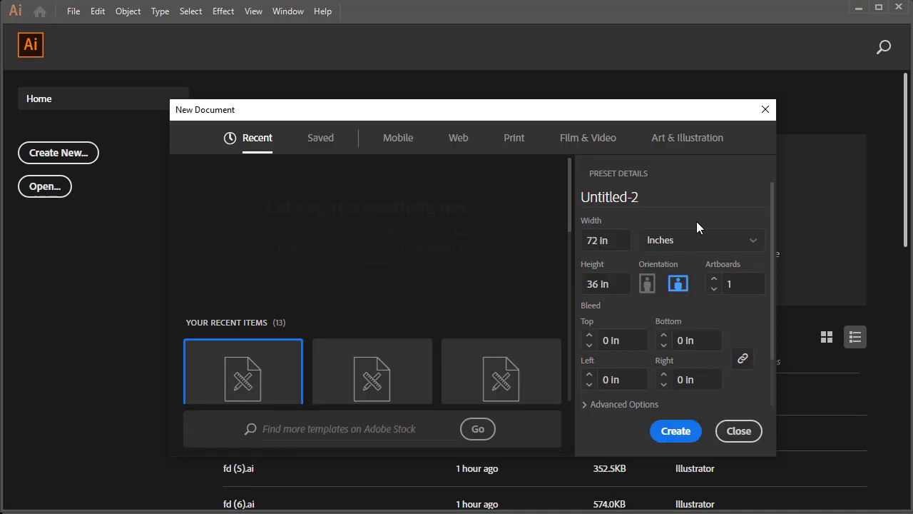
{"action": "left_click", "coordinate": [512, 139]}
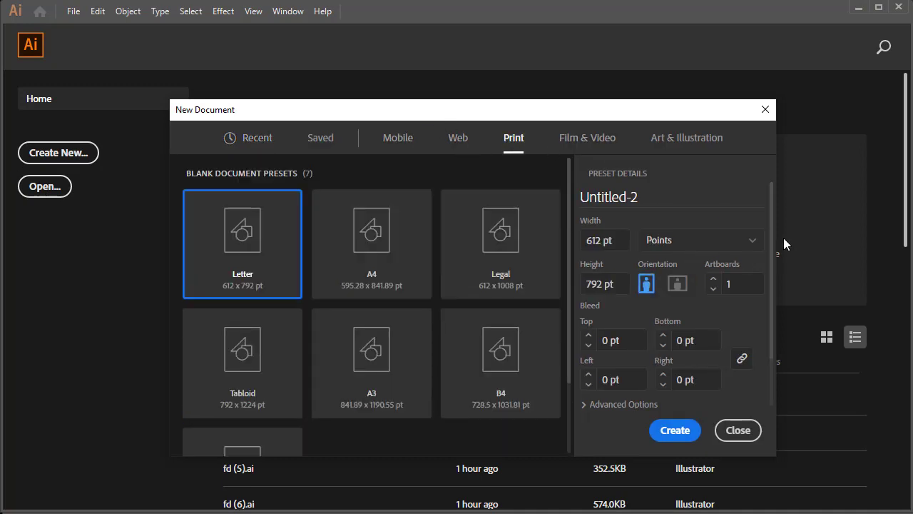
{"action": "left_click", "coordinate": [753, 242]}
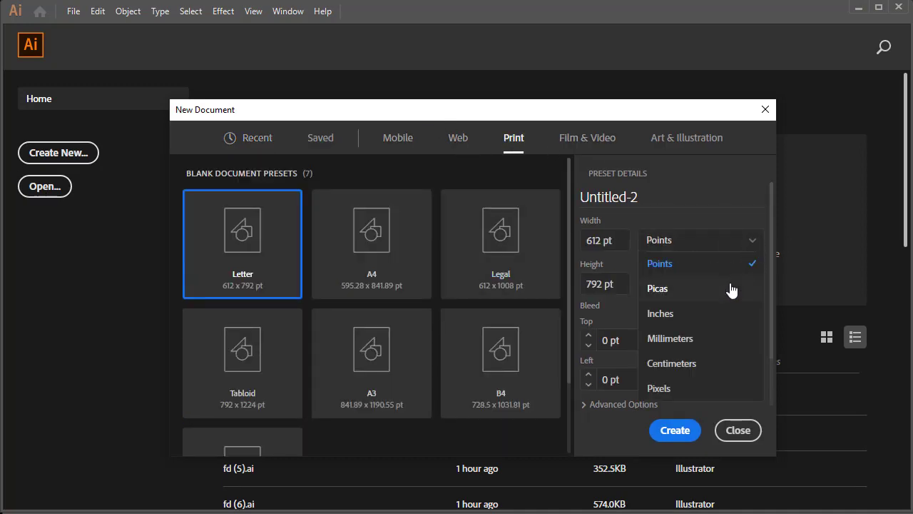
{"action": "left_click", "coordinate": [674, 314]}
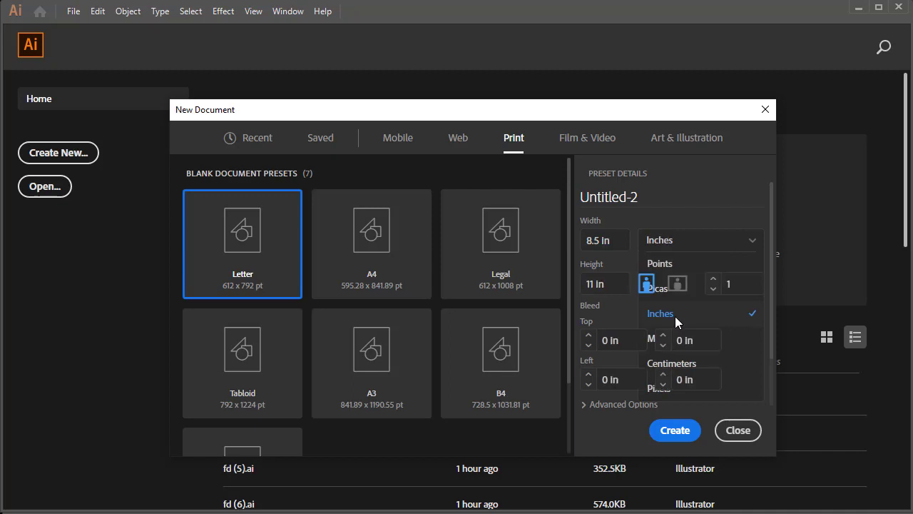
{"action": "left_click", "coordinate": [616, 239]}
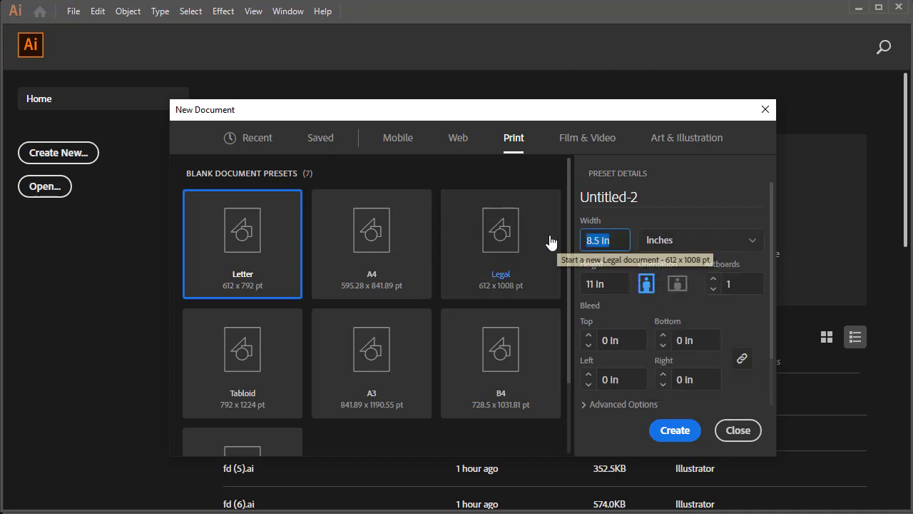
{"action": "type", "text": "17"}
{"action": "key", "text": "Tab"}
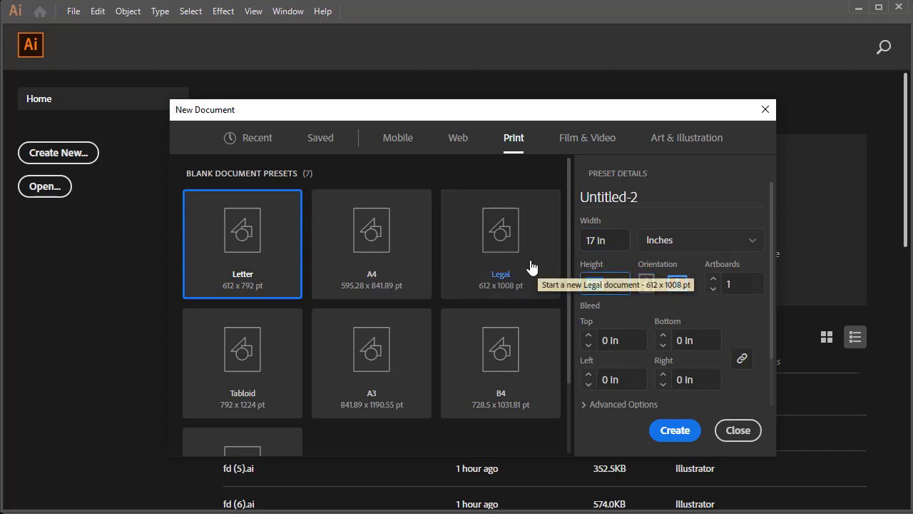
{"action": "type", "text": "22"}
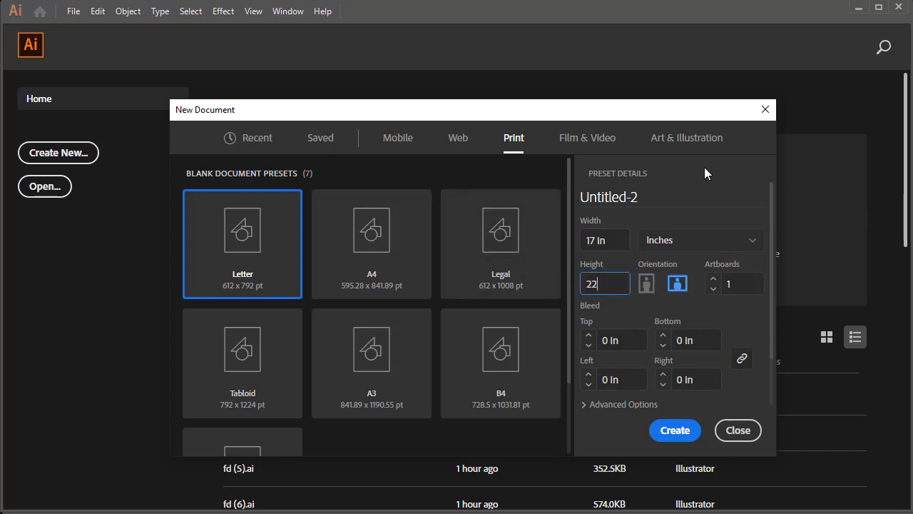
{"action": "left_click", "coordinate": [704, 167]}
{"action": "left_click", "coordinate": [674, 430]}
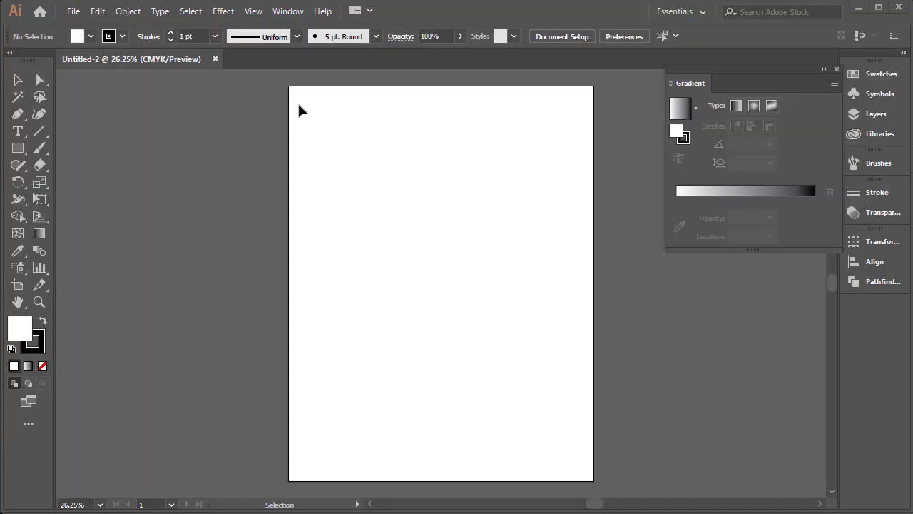
Step: Place the 26 Poster-1 image and align it to cover the artboard
{"action": "left_click", "coordinate": [75, 15]}
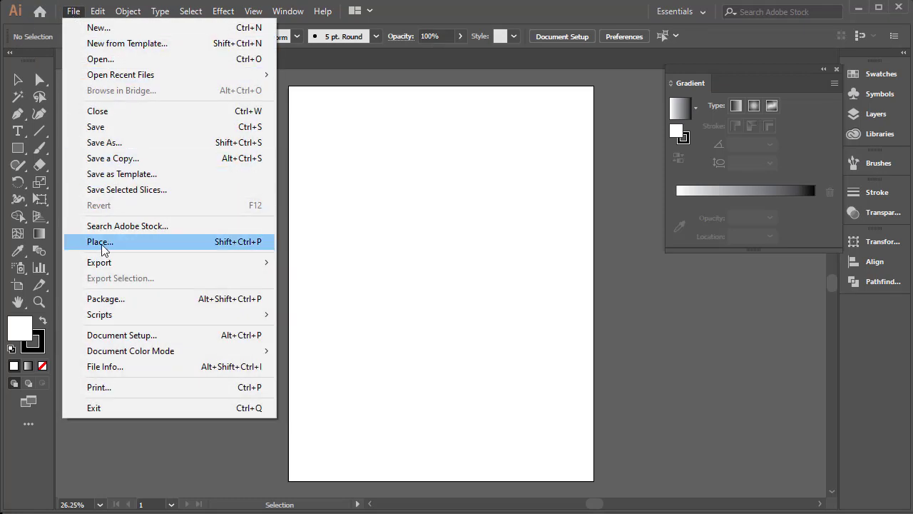
{"action": "left_click", "coordinate": [101, 242]}
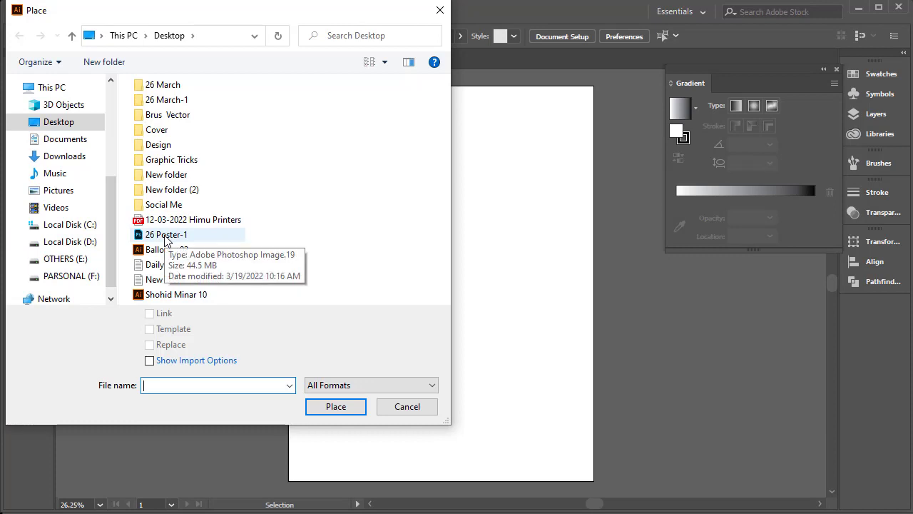
{"action": "left_click", "coordinate": [166, 240]}
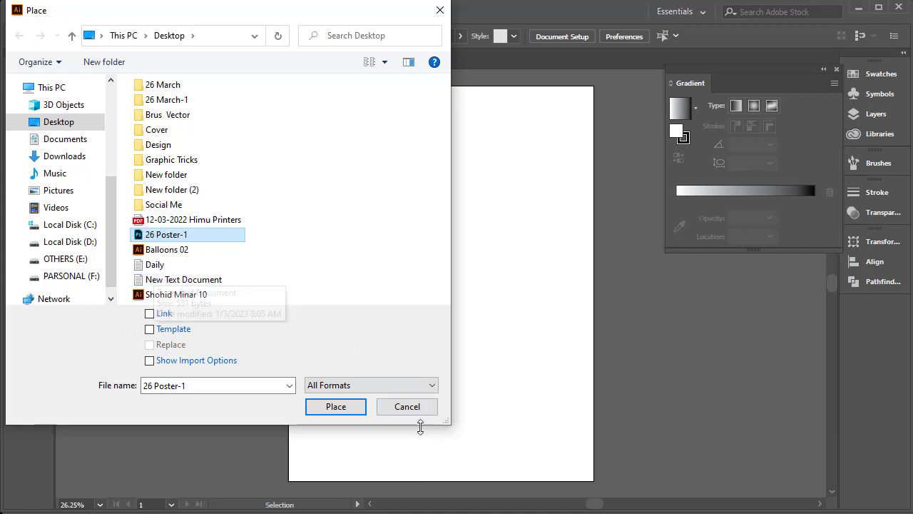
{"action": "left_click", "coordinate": [336, 406]}
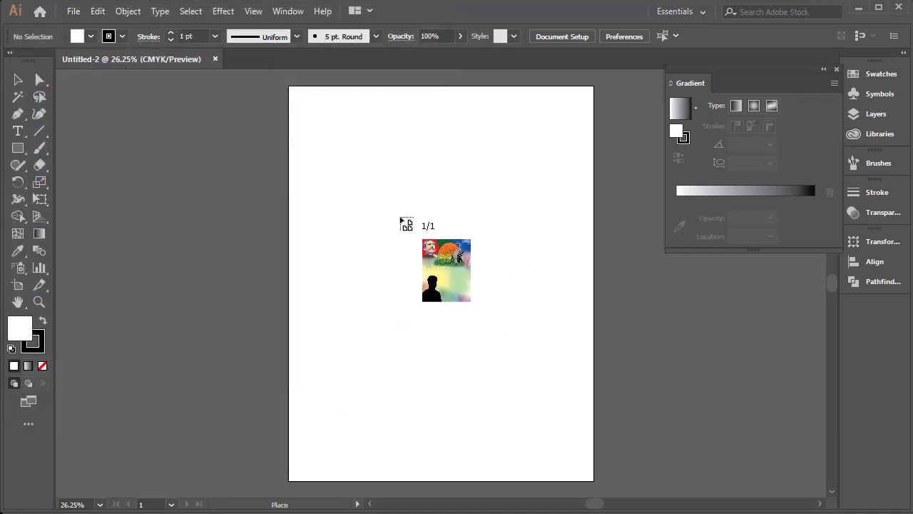
{"action": "left_click", "coordinate": [386, 220]}
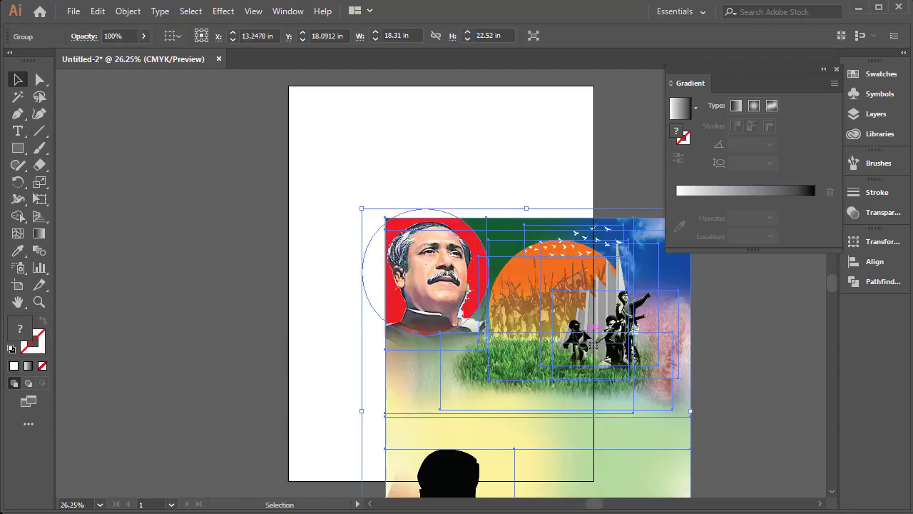
{"action": "left_click_drag", "start_coordinate": [555, 302], "coordinate": [483, 204]}
{"action": "left_click_drag", "start_coordinate": [510, 235], "coordinate": [422, 220]}
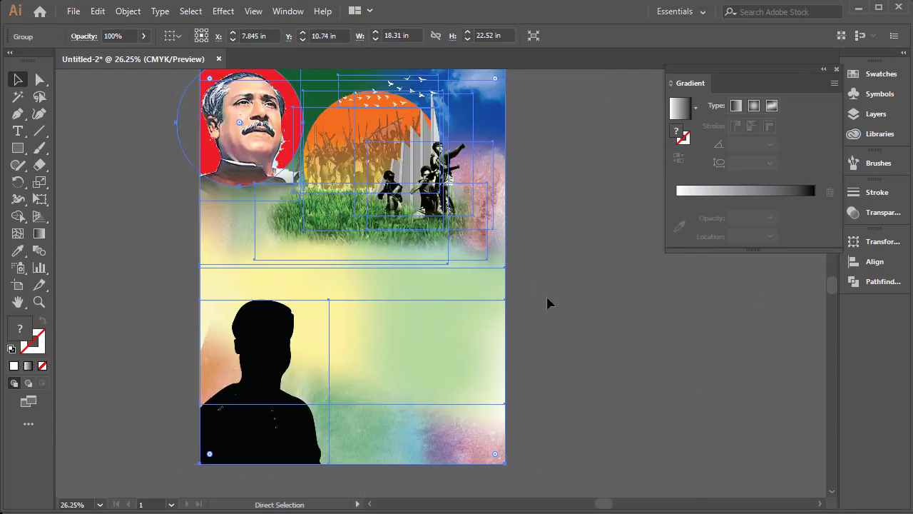
{"action": "left_click", "coordinate": [547, 298]}
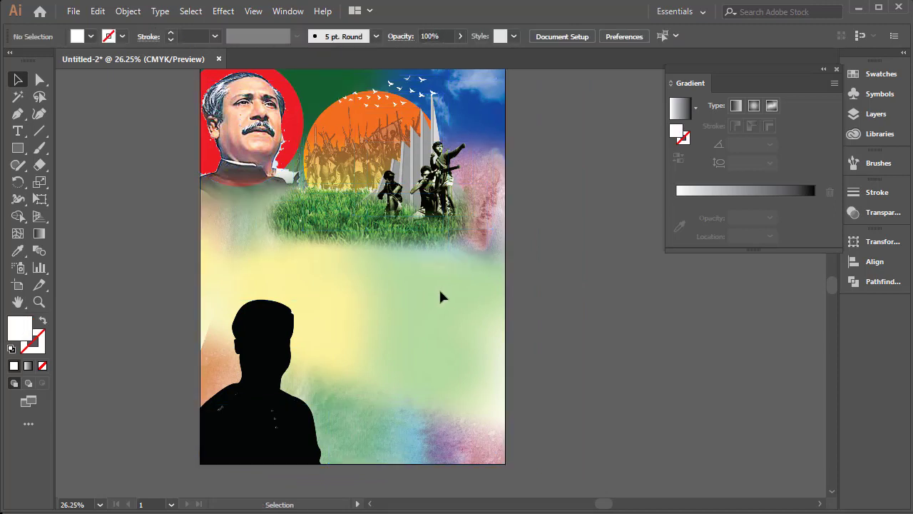
Step: Enlarge the 26 text and set it in the Li Bijoy Irsha ANSI V1 font
{"action": "scroll", "coordinate": [177, 104], "scroll_direction": "up", "scroll_amount": 3}
{"action": "scroll", "coordinate": [177, 104], "scroll_direction": "right", "scroll_amount": 2}
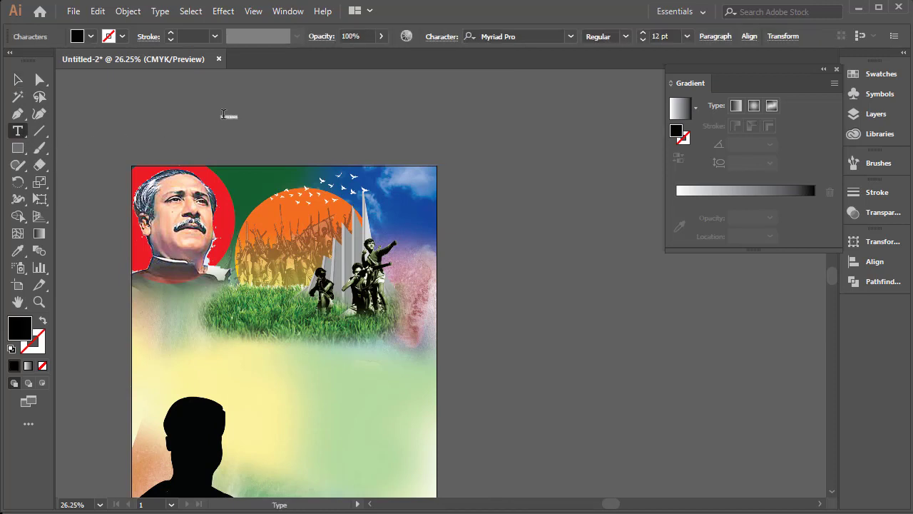
{"action": "key", "text": "Escape"}
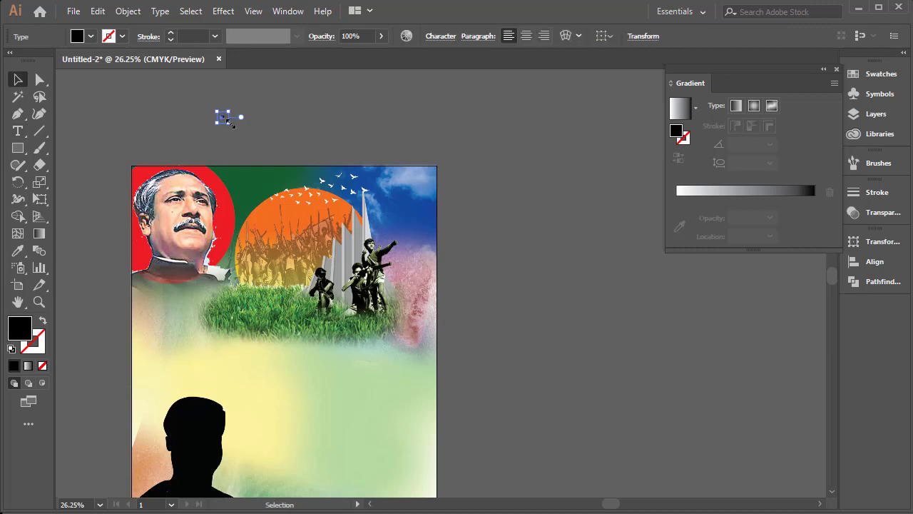
{"action": "left_click_drag", "start_coordinate": [229, 123], "coordinate": [255, 143]}
{"action": "double_click", "coordinate": [241, 132]}
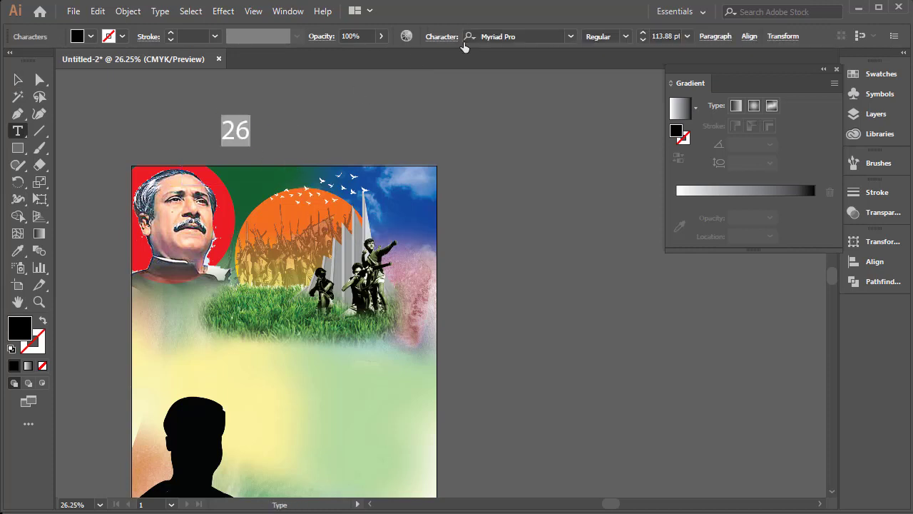
{"action": "left_click", "coordinate": [571, 36]}
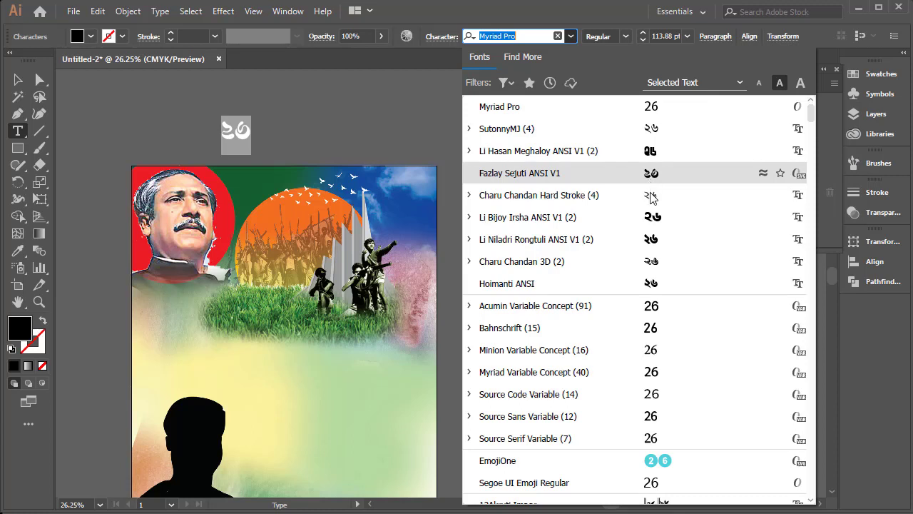
{"action": "left_click", "coordinate": [651, 226]}
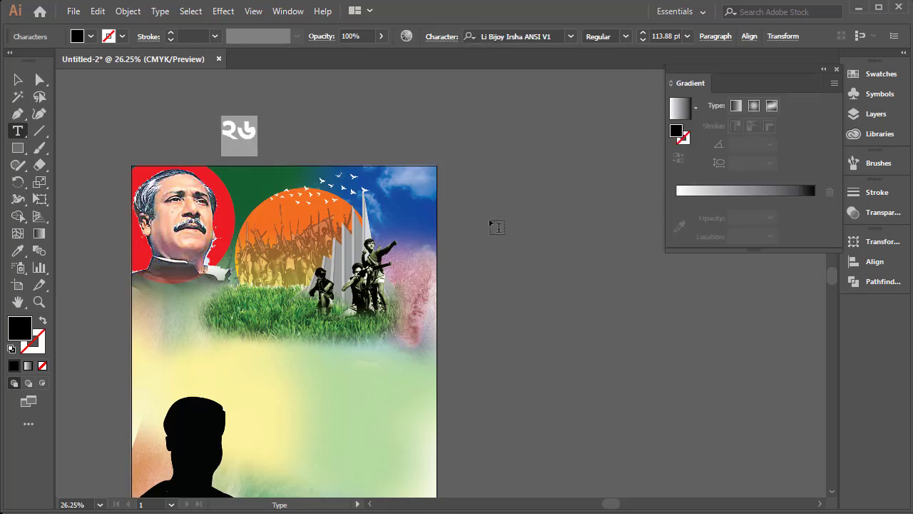
Step: Scale the ২৬ numeral up and position it at the poster's top above the orange sun
{"action": "left_click", "coordinate": [19, 83]}
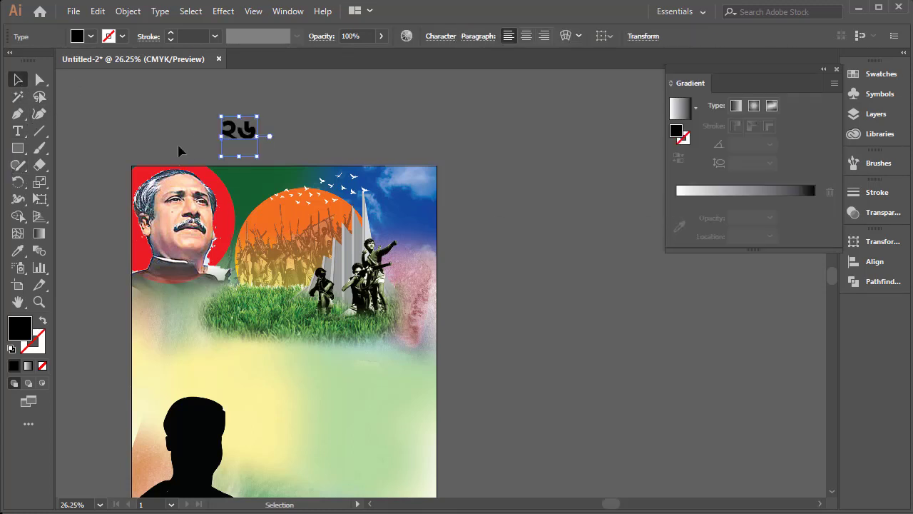
{"action": "left_click_drag", "start_coordinate": [258, 155], "coordinate": [271, 168]}
{"action": "mouse_move", "coordinate": [280, 102]}
{"action": "left_mouse_down"}
{"action": "mouse_move", "coordinate": [324, 174]}
{"action": "mouse_move", "coordinate": [342, 162]}
{"action": "left_mouse_up"}
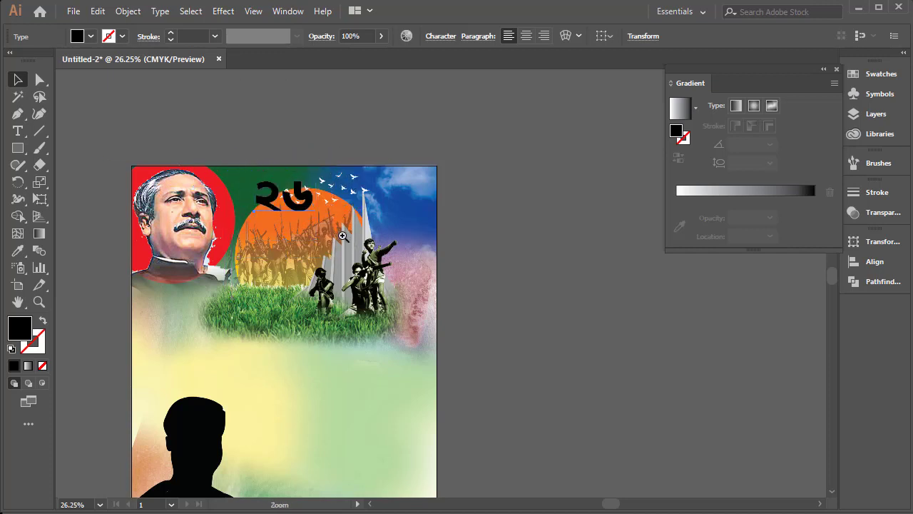
{"action": "key", "text": "ctrl+equal"}
{"action": "key", "text": "ctrl+equal"}
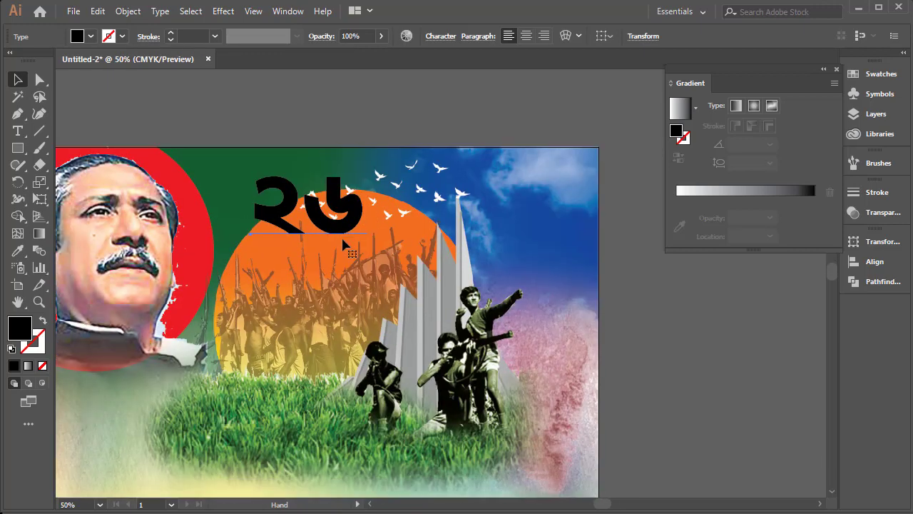
{"action": "left_click_drag", "start_coordinate": [311, 217], "coordinate": [279, 206]}
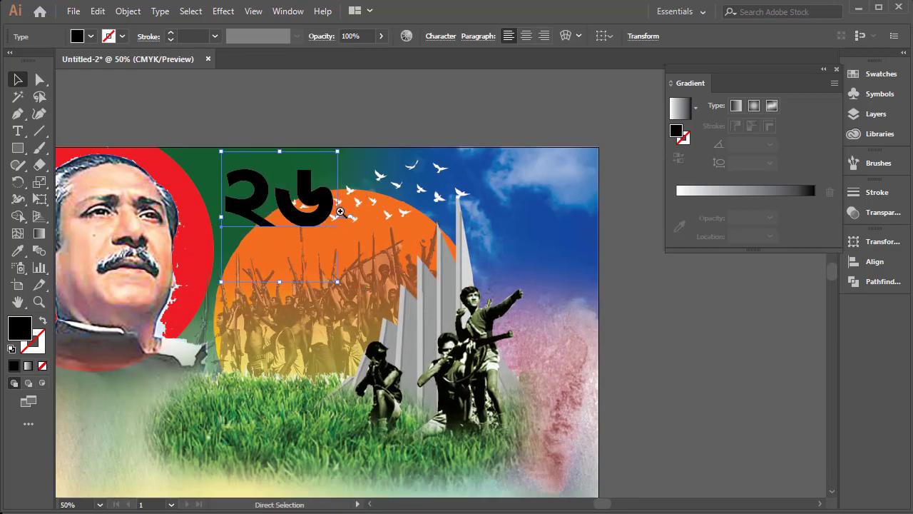
{"action": "scroll", "coordinate": [285, 207], "scroll_direction": "up", "scroll_amount": 1}
{"action": "left_click_drag", "start_coordinate": [306, 247], "coordinate": [285, 241]}
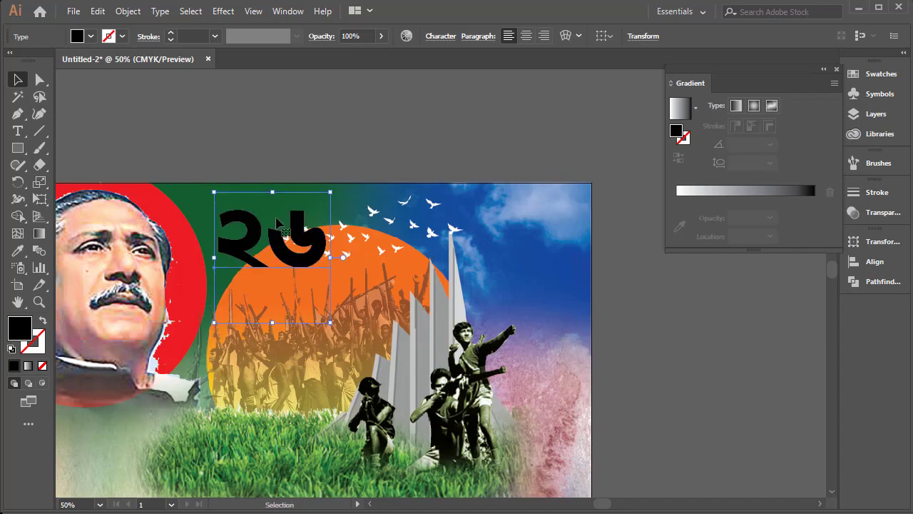
Step: Convert the numeral to outlines and fill it yellow
{"action": "right_click", "coordinate": [282, 238]}
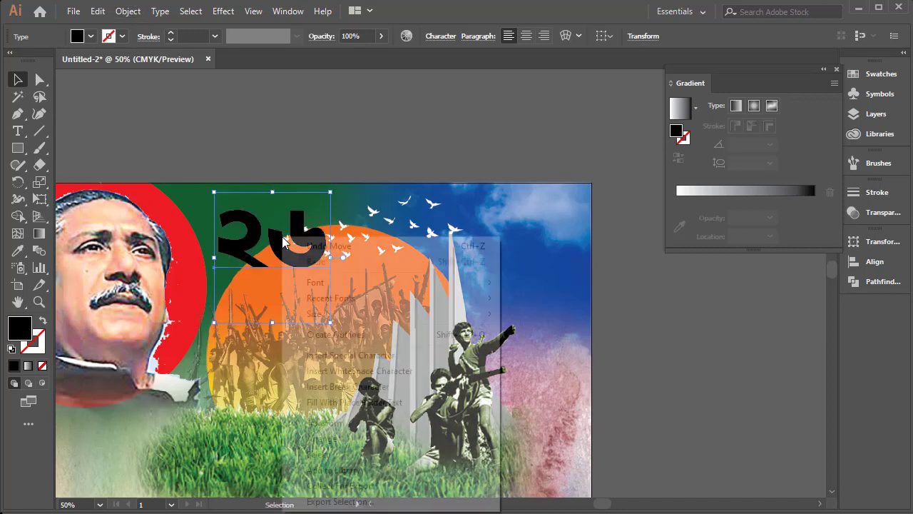
{"action": "left_click", "coordinate": [349, 335]}
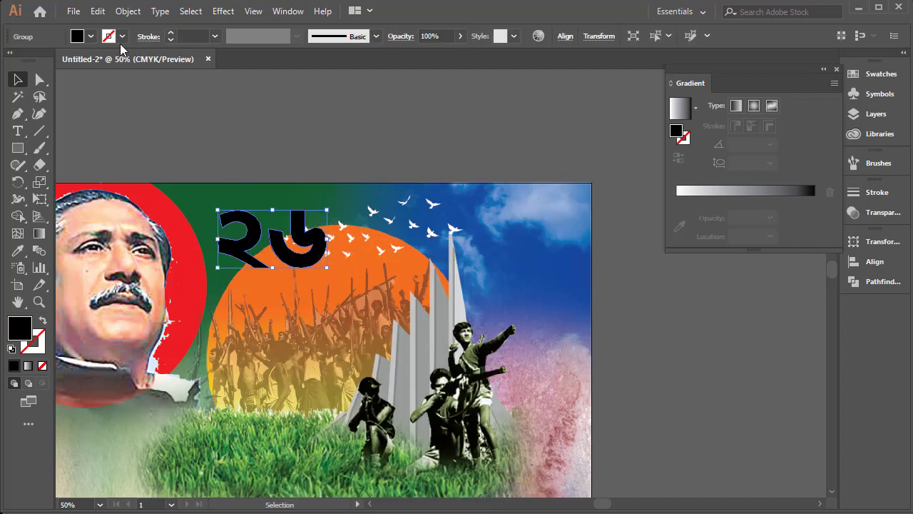
{"action": "left_click", "coordinate": [89, 39]}
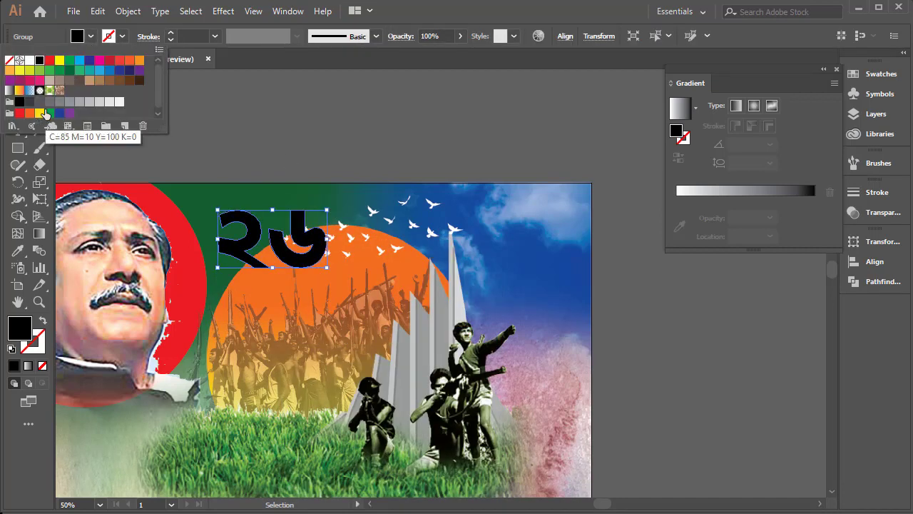
{"action": "left_click", "coordinate": [40, 113]}
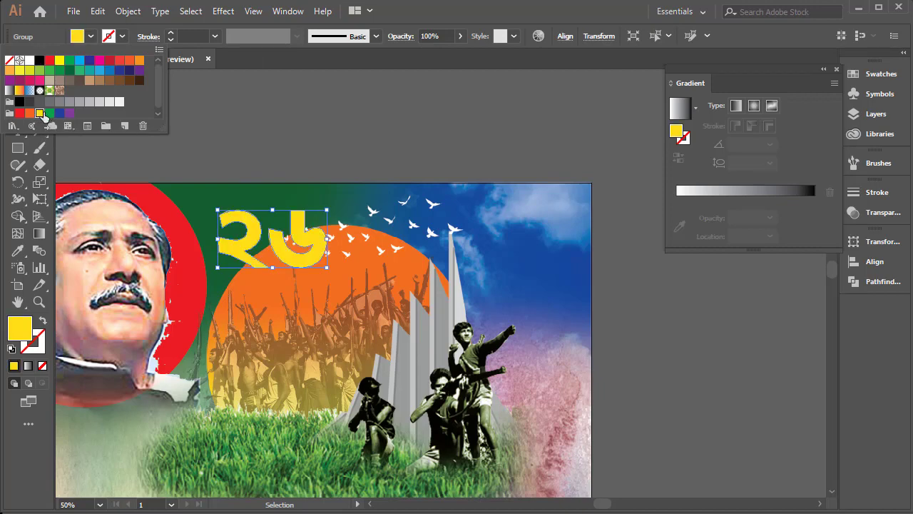
{"action": "left_click", "coordinate": [636, 326]}
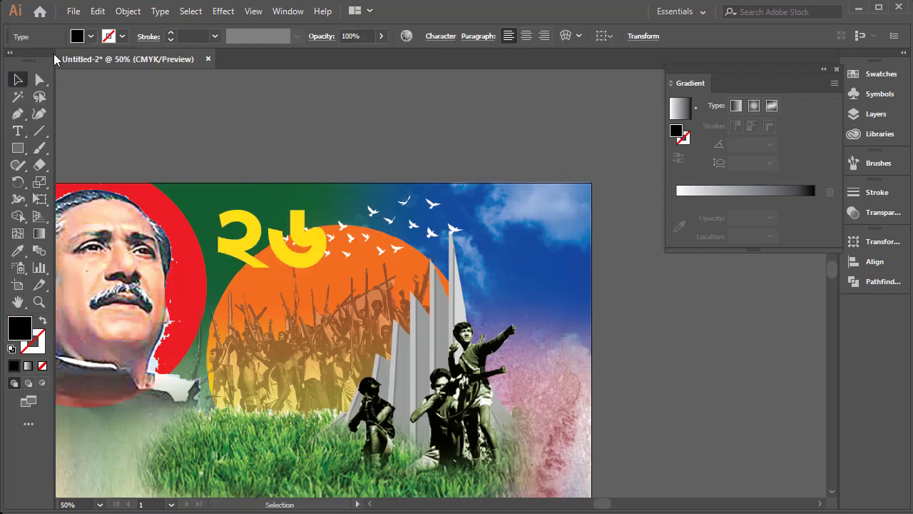
Step: Give the numeral a red 3 pt outline, undoing two accidental moves afterward
{"action": "left_click", "coordinate": [122, 37]}
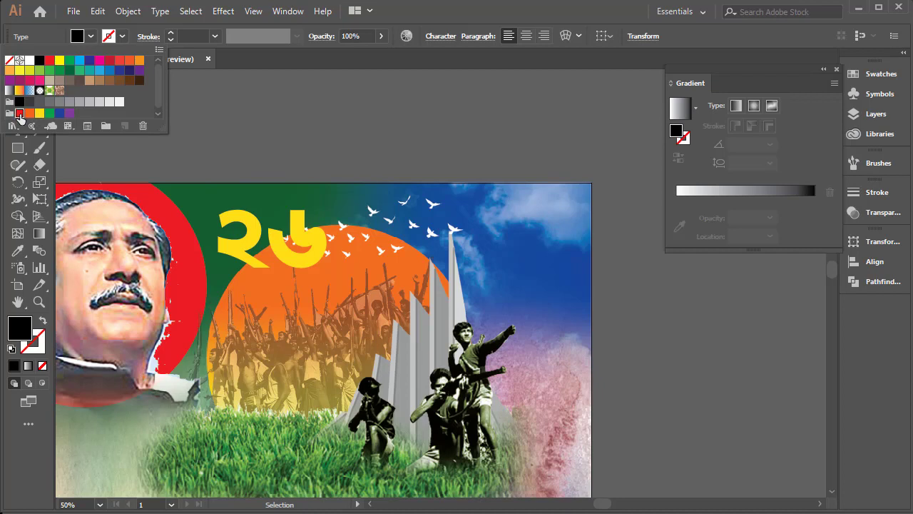
{"action": "left_click", "coordinate": [20, 114]}
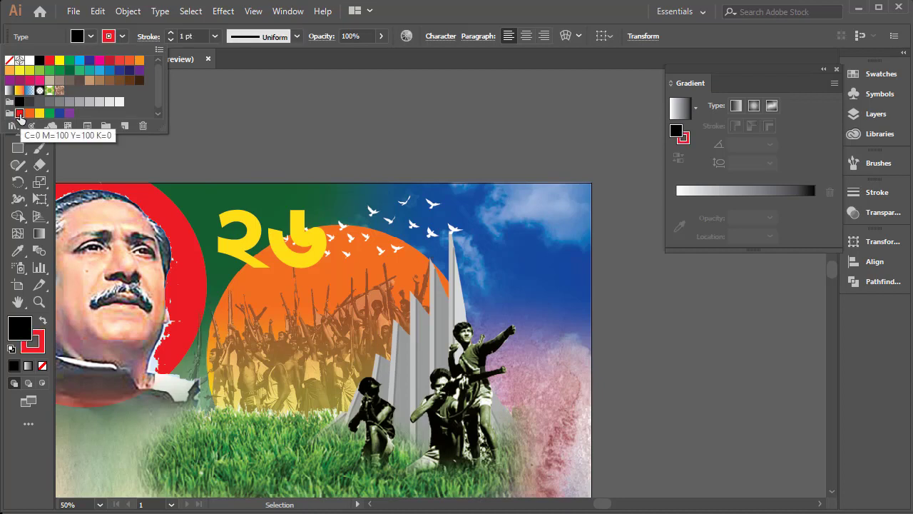
{"action": "left_click", "coordinate": [169, 35]}
{"action": "left_click", "coordinate": [170, 35]}
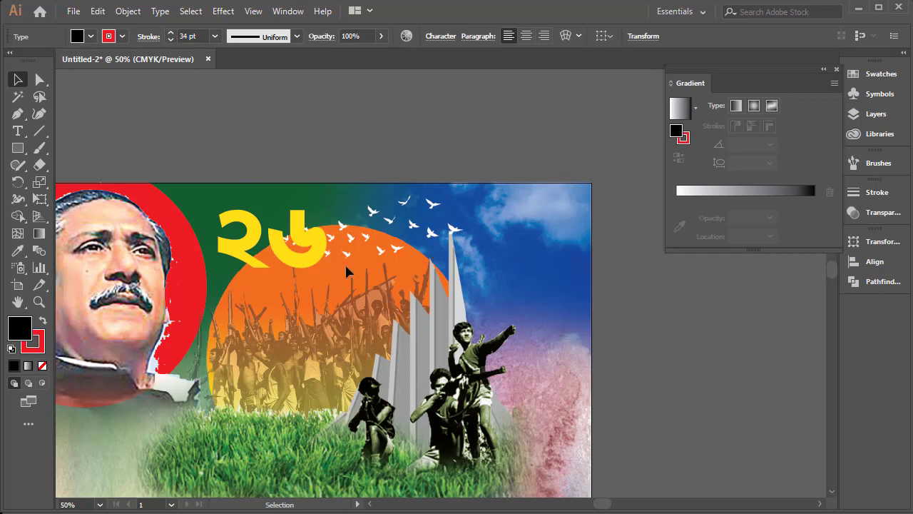
{"action": "left_click", "coordinate": [285, 250]}
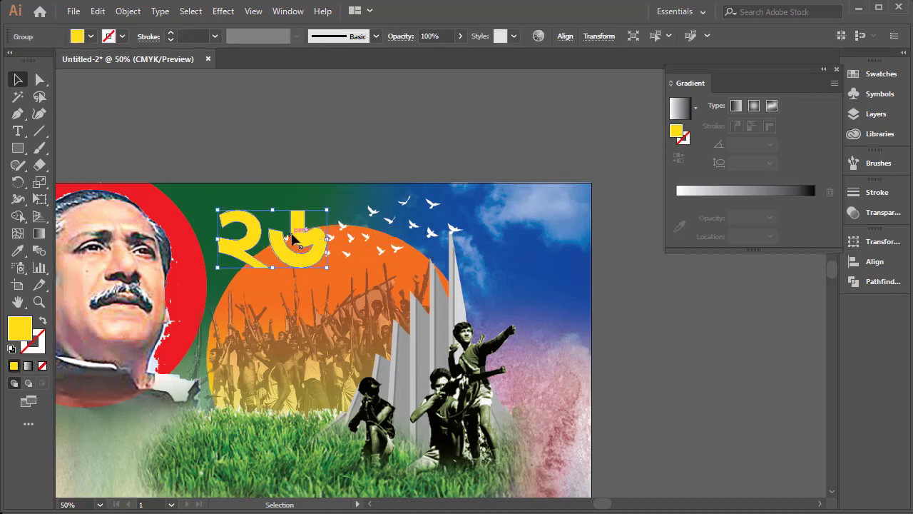
{"action": "left_click_drag", "start_coordinate": [293, 238], "coordinate": [387, 182]}
{"action": "key", "text": "ctrl+z"}
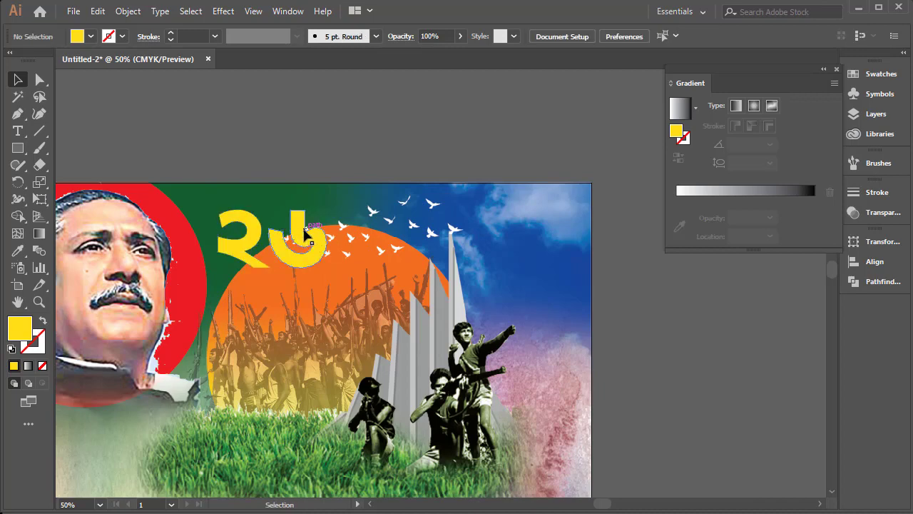
{"action": "left_click_drag", "start_coordinate": [305, 232], "coordinate": [305, 292]}
{"action": "key", "text": "ctrl+z"}
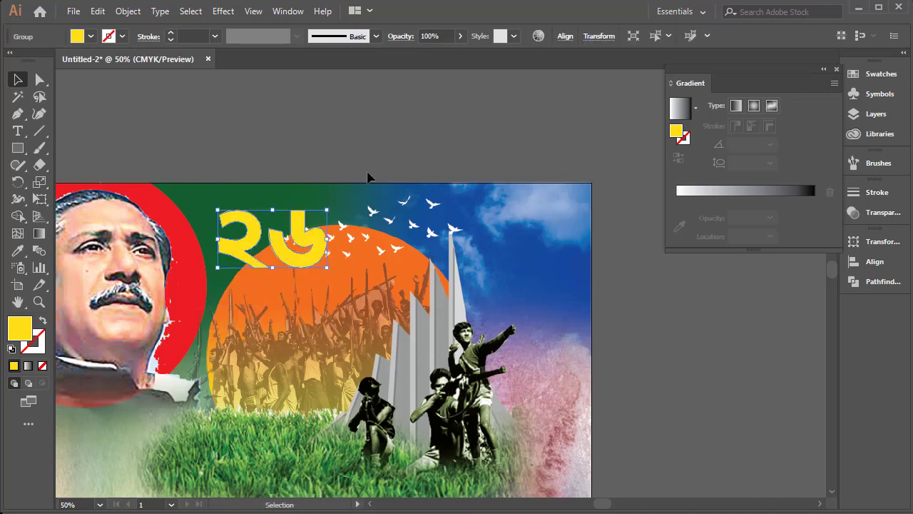
{"action": "left_click", "coordinate": [368, 176]}
Step: Give the selected ২৬ numeral group a red outline stroke
{"action": "key", "text": "a"}
{"action": "left_click", "coordinate": [293, 241]}
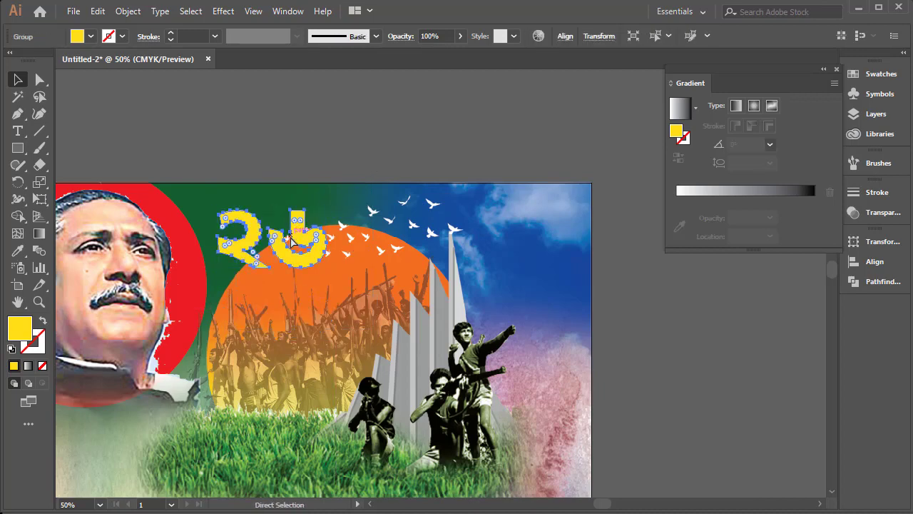
{"action": "key", "text": "v"}
{"action": "left_click", "coordinate": [115, 36]}
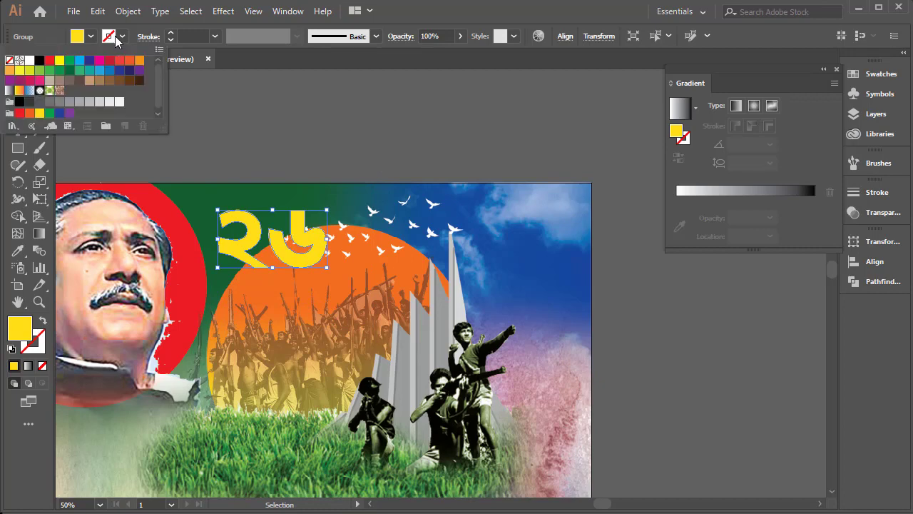
{"action": "left_click", "coordinate": [48, 60]}
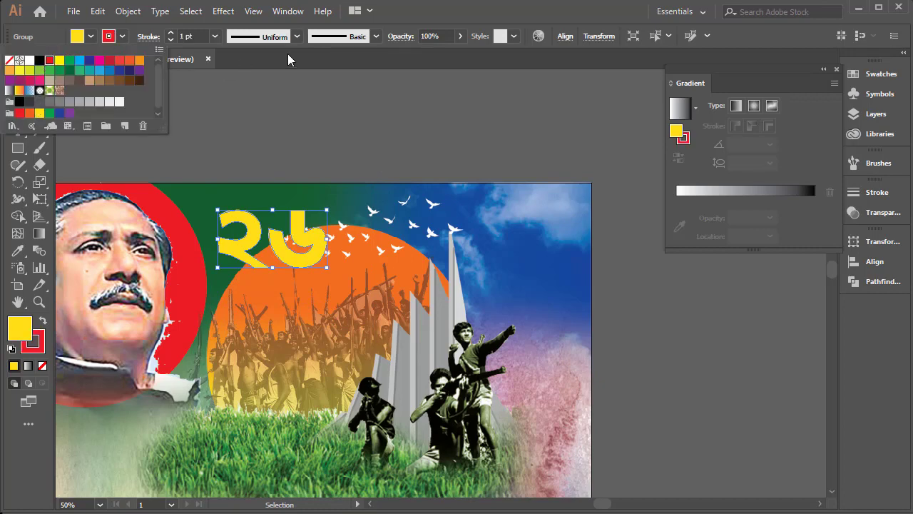
Step: Adjust the numeral's red stroke weight from 30 pt down to 13 pt
{"action": "left_click", "coordinate": [194, 36]}
{"action": "type", "text": "30"}
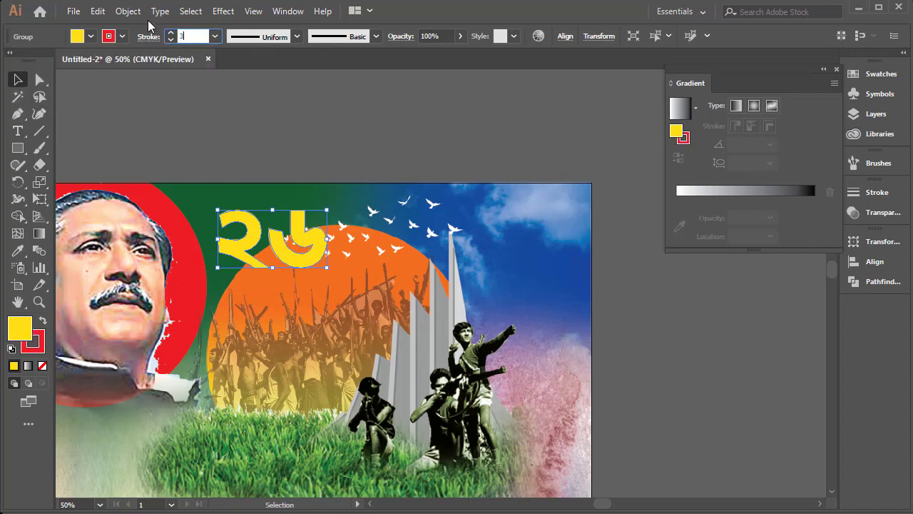
{"action": "key", "text": "Return"}
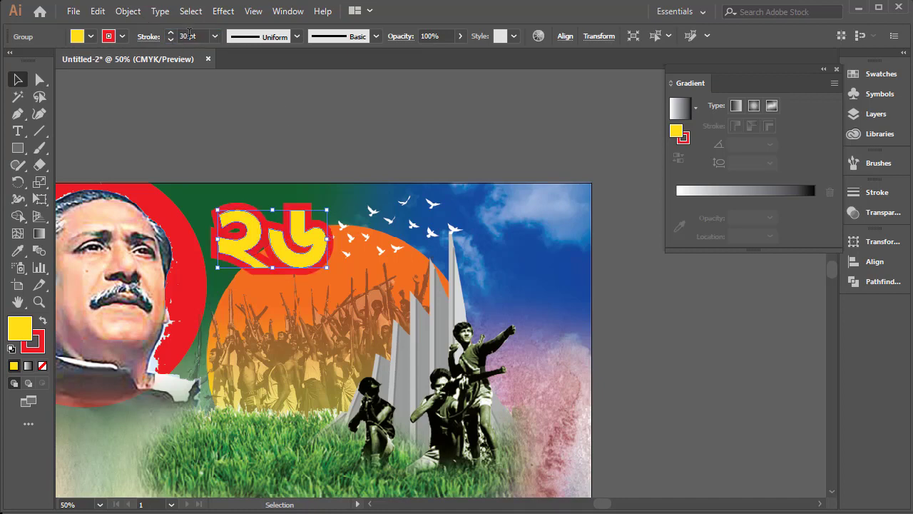
{"action": "left_click", "coordinate": [189, 35]}
{"action": "type", "text": "20"}
{"action": "key", "text": "Return"}
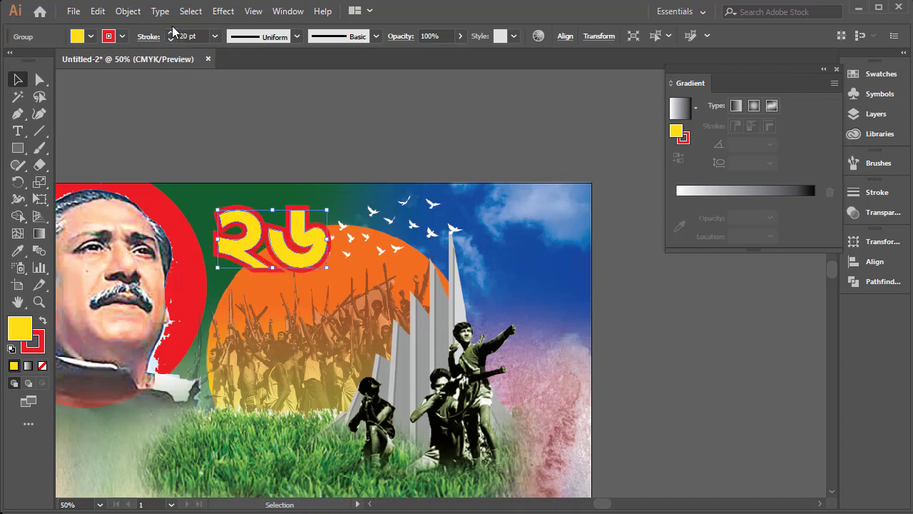
{"action": "left_click", "coordinate": [171, 41]}
{"action": "left_click", "coordinate": [171, 40]}
{"action": "left_click", "coordinate": [172, 40]}
{"action": "left_click", "coordinate": [172, 40]}
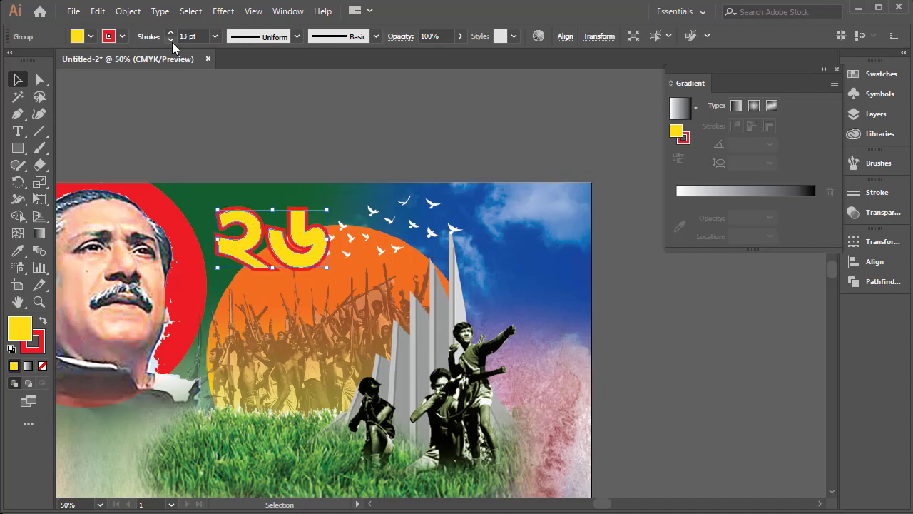
{"action": "left_click", "coordinate": [418, 145]}
{"action": "scroll", "coordinate": [321, 321], "scroll_direction": "down", "scroll_amount": 2}
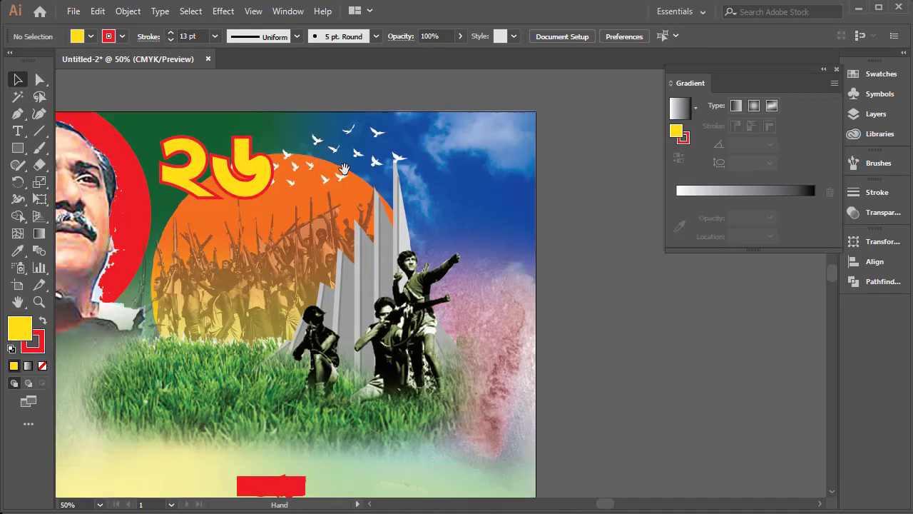
Step: Create a new enlarged text object reading মার্চ
{"action": "left_click", "coordinate": [18, 130]}
{"action": "left_click", "coordinate": [193, 107]}
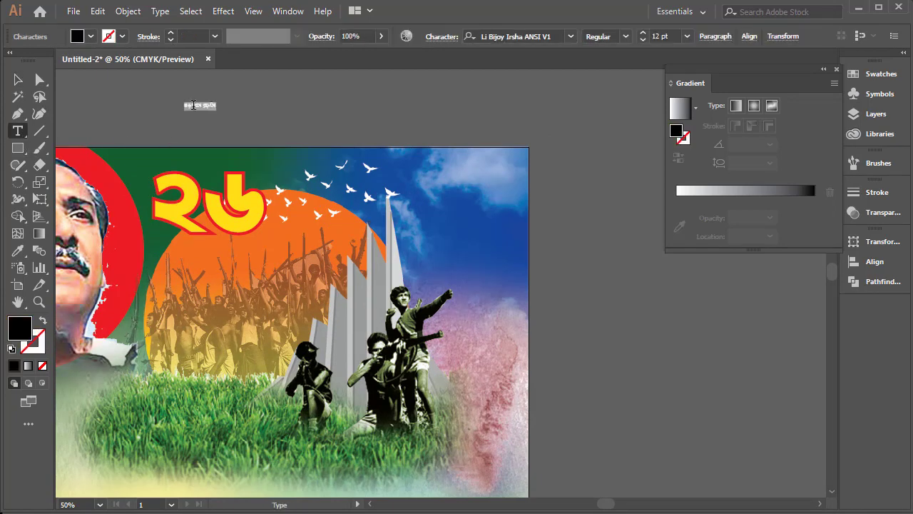
{"action": "type", "text": "j"}
{"action": "key", "text": "Escape"}
{"action": "left_click_drag", "start_coordinate": [196, 110], "coordinate": [267, 148]}
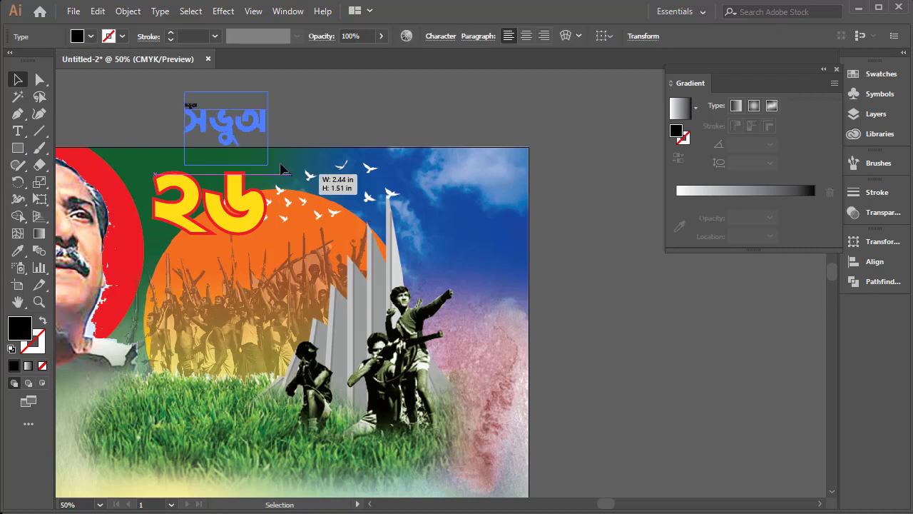
{"action": "double_click", "coordinate": [230, 128]}
{"action": "type", "text": "mfy"}
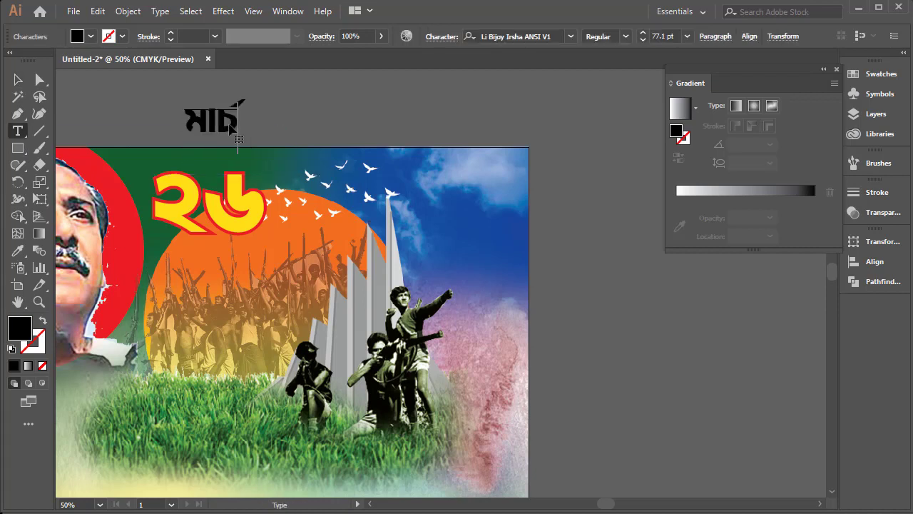
{"action": "key", "text": "Escape"}
Step: Place মার্চ just below the ২৬ numeral and fill it white
{"action": "mouse_move", "coordinate": [228, 122]}
{"action": "left_mouse_down"}
{"action": "mouse_move", "coordinate": [288, 234]}
{"action": "mouse_move", "coordinate": [308, 237]}
{"action": "mouse_move", "coordinate": [315, 218]}
{"action": "mouse_move", "coordinate": [317, 230]}
{"action": "left_mouse_up"}
{"action": "left_click_drag", "start_coordinate": [266, 242], "coordinate": [270, 243]}
{"action": "left_click", "coordinate": [91, 36]}
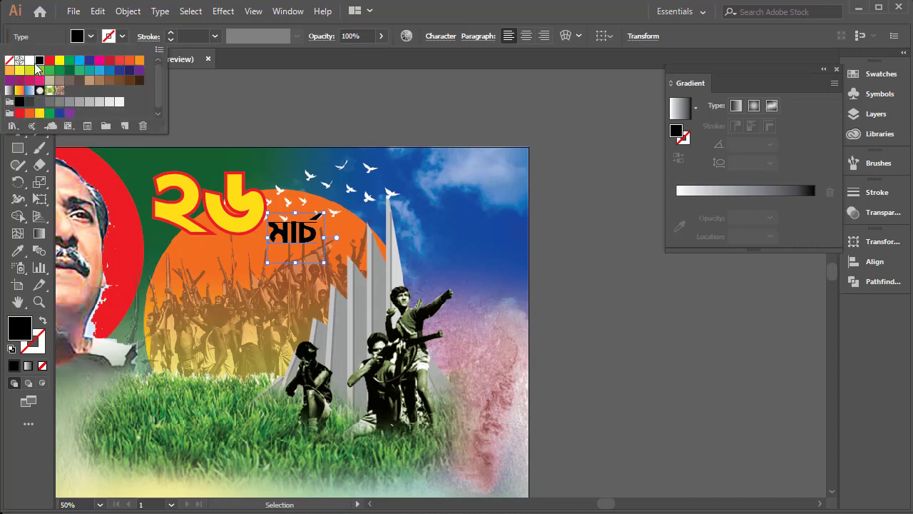
{"action": "left_click", "coordinate": [30, 61]}
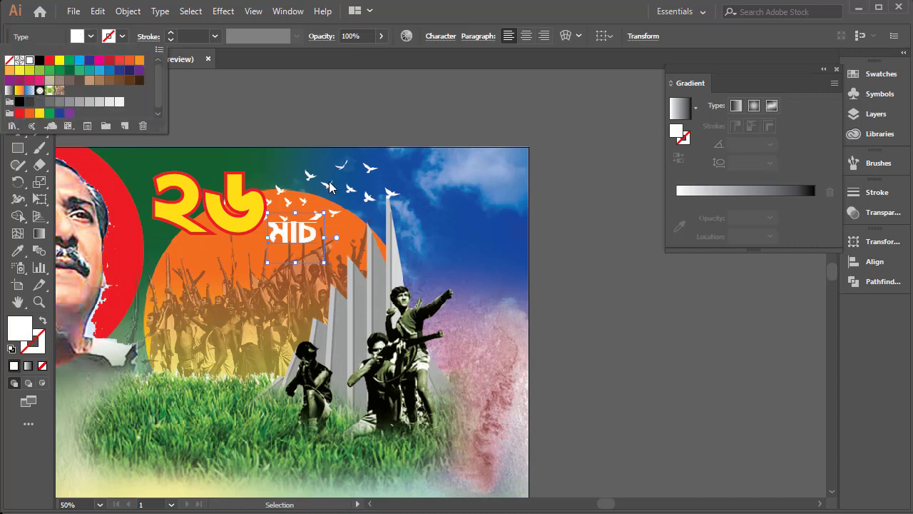
{"action": "key", "text": "Escape"}
Step: Give মার্চ a black outline with a 12 pt stroke weight
{"action": "left_click", "coordinate": [210, 204]}
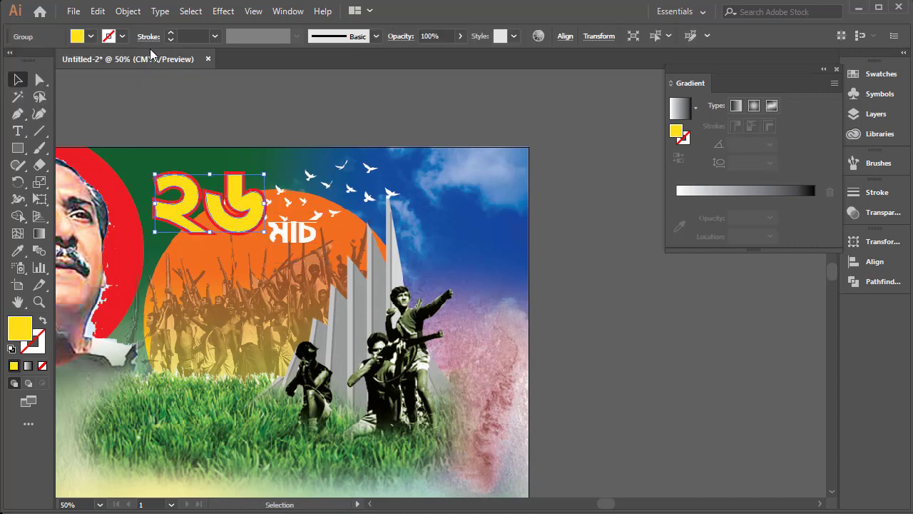
{"action": "left_click", "coordinate": [312, 239]}
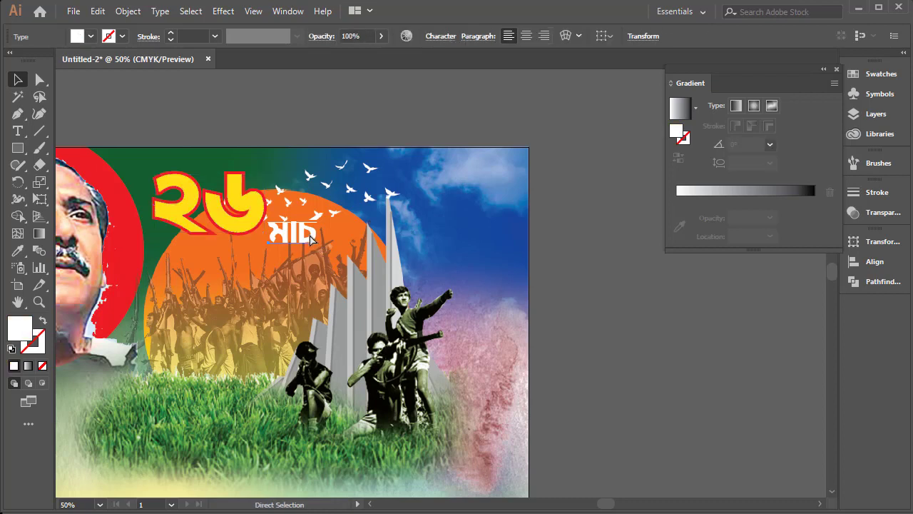
{"action": "left_click", "coordinate": [122, 37]}
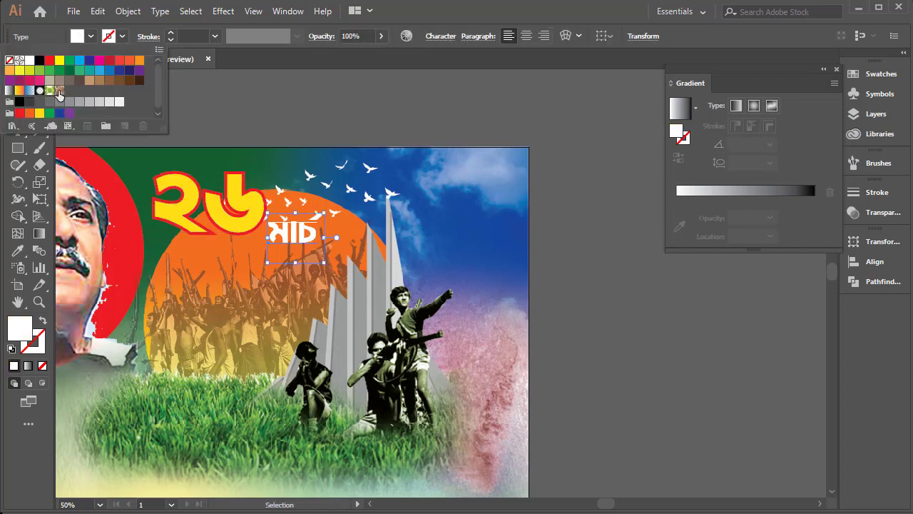
{"action": "left_click", "coordinate": [21, 101]}
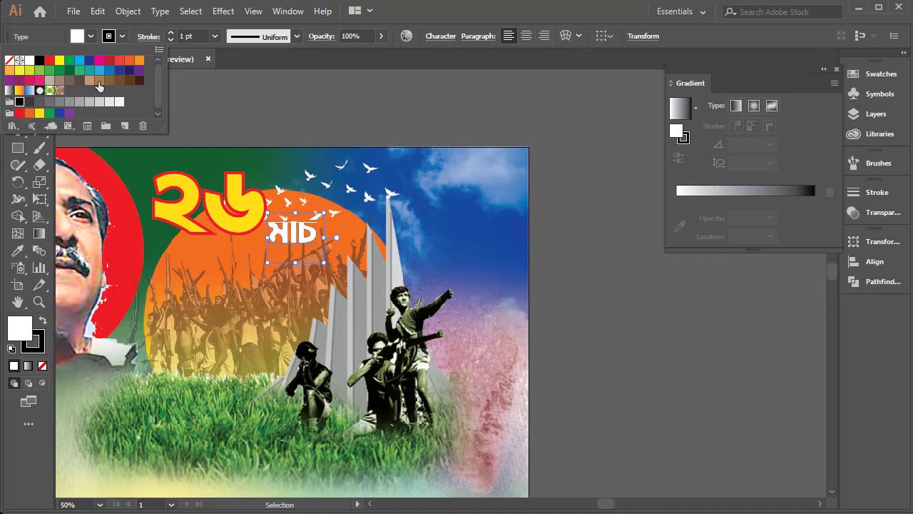
{"action": "left_click", "coordinate": [171, 33]}
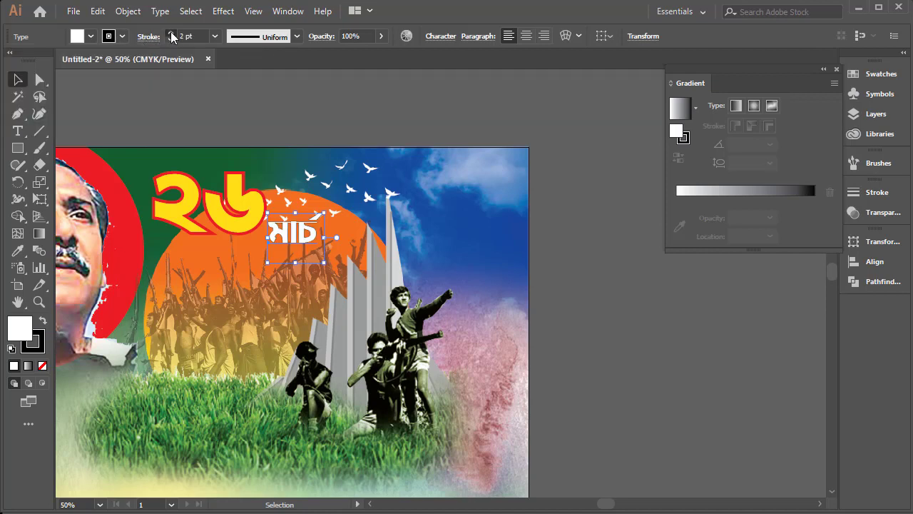
{"action": "left_click", "coordinate": [171, 33]}
{"action": "left_click", "coordinate": [171, 33]}
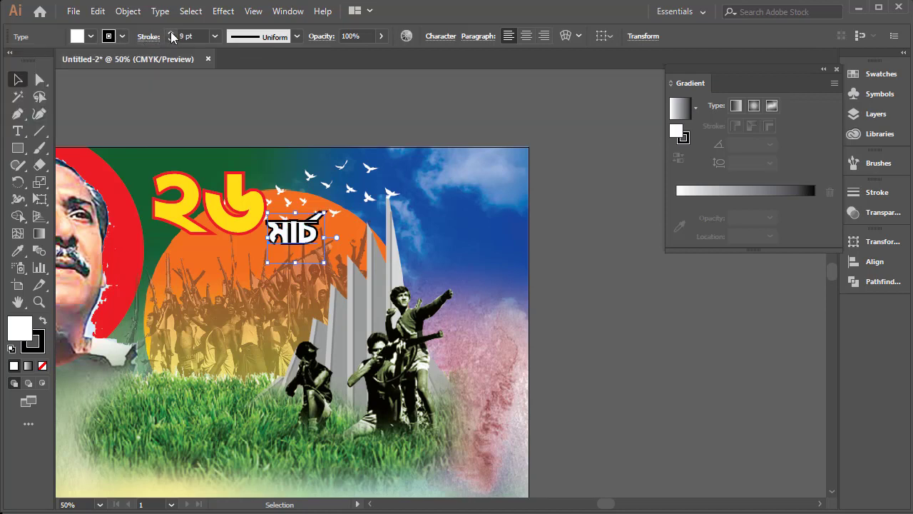
{"action": "left_click", "coordinate": [172, 32]}
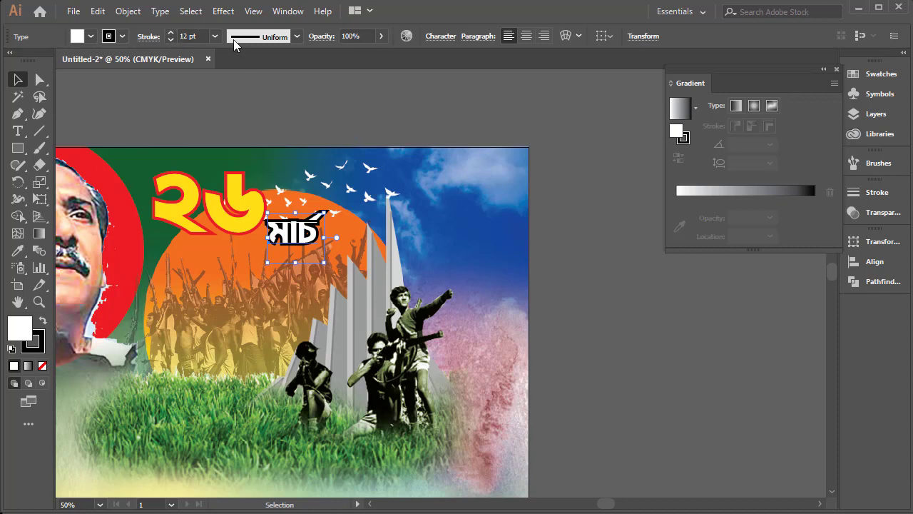
{"action": "left_click", "coordinate": [259, 87]}
{"action": "left_click_drag", "start_coordinate": [213, 214], "coordinate": [207, 144]}
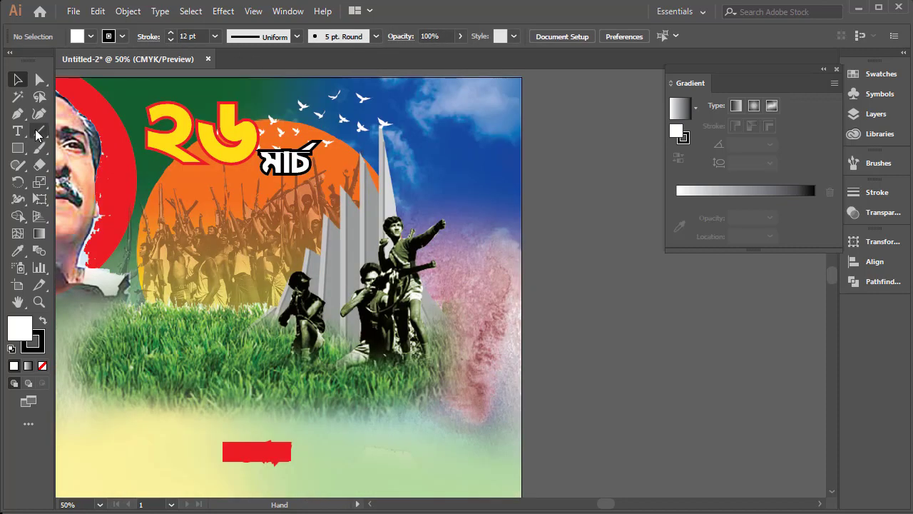
{"action": "left_click", "coordinate": [19, 132]}
Step: Add a new text line below মার্চ reading মহান
{"action": "left_click", "coordinate": [208, 193]}
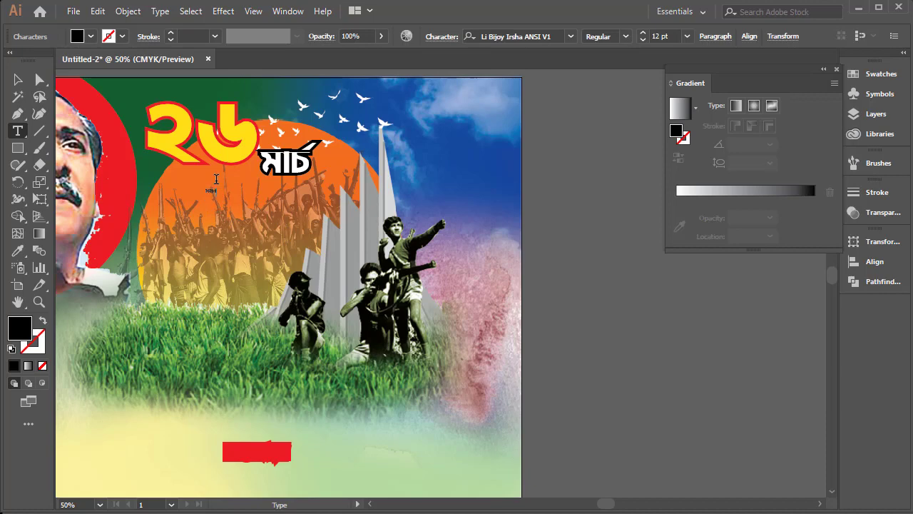
{"action": "key", "text": "Escape"}
{"action": "key", "text": "Escape"}
{"action": "double_click", "coordinate": [241, 208]}
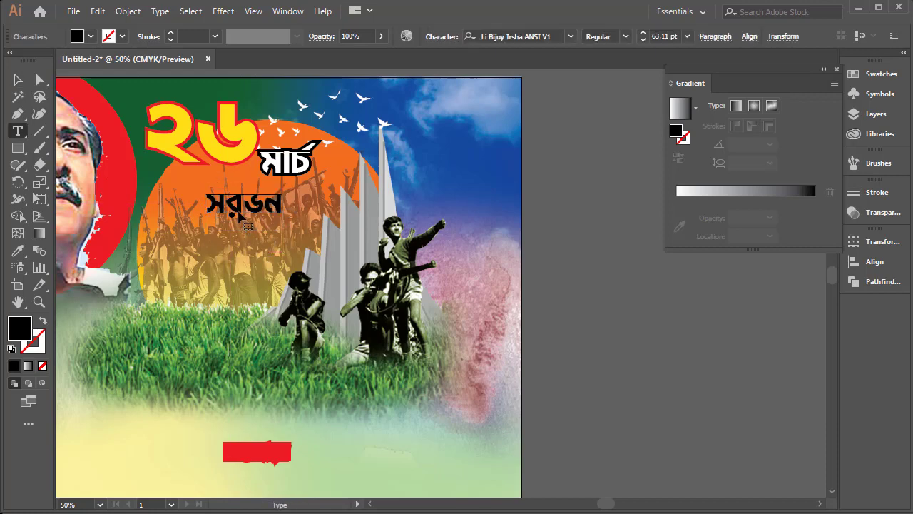
{"action": "key", "text": "ctrl+a"}
{"action": "type", "text": "mifv"}
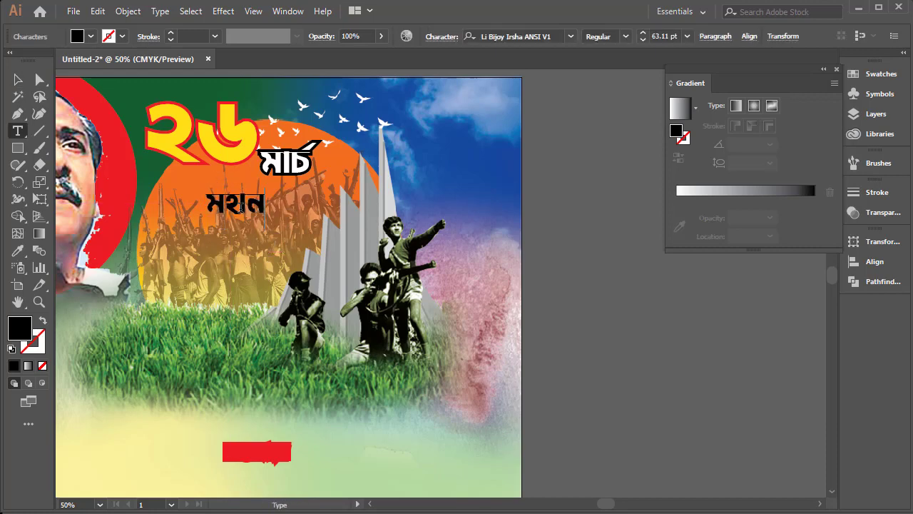
Step: Set মহান in Li Hasan Meghaloy ANSI V1 and scale it up
{"action": "key", "text": "ctrl+a"}
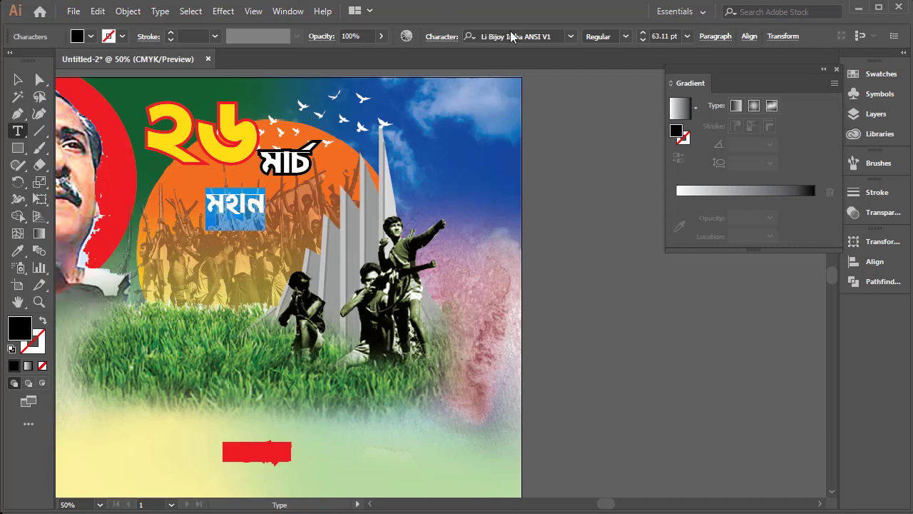
{"action": "left_click", "coordinate": [570, 40]}
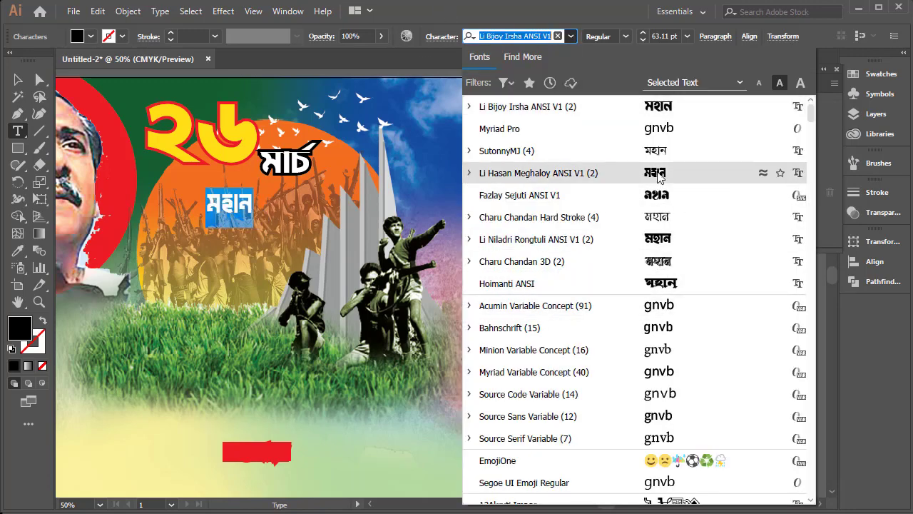
{"action": "left_click", "coordinate": [658, 177]}
{"action": "left_click", "coordinate": [17, 79]}
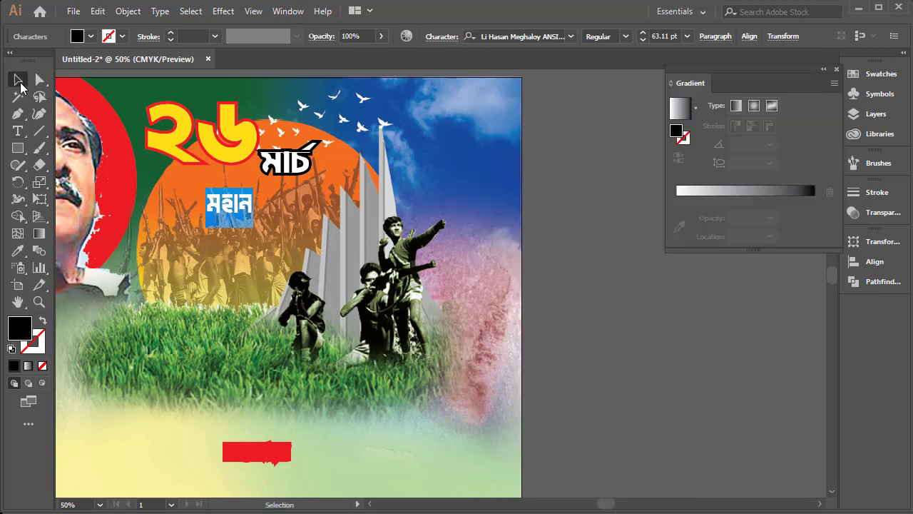
{"action": "mouse_move", "coordinate": [254, 208]}
{"action": "left_mouse_down"}
{"action": "mouse_move", "coordinate": [261, 207]}
{"action": "mouse_move", "coordinate": [236, 196]}
{"action": "left_mouse_up"}
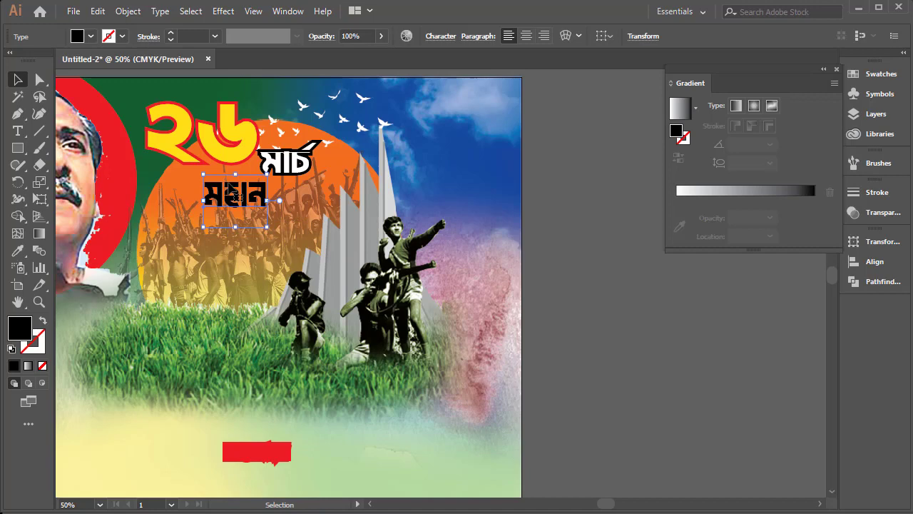
Step: Give মহান a white outline raised to 16 pt
{"action": "key", "text": "ctrl"}
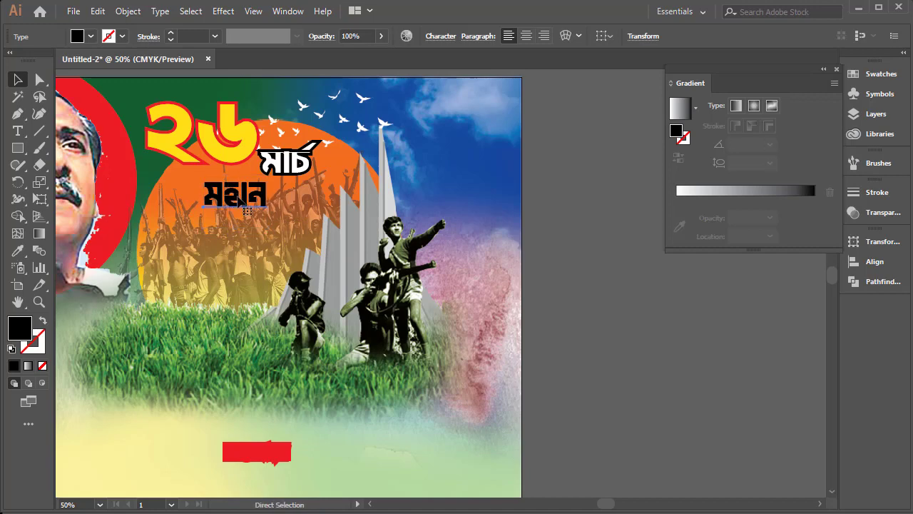
{"action": "left_click", "coordinate": [120, 36]}
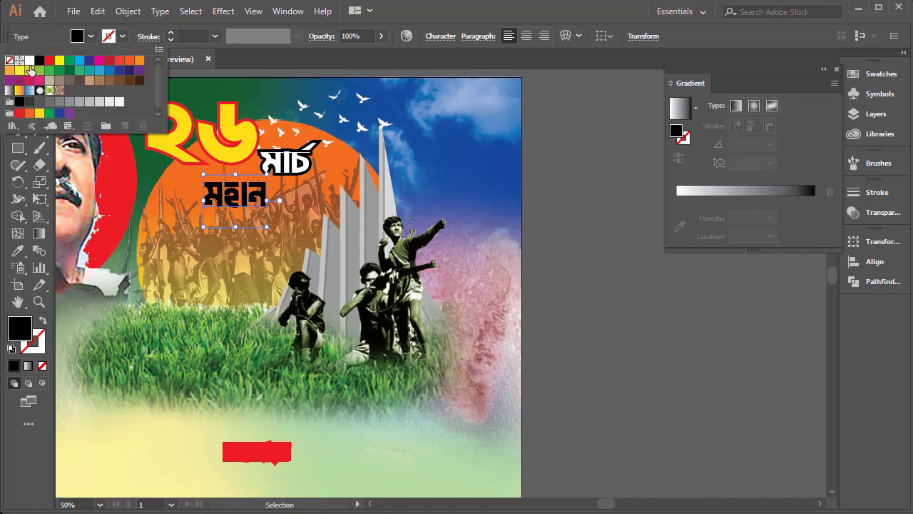
{"action": "left_click", "coordinate": [29, 60]}
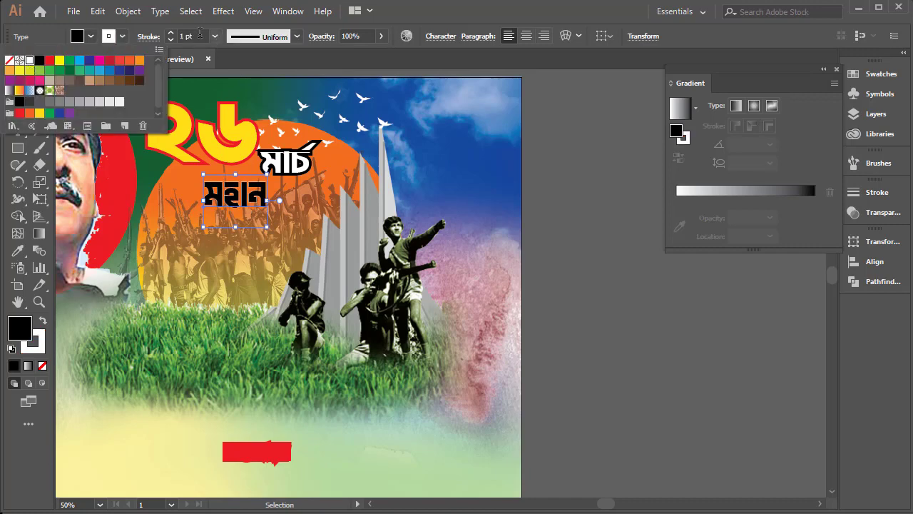
{"action": "left_click", "coordinate": [171, 34]}
{"action": "left_click", "coordinate": [171, 33]}
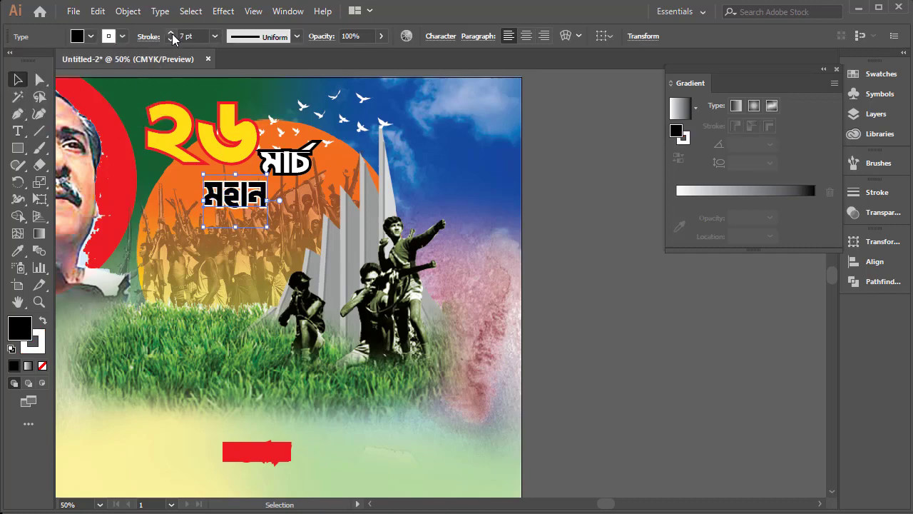
{"action": "left_click", "coordinate": [171, 33]}
{"action": "left_click", "coordinate": [171, 33]}
{"action": "left_click", "coordinate": [171, 33]}
{"action": "left_click", "coordinate": [172, 34]}
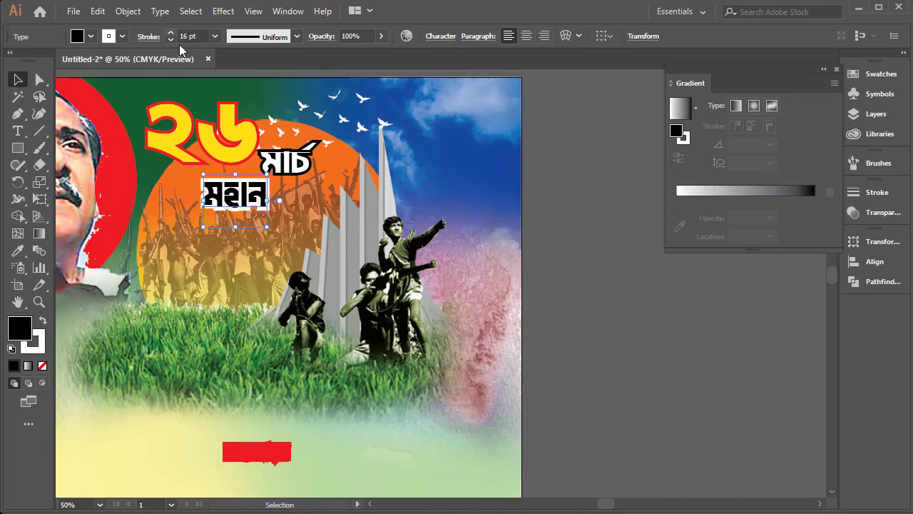
Step: Shrink the মহান text slightly around its centre
{"action": "left_click", "coordinate": [281, 231]}
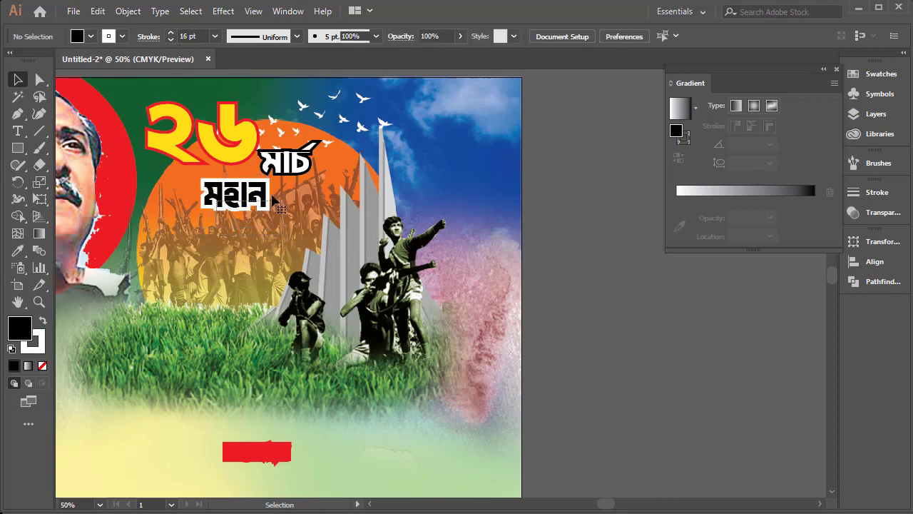
{"action": "left_click", "coordinate": [269, 201]}
{"action": "left_click_drag", "start_coordinate": [269, 200], "coordinate": [252, 202]}
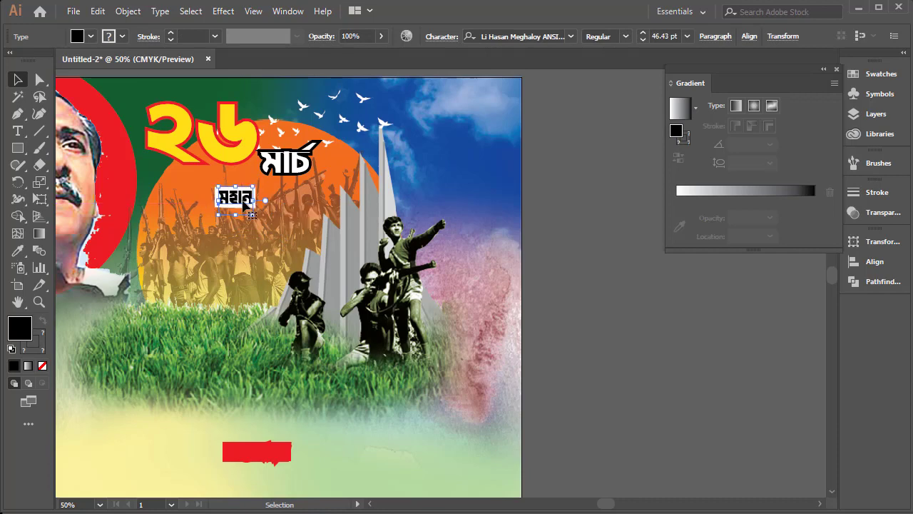
{"action": "left_click", "coordinate": [271, 214]}
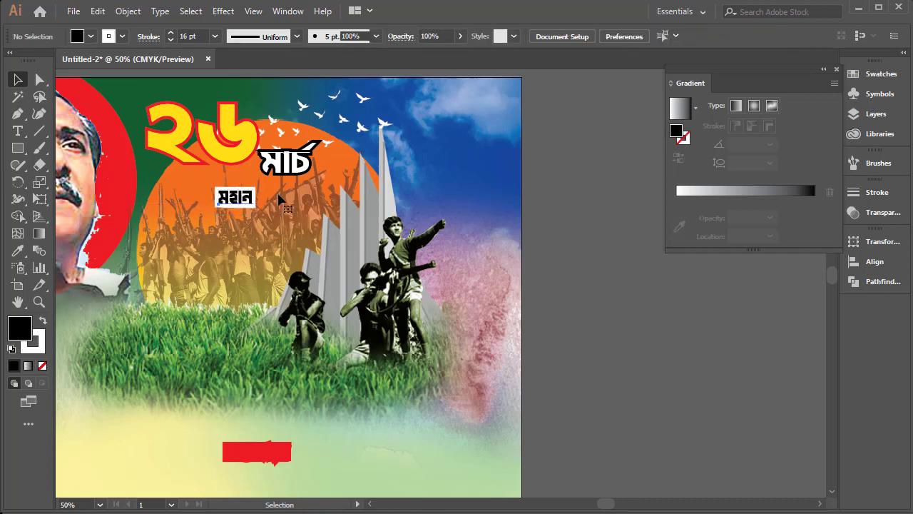
{"action": "left_click", "coordinate": [218, 90]}
{"action": "left_click", "coordinate": [167, 87]}
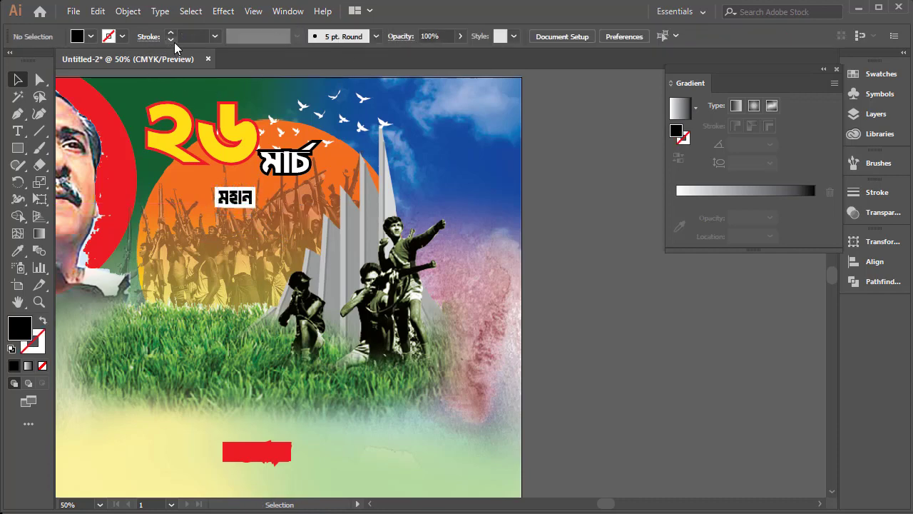
Step: Thin the white outline on মহান to 15 pt
{"action": "left_click", "coordinate": [245, 204]}
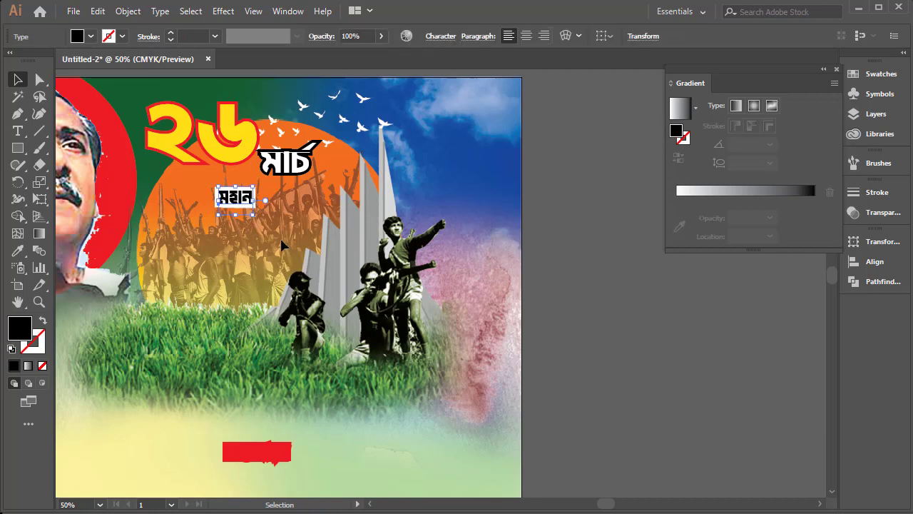
{"action": "left_click", "coordinate": [306, 262]}
{"action": "left_click", "coordinate": [235, 200]}
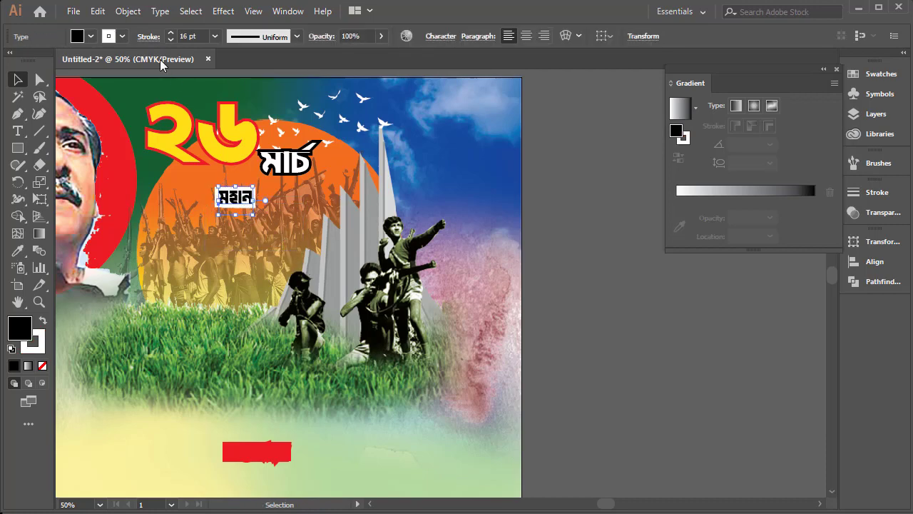
{"action": "left_click", "coordinate": [169, 40]}
{"action": "left_click", "coordinate": [273, 227]}
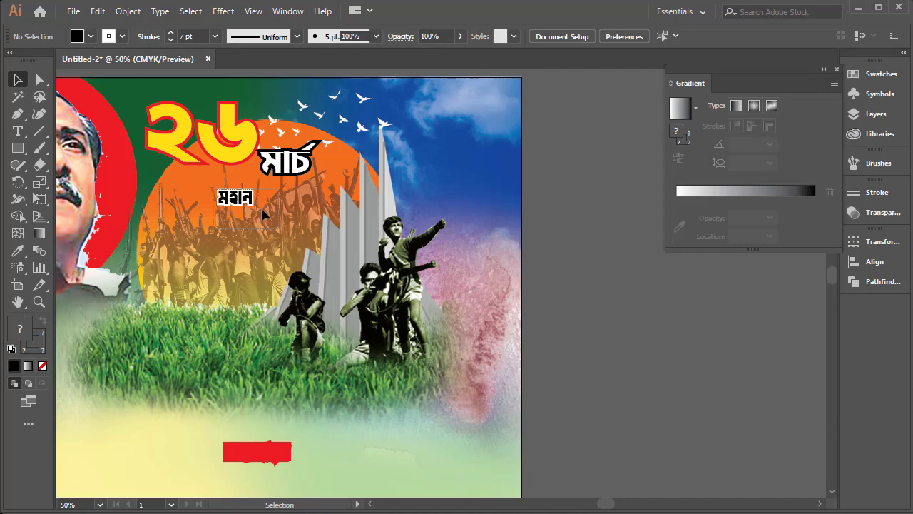
{"action": "left_click", "coordinate": [214, 194]}
Step: Zoom in on the headline and enlarge মহান to about 70 pt
{"action": "left_click", "coordinate": [229, 178]}
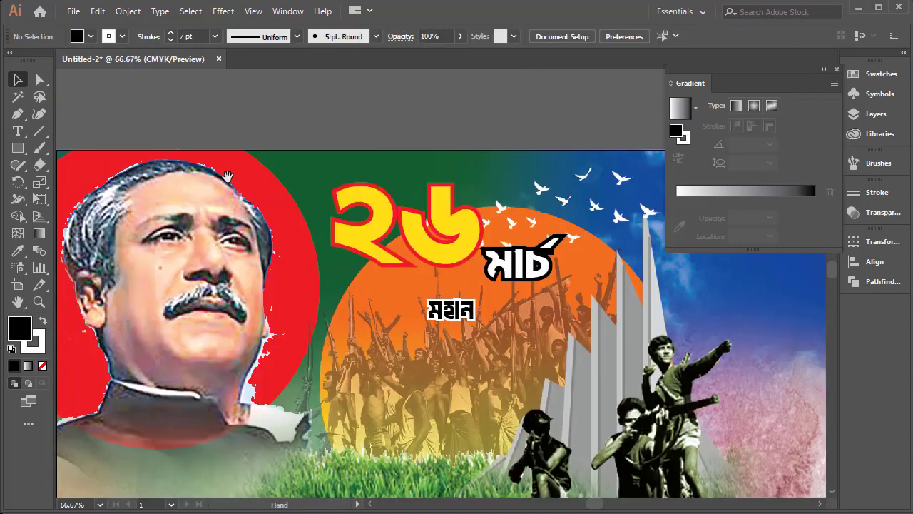
{"action": "left_click_drag", "start_coordinate": [507, 379], "coordinate": [417, 265]}
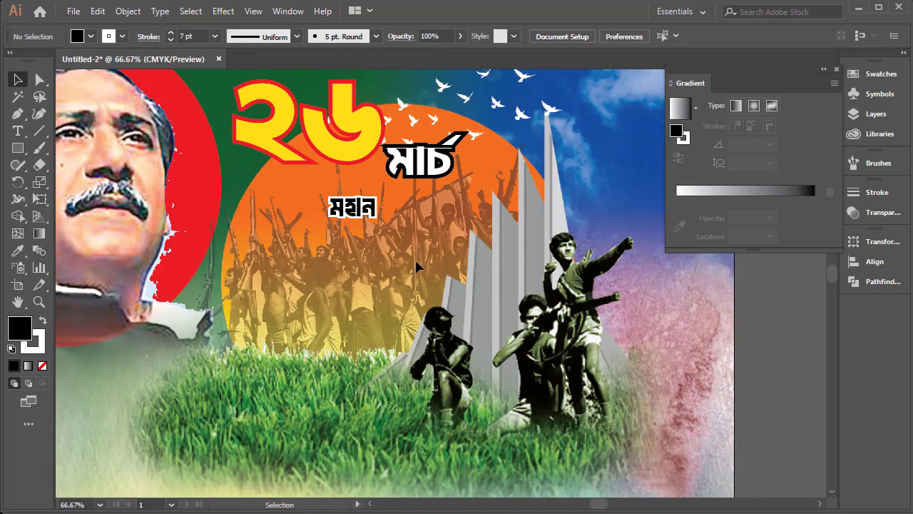
{"action": "left_click", "coordinate": [377, 220]}
{"action": "left_click_drag", "start_coordinate": [380, 214], "coordinate": [391, 214]}
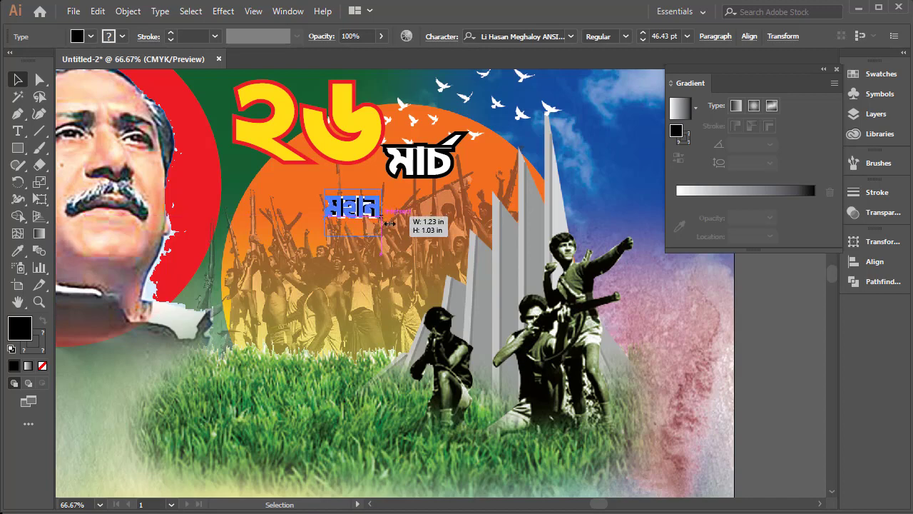
{"action": "left_click", "coordinate": [471, 255]}
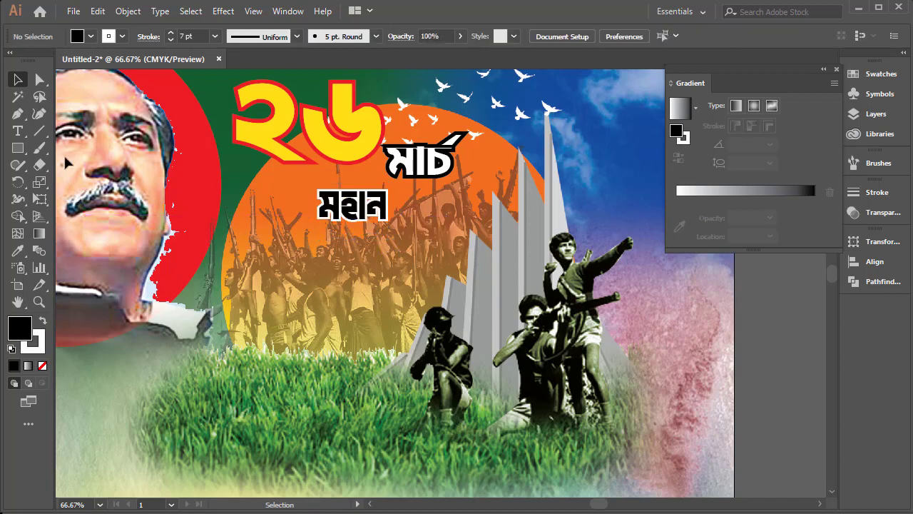
{"action": "left_click", "coordinate": [17, 131]}
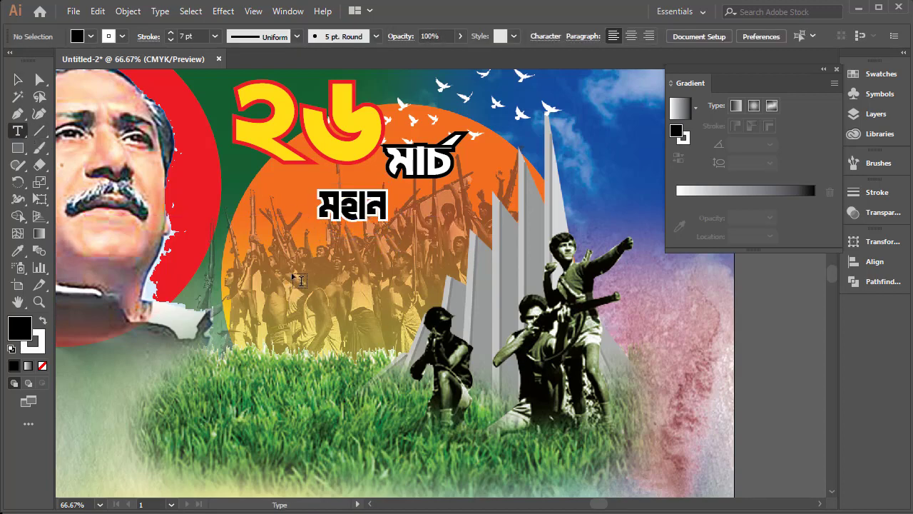
Step: Add large two-line স্বাধীনতা দিবস text and shift মহান down-left above it
{"action": "left_click", "coordinate": [294, 272]}
{"action": "key", "text": "BackSpace"}
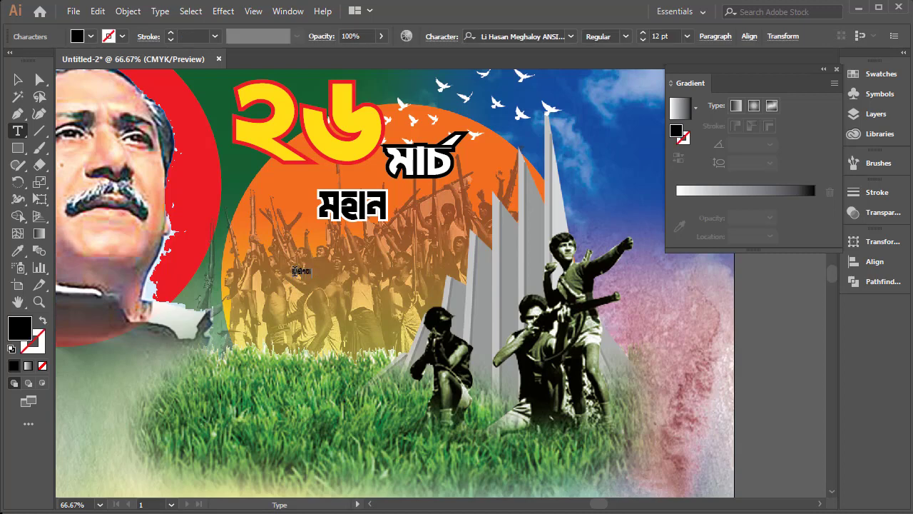
{"action": "key", "text": "Escape"}
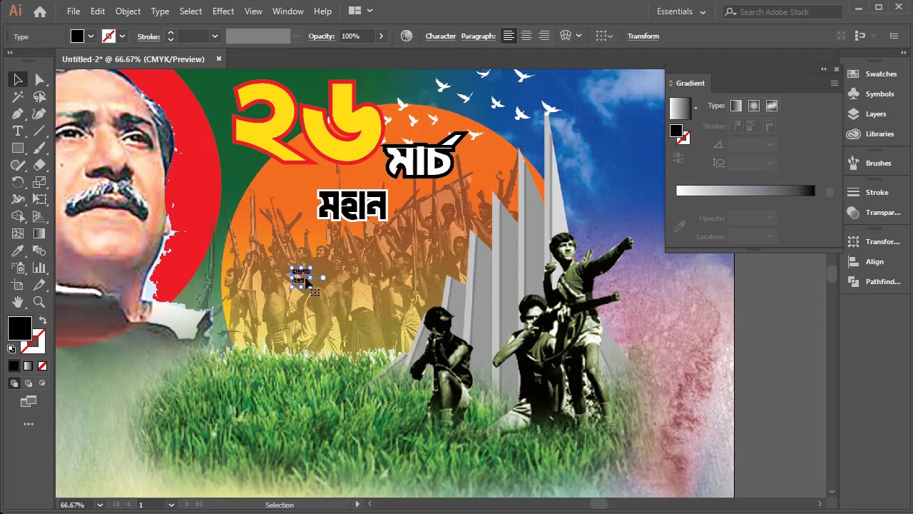
{"action": "left_click_drag", "start_coordinate": [311, 287], "coordinate": [420, 371]}
{"action": "left_click_drag", "start_coordinate": [330, 233], "coordinate": [383, 305]}
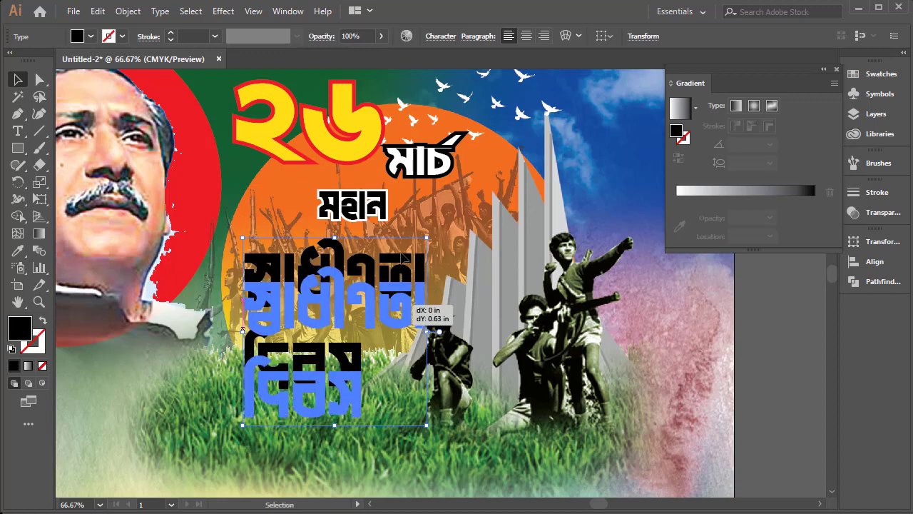
{"action": "left_click_drag", "start_coordinate": [335, 218], "coordinate": [278, 255]}
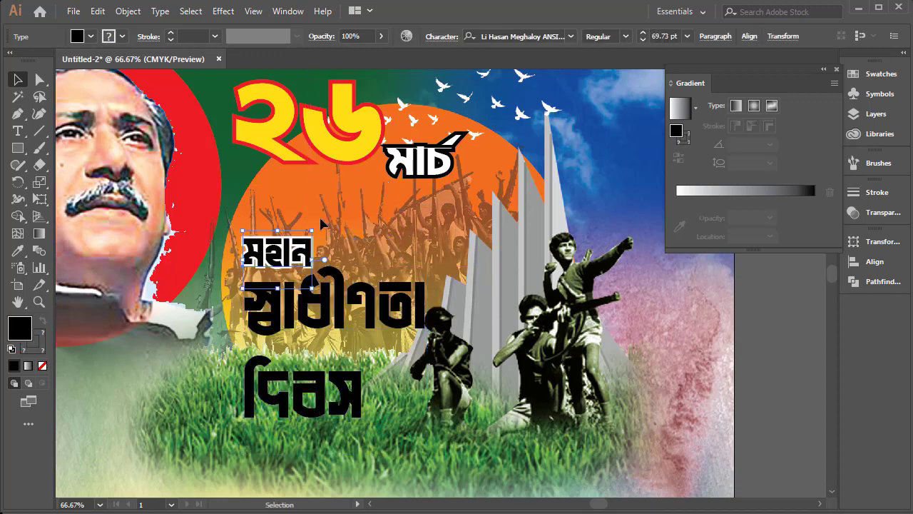
Step: Enlarge মহান and place মার্চ right beside ২৬
{"action": "left_click_drag", "start_coordinate": [316, 231], "coordinate": [330, 226]}
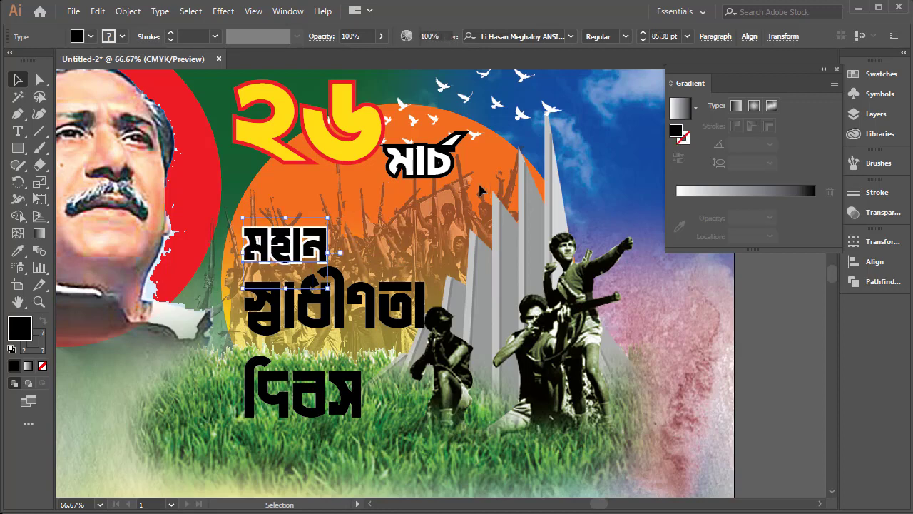
{"action": "left_click", "coordinate": [492, 191]}
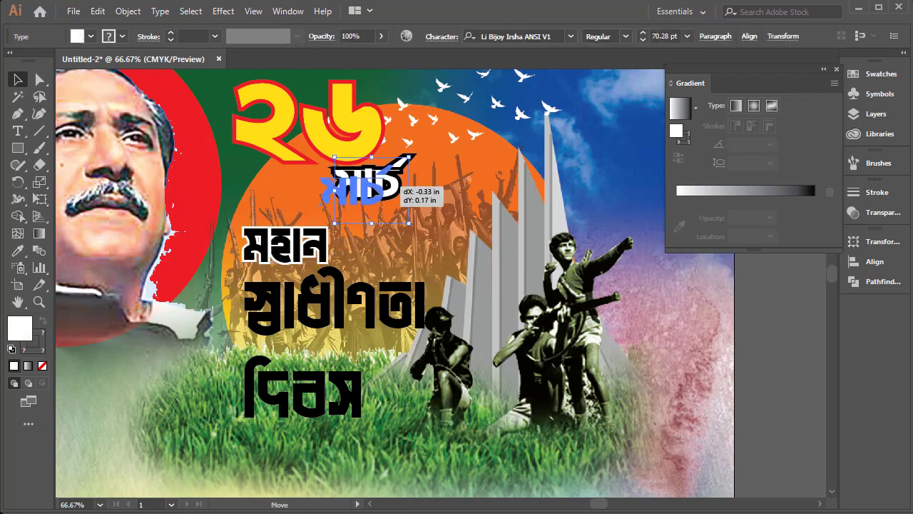
{"action": "mouse_move", "coordinate": [425, 166]}
{"action": "left_mouse_down"}
{"action": "mouse_move", "coordinate": [359, 195]}
{"action": "mouse_move", "coordinate": [407, 205]}
{"action": "mouse_move", "coordinate": [445, 165]}
{"action": "left_mouse_up"}
{"action": "left_click", "coordinate": [356, 125], "text": "shift"}
{"action": "left_click", "coordinate": [439, 243]}
{"action": "left_click", "coordinate": [495, 202]}
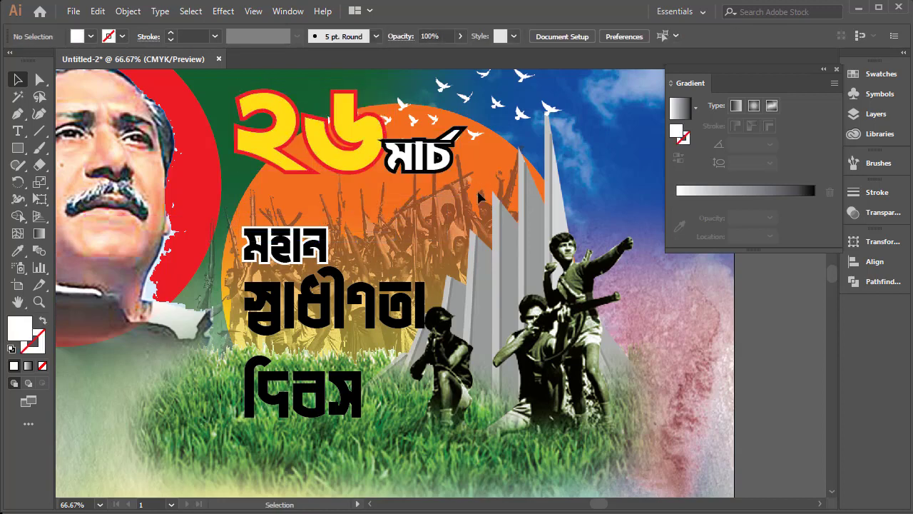
Step: Move the ২৬ মার্চ headline lower on the poster
{"action": "left_click_drag", "start_coordinate": [358, 135], "coordinate": [359, 174]}
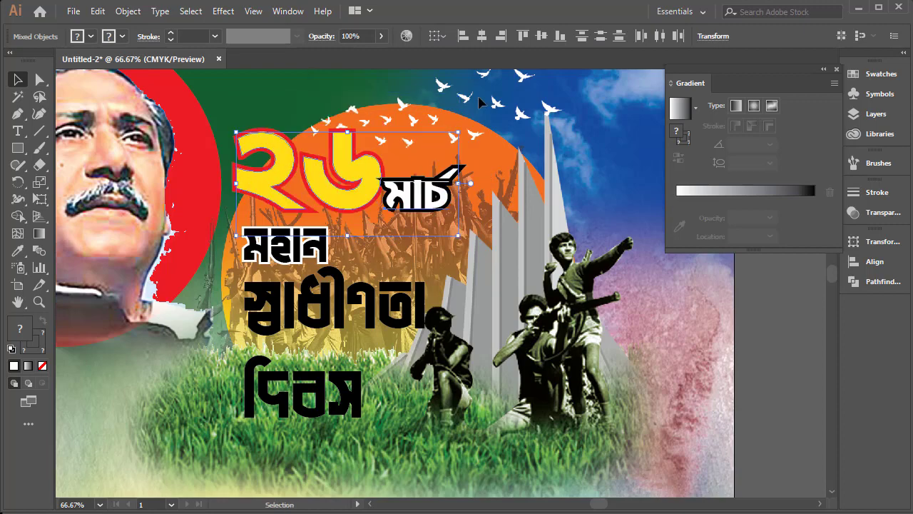
{"action": "left_click", "coordinate": [398, 338]}
{"action": "scroll", "coordinate": [398, 338], "scroll_direction": "down", "scroll_amount": 5}
{"action": "scroll", "coordinate": [397, 338], "scroll_direction": "right", "scroll_amount": 3}
{"action": "scroll", "coordinate": [321, 271], "scroll_direction": "down", "scroll_amount": 1}
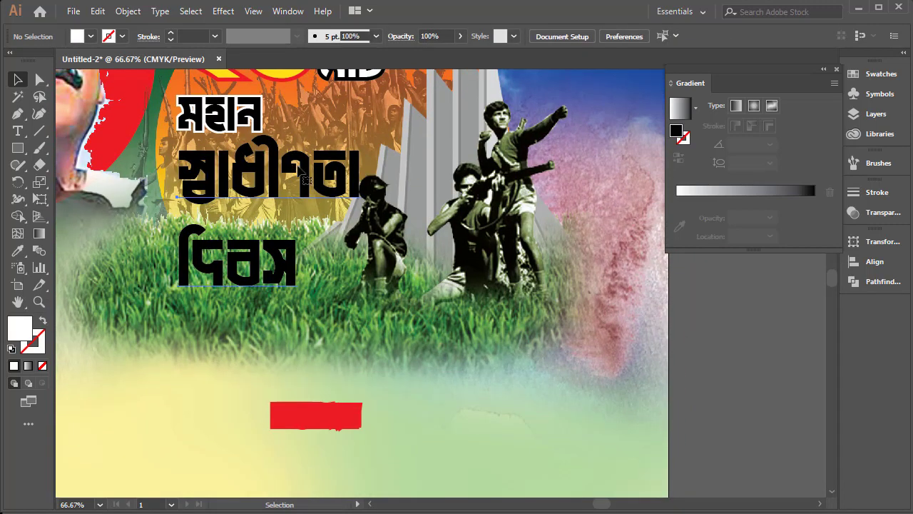
Step: Change স্বাধীনতা দিবস to the Li Al Quds ANSI V2 font
{"action": "left_click", "coordinate": [267, 244]}
{"action": "key", "text": "ctrl+minus"}
{"action": "scroll", "coordinate": [257, 236], "scroll_direction": "up", "scroll_amount": 5}
{"action": "scroll", "coordinate": [251, 223], "scroll_direction": "down", "scroll_amount": 4}
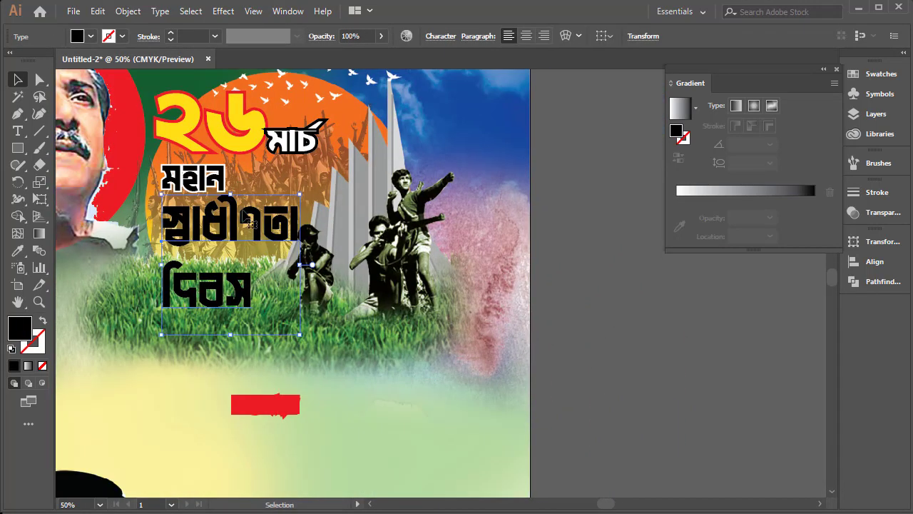
{"action": "double_click", "coordinate": [256, 230]}
{"action": "key", "text": "ctrl+a"}
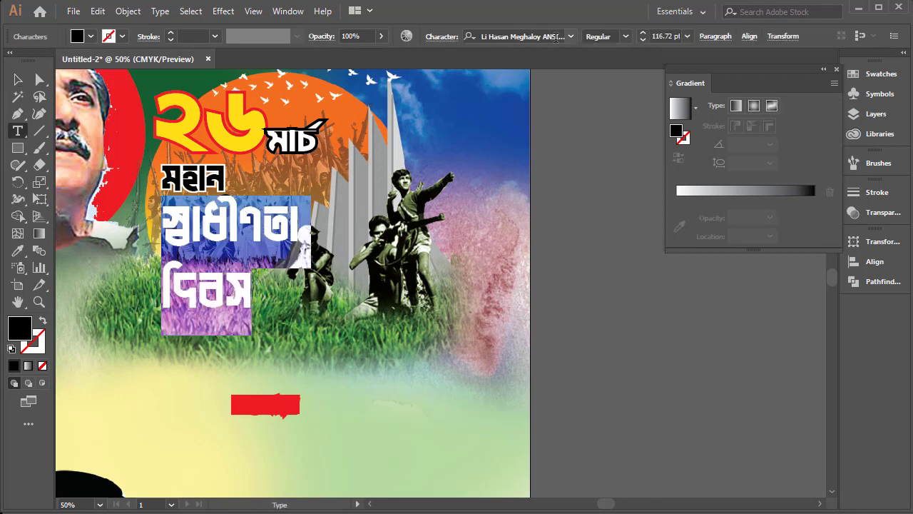
{"action": "left_click", "coordinate": [571, 36]}
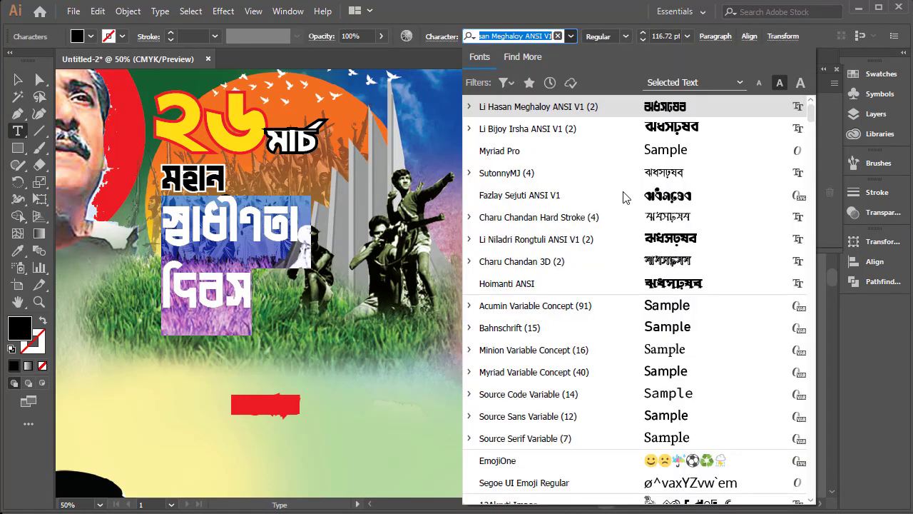
{"action": "type", "text": "Li Al Quds ANSI V2"}
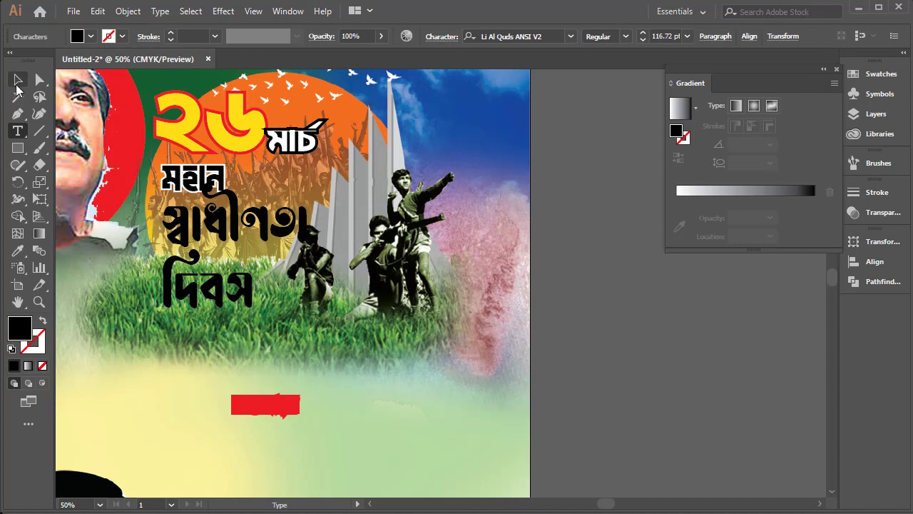
{"action": "left_click", "coordinate": [18, 79]}
Step: Move স্বাধীনতা দিবস lower-left, create outlines, and ungroup the words
{"action": "left_click_drag", "start_coordinate": [221, 258], "coordinate": [199, 299]}
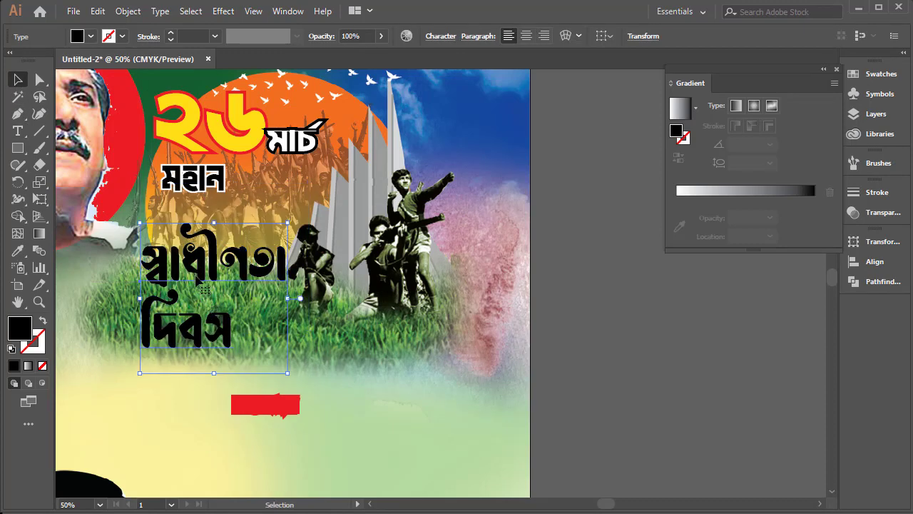
{"action": "right_click", "coordinate": [201, 275]}
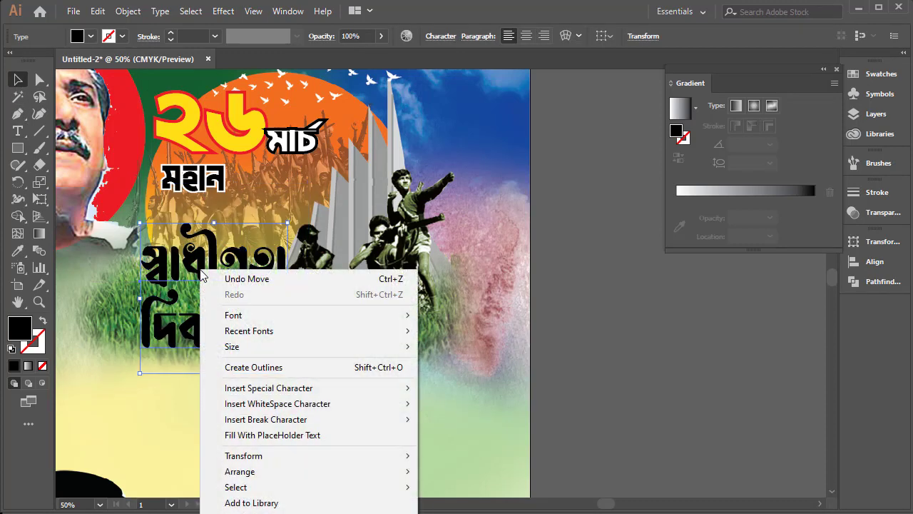
{"action": "left_click", "coordinate": [261, 367]}
{"action": "right_click", "coordinate": [211, 309]}
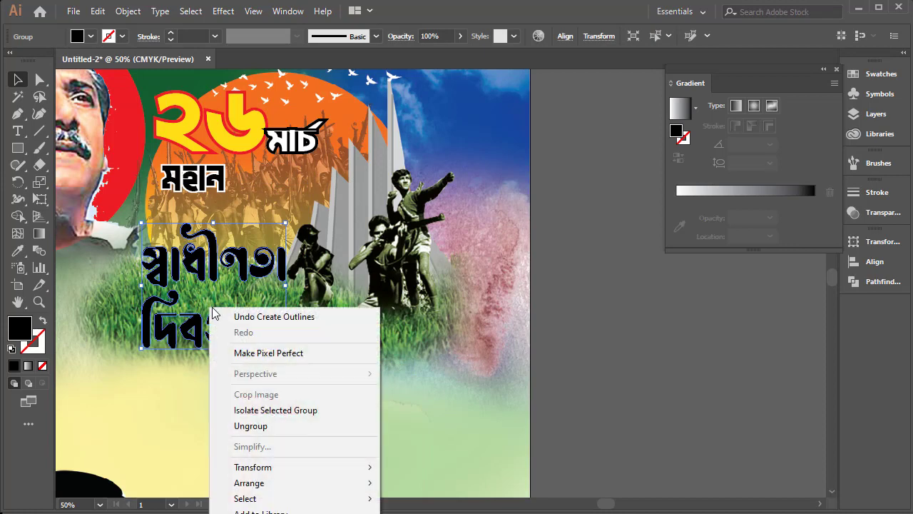
{"action": "left_click", "coordinate": [251, 426]}
{"action": "left_click", "coordinate": [327, 305]}
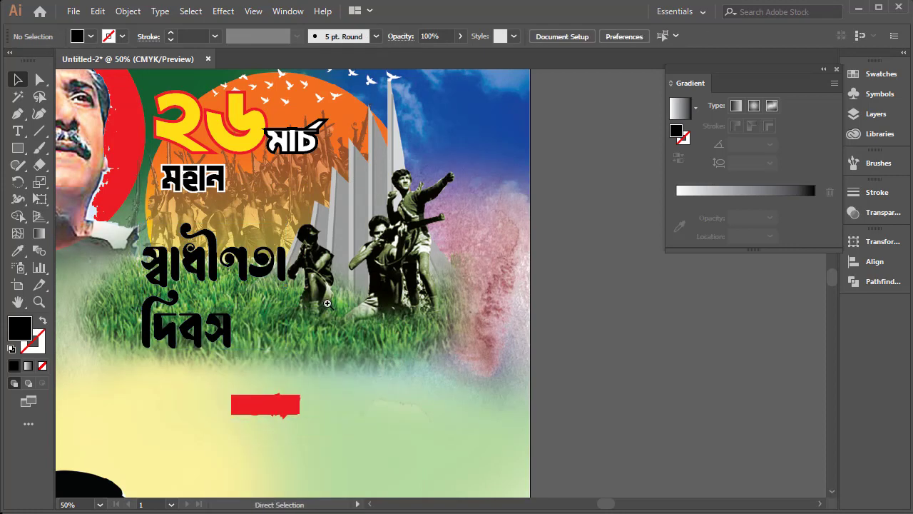
{"action": "left_click", "coordinate": [328, 304]}
Step: Centre দিবস under স্বাধীনতা, then enlarge and group both words
{"action": "left_click", "coordinate": [272, 345]}
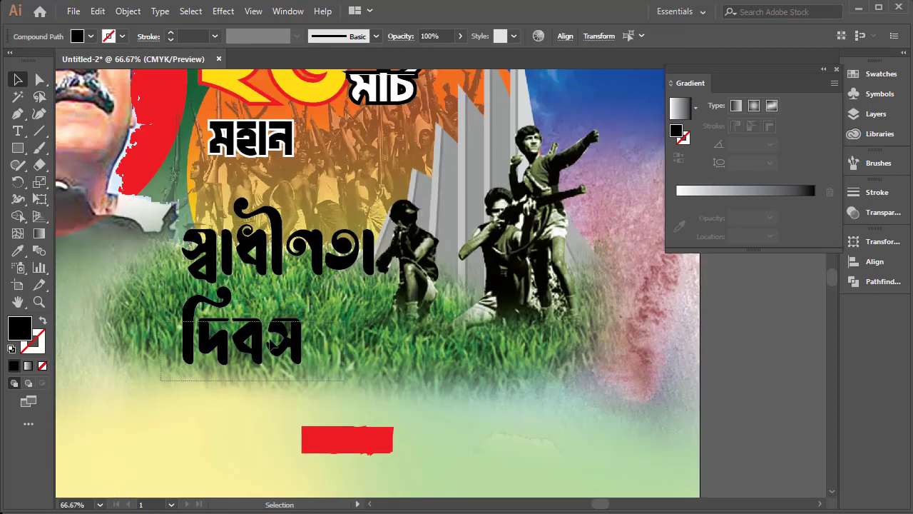
{"action": "left_click_drag", "start_coordinate": [273, 345], "coordinate": [319, 333]}
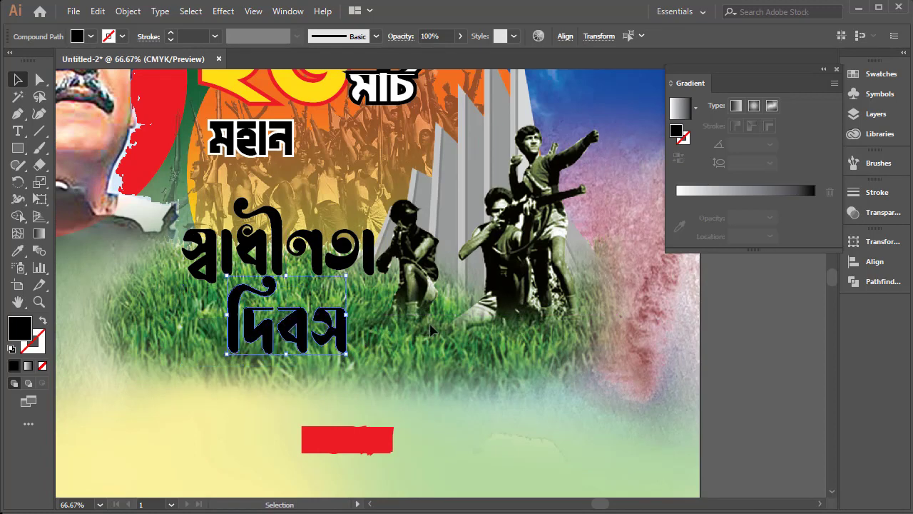
{"action": "left_click", "coordinate": [463, 361]}
{"action": "key", "text": "ctrl+a"}
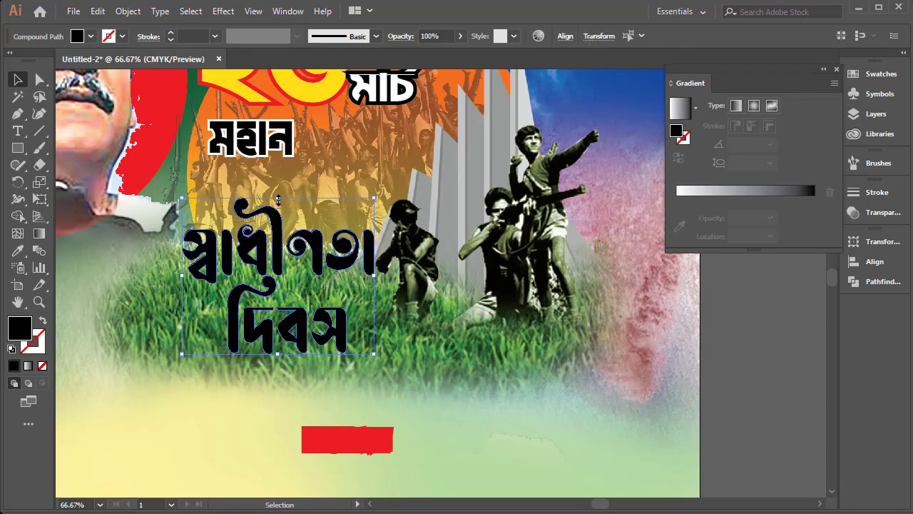
{"action": "mouse_move", "coordinate": [280, 220]}
{"action": "left_mouse_down"}
{"action": "mouse_move", "coordinate": [289, 218]}
{"action": "mouse_move", "coordinate": [263, 219]}
{"action": "left_mouse_up"}
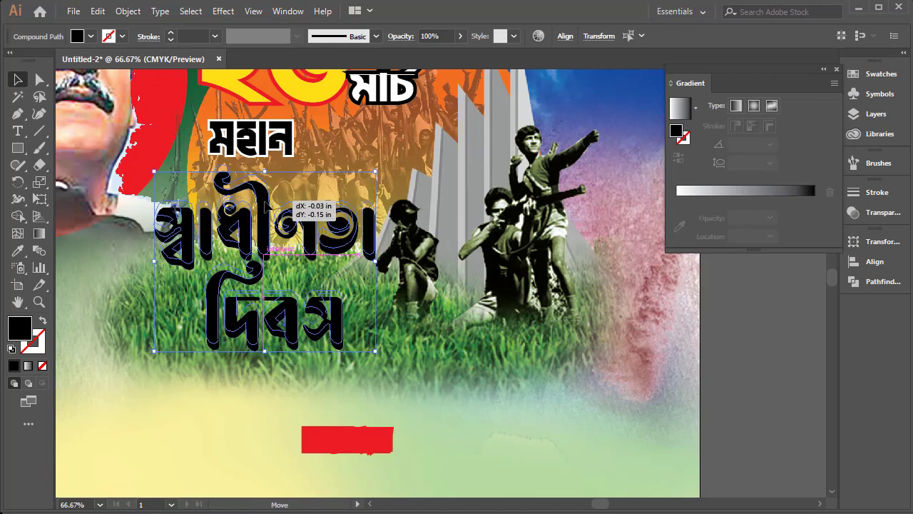
{"action": "key", "text": "a"}
{"action": "key", "text": "v"}
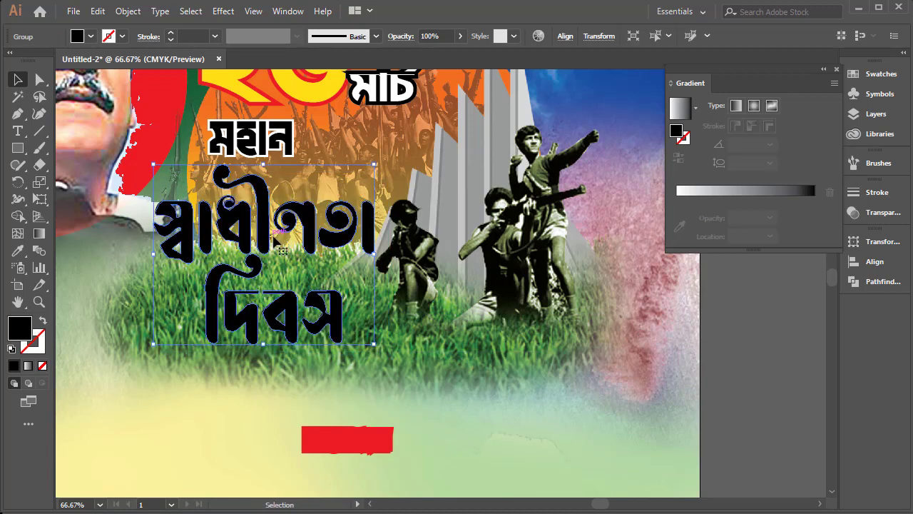
{"action": "left_click", "coordinate": [414, 228]}
{"action": "left_click", "coordinate": [374, 222]}
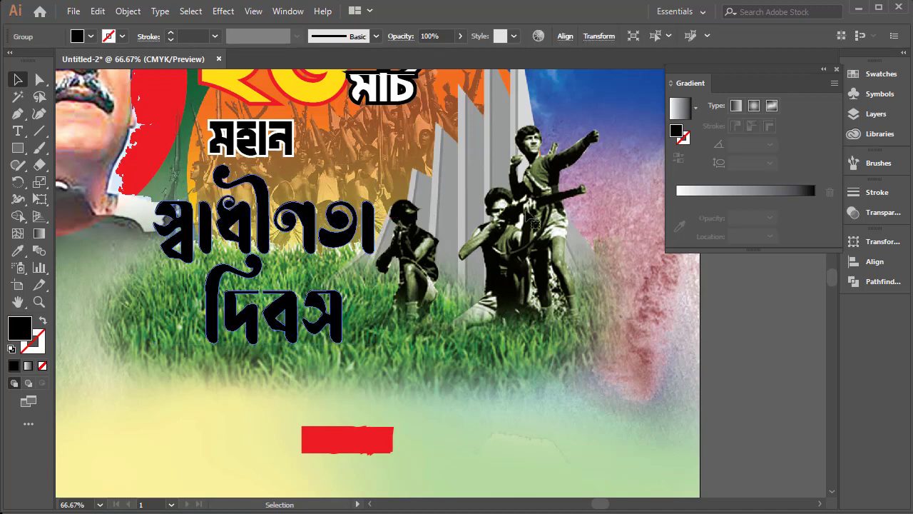
Step: Open and close the Pathfinder options with the grouped words selected
{"action": "left_click", "coordinate": [880, 279]}
{"action": "left_click", "coordinate": [335, 227]}
{"action": "left_click", "coordinate": [305, 229]}
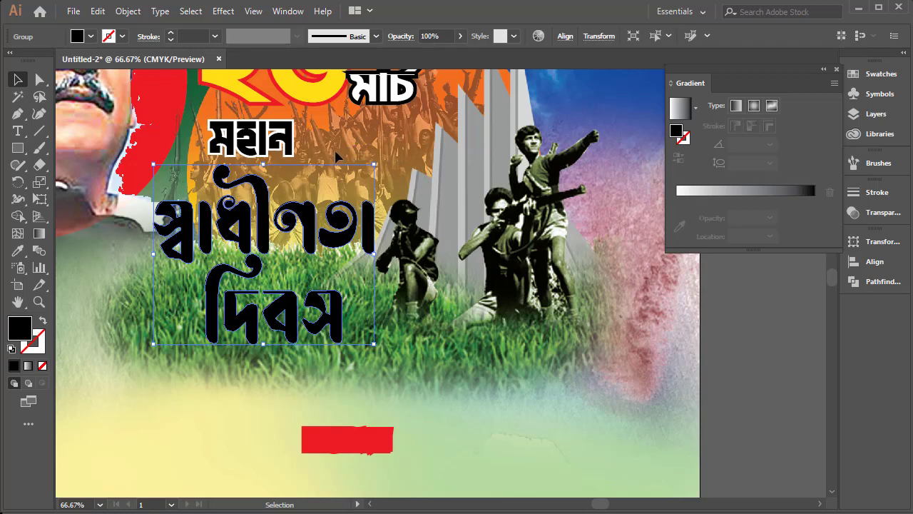
{"action": "key", "text": "a"}
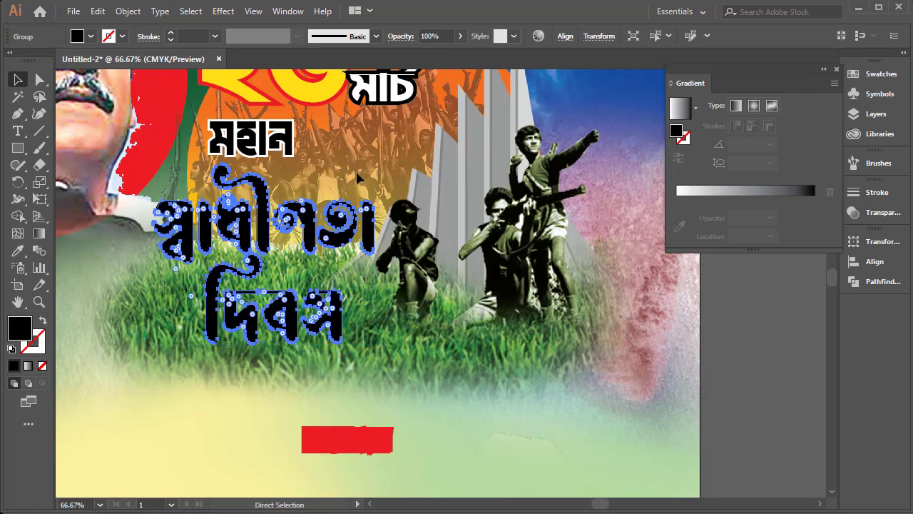
{"action": "key", "text": "v"}
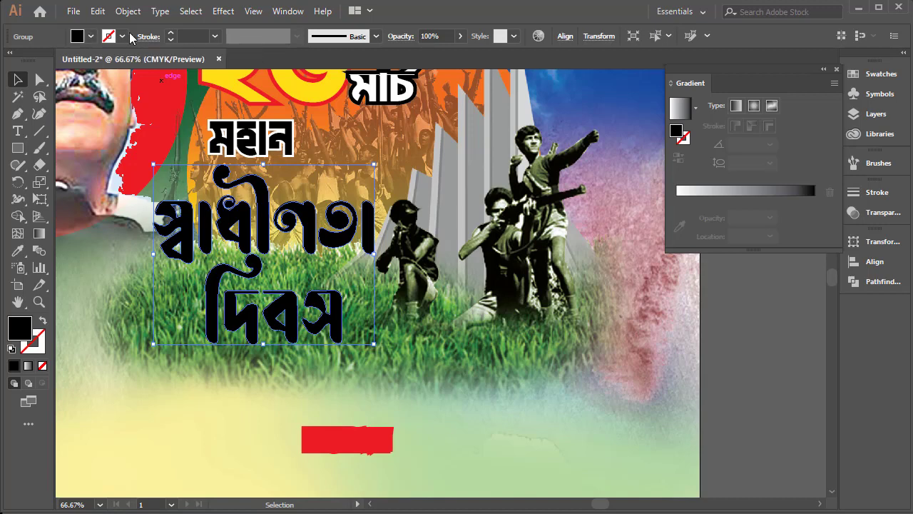
Step: Give the grouped words a 7 pt black outline stroke and nudge them down
{"action": "left_click", "coordinate": [90, 36]}
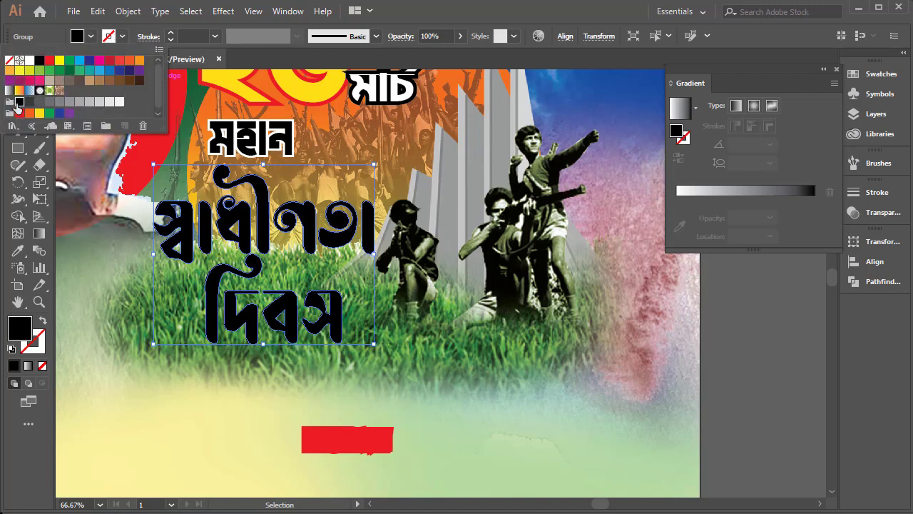
{"action": "left_click", "coordinate": [19, 101]}
{"action": "left_click", "coordinate": [171, 33]}
{"action": "left_click", "coordinate": [170, 32]}
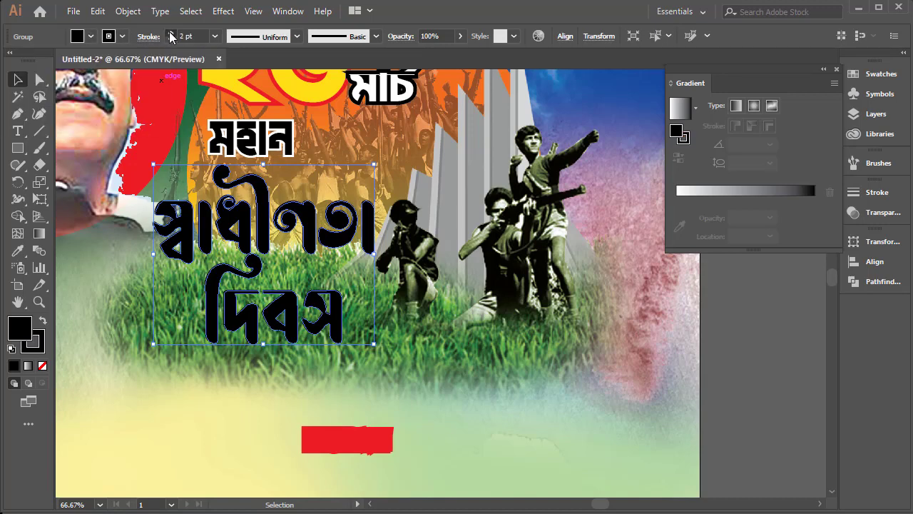
{"action": "left_click", "coordinate": [170, 33]}
{"action": "left_click", "coordinate": [170, 33]}
{"action": "left_click", "coordinate": [335, 239]}
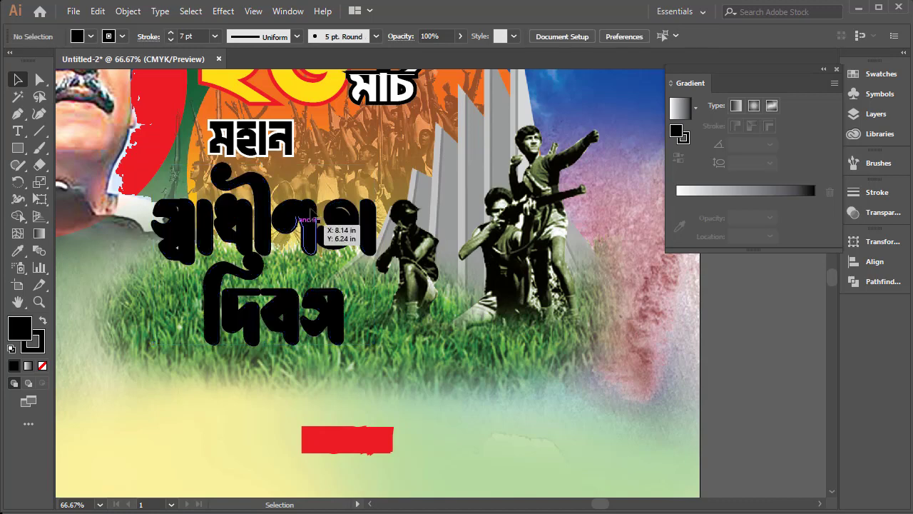
{"action": "mouse_move", "coordinate": [318, 229]}
{"action": "left_mouse_down"}
{"action": "mouse_move", "coordinate": [317, 254]}
{"action": "mouse_move", "coordinate": [311, 229]}
{"action": "left_mouse_up"}
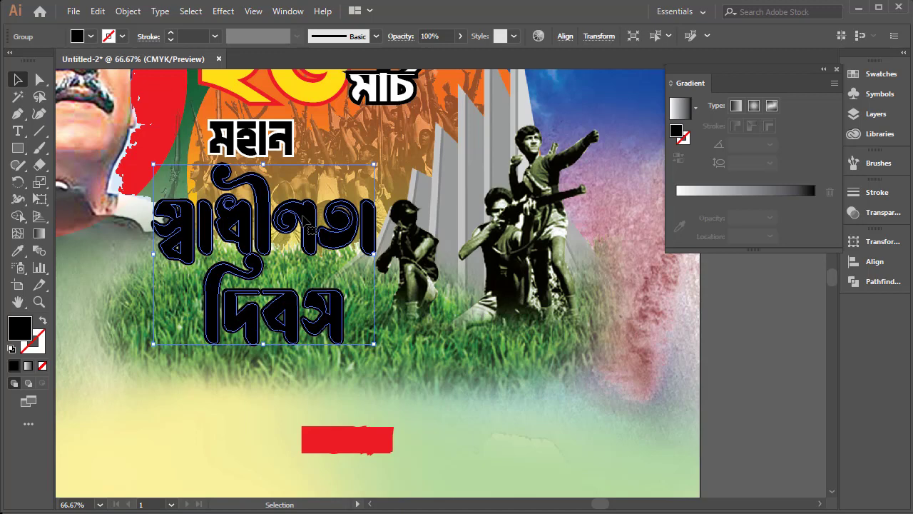
Step: Apply a gradient fill to the headline and make its right stop pure CMYK yellow
{"action": "left_click", "coordinate": [738, 188]}
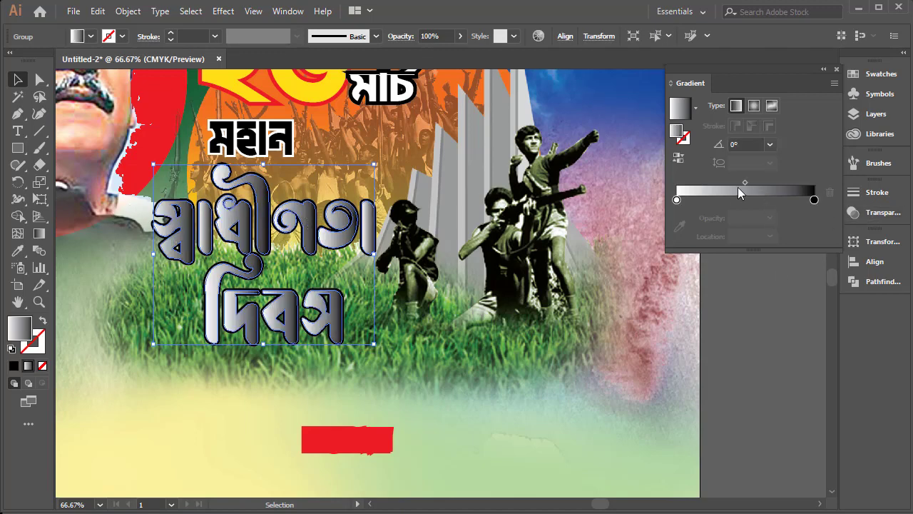
{"action": "left_click", "coordinate": [814, 200]}
{"action": "double_click", "coordinate": [814, 200]}
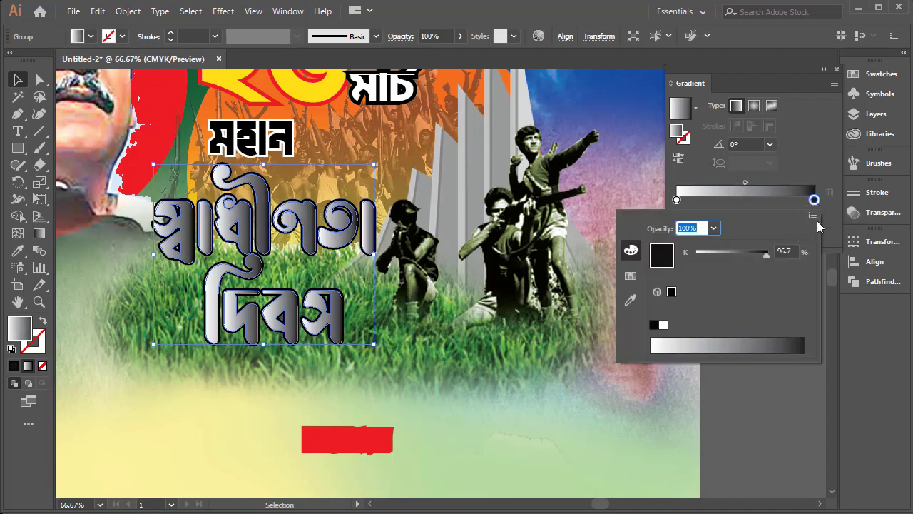
{"action": "left_click", "coordinate": [812, 216]}
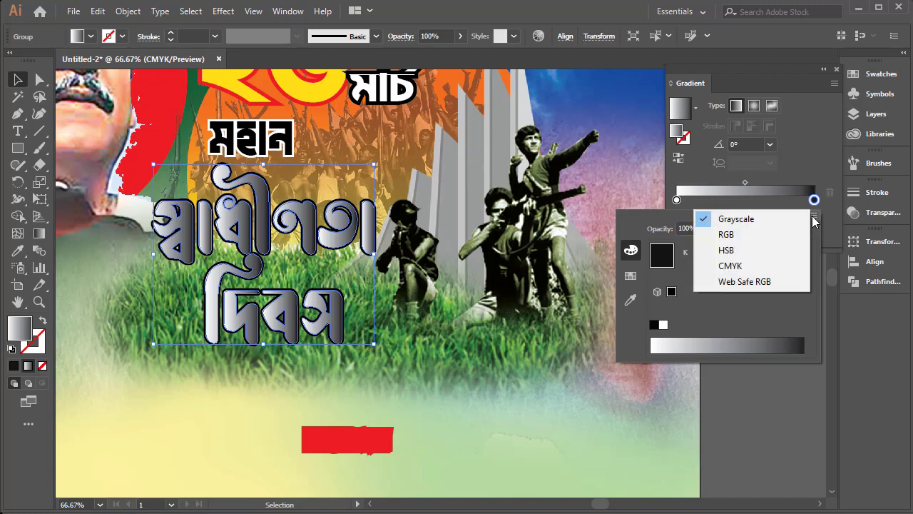
{"action": "left_click", "coordinate": [736, 268]}
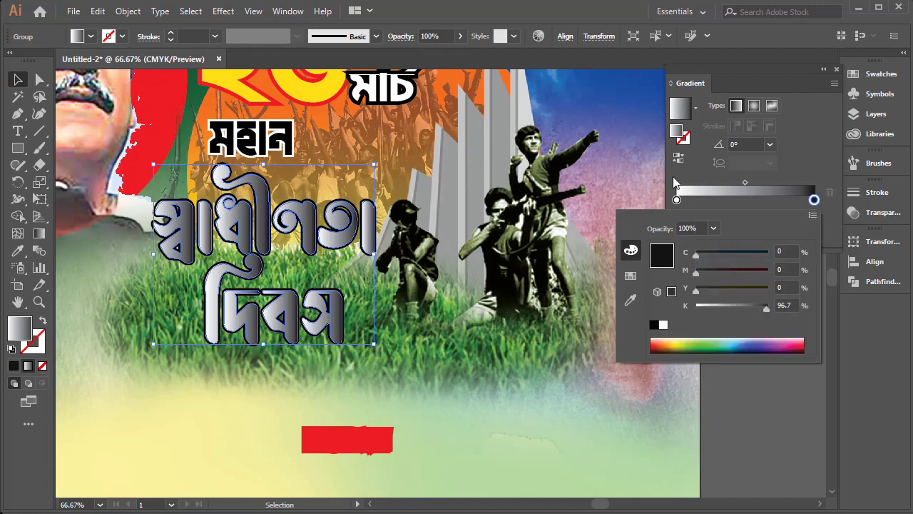
{"action": "mouse_move", "coordinate": [766, 307]}
{"action": "left_mouse_down"}
{"action": "mouse_move", "coordinate": [688, 307]}
{"action": "mouse_move", "coordinate": [797, 283]}
{"action": "left_mouse_up"}
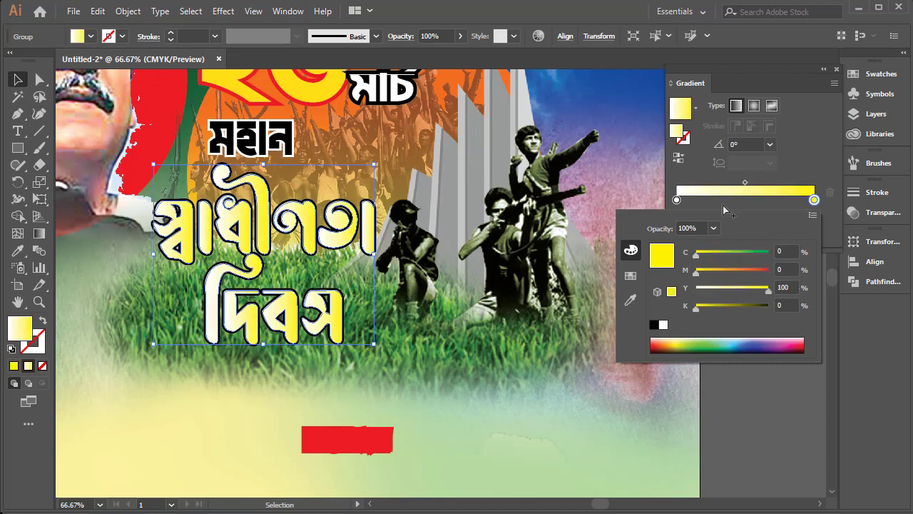
Step: Set the left gradient stop to a CMYK orange-red
{"action": "double_click", "coordinate": [676, 200]}
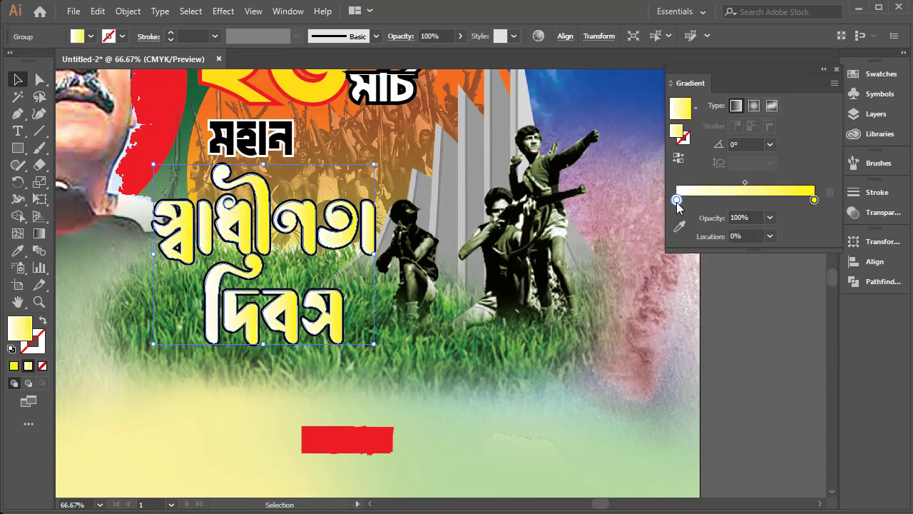
{"action": "left_click", "coordinate": [812, 215]}
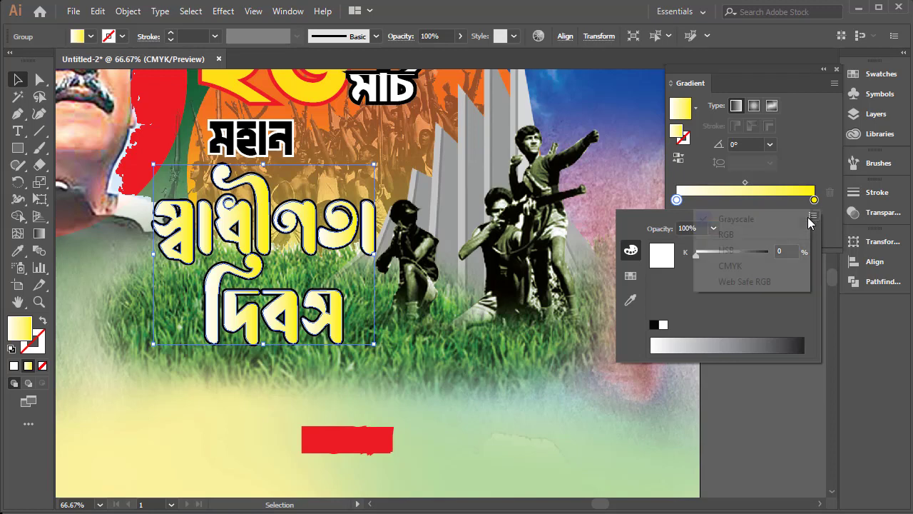
{"action": "left_click", "coordinate": [749, 266]}
{"action": "left_click_drag", "start_coordinate": [719, 289], "coordinate": [769, 288]}
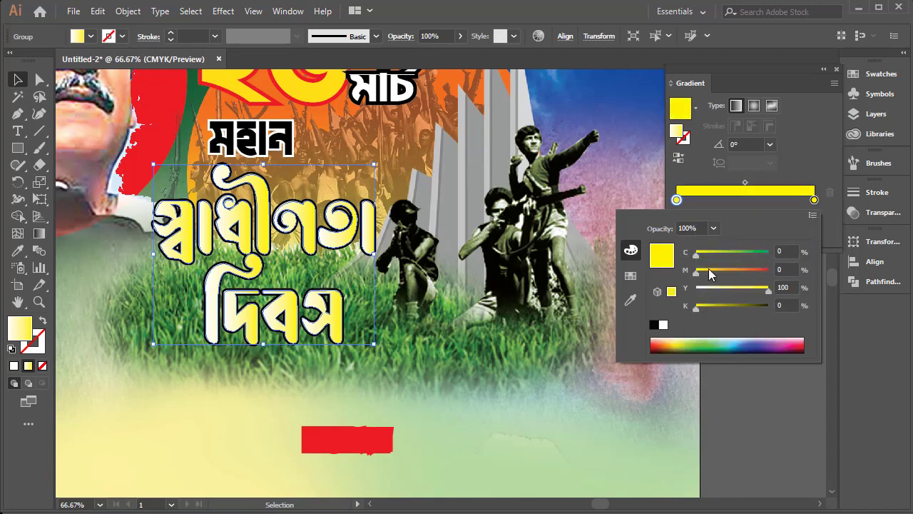
{"action": "left_click", "coordinate": [719, 270]}
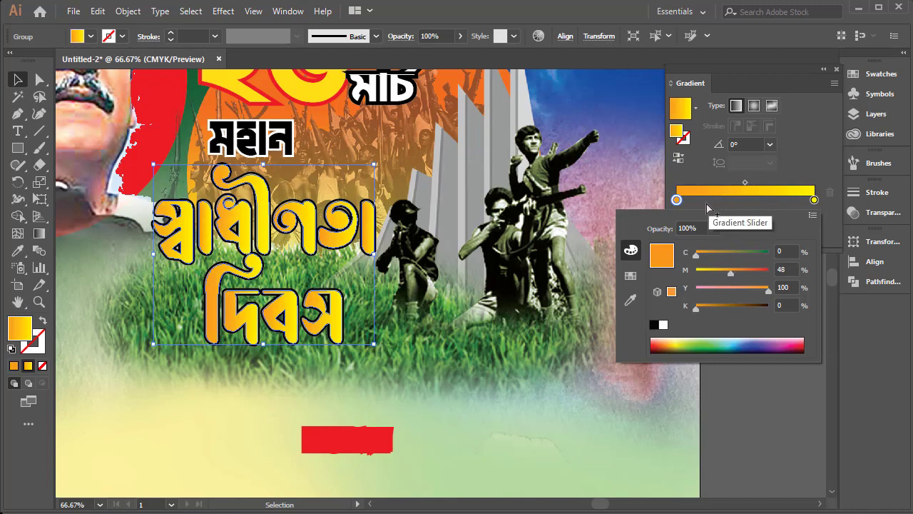
{"action": "left_click_drag", "start_coordinate": [741, 271], "coordinate": [809, 279]}
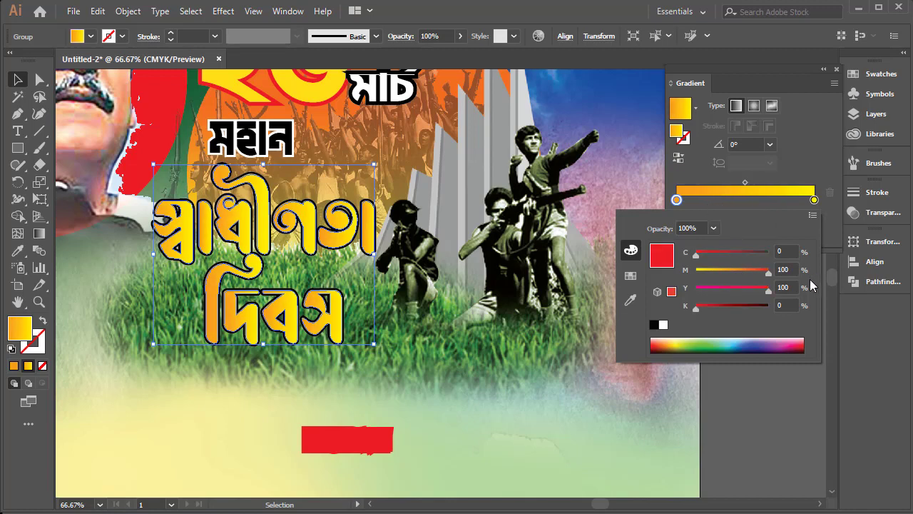
{"action": "left_click", "coordinate": [676, 201]}
Step: Center the red stop at about 52% between yellow ends and soften it to orange
{"action": "left_click_drag", "start_coordinate": [679, 205], "coordinate": [727, 202]}
{"action": "left_click_drag", "start_coordinate": [813, 201], "coordinate": [684, 205]}
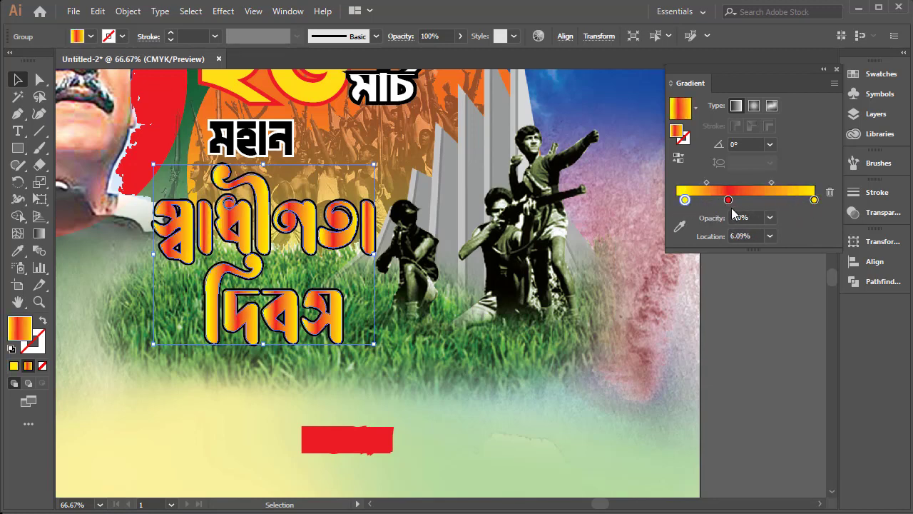
{"action": "left_click_drag", "start_coordinate": [728, 201], "coordinate": [748, 201]}
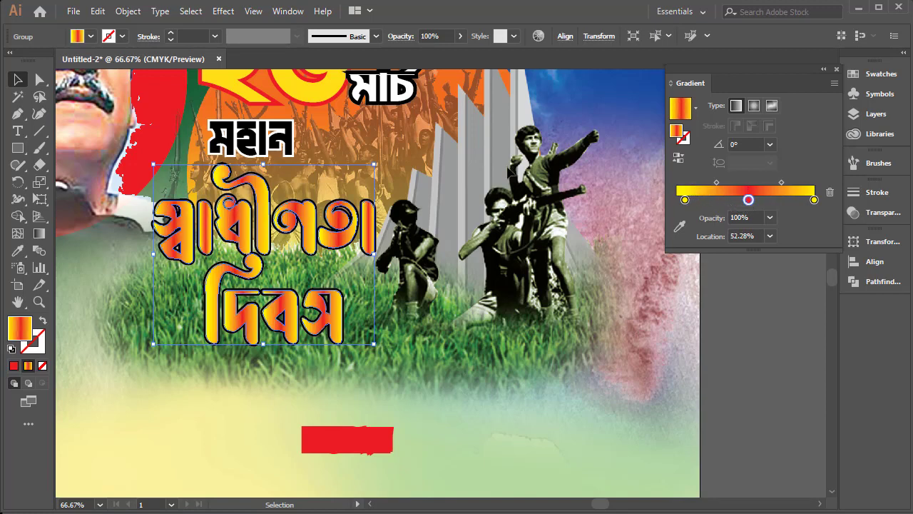
{"action": "double_click", "coordinate": [747, 197]}
{"action": "left_click_drag", "start_coordinate": [748, 275], "coordinate": [744, 270]}
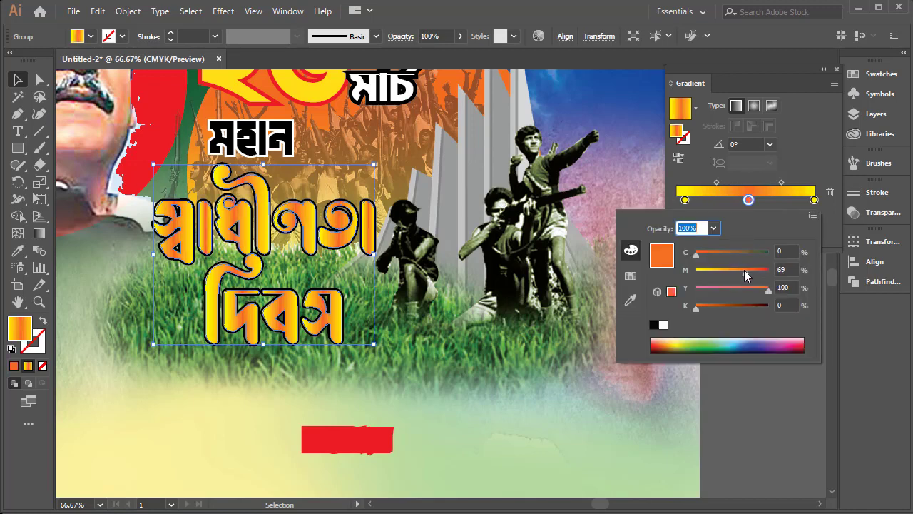
{"action": "left_click", "coordinate": [529, 268]}
{"action": "key", "text": "Tab"}
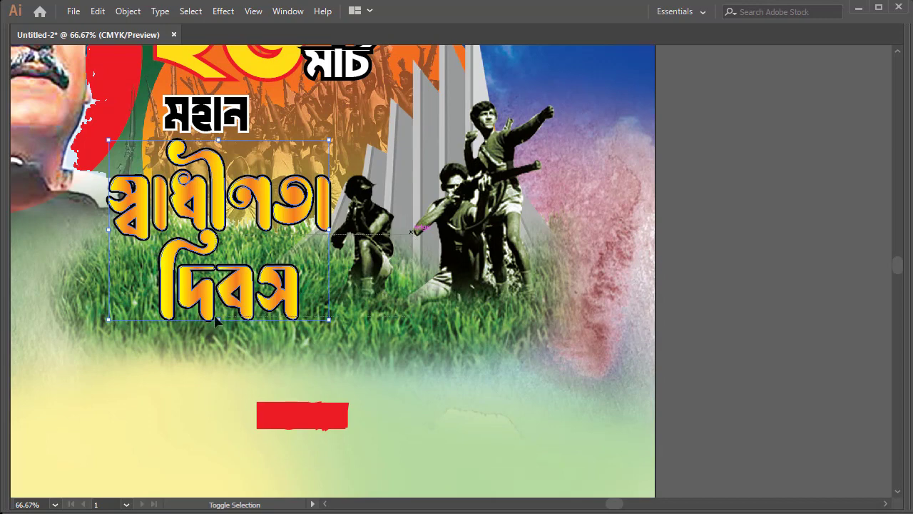
{"action": "key", "text": "Tab"}
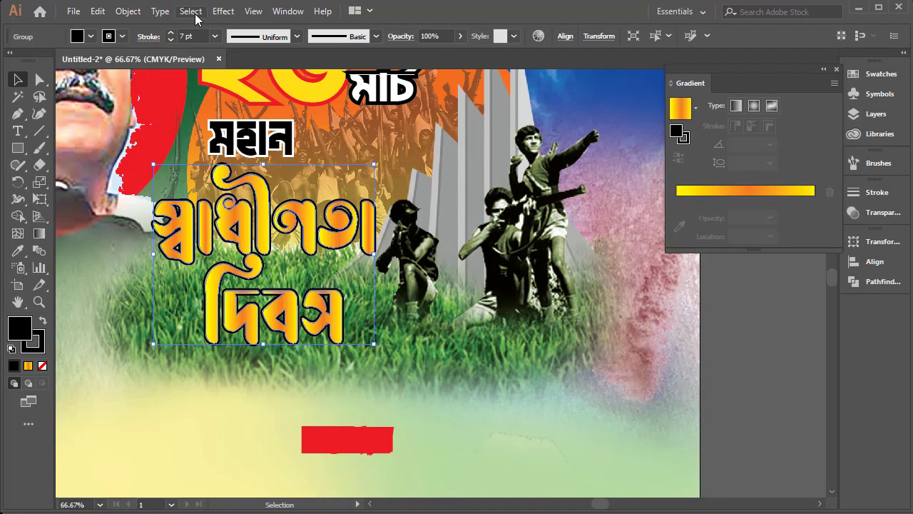
Step: Add a Multiply 75% black drop shadow with 0.1 in offsets and 0.07 in blur
{"action": "left_click", "coordinate": [223, 12]}
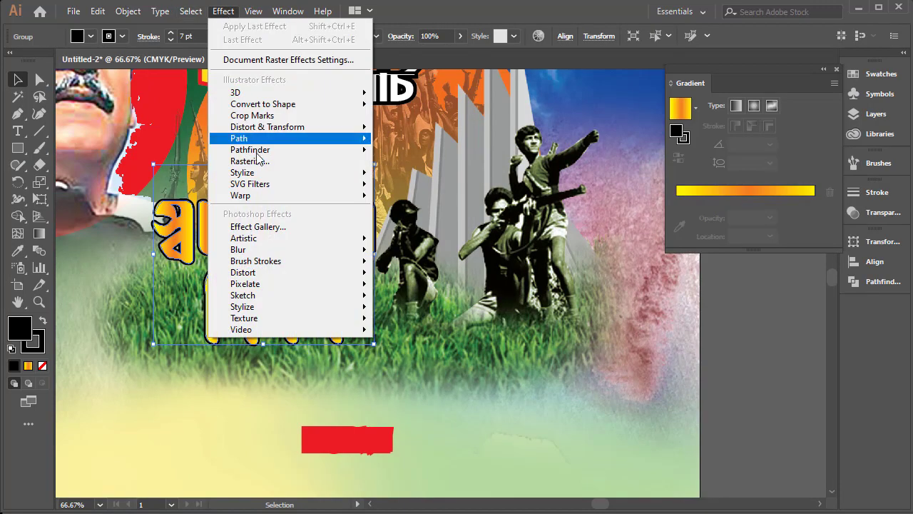
{"action": "mouse_move", "coordinate": [242, 172]}
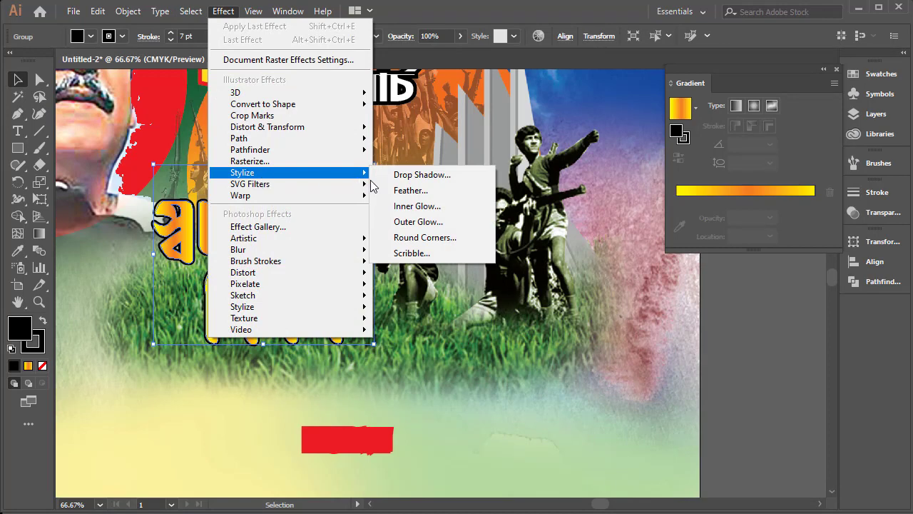
{"action": "left_click", "coordinate": [428, 175]}
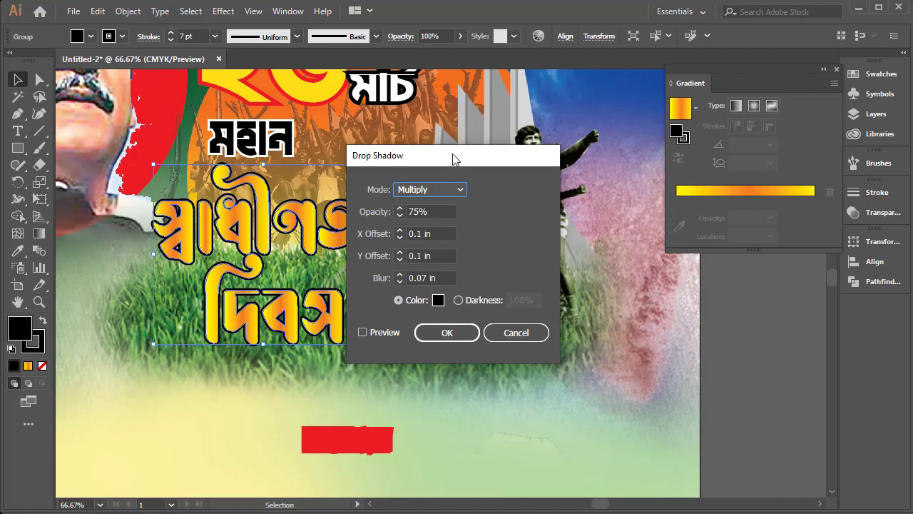
{"action": "left_click_drag", "start_coordinate": [454, 158], "coordinate": [615, 102]}
{"action": "left_click", "coordinate": [525, 276]}
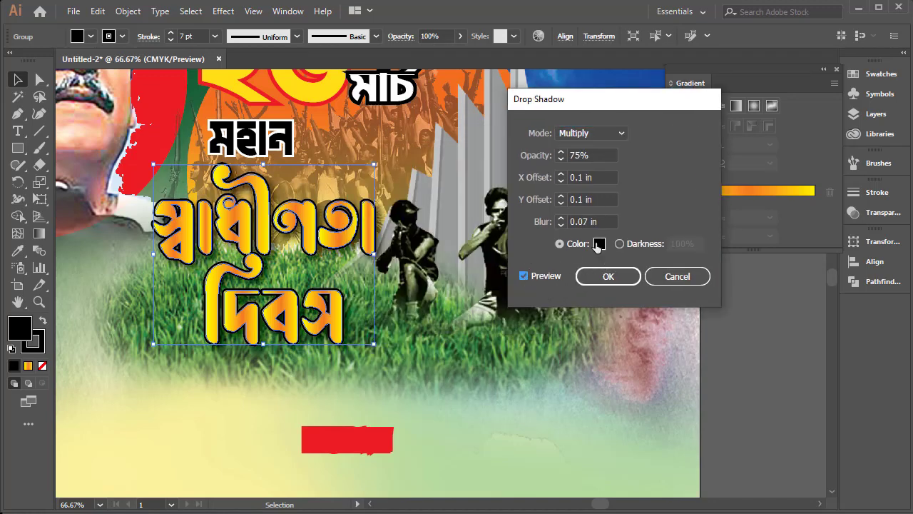
{"action": "left_click", "coordinate": [604, 278]}
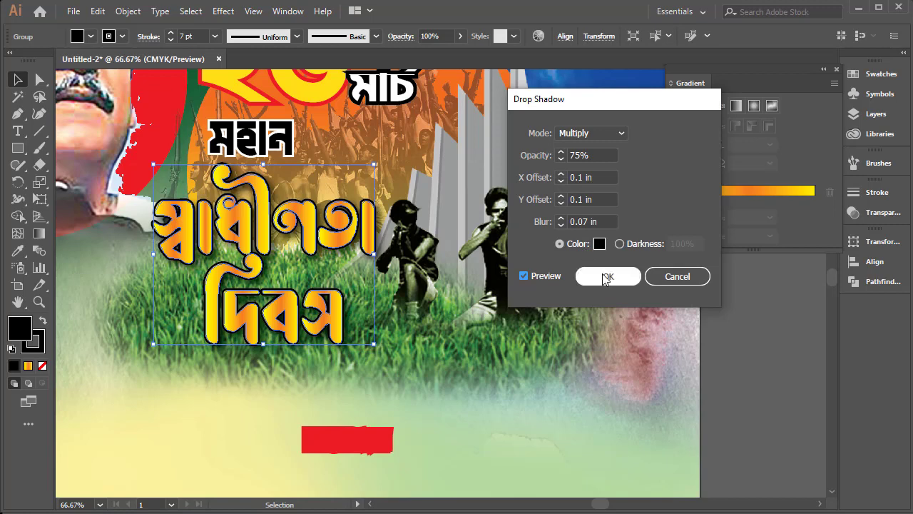
{"action": "left_click", "coordinate": [605, 279]}
Step: Warm the headline gradient's left stop to orange-yellow C8 M35 Y100 K0
{"action": "key", "text": "ctrl+shift+a"}
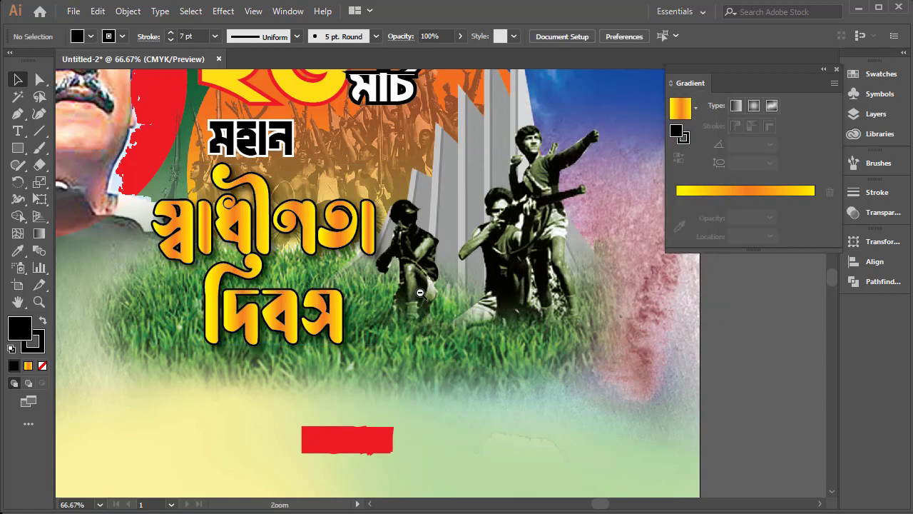
{"action": "key", "text": "ctrl+minus"}
{"action": "key", "text": "ctrl+minus"}
{"action": "mouse_move", "coordinate": [492, 276]}
{"action": "left_mouse_down"}
{"action": "mouse_move", "coordinate": [410, 276]}
{"action": "mouse_move", "coordinate": [410, 294]}
{"action": "left_mouse_up"}
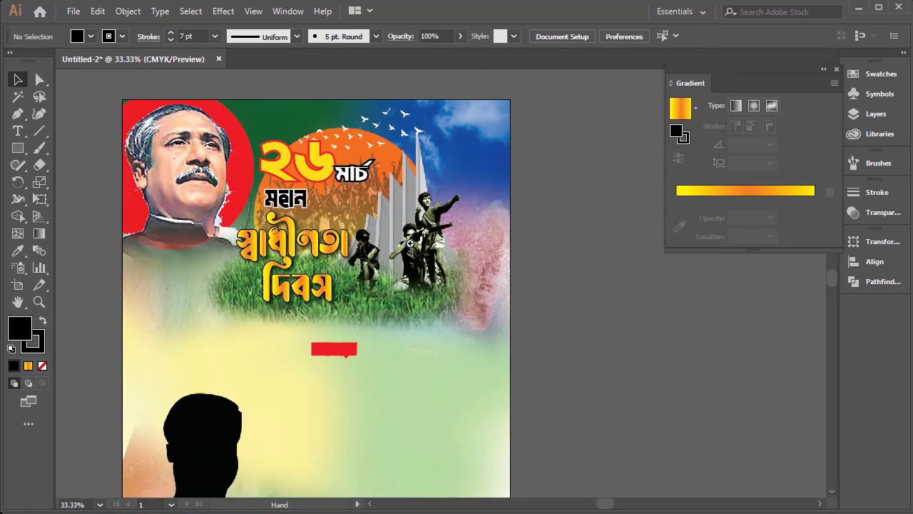
{"action": "key", "text": "ctrl+plus"}
{"action": "left_click", "coordinate": [334, 284]}
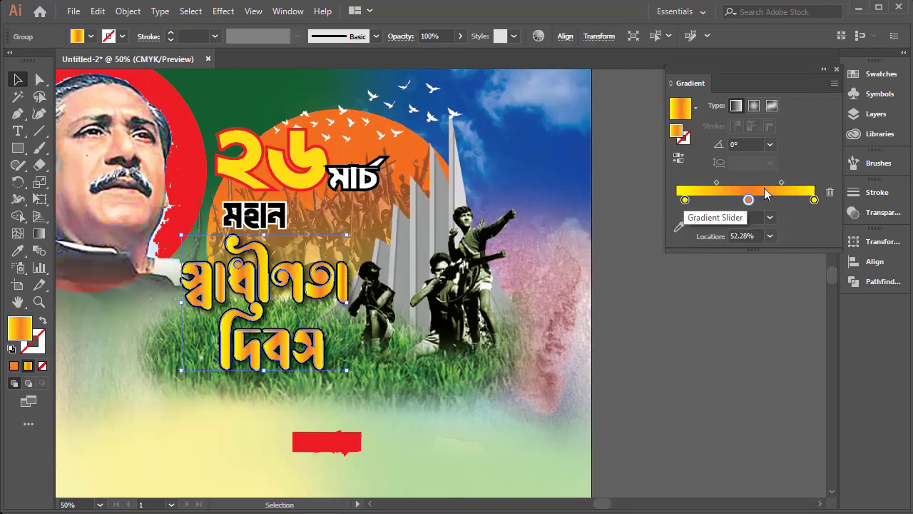
{"action": "left_click", "coordinate": [684, 203]}
{"action": "double_click", "coordinate": [684, 201]}
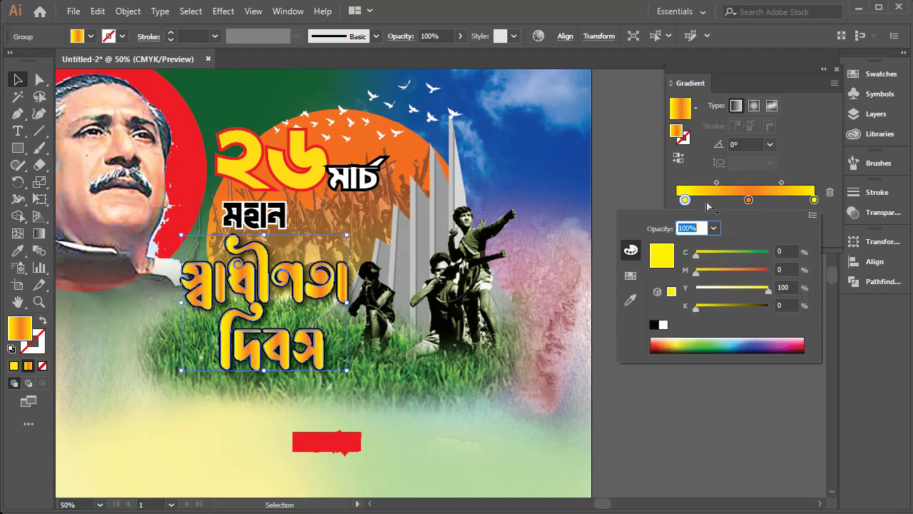
{"action": "mouse_move", "coordinate": [716, 256]}
{"action": "left_mouse_down"}
{"action": "mouse_move", "coordinate": [745, 258]}
{"action": "mouse_move", "coordinate": [701, 255]}
{"action": "mouse_move", "coordinate": [721, 271]}
{"action": "left_mouse_up"}
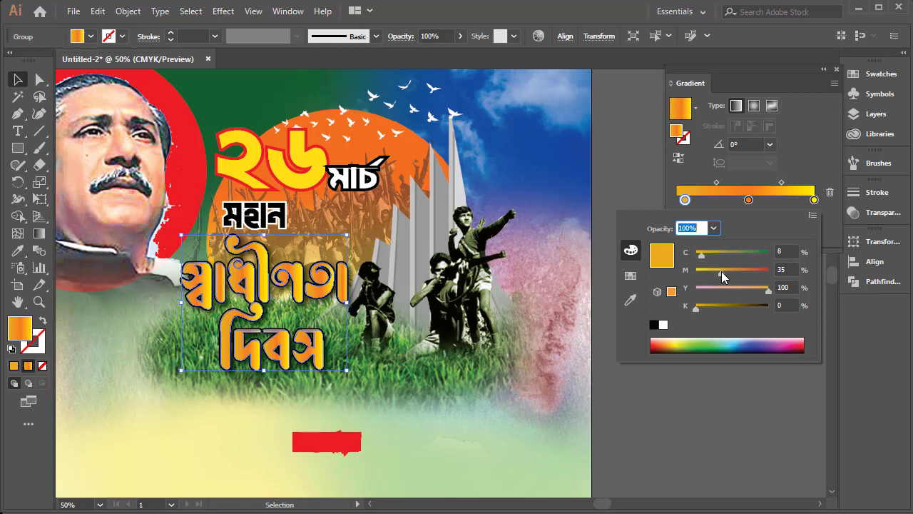
{"action": "key", "text": "Escape"}
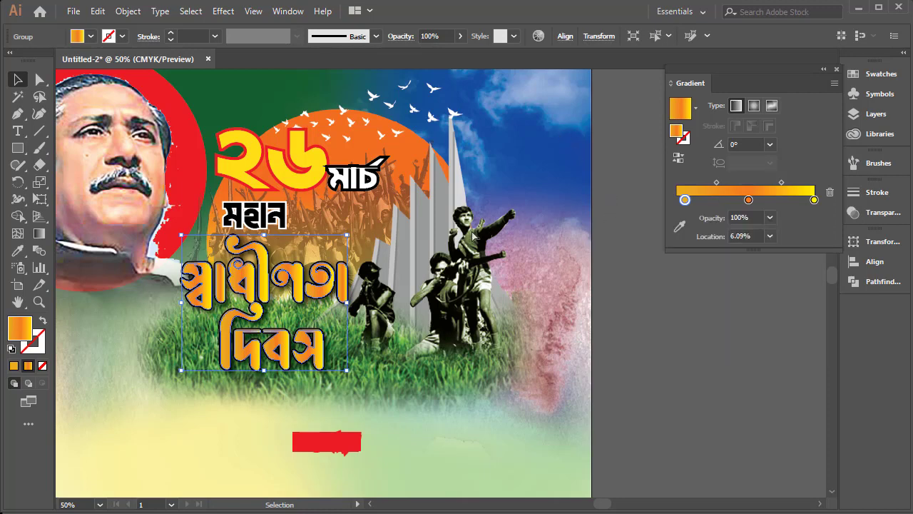
{"action": "key", "text": "ctrl+minus"}
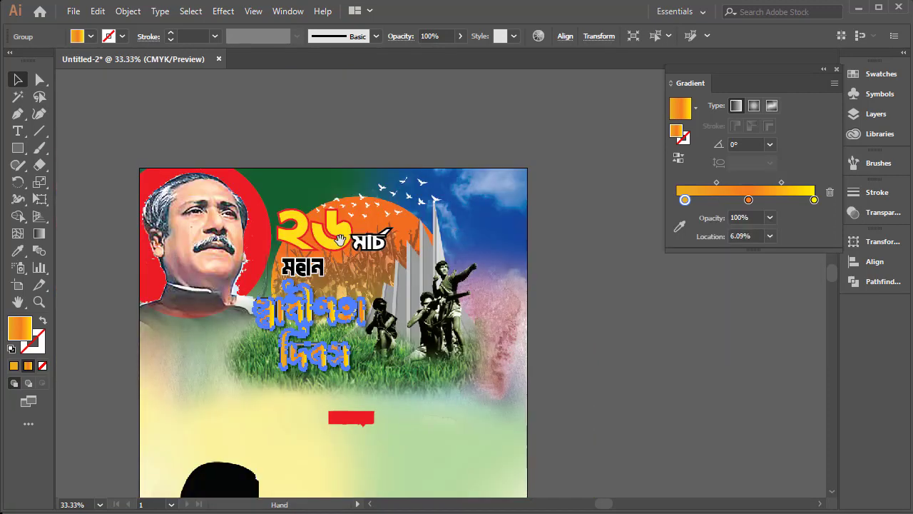
{"action": "left_click", "coordinate": [560, 402]}
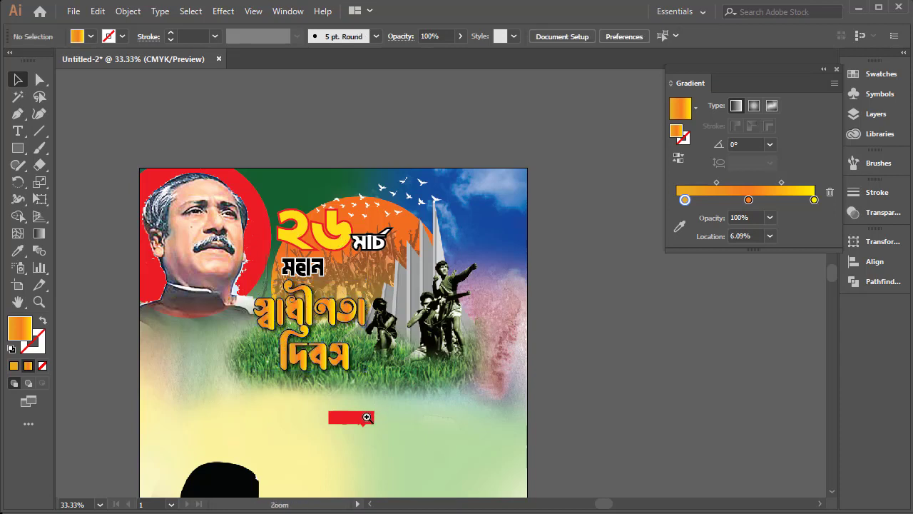
{"action": "left_click", "coordinate": [394, 419]}
{"action": "left_click_drag", "start_coordinate": [323, 431], "coordinate": [350, 307]}
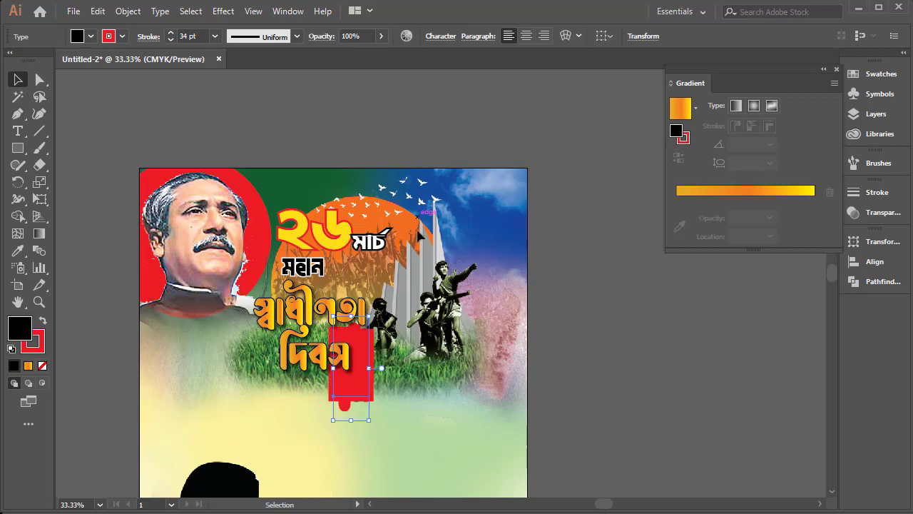
{"action": "key", "text": "ctrl+z"}
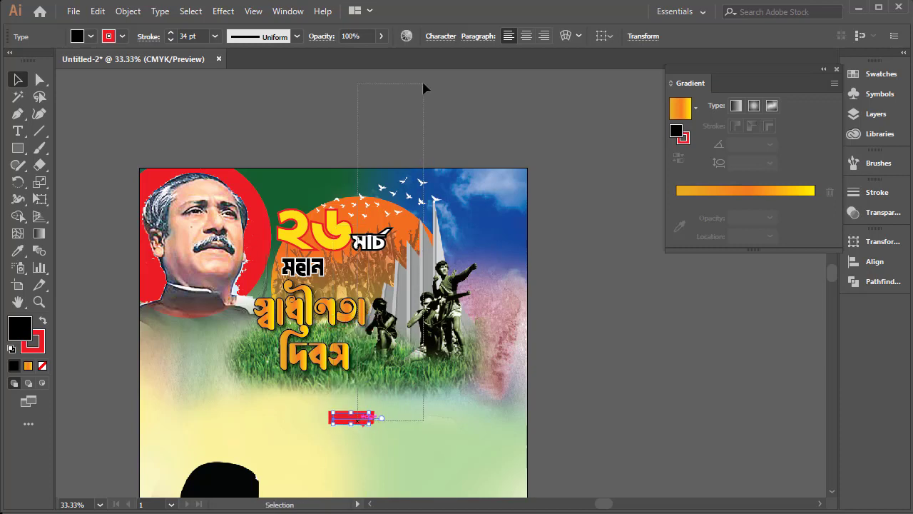
{"action": "left_click_drag", "start_coordinate": [359, 421], "coordinate": [423, 88]}
{"action": "mouse_move", "coordinate": [383, 420]}
{"action": "left_mouse_down"}
{"action": "mouse_move", "coordinate": [359, 431]}
{"action": "mouse_move", "coordinate": [337, 414]}
{"action": "left_mouse_up"}
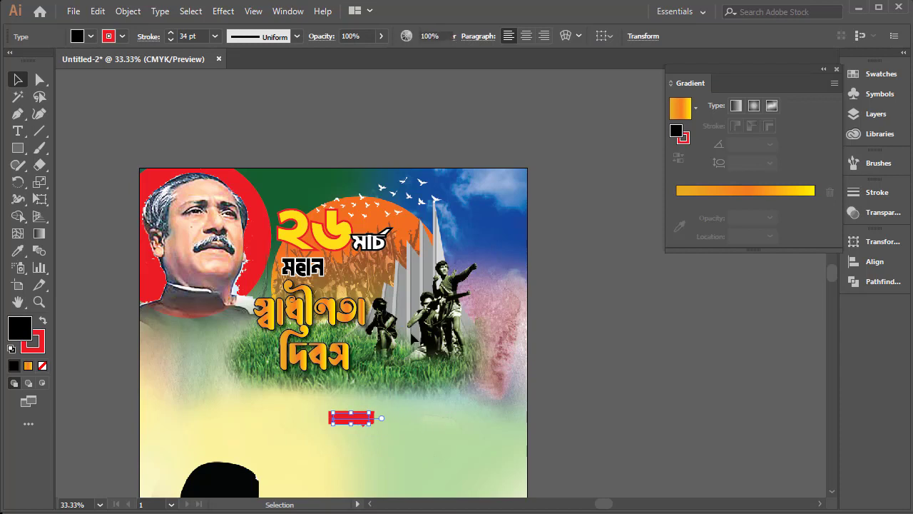
{"action": "key", "text": "Delete"}
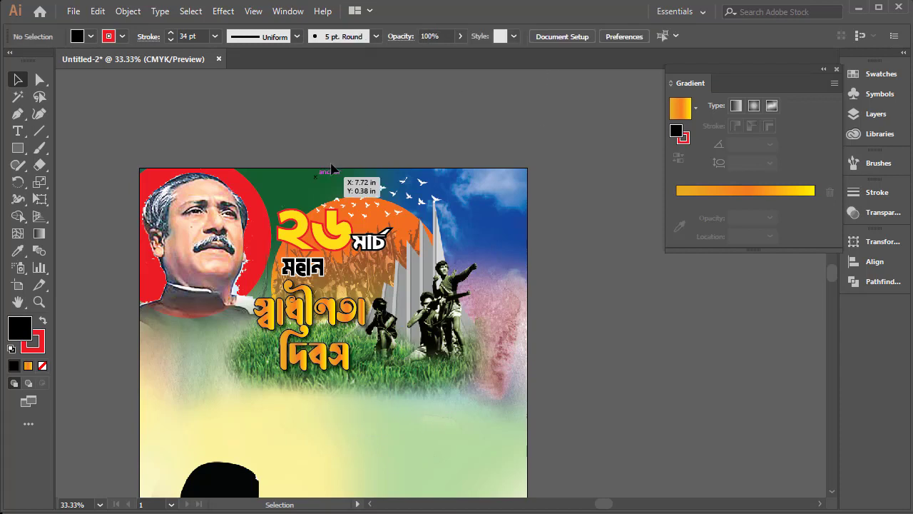
{"action": "key", "text": "ctrl+minus"}
{"action": "left_click_drag", "start_coordinate": [301, 280], "coordinate": [218, 289]}
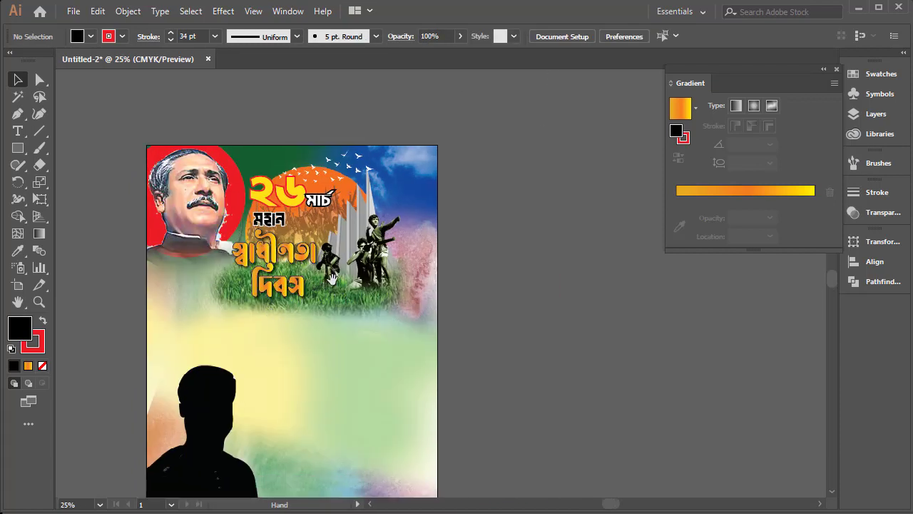
{"action": "left_click_drag", "start_coordinate": [331, 278], "coordinate": [315, 324]}
{"action": "left_click_drag", "start_coordinate": [369, 334], "coordinate": [355, 253]}
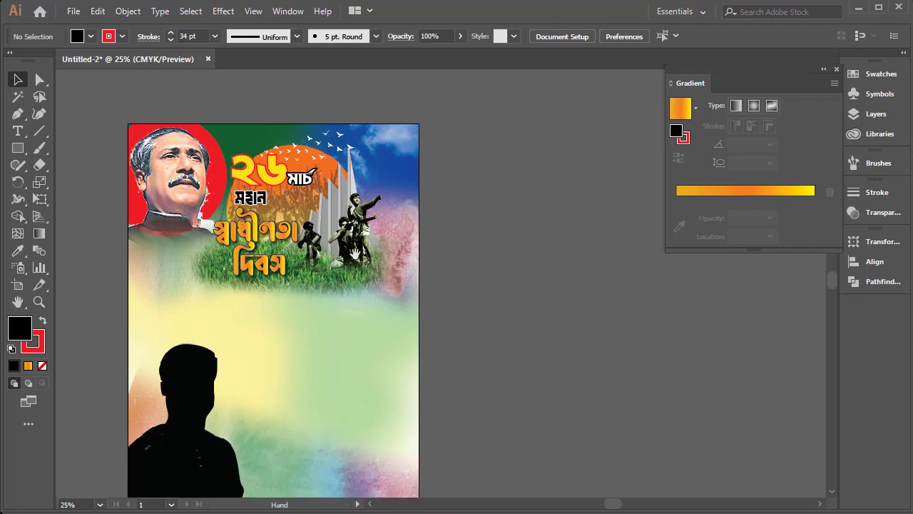
{"action": "left_click_drag", "start_coordinate": [320, 286], "coordinate": [299, 288]}
{"action": "left_click", "coordinate": [345, 242], "text": "ctrl"}
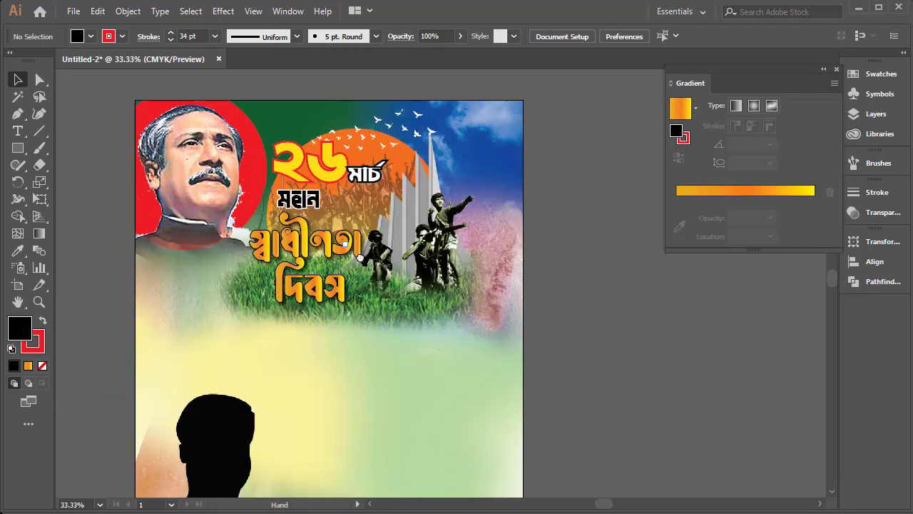
{"action": "mouse_move", "coordinate": [345, 243]}
{"action": "left_mouse_down"}
{"action": "mouse_move", "coordinate": [314, 223]}
{"action": "mouse_move", "coordinate": [283, 147]}
{"action": "left_mouse_up"}
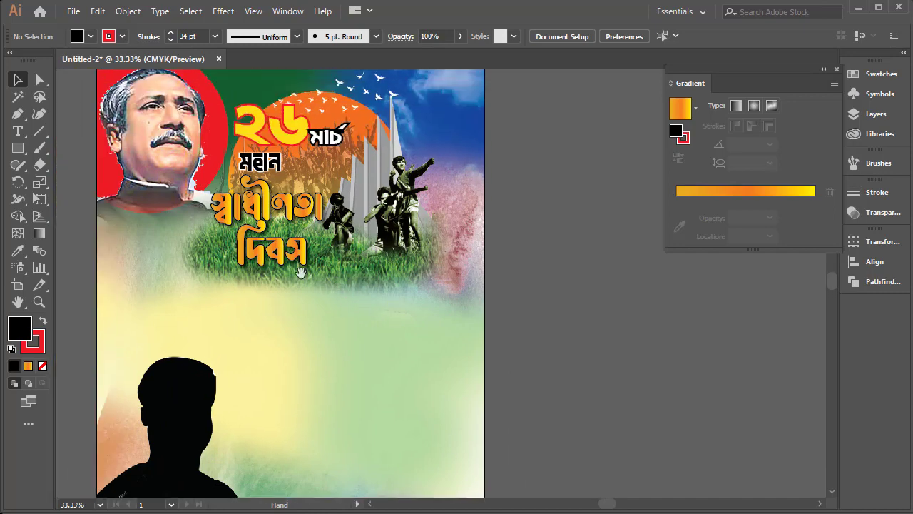
{"action": "left_click_drag", "start_coordinate": [190, 160], "coordinate": [282, 307]}
{"action": "left_click", "coordinate": [282, 308]}
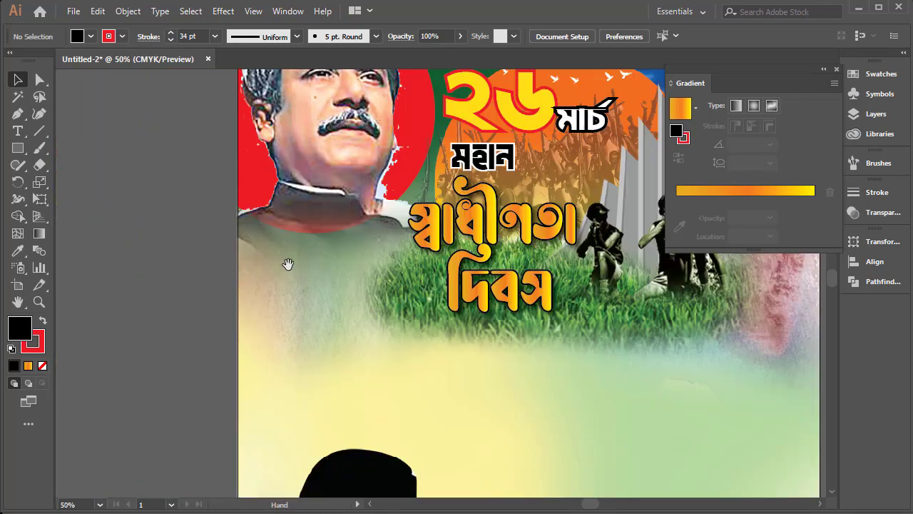
{"action": "left_click", "coordinate": [17, 131]}
Step: Type the six-line Bengali poem in SutonnyMJ below the portrait
{"action": "left_click", "coordinate": [275, 307]}
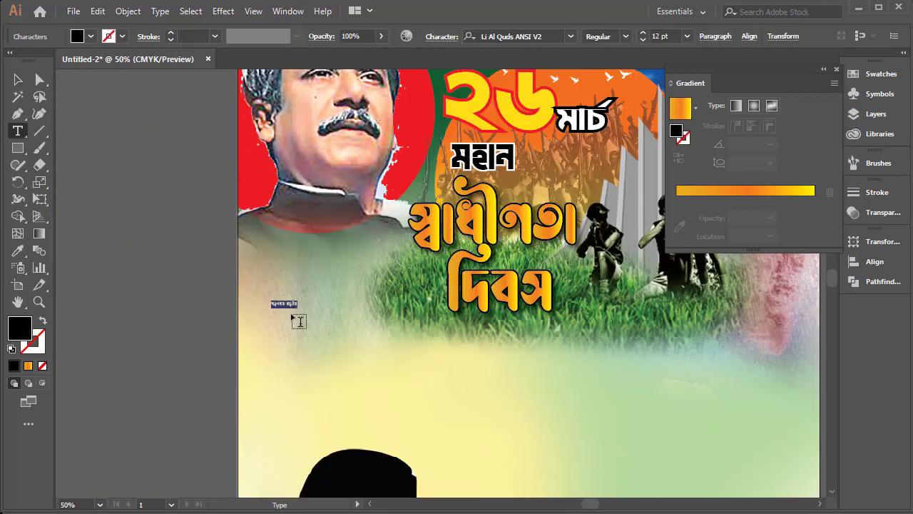
{"action": "left_click", "coordinate": [570, 37]}
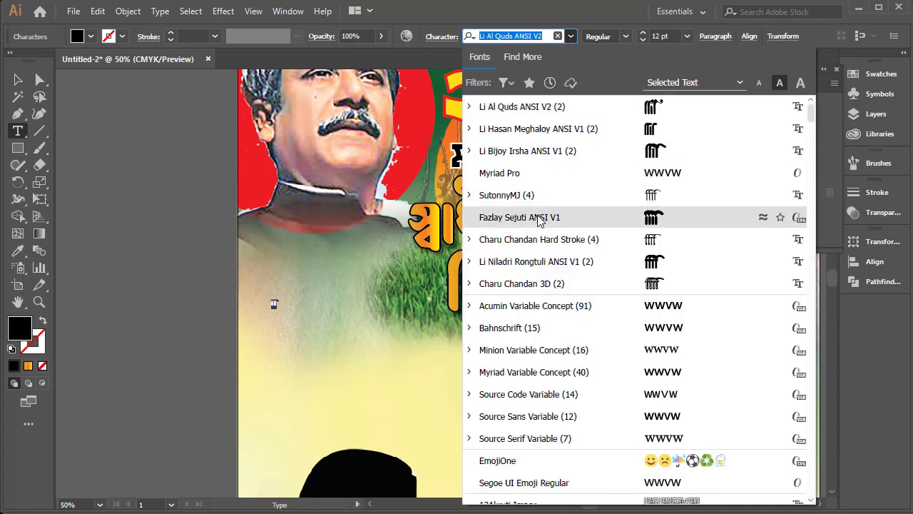
{"action": "left_click", "coordinate": [537, 194]}
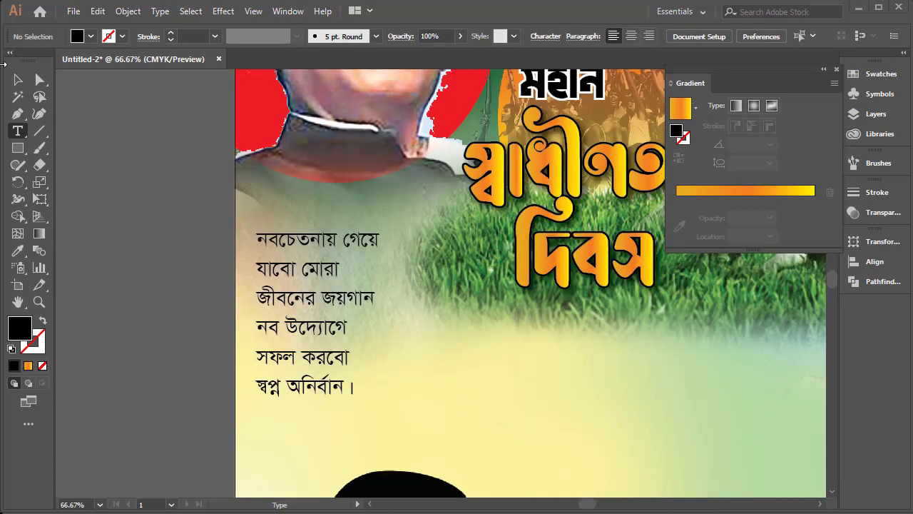
{"action": "left_click", "coordinate": [18, 80]}
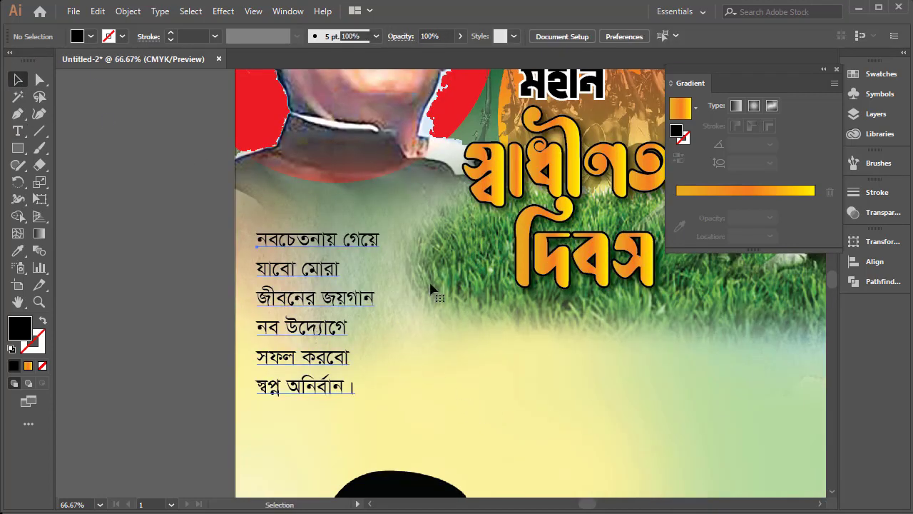
{"action": "scroll", "coordinate": [429, 284], "scroll_direction": "up", "scroll_amount": 2}
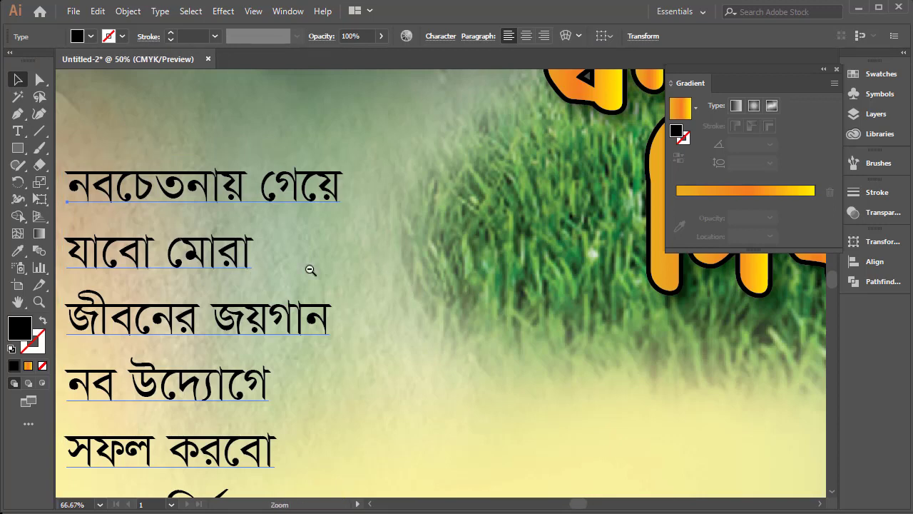
{"action": "key", "text": "ctrl+minus"}
{"action": "key", "text": "ctrl+minus"}
{"action": "key", "text": "ctrl+minus"}
{"action": "left_click_drag", "start_coordinate": [740, 303], "coordinate": [205, 285]}
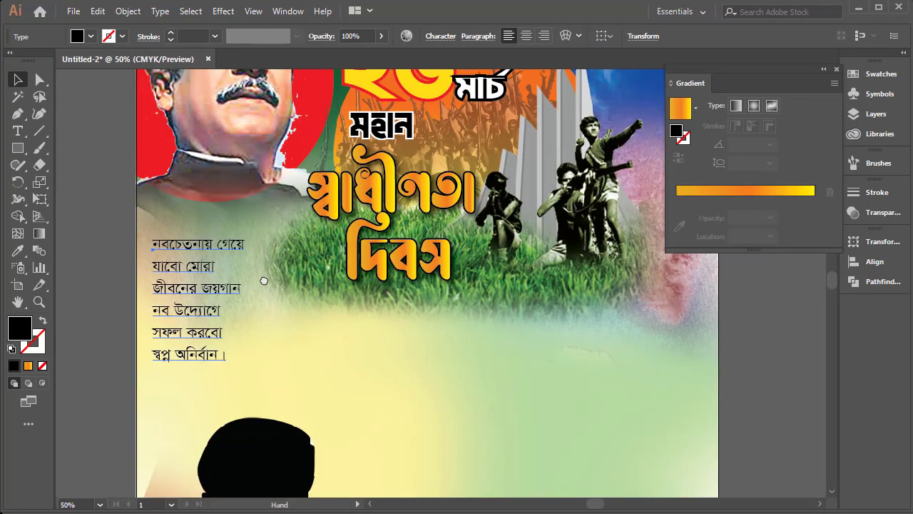
Step: Set the poem's font style to Bold
{"action": "left_click", "coordinate": [451, 36]}
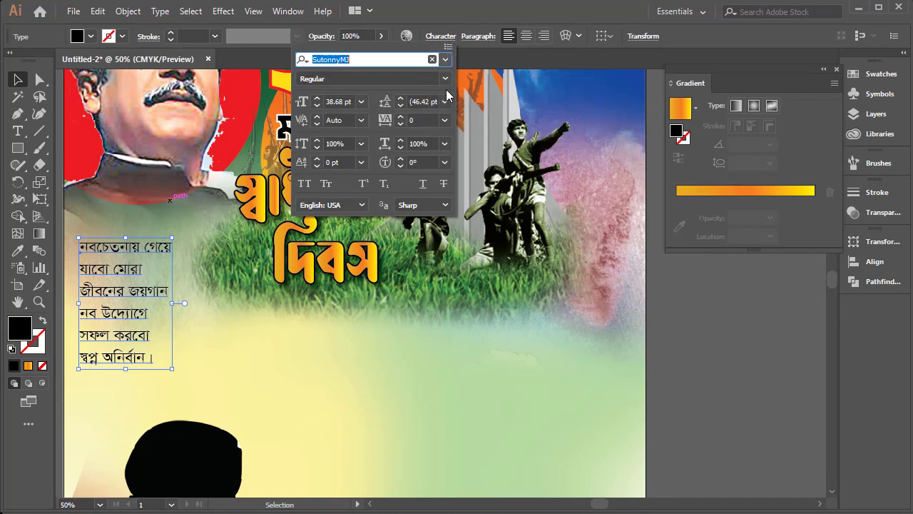
{"action": "left_click", "coordinate": [445, 79]}
{"action": "key", "text": "Escape"}
{"action": "key", "text": "Down"}
{"action": "key", "text": "Down"}
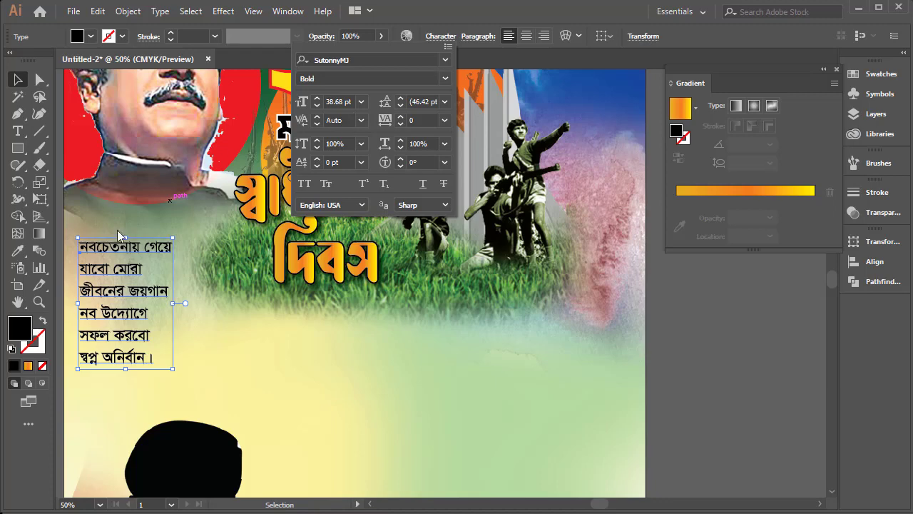
{"action": "left_click", "coordinate": [125, 295]}
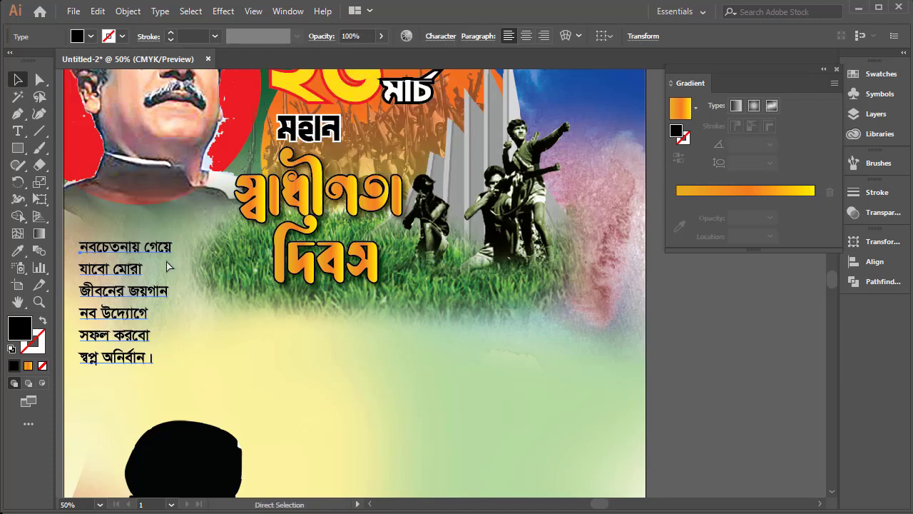
Step: Give the poem a white 5 pt outline
{"action": "left_click", "coordinate": [122, 35]}
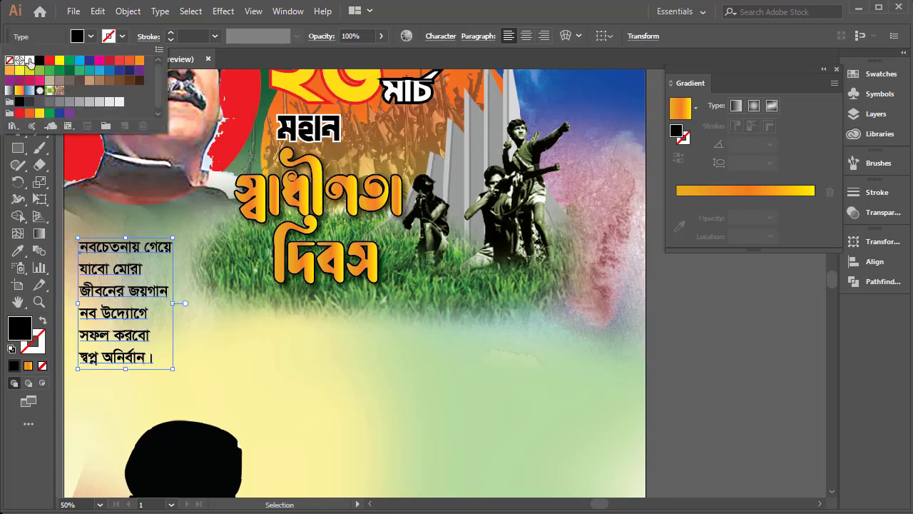
{"action": "left_click", "coordinate": [29, 60]}
{"action": "left_click", "coordinate": [171, 36]}
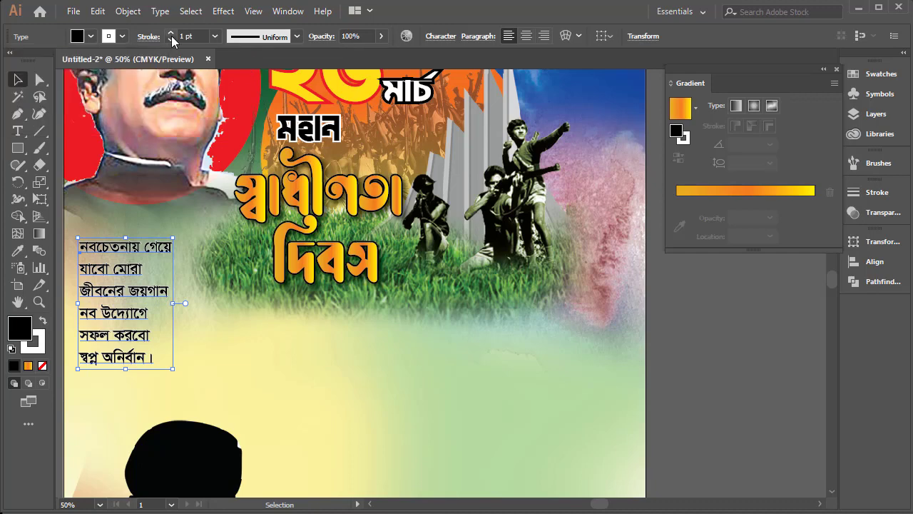
{"action": "left_click", "coordinate": [171, 36]}
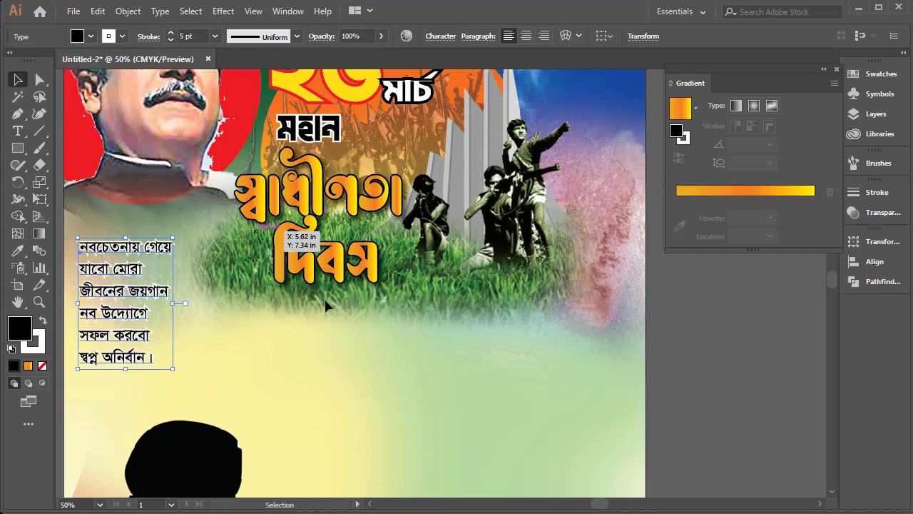
{"action": "left_click", "coordinate": [443, 365]}
{"action": "key", "text": "ctrl+minus"}
{"action": "left_click_drag", "start_coordinate": [338, 245], "coordinate": [337, 206]}
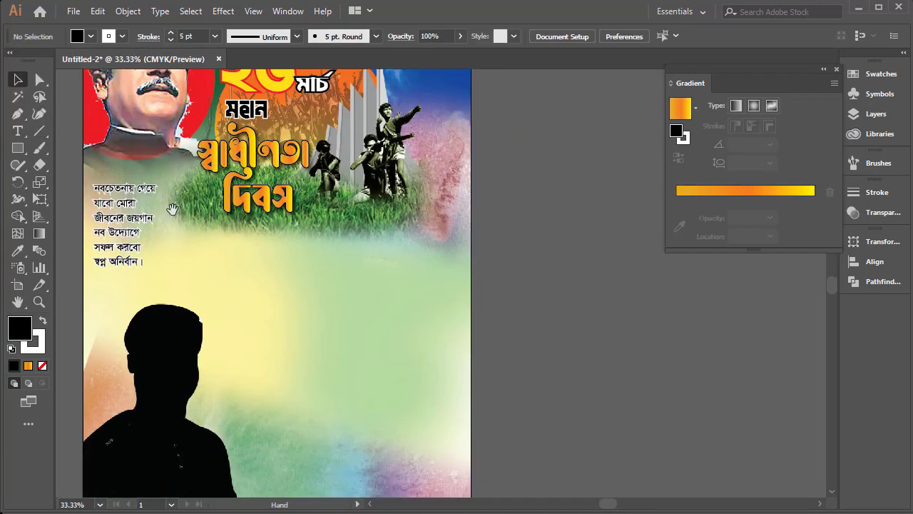
Step: Type the tribute line ১৯৭১ সালের সকল শহীদদের প্রতি and enlarge it under the poem
{"action": "left_click", "coordinate": [18, 130]}
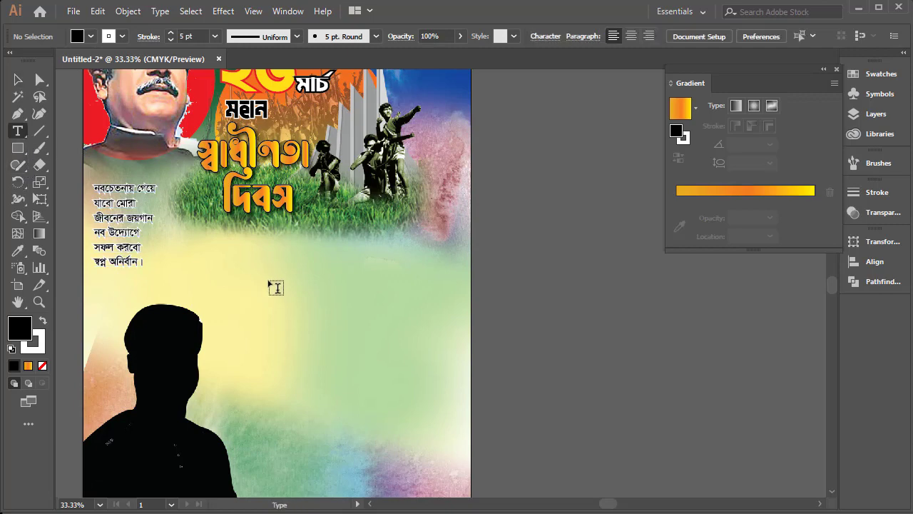
{"action": "left_click", "coordinate": [276, 279]}
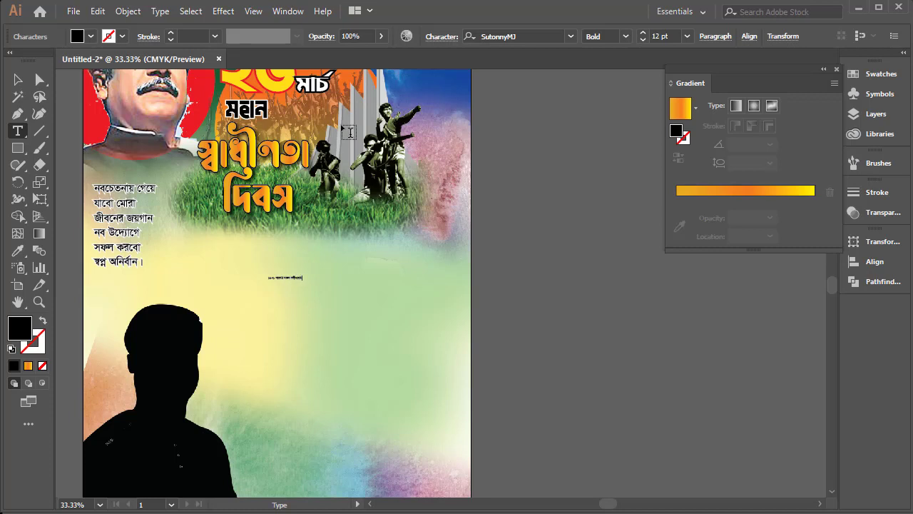
{"action": "key", "text": "Escape"}
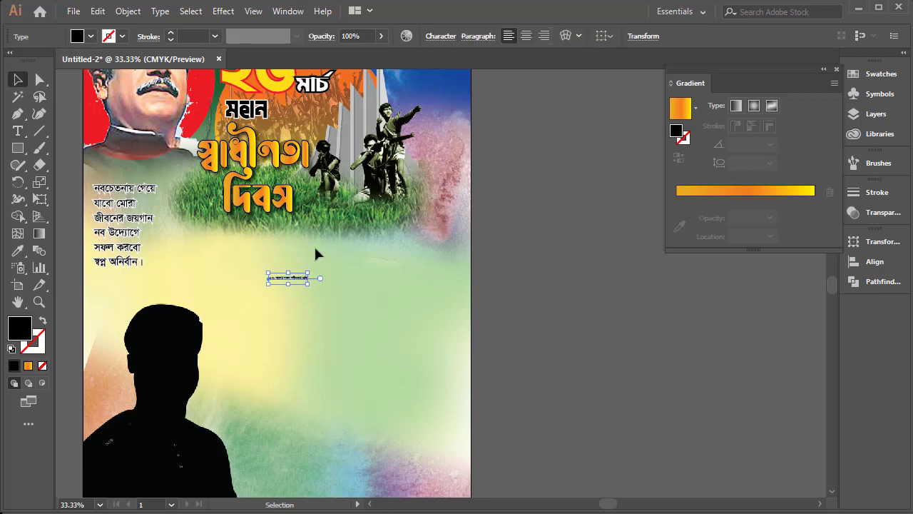
{"action": "left_click_drag", "start_coordinate": [308, 283], "coordinate": [592, 413]}
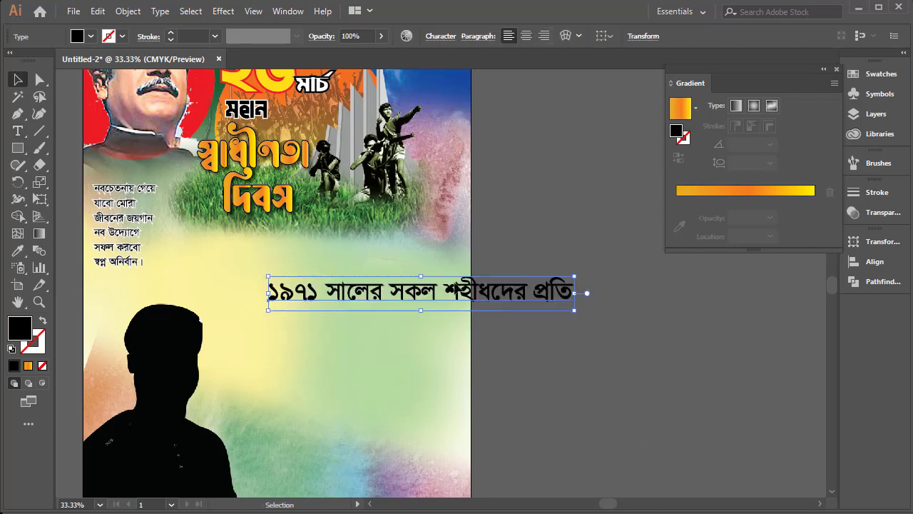
{"action": "left_click_drag", "start_coordinate": [459, 288], "coordinate": [364, 267]}
Step: Correct the misspelt letter in শহীদদের and adjust the line's size and position
{"action": "double_click", "coordinate": [403, 270]}
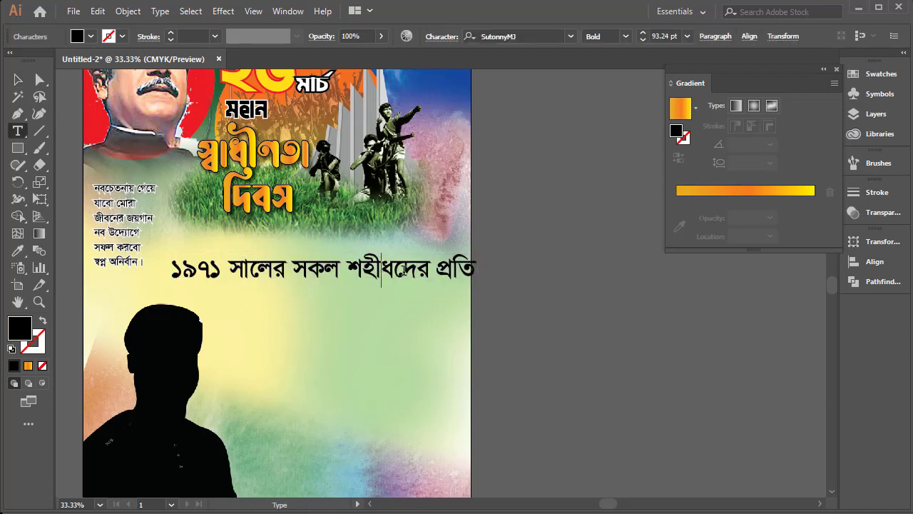
{"action": "key", "text": "shift+Right"}
{"action": "type", "text": ";দ"}
{"action": "key", "text": "shift+Left"}
{"action": "key", "text": "shift+Left"}
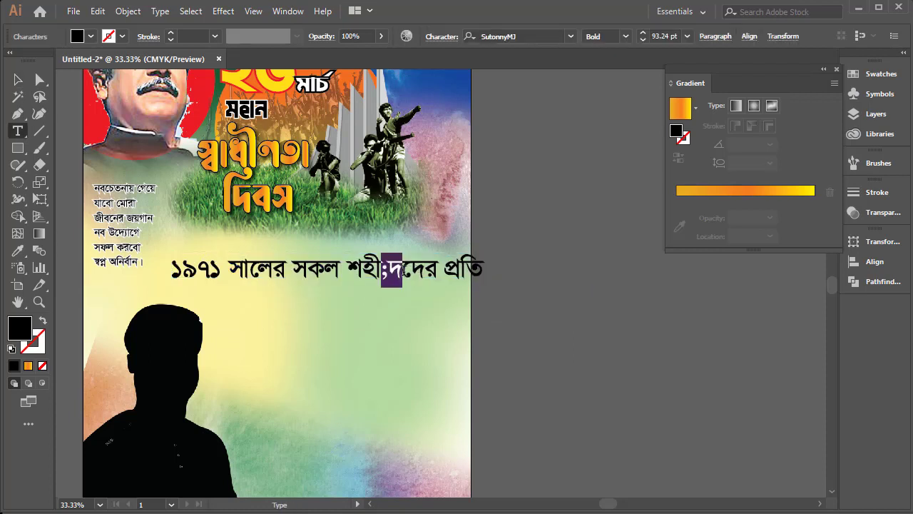
{"action": "type", "text": "দ"}
{"action": "left_click", "coordinate": [14, 96]}
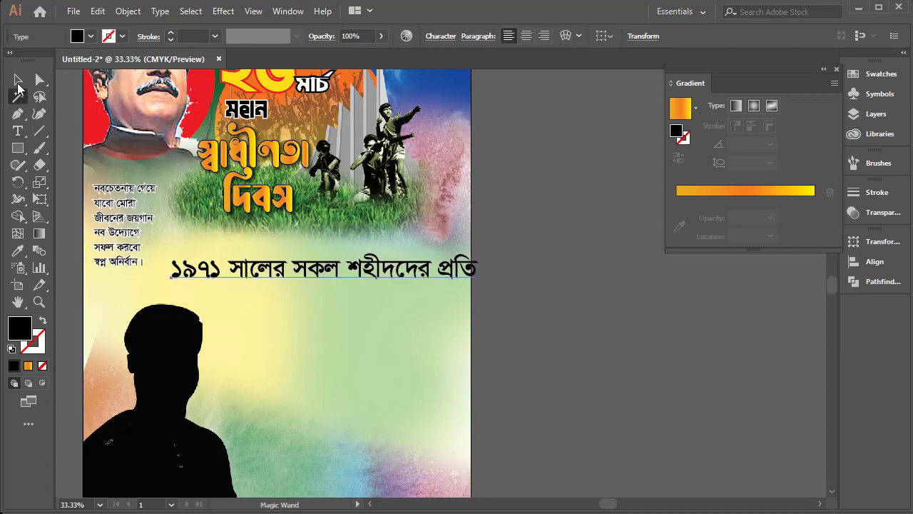
{"action": "left_click", "coordinate": [17, 79]}
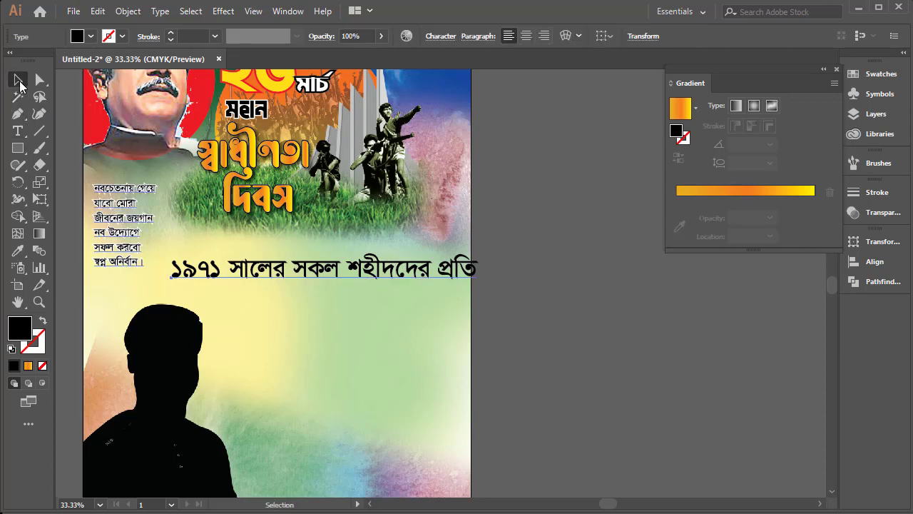
{"action": "mouse_move", "coordinate": [349, 271]}
{"action": "left_mouse_down"}
{"action": "mouse_move", "coordinate": [349, 285]}
{"action": "mouse_move", "coordinate": [343, 279]}
{"action": "left_mouse_up"}
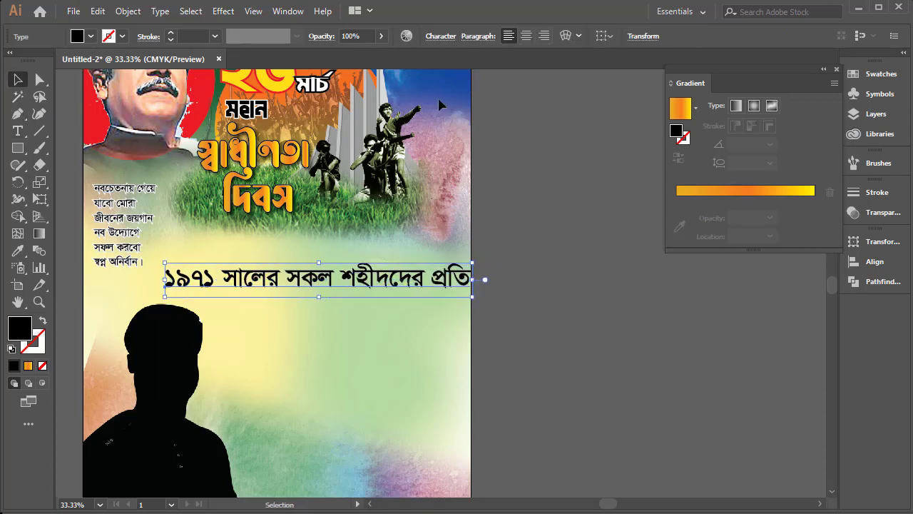
{"action": "left_click_drag", "start_coordinate": [472, 281], "coordinate": [392, 274]}
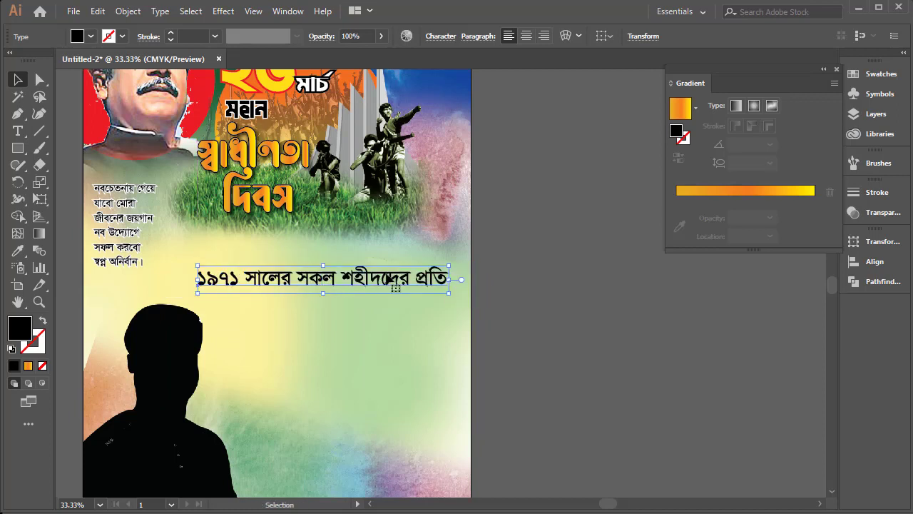
Step: Fill the tribute line dark blue
{"action": "left_click", "coordinate": [90, 36]}
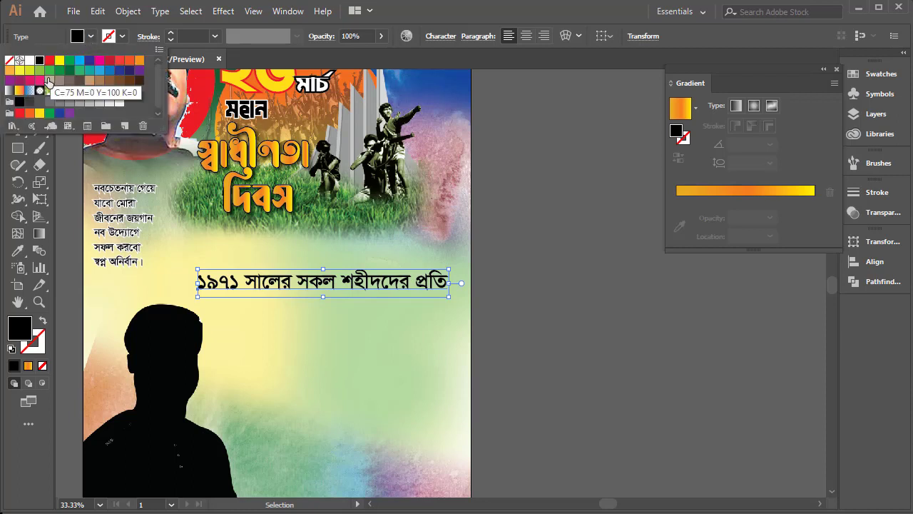
{"action": "left_click", "coordinate": [89, 60]}
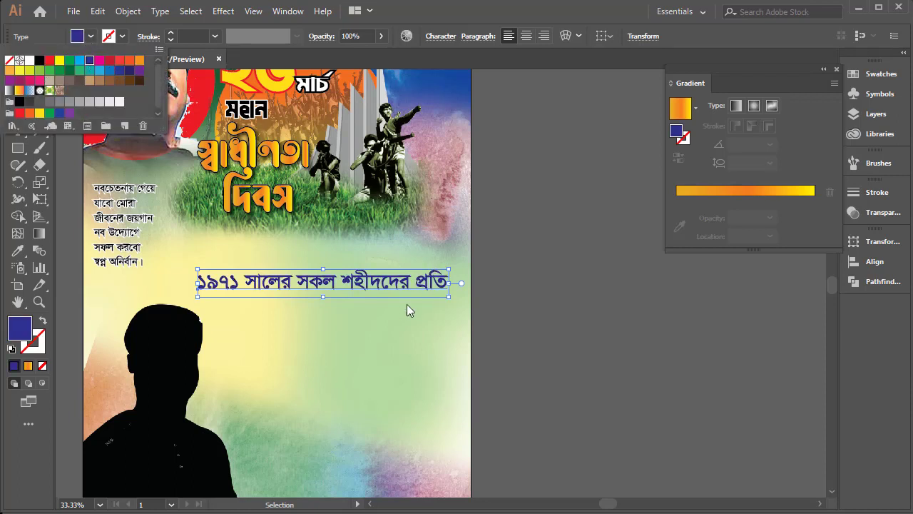
{"action": "left_click", "coordinate": [392, 280]}
{"action": "key", "text": "a"}
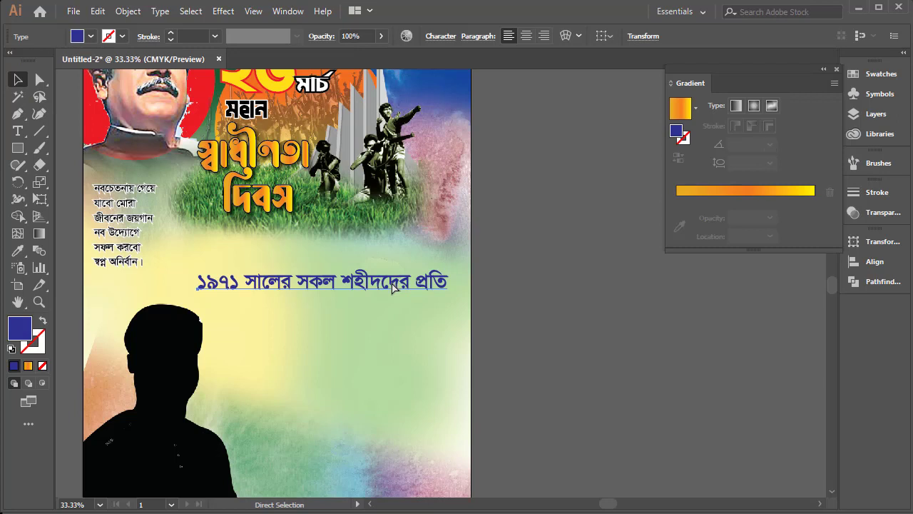
{"action": "key", "text": "v"}
Step: Give the tribute line an 11 pt white outline with Round Join corners
{"action": "left_click", "coordinate": [112, 38]}
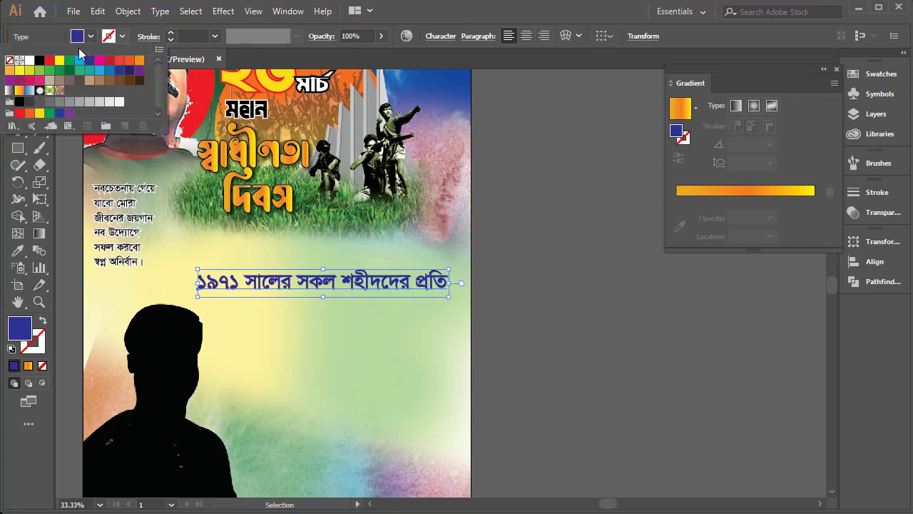
{"action": "left_click", "coordinate": [30, 60]}
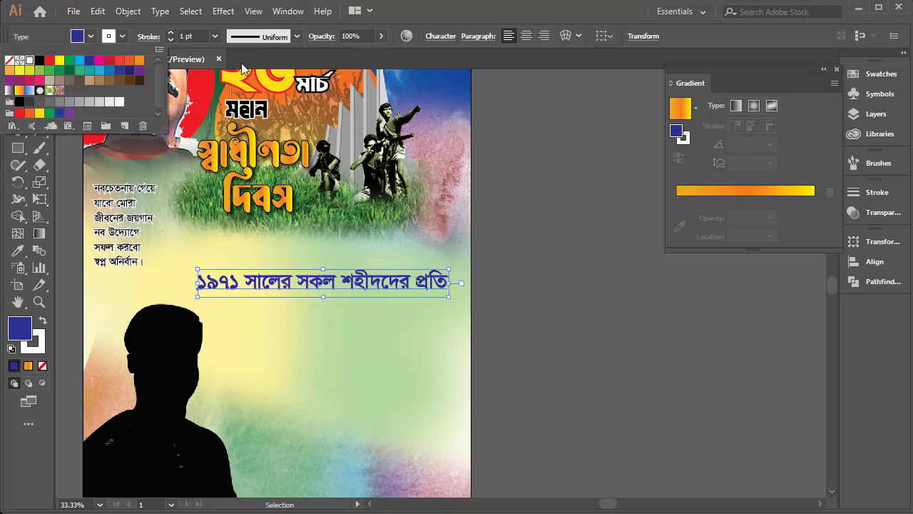
{"action": "left_click", "coordinate": [172, 33]}
{"action": "left_click", "coordinate": [172, 33]}
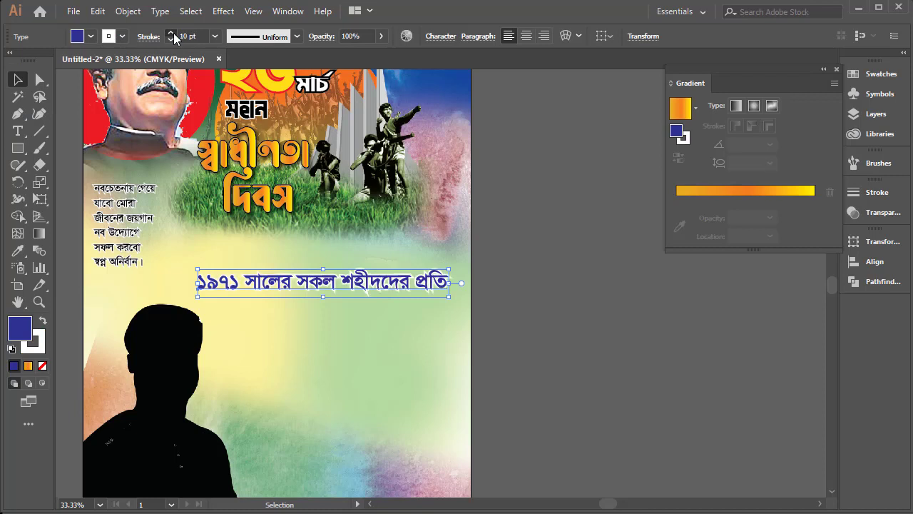
{"action": "left_click", "coordinate": [148, 37]}
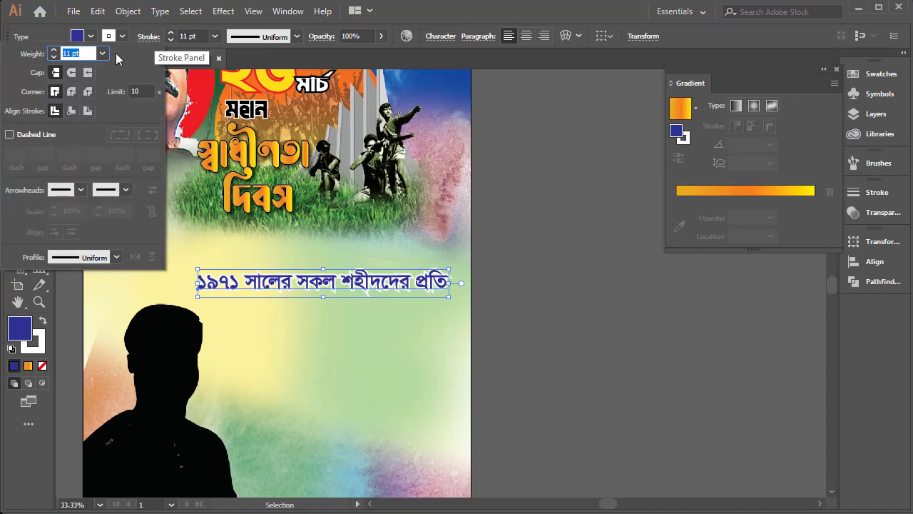
{"action": "left_click", "coordinate": [72, 94]}
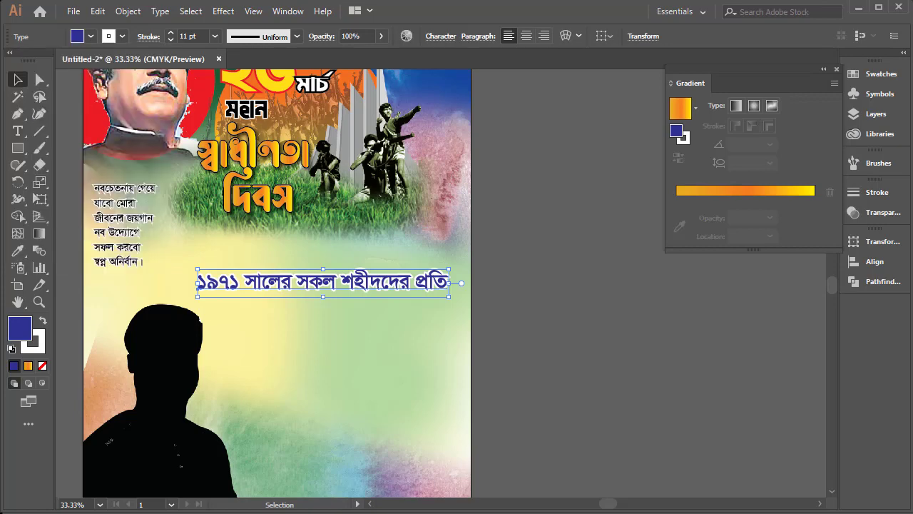
{"action": "left_click", "coordinate": [525, 195]}
Step: Draw a rectangle below the tribute line
{"action": "scroll", "coordinate": [428, 235], "scroll_direction": "down", "scroll_amount": 3}
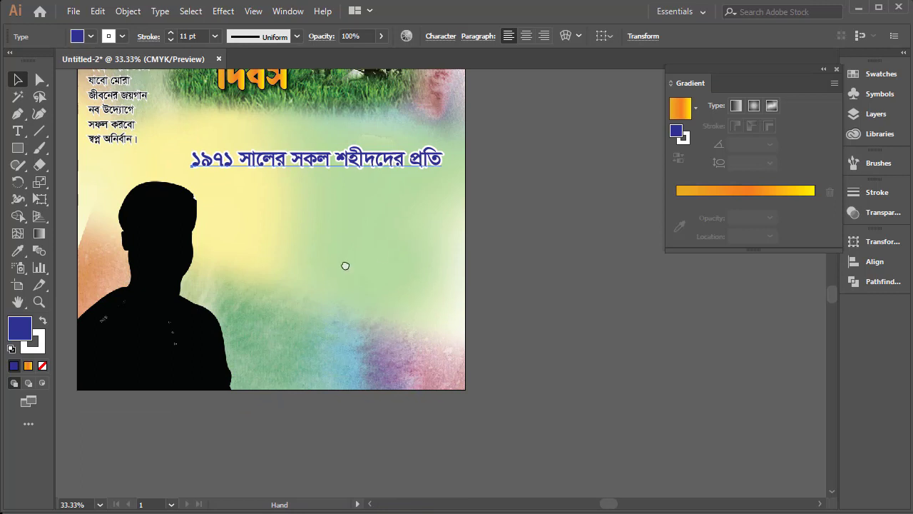
{"action": "left_click_drag", "start_coordinate": [346, 265], "coordinate": [306, 274]}
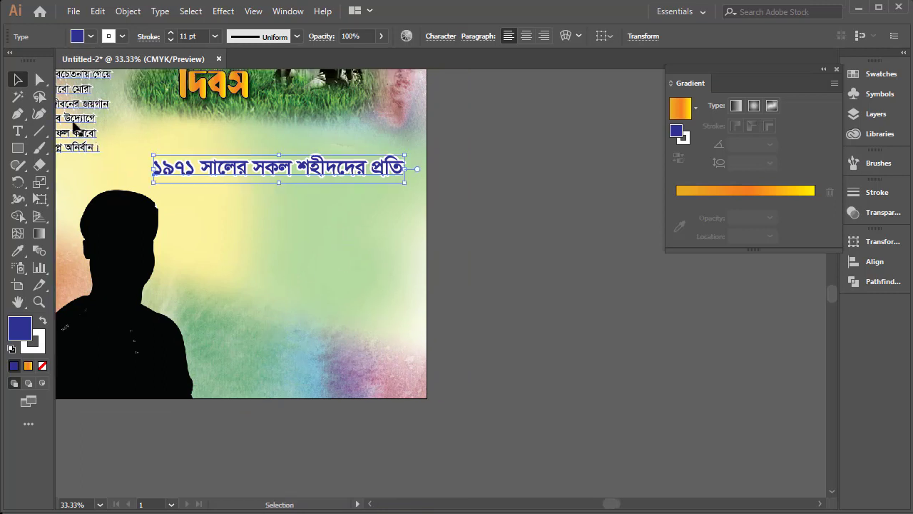
{"action": "left_click", "coordinate": [17, 150]}
{"action": "mouse_move", "coordinate": [232, 196]}
{"action": "left_mouse_down"}
{"action": "mouse_move", "coordinate": [314, 226]}
{"action": "mouse_move", "coordinate": [328, 222]}
{"action": "left_mouse_up"}
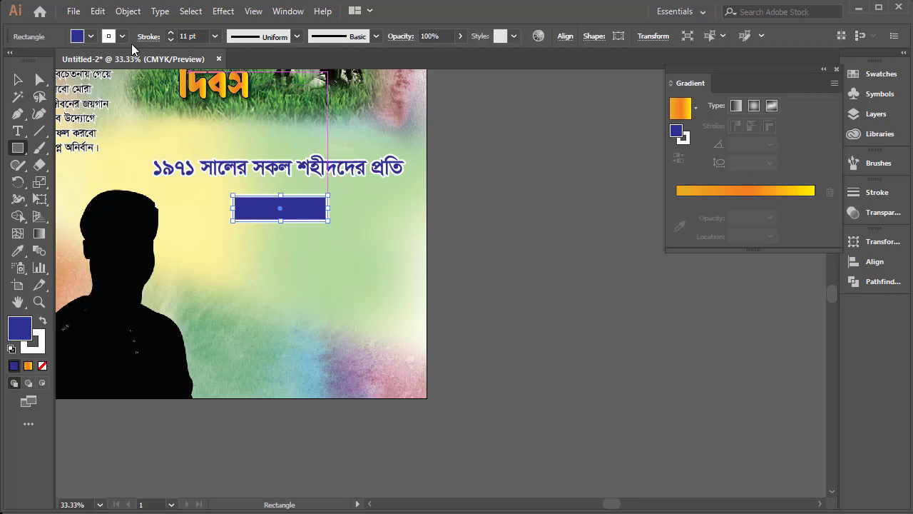
Step: Give the rectangle no stroke and a dark green fill
{"action": "left_click", "coordinate": [119, 37]}
{"action": "left_click", "coordinate": [9, 60]}
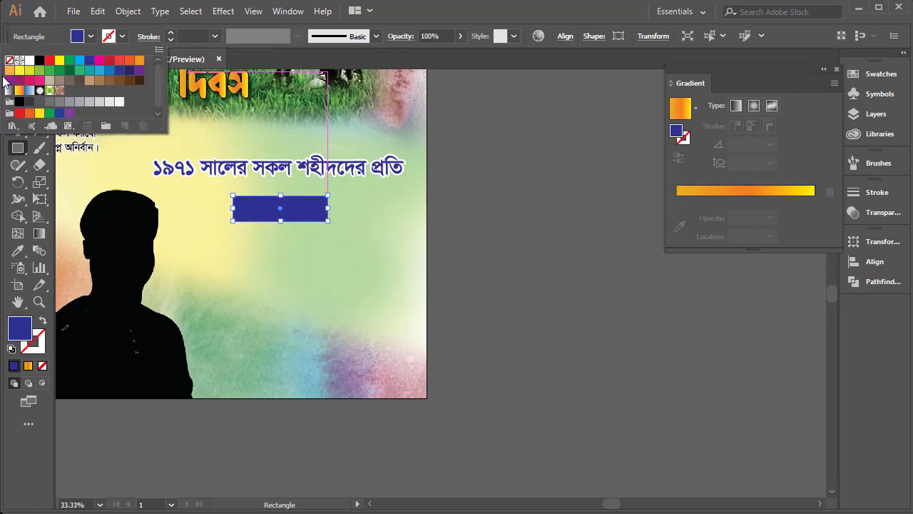
{"action": "left_click", "coordinate": [455, 9]}
{"action": "left_click", "coordinate": [91, 36]}
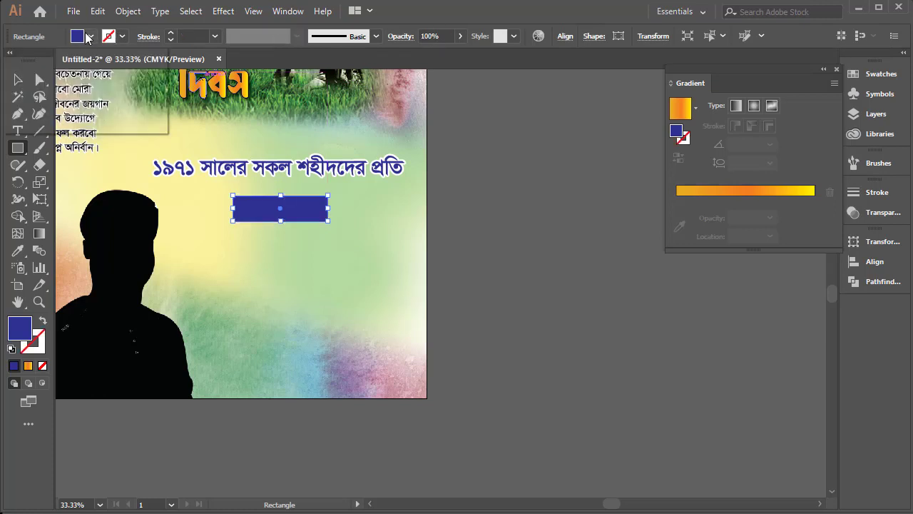
{"action": "left_click", "coordinate": [71, 71]}
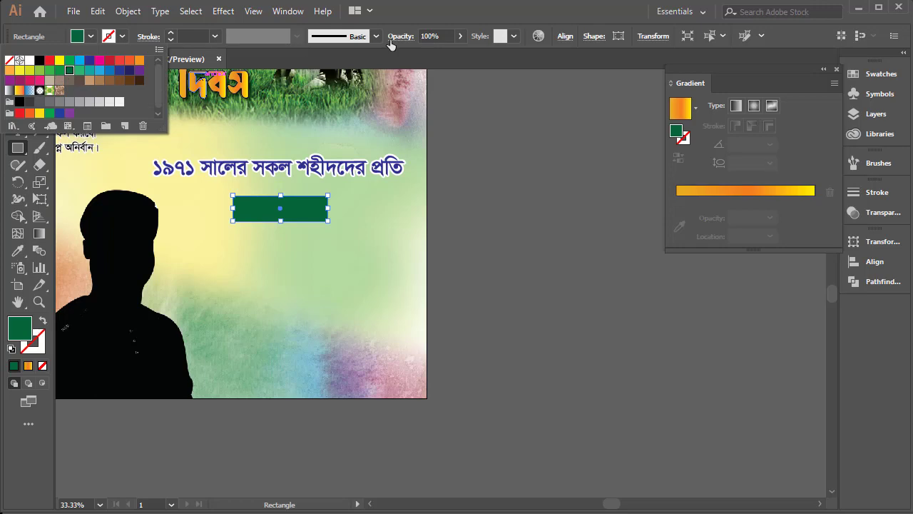
{"action": "left_click", "coordinate": [410, 12]}
{"action": "left_click", "coordinate": [22, 76]}
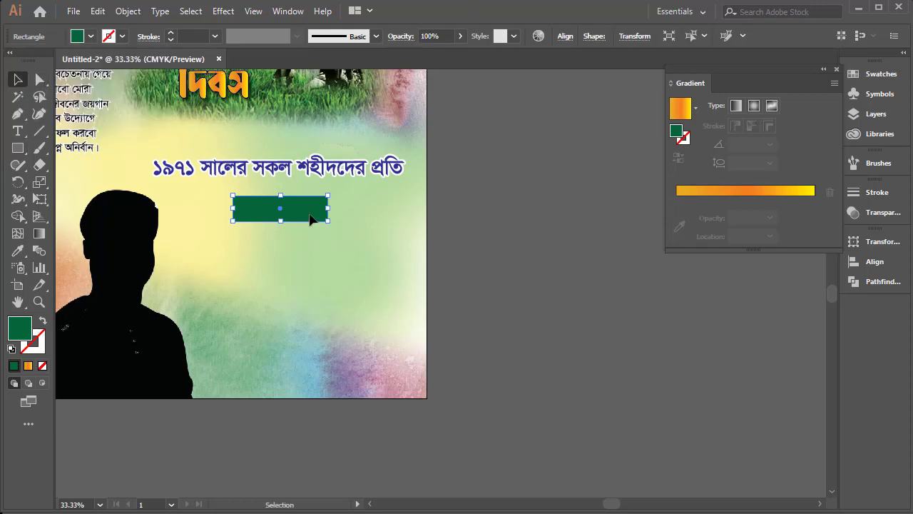
{"action": "key", "text": "ctrl+shift+a"}
{"action": "key", "text": "ctrl+equal"}
Step: Enlarge the green rectangle around its centre
{"action": "key", "text": "ctrl+equal"}
{"action": "left_click_drag", "start_coordinate": [238, 268], "coordinate": [238, 202]}
{"action": "key", "text": "ctrl+equal"}
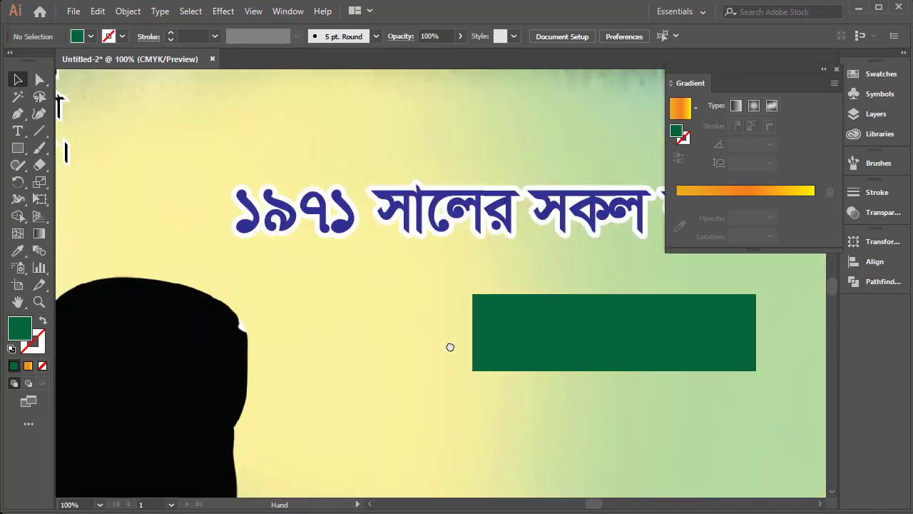
{"action": "left_click_drag", "start_coordinate": [619, 295], "coordinate": [297, 261]}
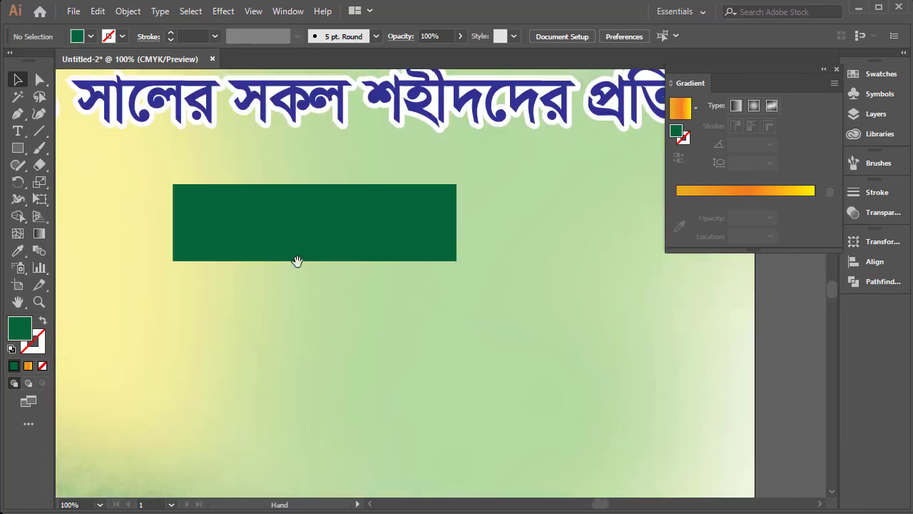
{"action": "left_click", "coordinate": [452, 244]}
{"action": "left_click_drag", "start_coordinate": [452, 244], "coordinate": [485, 252]}
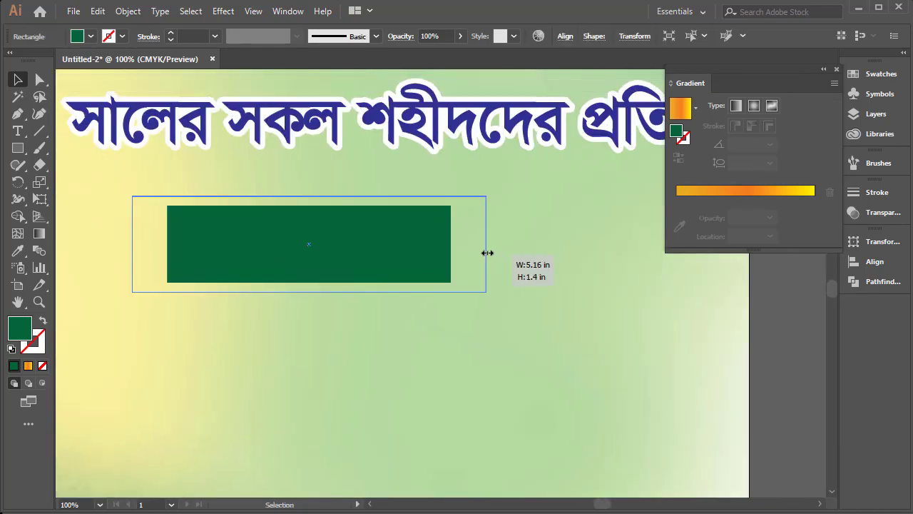
Step: Draw a crimson circle on the rectangle's right end and Alt-drag a copy rightward
{"action": "left_click", "coordinate": [17, 147]}
{"action": "left_click", "coordinate": [68, 184]}
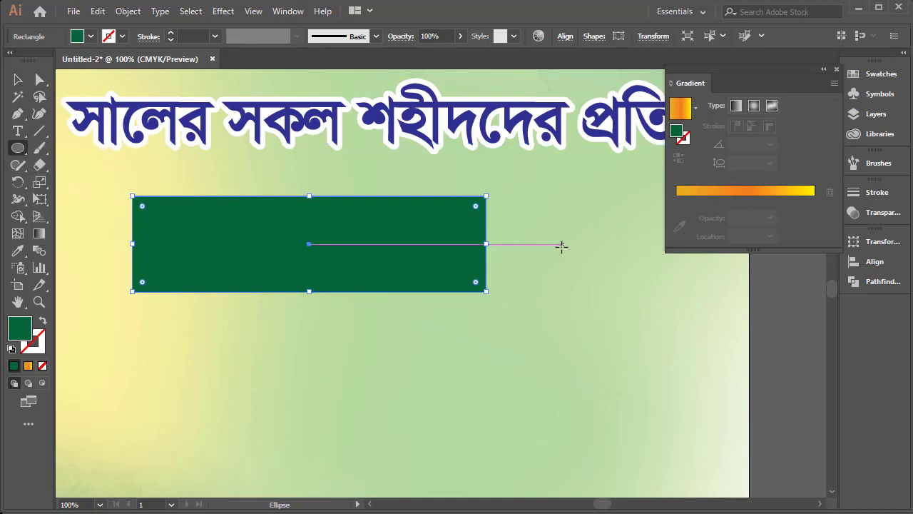
{"action": "left_click_drag", "start_coordinate": [452, 220], "coordinate": [507, 273]}
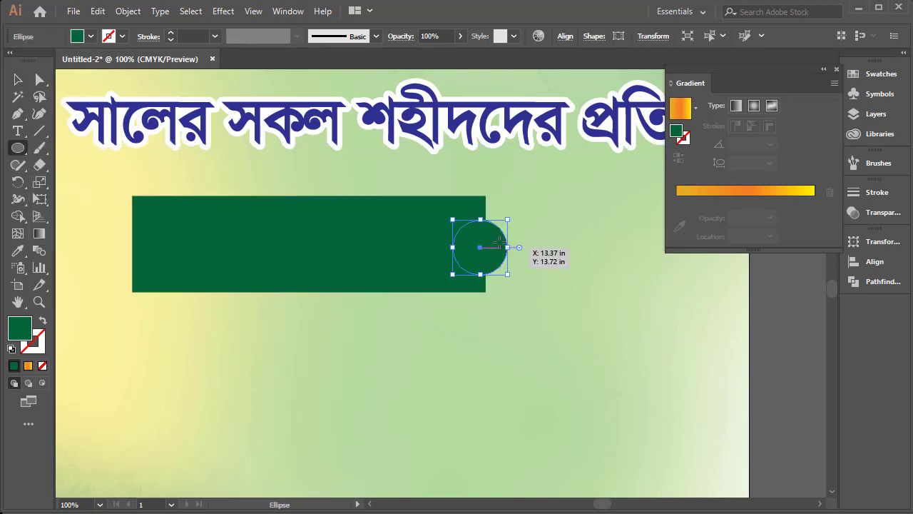
{"action": "left_click", "coordinate": [17, 79]}
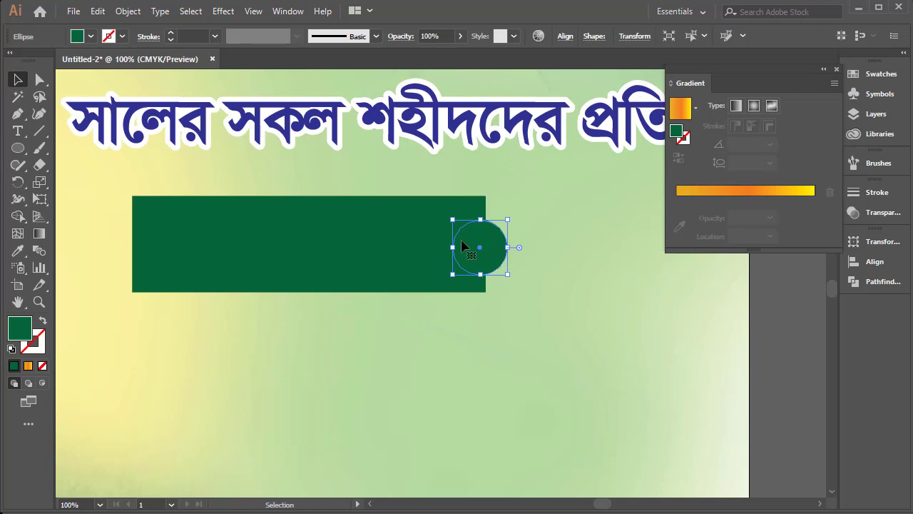
{"action": "left_click_drag", "start_coordinate": [463, 247], "coordinate": [465, 244]}
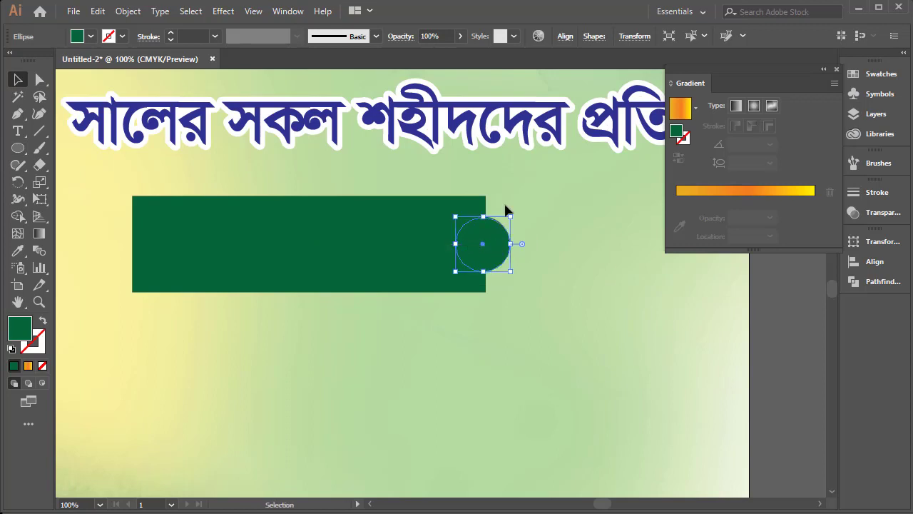
{"action": "left_click", "coordinate": [77, 37]}
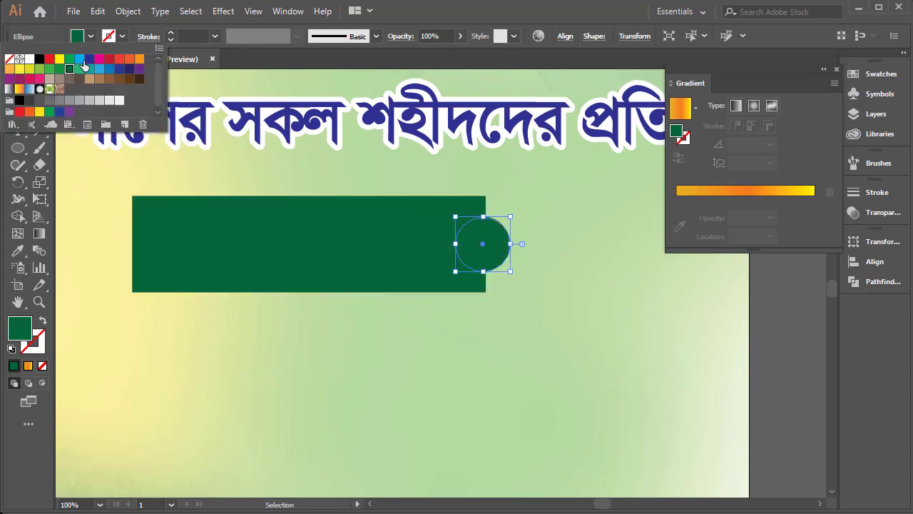
{"action": "left_click", "coordinate": [29, 79]}
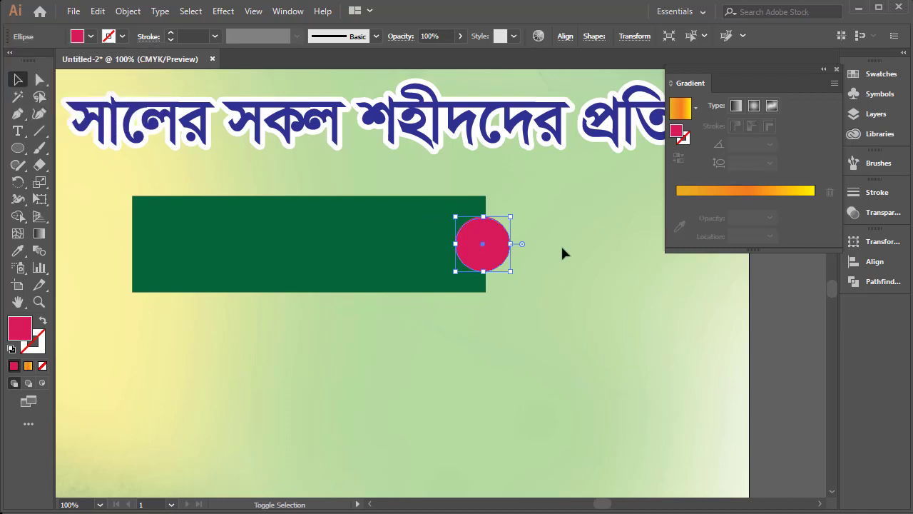
{"action": "left_click_drag", "start_coordinate": [483, 244], "coordinate": [576, 246]}
Step: Recolour the copied circle green and add a dark blue copy further right
{"action": "left_click", "coordinate": [90, 36]}
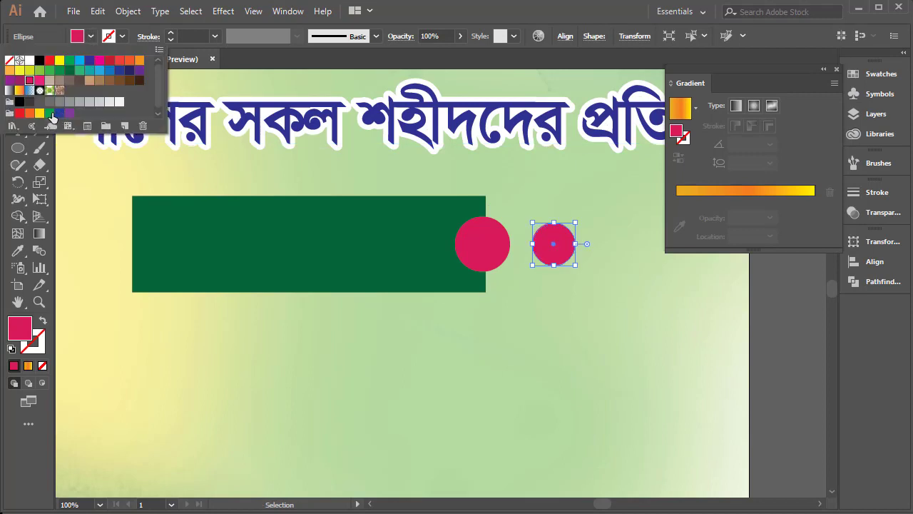
{"action": "left_click", "coordinate": [48, 71]}
{"action": "key", "text": "Escape"}
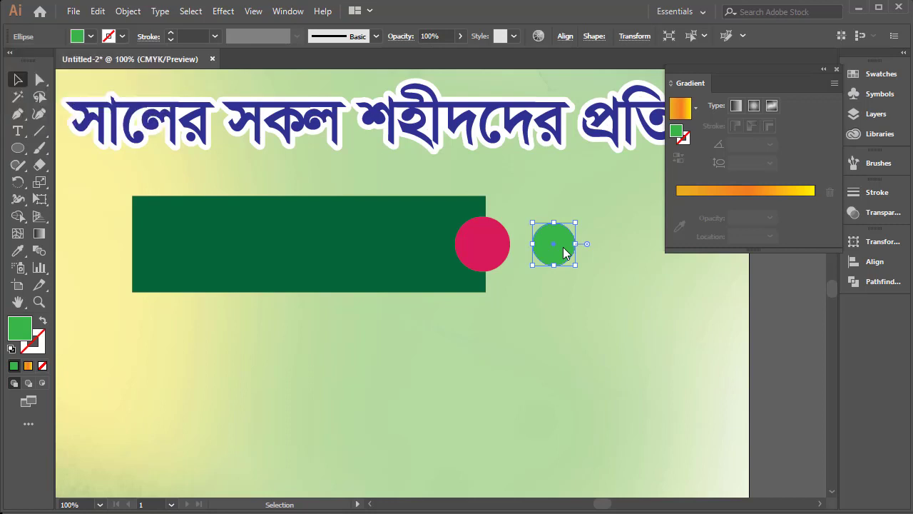
{"action": "mouse_move", "coordinate": [573, 246]}
{"action": "left_mouse_down"}
{"action": "mouse_move", "coordinate": [652, 248]}
{"action": "mouse_move", "coordinate": [640, 244]}
{"action": "left_mouse_up"}
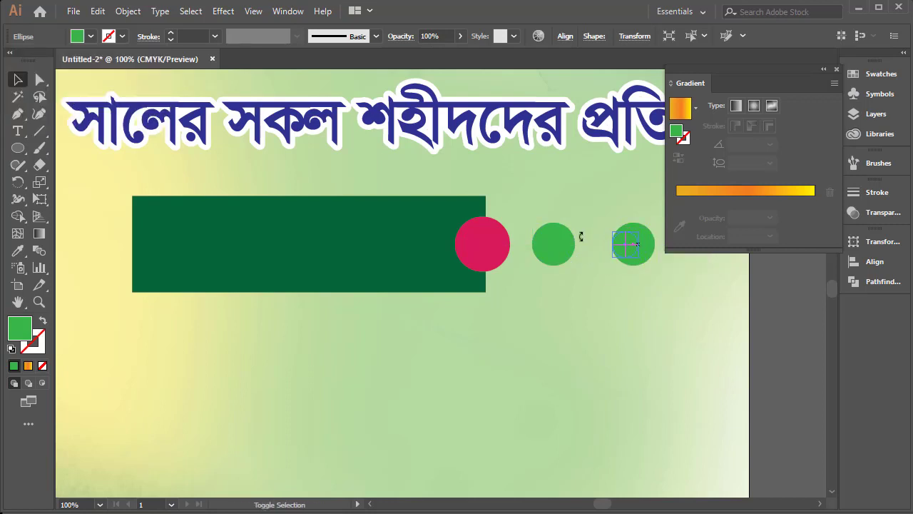
{"action": "left_click", "coordinate": [87, 39]}
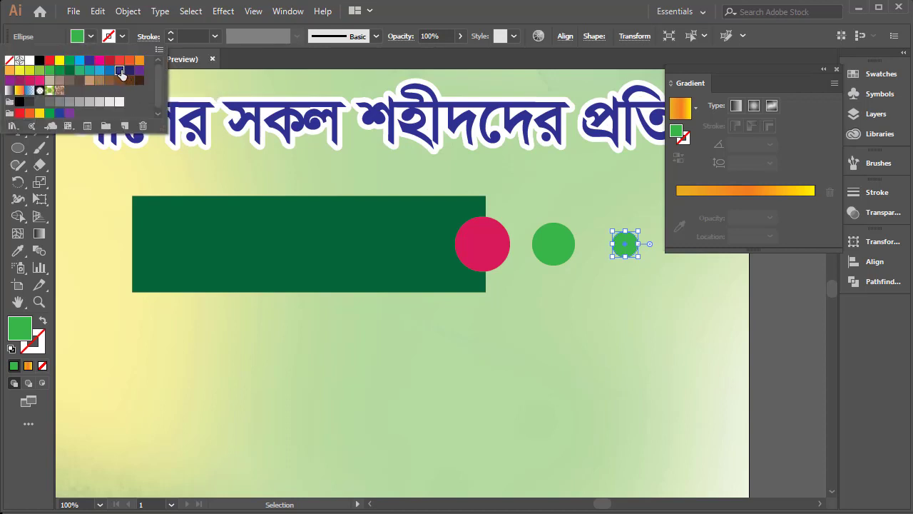
{"action": "left_click", "coordinate": [120, 71]}
Step: Duplicate the crimson, green and blue circles onto the banner's left end
{"action": "left_click", "coordinate": [492, 255], "text": "shift"}
{"action": "left_click", "coordinate": [563, 251], "text": "shift"}
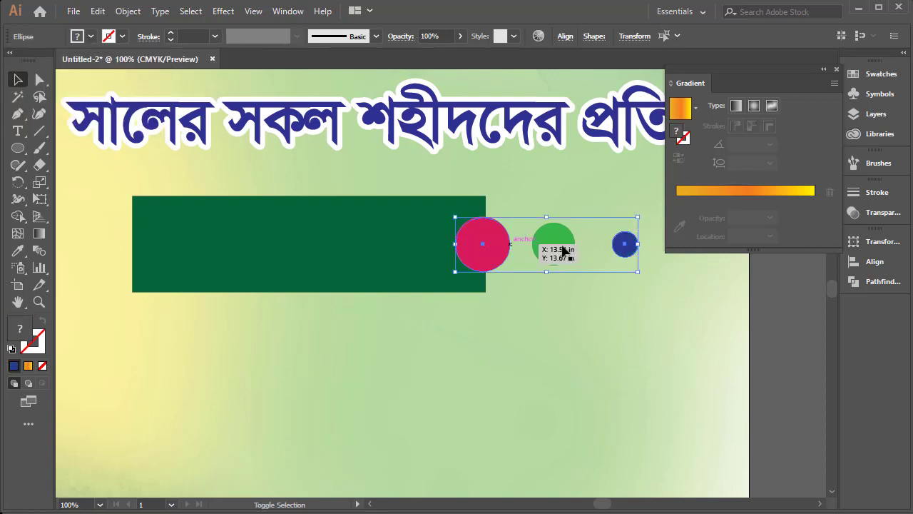
{"action": "left_click_drag", "start_coordinate": [562, 248], "coordinate": [166, 241], "text": "alt"}
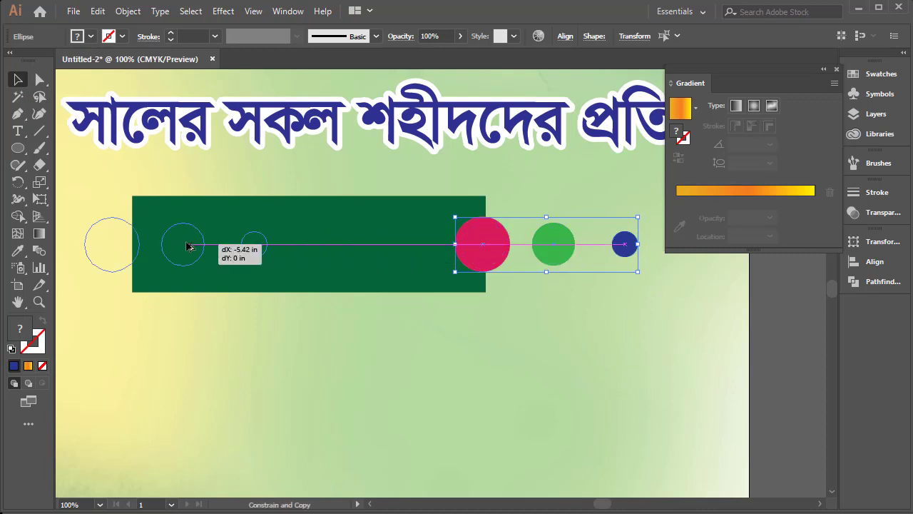
{"action": "right_click", "coordinate": [169, 235]}
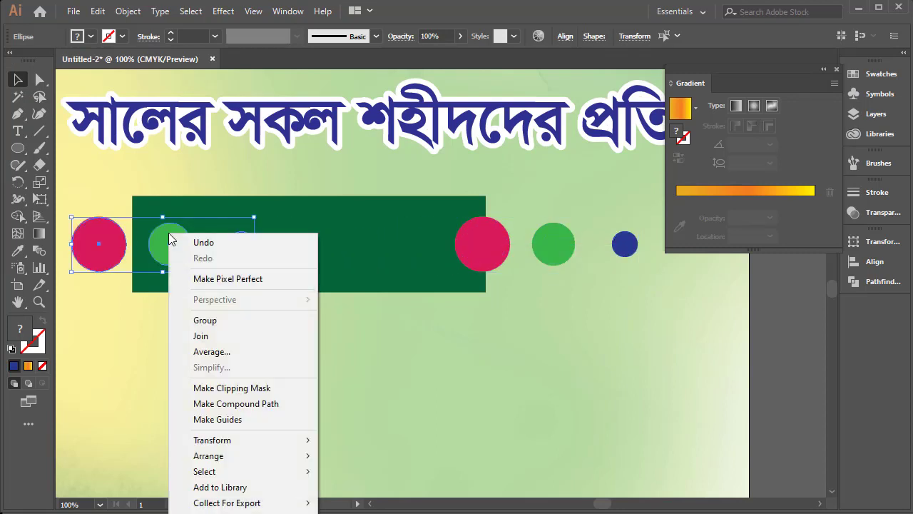
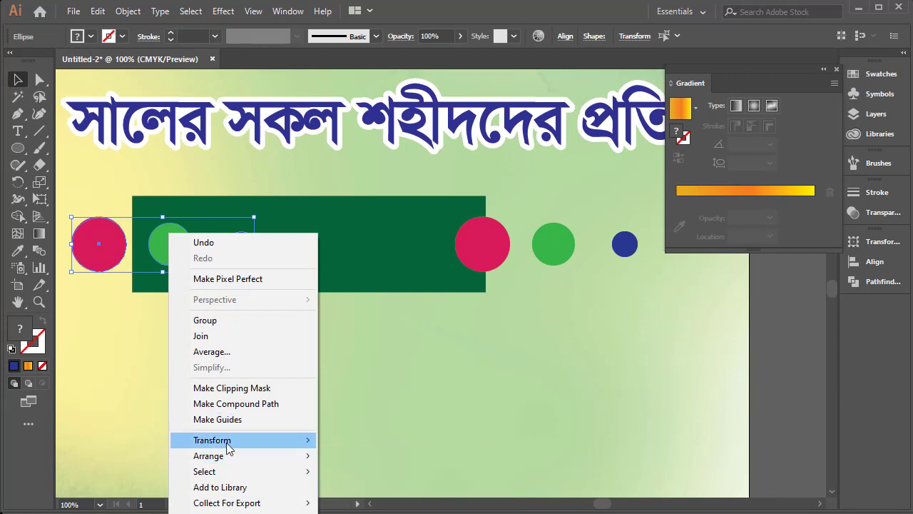
Step: Reflect a vertical copy of the pink, green and blue circles to the green bar's left side
{"action": "mouse_move", "coordinate": [212, 440]}
{"action": "left_click", "coordinate": [367, 491]}
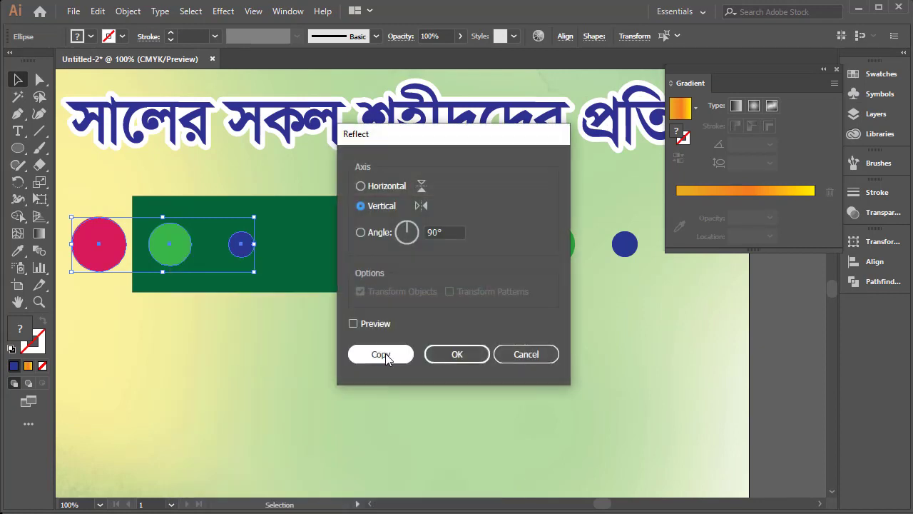
{"action": "left_click", "coordinate": [460, 354]}
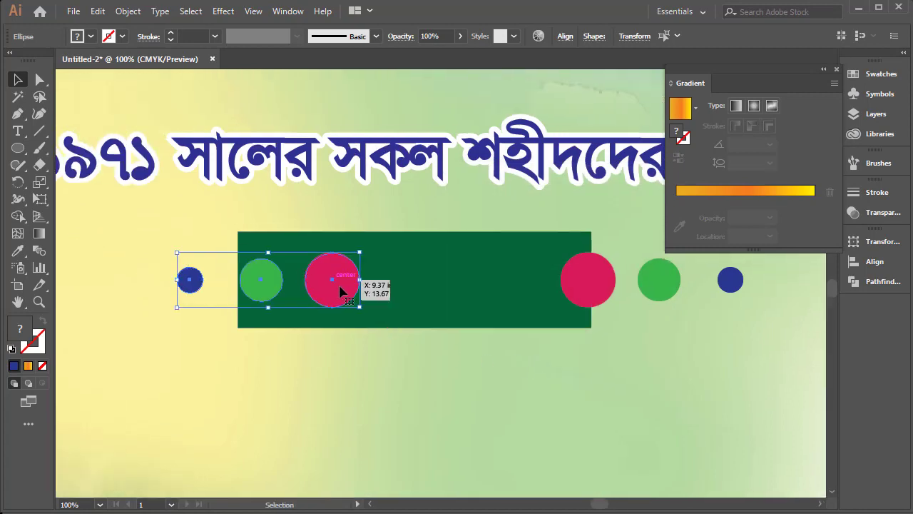
{"action": "mouse_move", "coordinate": [311, 281]}
{"action": "left_mouse_down"}
{"action": "mouse_move", "coordinate": [239, 282]}
{"action": "mouse_move", "coordinate": [249, 283]}
{"action": "left_mouse_up"}
{"action": "key", "text": "ctrl+minus"}
{"action": "key", "text": "ctrl+minus"}
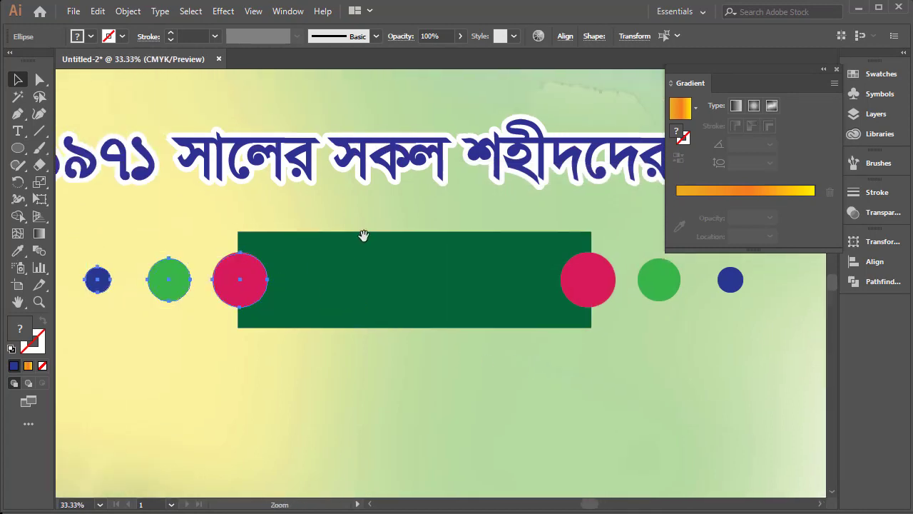
{"action": "left_click_drag", "start_coordinate": [272, 211], "coordinate": [242, 174]}
{"action": "left_click", "coordinate": [507, 277]}
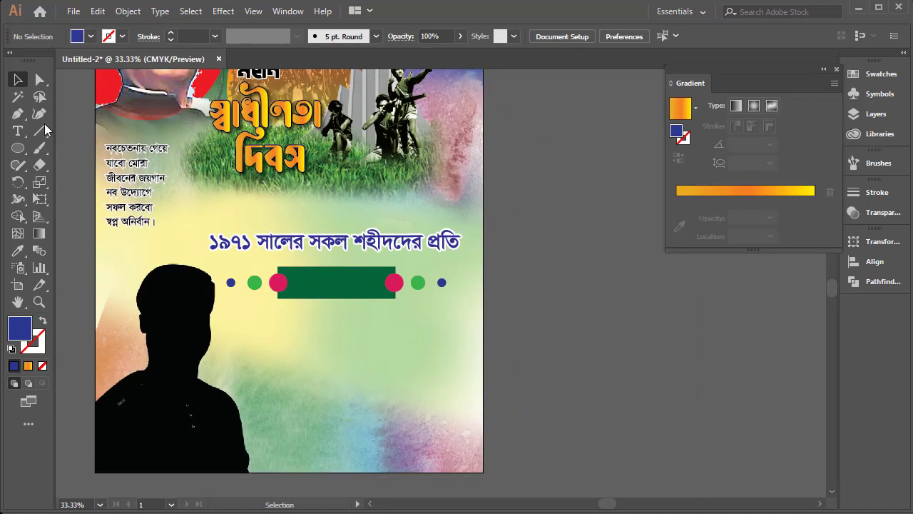
Step: Add the word গভীর as a new text object and enlarge it
{"action": "left_click", "coordinate": [19, 132]}
{"action": "left_click", "coordinate": [321, 371]}
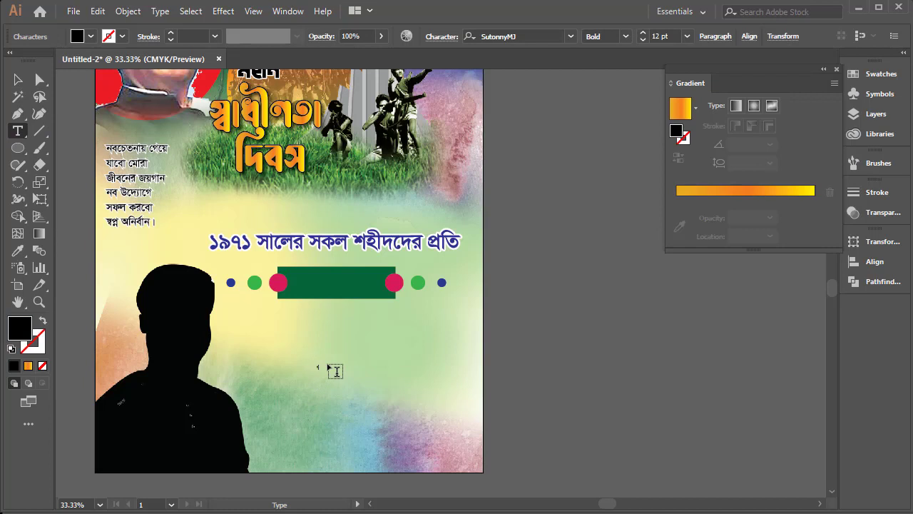
{"action": "key", "text": "Escape"}
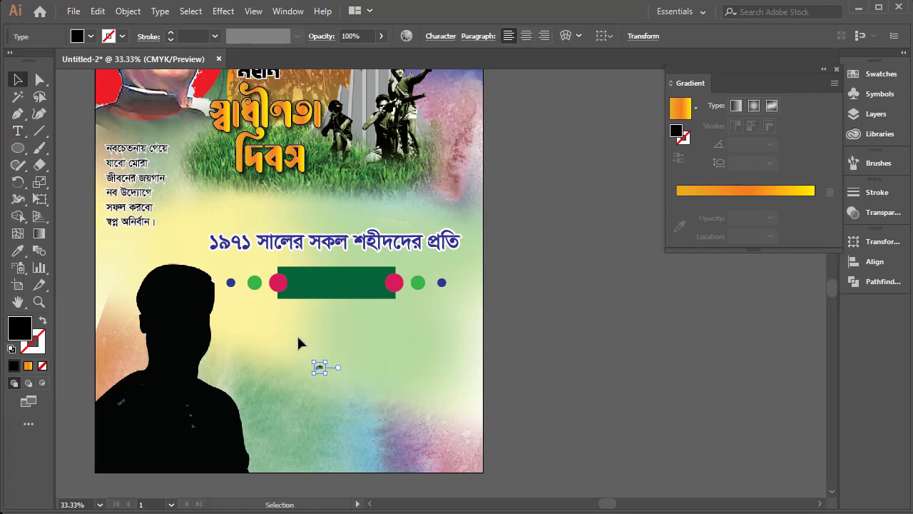
{"action": "mouse_move", "coordinate": [322, 362]}
{"action": "left_mouse_down"}
{"action": "mouse_move", "coordinate": [473, 300]}
{"action": "mouse_move", "coordinate": [377, 322]}
{"action": "left_mouse_up"}
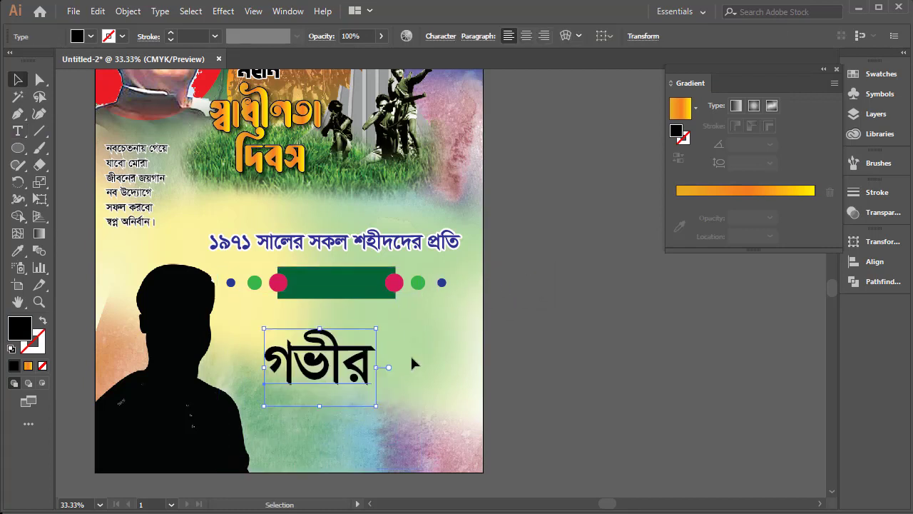
Step: Set গভীর in Li Niladri Rongtuli and place it on the green bar
{"action": "double_click", "coordinate": [311, 370]}
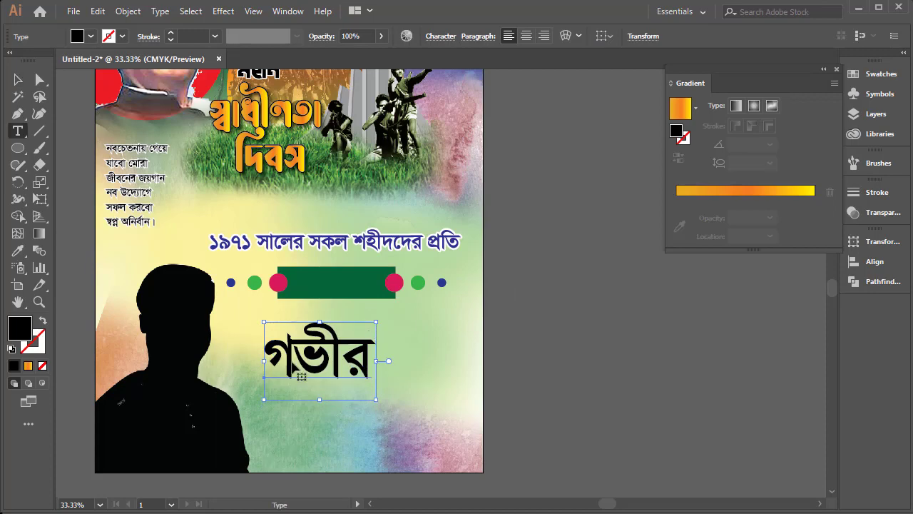
{"action": "key", "text": "ctrl+a"}
{"action": "left_click", "coordinate": [570, 35]}
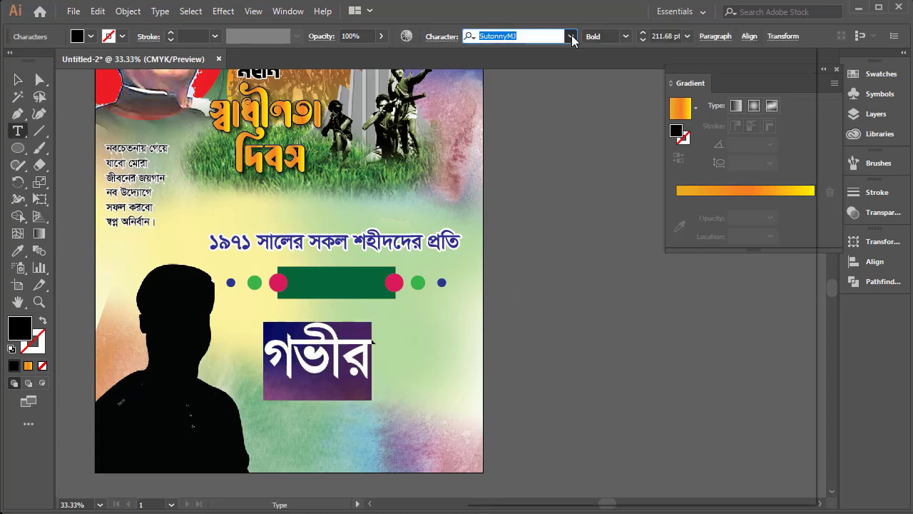
{"action": "left_click", "coordinate": [635, 263]}
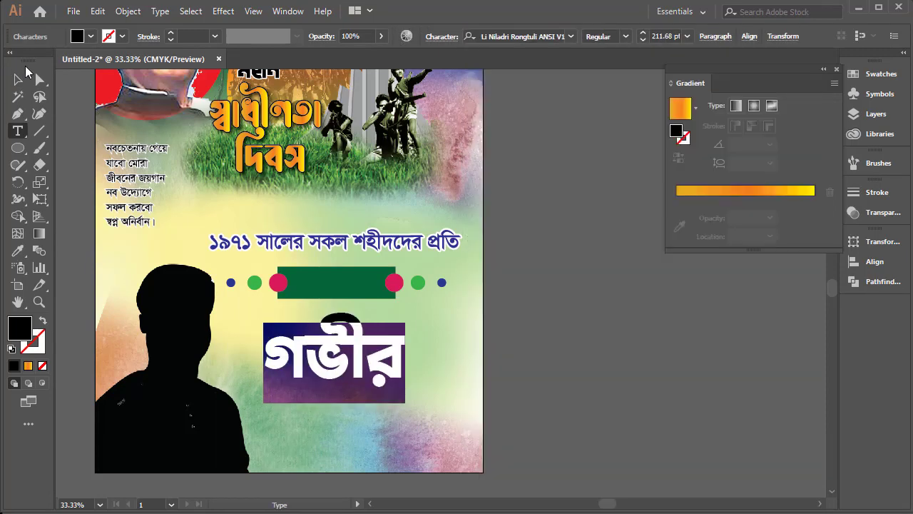
{"action": "key", "text": "Escape"}
{"action": "mouse_move", "coordinate": [407, 405]}
{"action": "left_mouse_down"}
{"action": "mouse_move", "coordinate": [330, 354]}
{"action": "mouse_move", "coordinate": [333, 298]}
{"action": "left_mouse_up"}
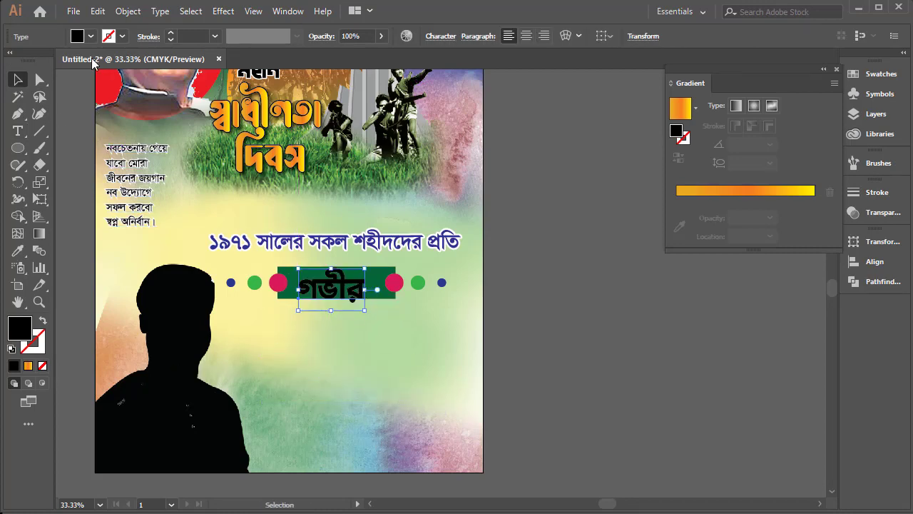
Step: Fill গভীর white and widen it to span the green bar between the circles
{"action": "left_click", "coordinate": [92, 36]}
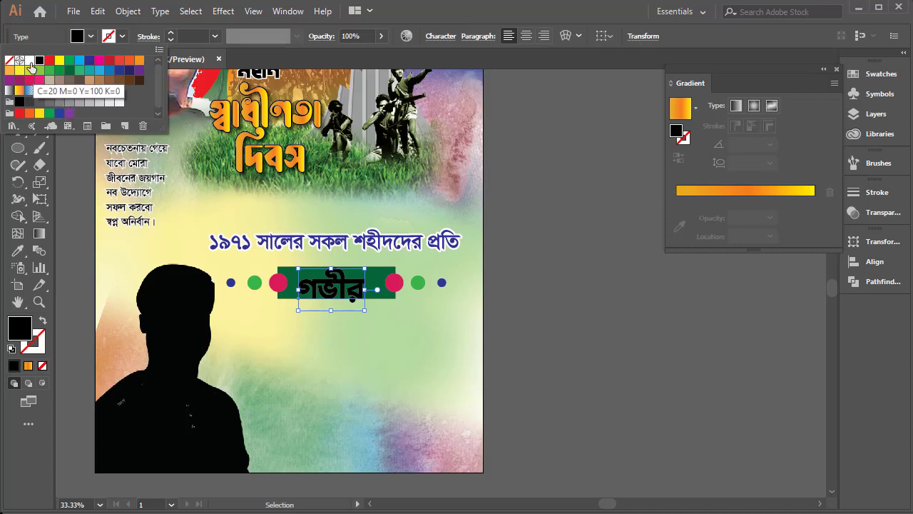
{"action": "left_click", "coordinate": [29, 60]}
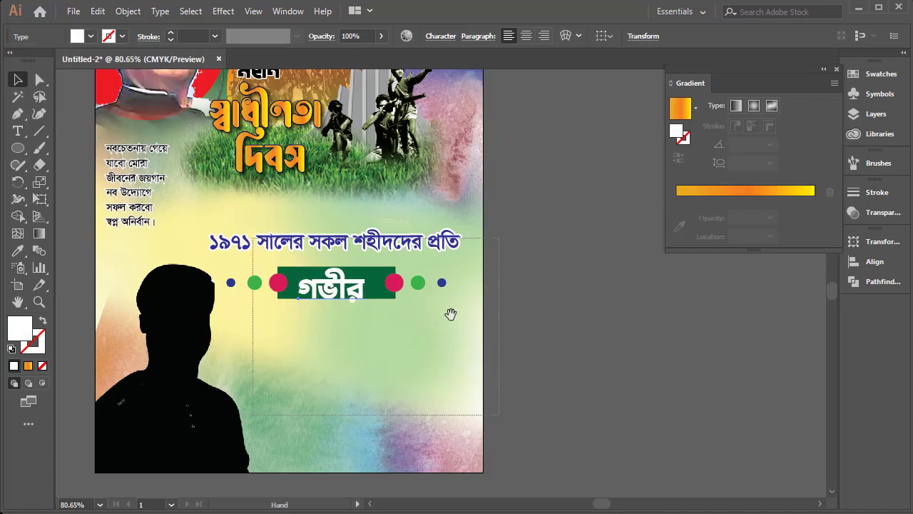
{"action": "left_click_drag", "start_coordinate": [389, 288], "coordinate": [456, 285]}
{"action": "key", "text": "v"}
{"action": "left_click", "coordinate": [322, 320]}
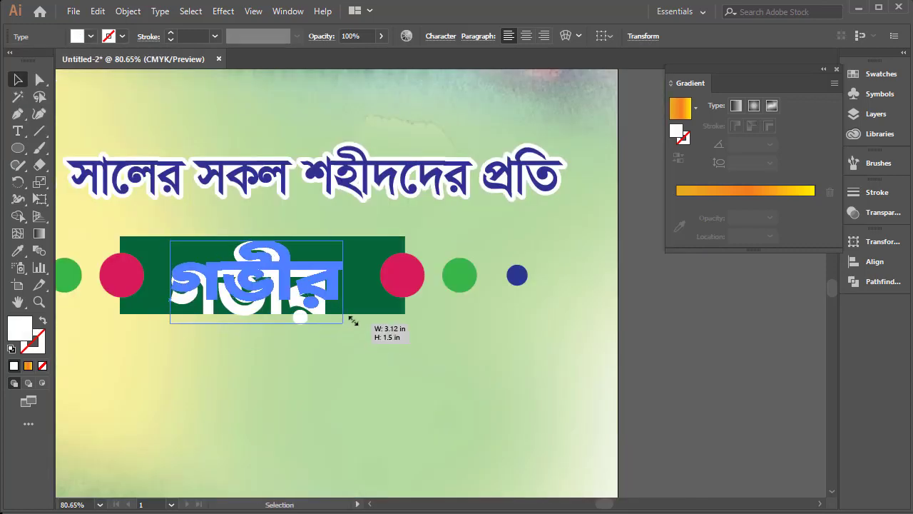
{"action": "left_click_drag", "start_coordinate": [328, 345], "coordinate": [360, 327]}
{"action": "left_click_drag", "start_coordinate": [322, 287], "coordinate": [349, 288]}
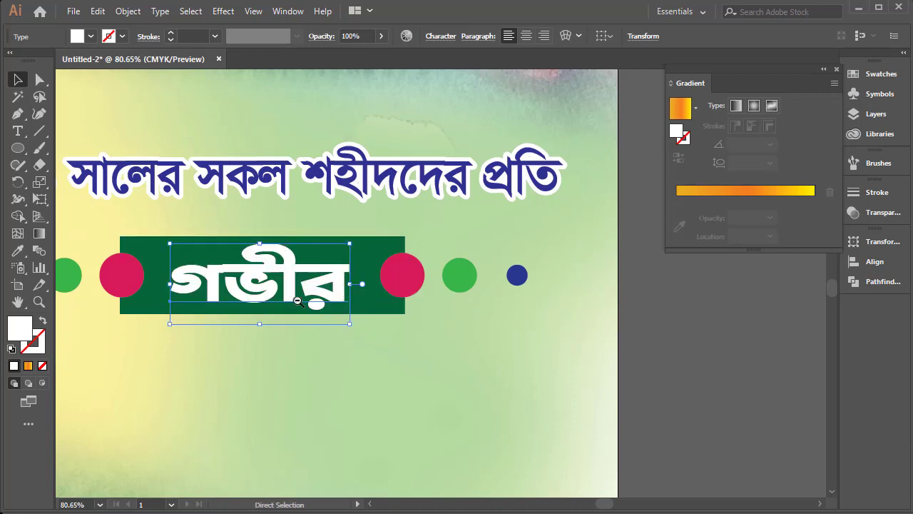
{"action": "key", "text": "ctrl+minus"}
{"action": "key", "text": "ctrl+minus"}
{"action": "key", "text": "ctrl+minus"}
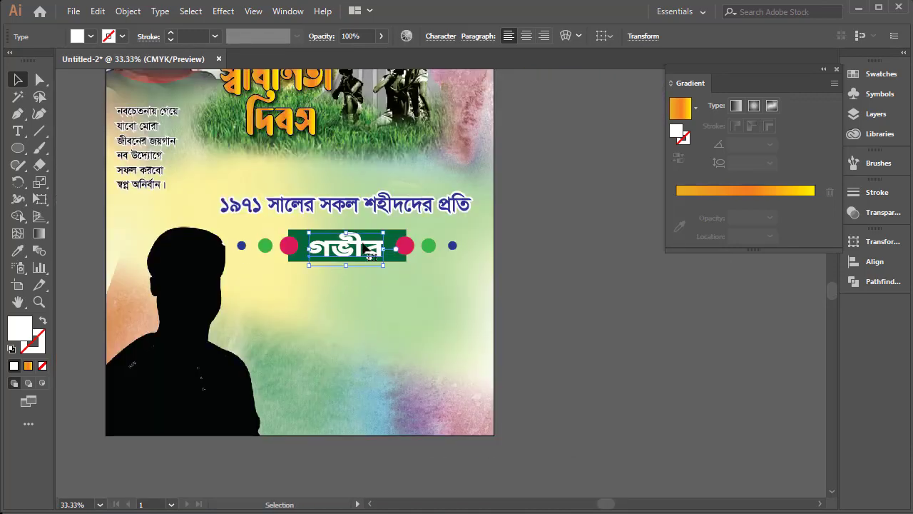
{"action": "left_click", "coordinate": [17, 131]}
Step: Add শ্রদ্ধাঞ্জলি as new text, enlarge it and move it under the green bar
{"action": "left_click", "coordinate": [316, 321]}
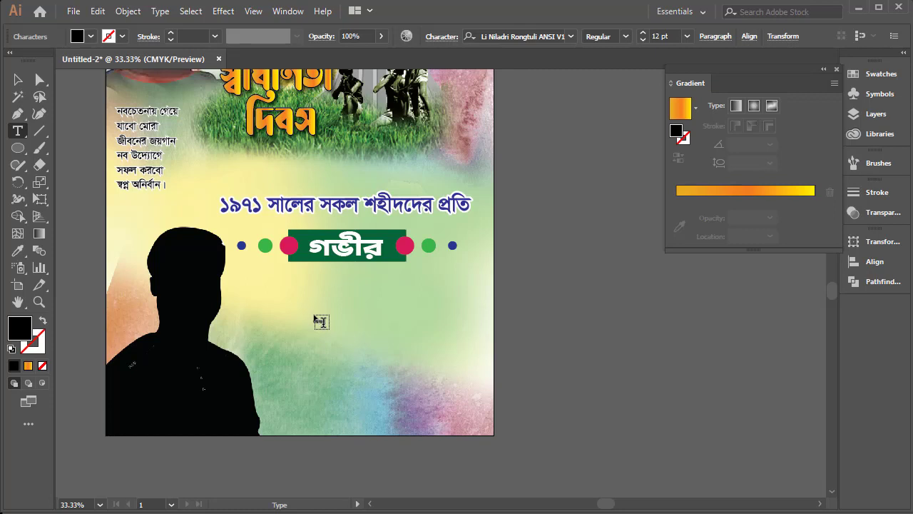
{"action": "key", "text": "Escape"}
{"action": "left_click_drag", "start_coordinate": [326, 326], "coordinate": [487, 353]}
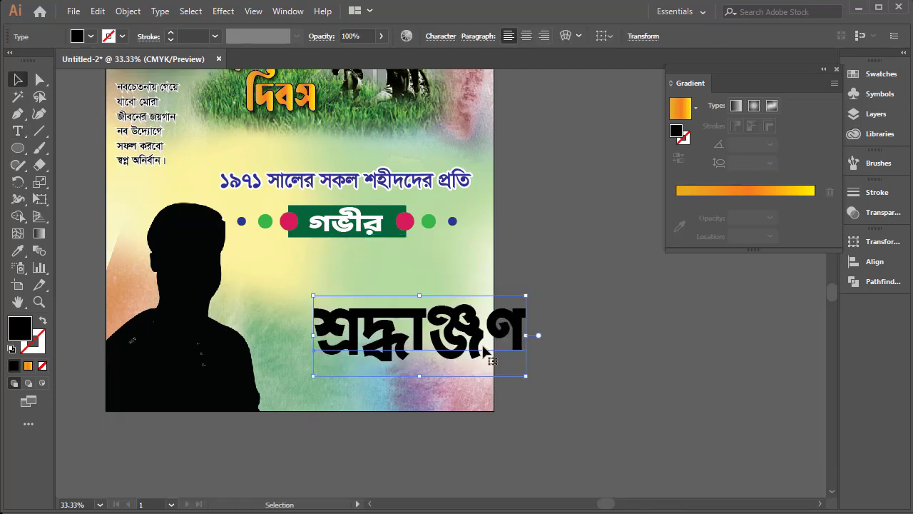
{"action": "left_click_drag", "start_coordinate": [496, 319], "coordinate": [449, 280]}
Step: Correct the final glyph of শ্রদ্ধাঞ্জলি and nudge it slightly left and down
{"action": "double_click", "coordinate": [449, 281]}
{"action": "key", "text": "BackSpace"}
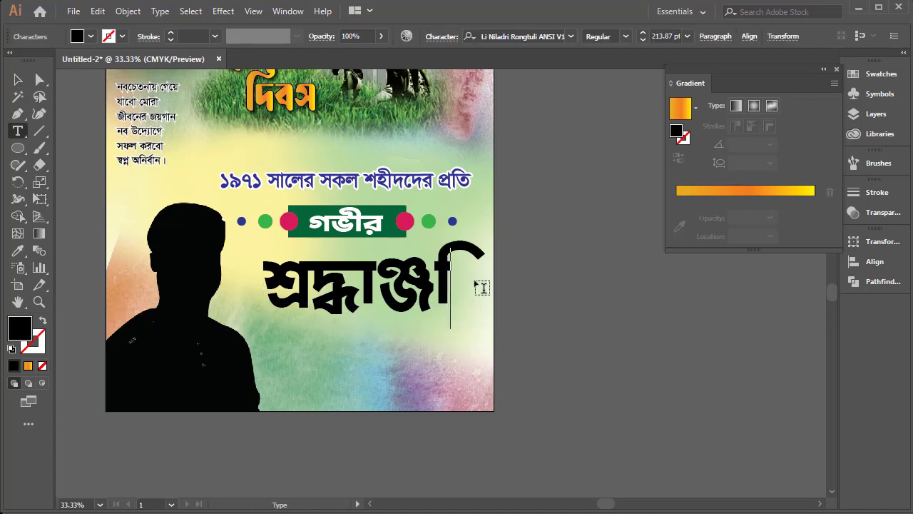
{"action": "type", "text": "wj"}
{"action": "key", "text": "Escape"}
{"action": "left_click_drag", "start_coordinate": [449, 294], "coordinate": [420, 312]}
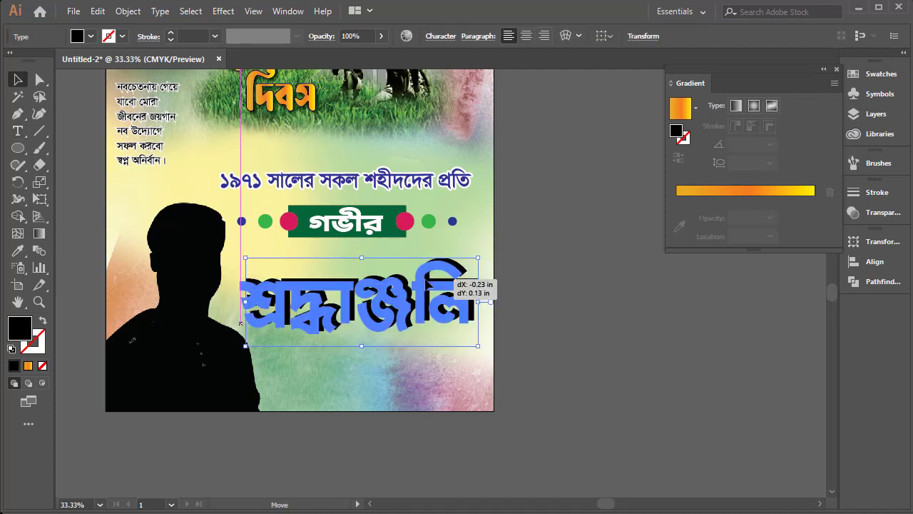
Step: Set শ্রদ্ধাঞ্জলি in Fazlay Sejuti ANSI V1 and shift it slightly right
{"action": "double_click", "coordinate": [383, 284]}
{"action": "key", "text": "ctrl+a"}
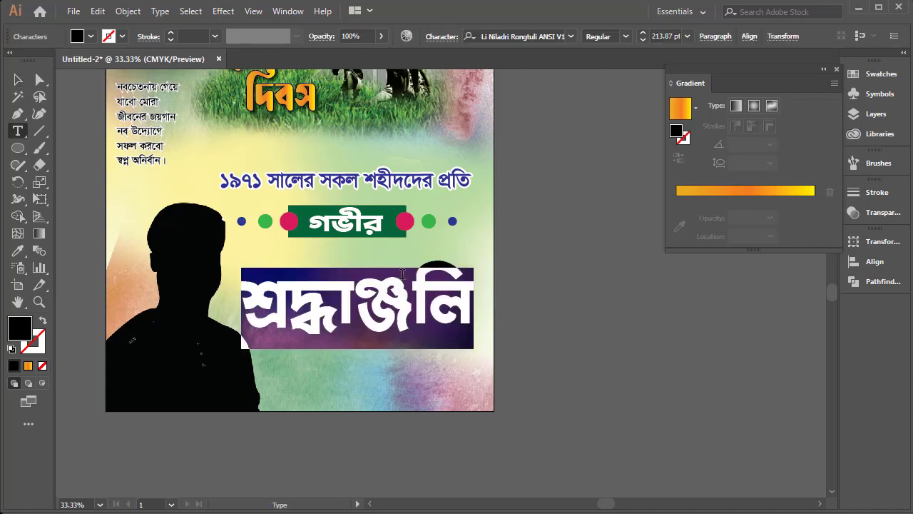
{"action": "left_click", "coordinate": [570, 36]}
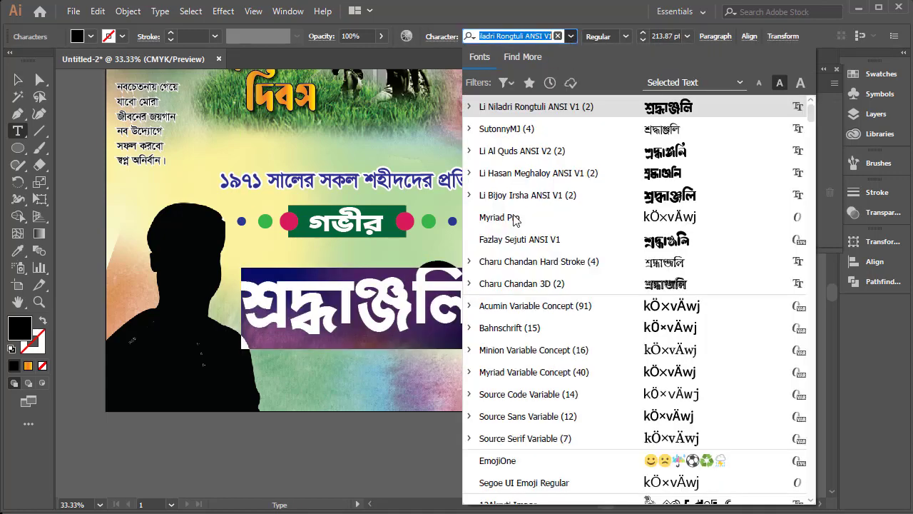
{"action": "left_click", "coordinate": [669, 243]}
{"action": "key", "text": "Escape"}
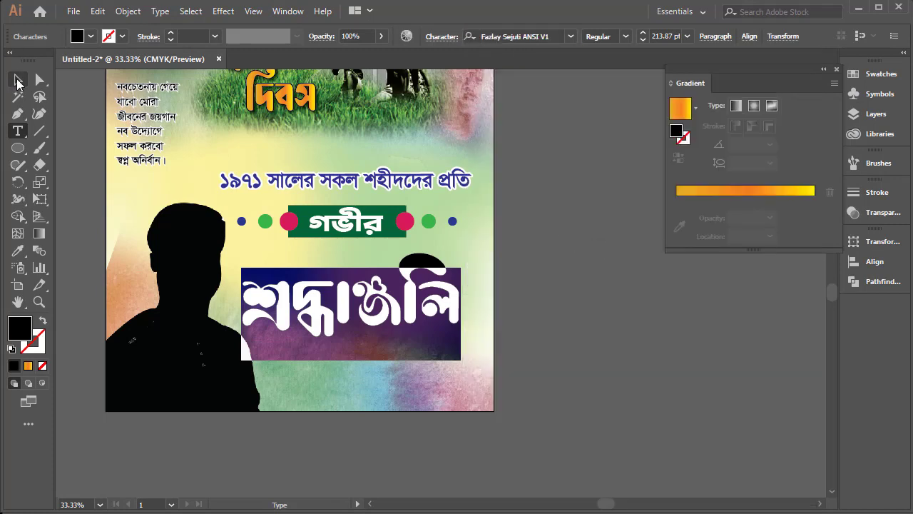
{"action": "left_click_drag", "start_coordinate": [394, 359], "coordinate": [405, 359]}
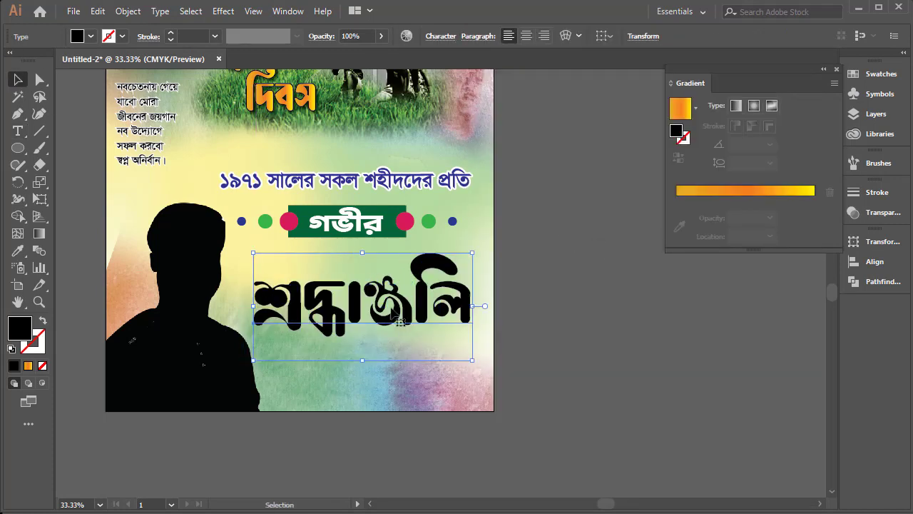
Step: Fill the title red, then try and undo a white outline on the 1971 line
{"action": "left_click", "coordinate": [91, 36]}
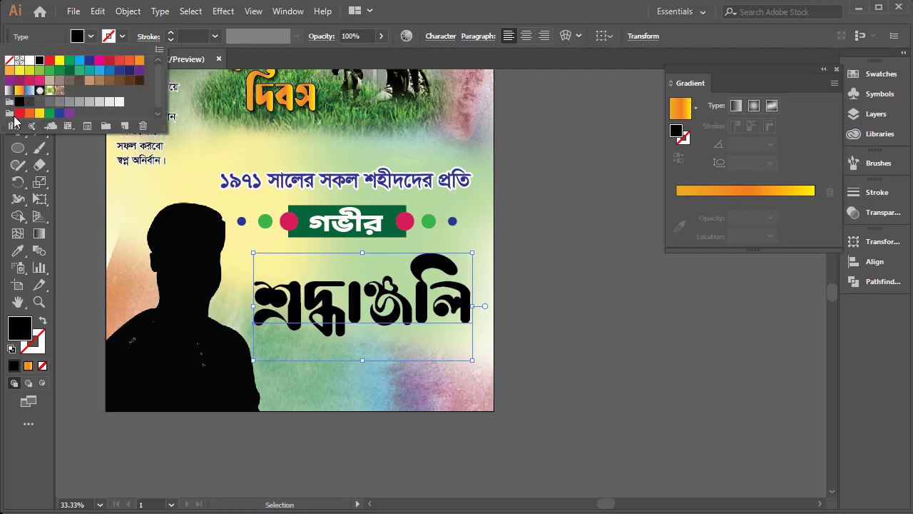
{"action": "left_click", "coordinate": [20, 114]}
{"action": "left_click", "coordinate": [444, 296], "text": "ctrl"}
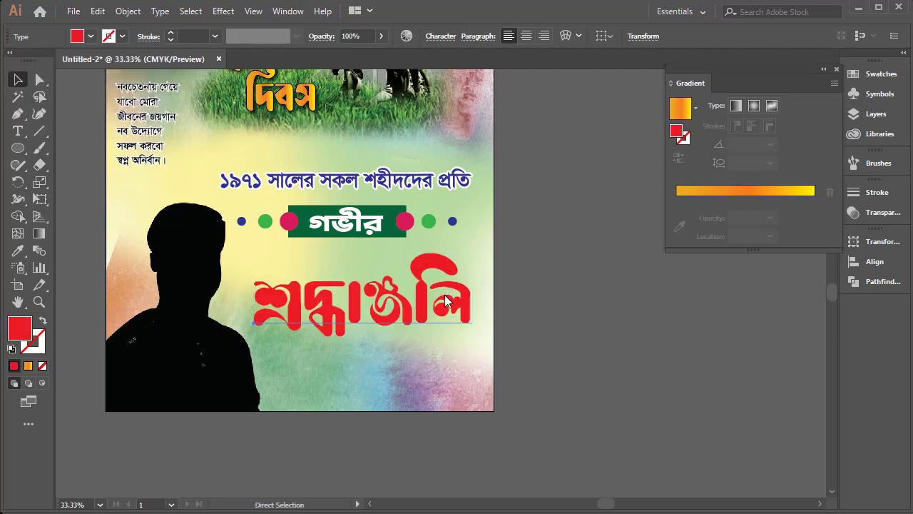
{"action": "left_click", "coordinate": [285, 180], "text": "ctrl"}
{"action": "left_click", "coordinate": [119, 36]}
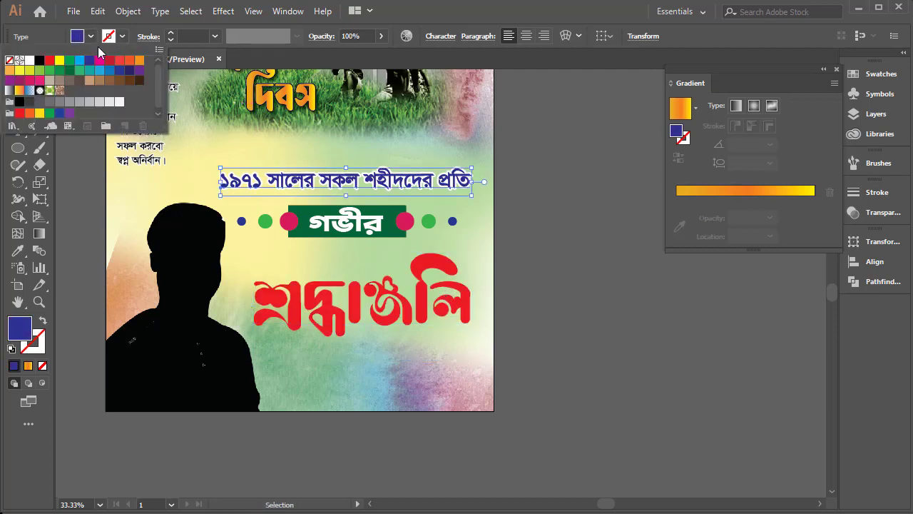
{"action": "left_click", "coordinate": [29, 59]}
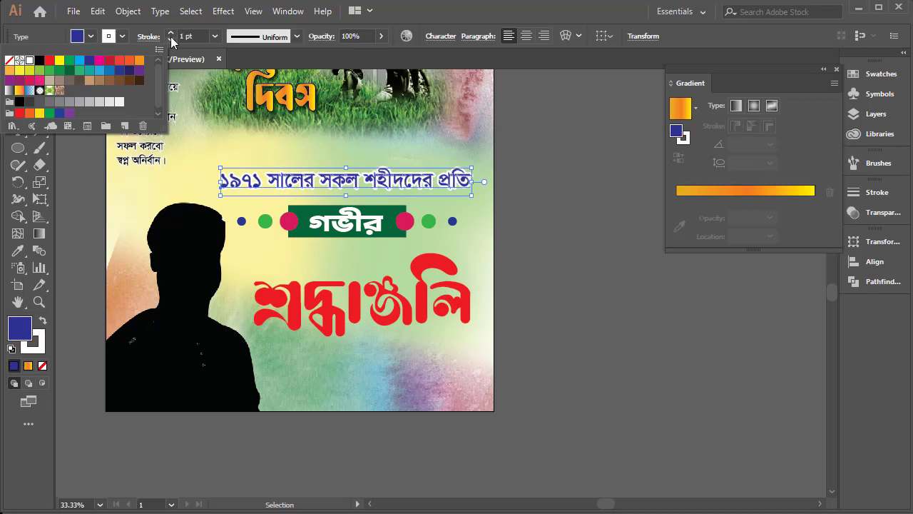
{"action": "left_click", "coordinate": [170, 34]}
{"action": "left_click", "coordinate": [170, 34]}
{"action": "left_click", "coordinate": [171, 34]}
{"action": "left_click", "coordinate": [170, 34]}
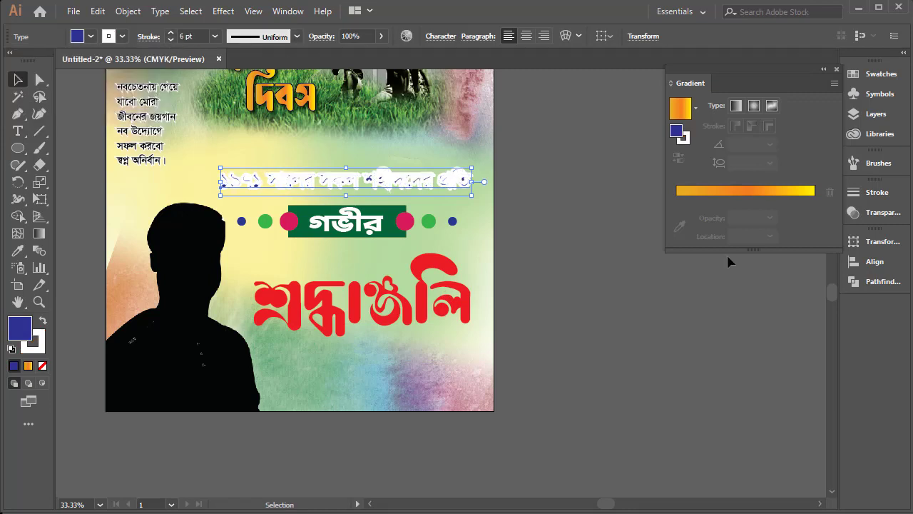
{"action": "key", "text": "ctrl+z"}
{"action": "key", "text": "ctrl+z"}
Step: Undo the remaining outline changes and reselect the শ্রদ্ধাঞ্জলি title
{"action": "key", "text": "ctrl+z"}
{"action": "key", "text": "ctrl+z"}
{"action": "key", "text": "ctrl+z"}
{"action": "key", "text": "ctrl+z"}
{"action": "key", "text": "ctrl+z"}
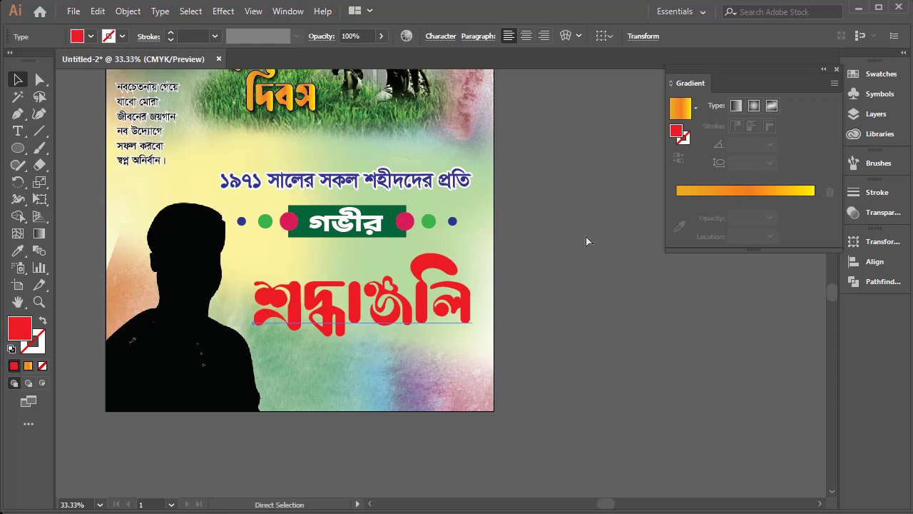
{"action": "key", "text": "v"}
{"action": "left_click_drag", "start_coordinate": [428, 289], "coordinate": [434, 357]}
{"action": "key", "text": "ctrl+z"}
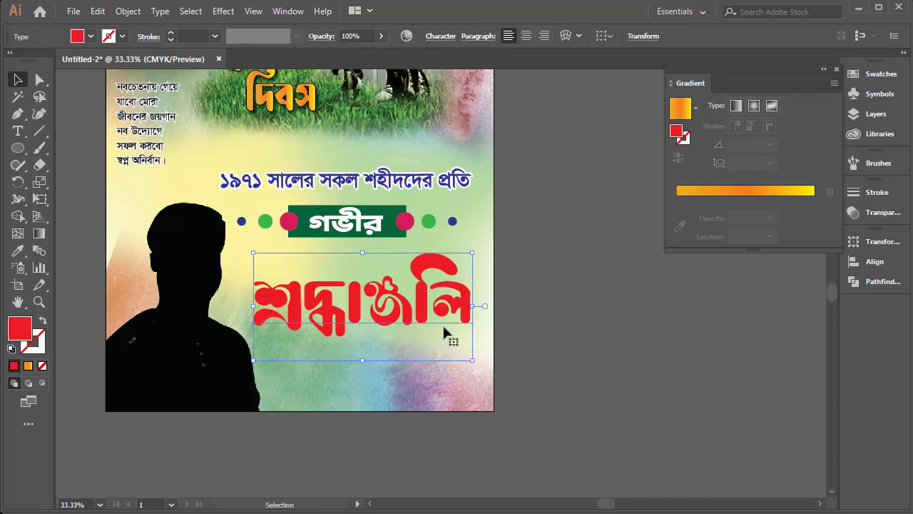
{"action": "key", "text": "a"}
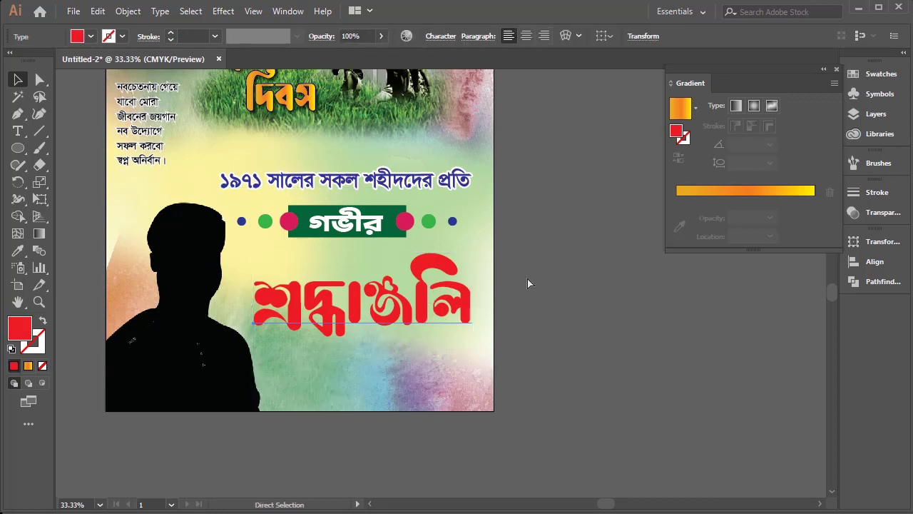
{"action": "key", "text": "v"}
Step: Give the শ্রদ্ধাঞ্জলি title a white 28 pt outline
{"action": "left_click", "coordinate": [121, 36]}
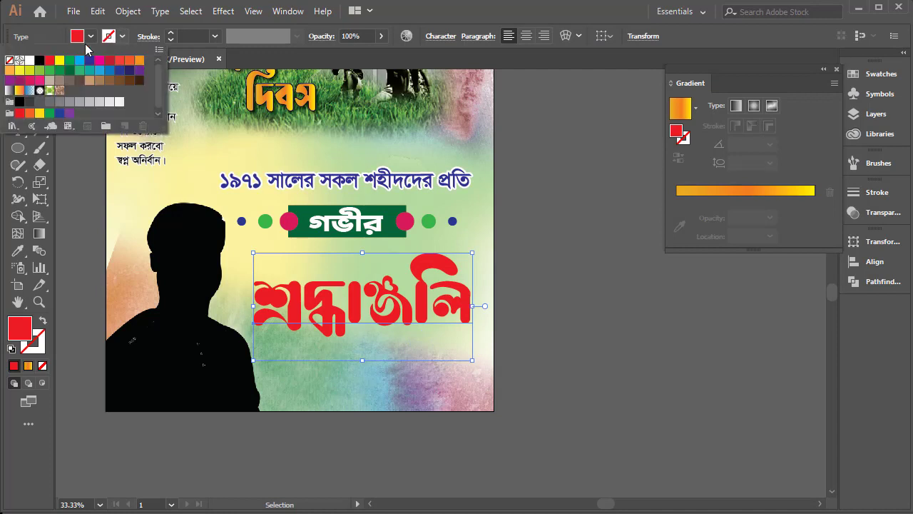
{"action": "left_click", "coordinate": [29, 60]}
{"action": "left_click", "coordinate": [171, 33]}
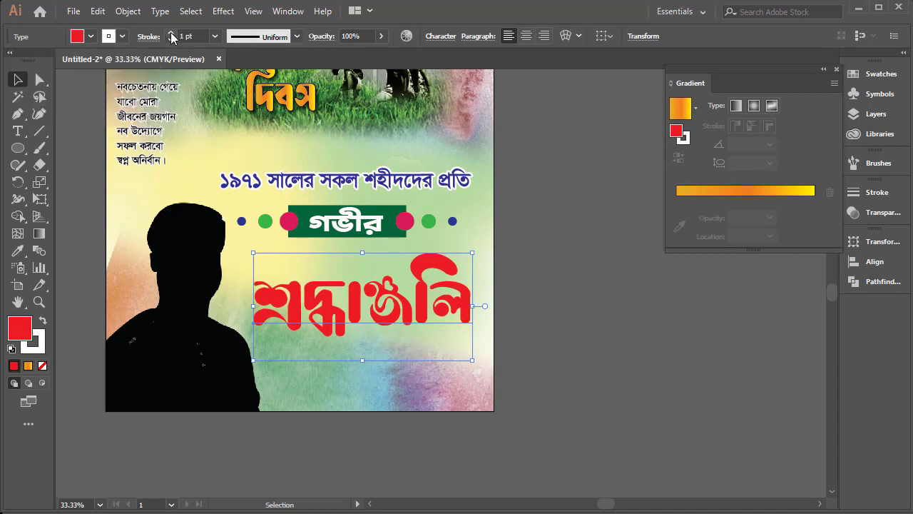
{"action": "left_click", "coordinate": [172, 33]}
{"action": "left_click", "coordinate": [171, 33]}
{"action": "left_click", "coordinate": [172, 33]}
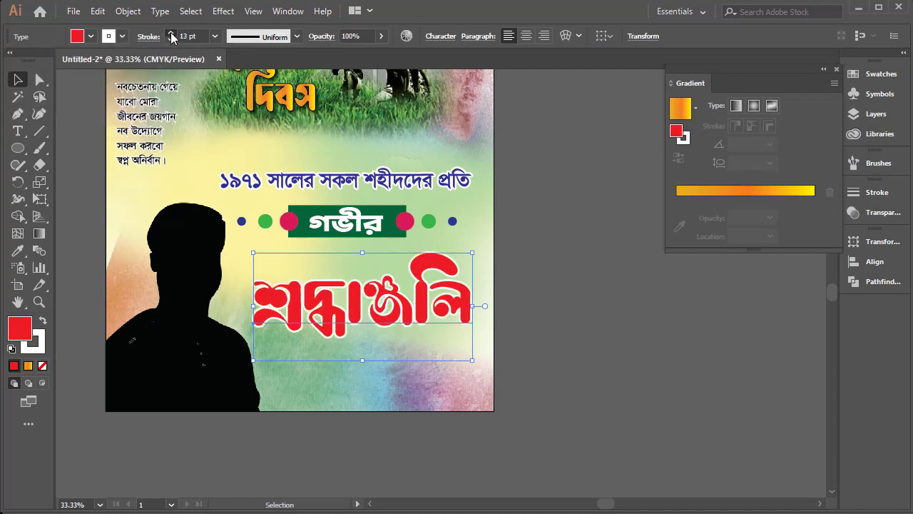
{"action": "left_click", "coordinate": [171, 33]}
{"action": "left_click", "coordinate": [171, 33]}
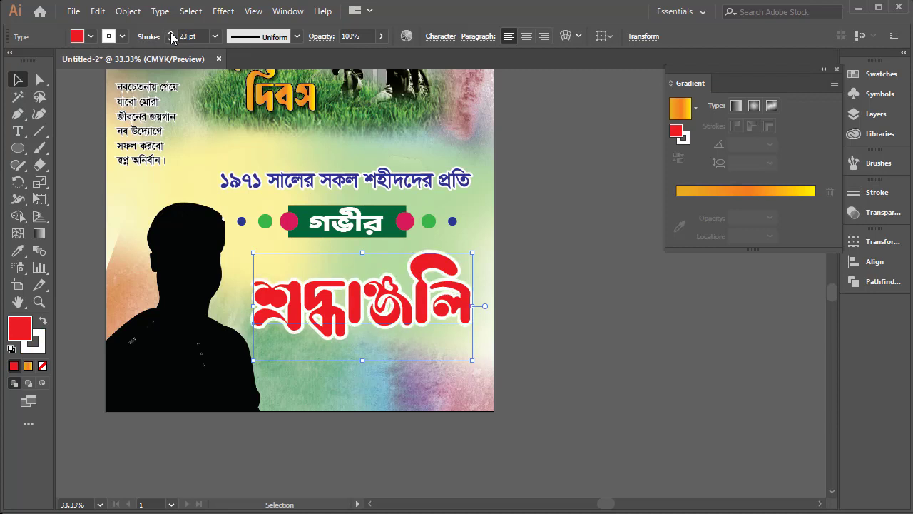
{"action": "left_click", "coordinate": [171, 33]}
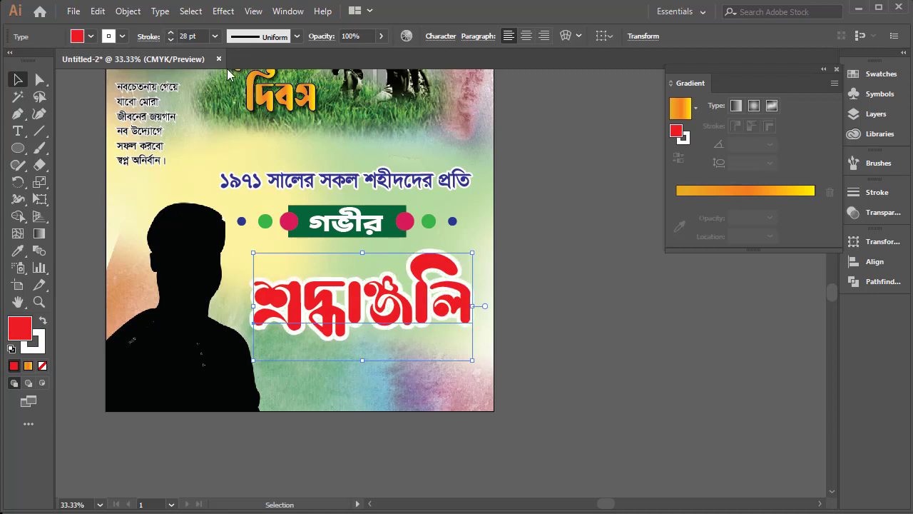
{"action": "left_click", "coordinate": [560, 274]}
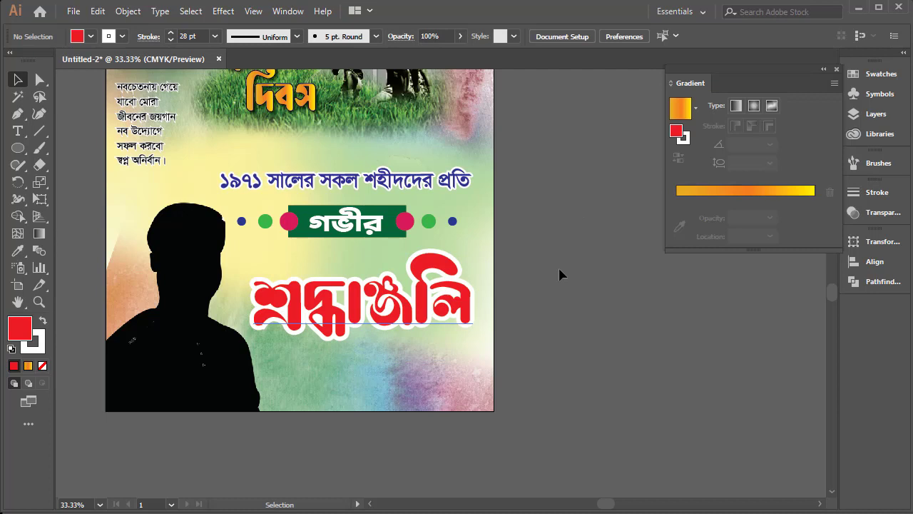
Step: Change the title fill to dark red #7A0F17 and nudge the title up slightly
{"action": "left_click", "coordinate": [393, 279]}
{"action": "left_click", "coordinate": [78, 37]}
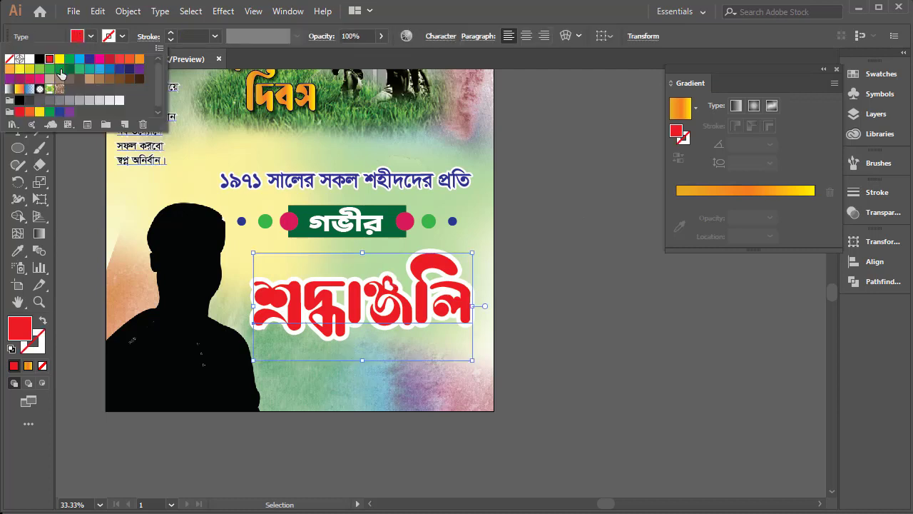
{"action": "left_click", "coordinate": [18, 79]}
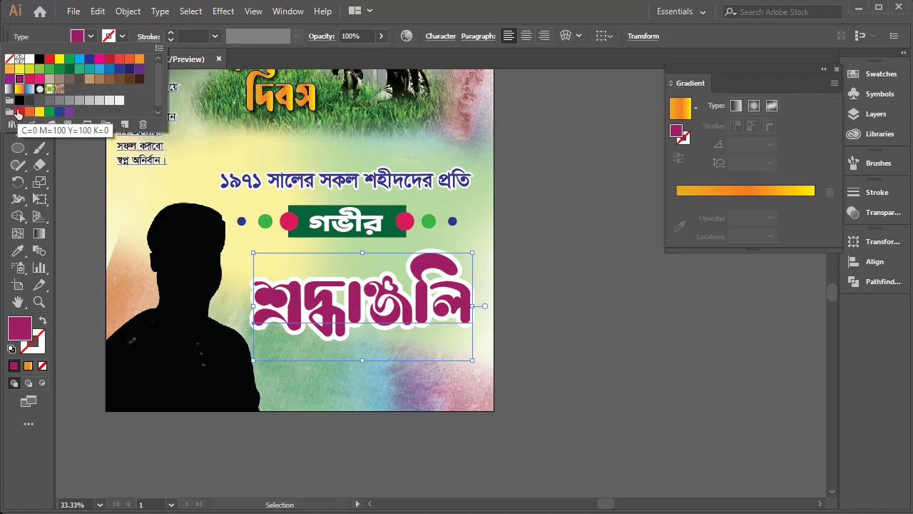
{"action": "left_click", "coordinate": [19, 112]}
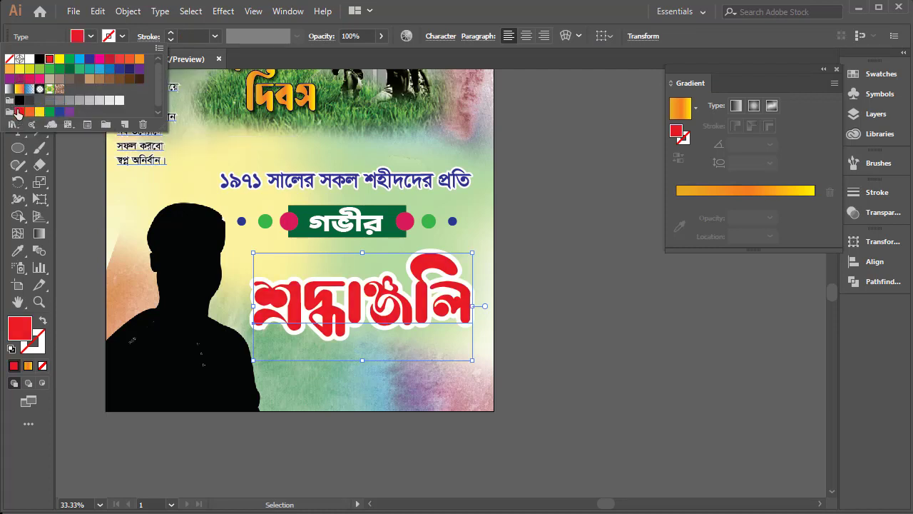
{"action": "double_click", "coordinate": [675, 132]}
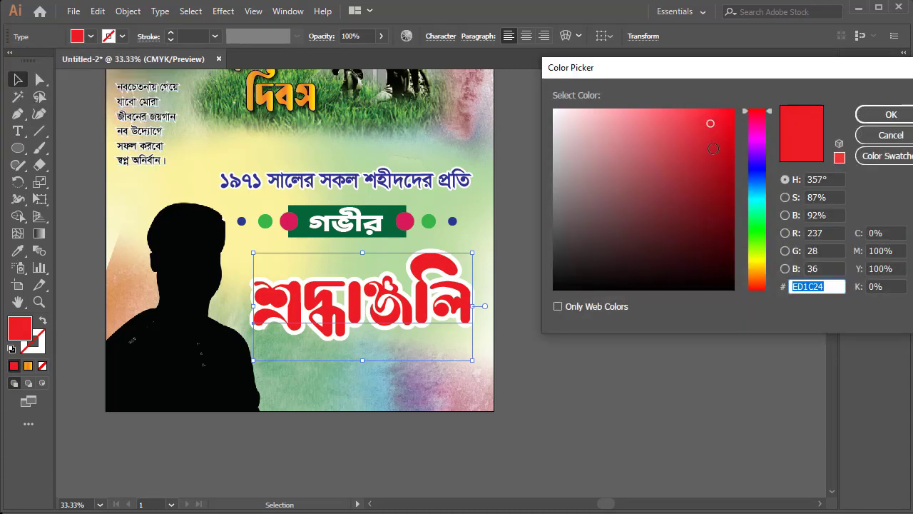
{"action": "left_click_drag", "start_coordinate": [709, 180], "coordinate": [712, 203]}
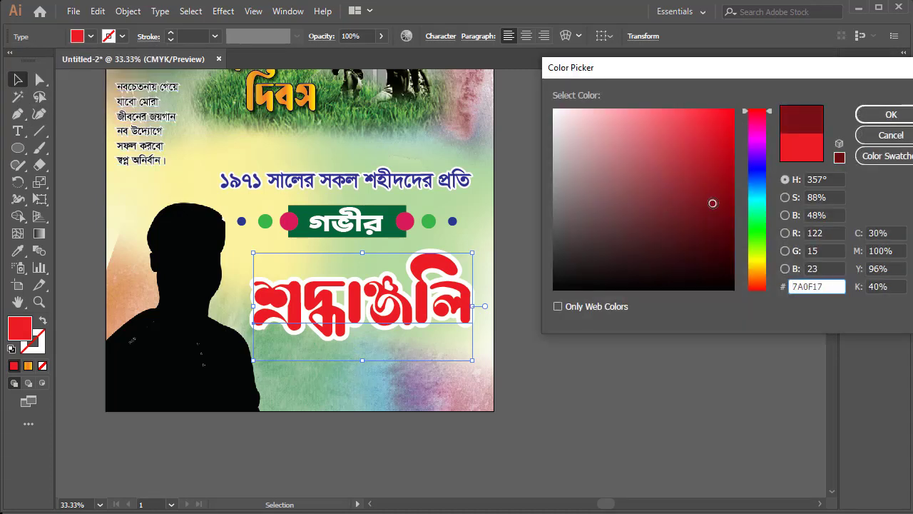
{"action": "left_click", "coordinate": [885, 115]}
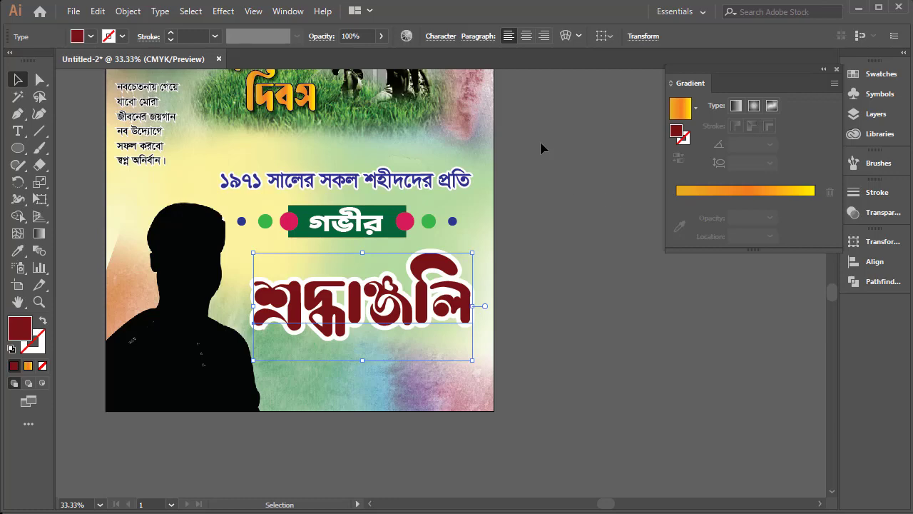
{"action": "left_click", "coordinate": [526, 377]}
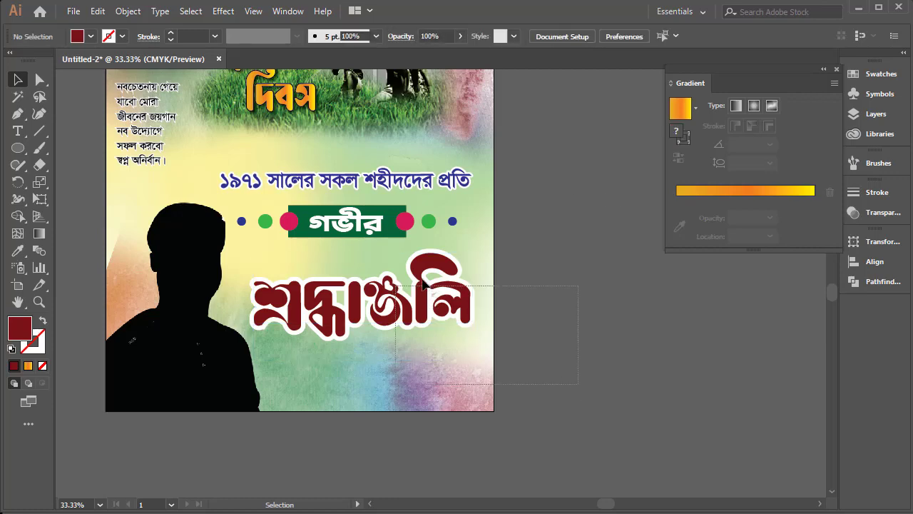
{"action": "left_click_drag", "start_coordinate": [412, 306], "coordinate": [414, 293]}
{"action": "left_click", "coordinate": [531, 253]}
Step: Move the 1971 line, গভীর bar and title up together slightly
{"action": "key", "text": "ctrl+minus"}
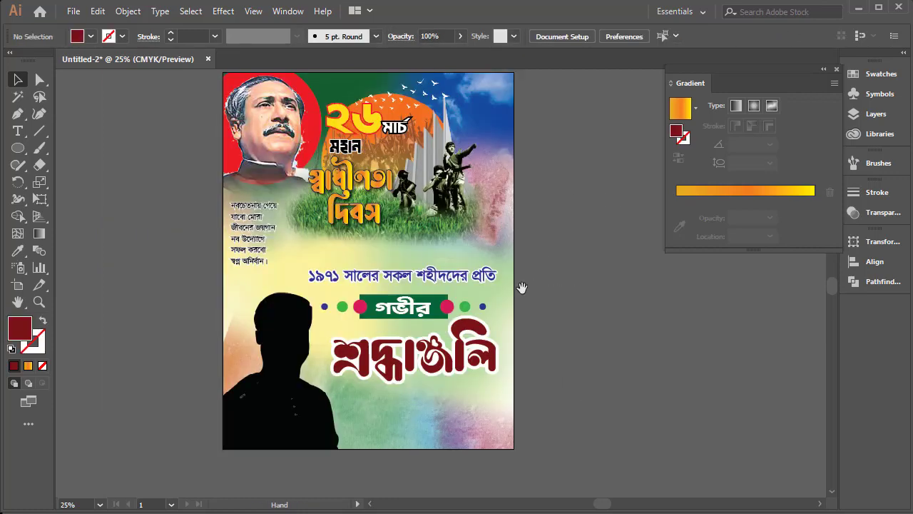
{"action": "left_click_drag", "start_coordinate": [472, 249], "coordinate": [318, 408]}
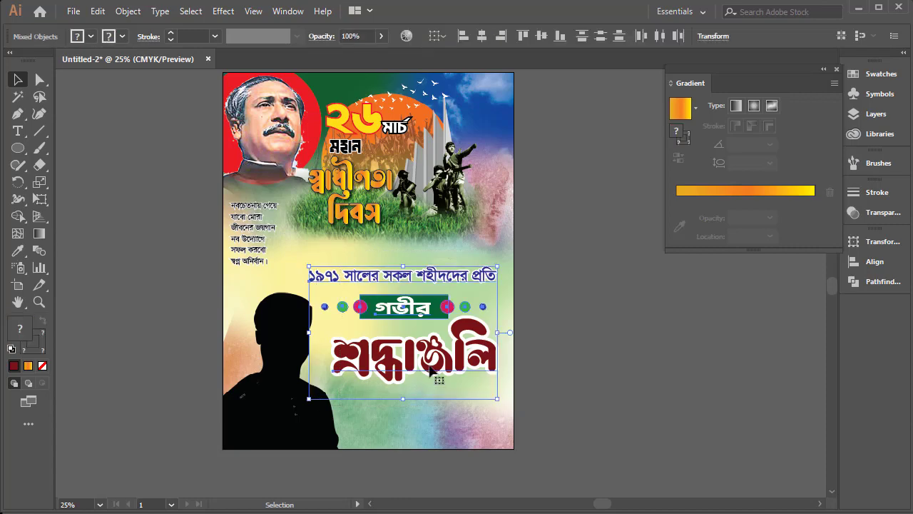
{"action": "mouse_move", "coordinate": [428, 308]}
{"action": "left_mouse_down"}
{"action": "mouse_move", "coordinate": [338, 336]}
{"action": "mouse_move", "coordinate": [302, 362]}
{"action": "left_mouse_up"}
{"action": "left_click", "coordinate": [573, 286]}
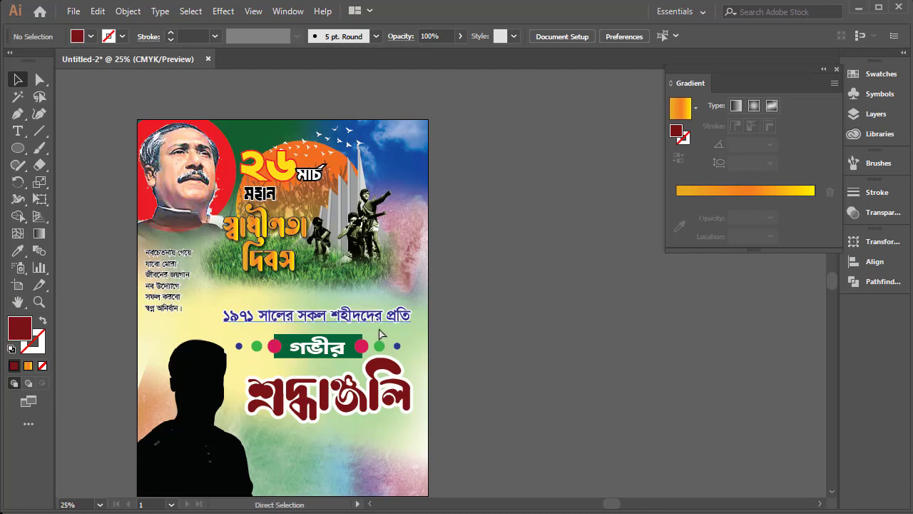
Step: Draw a wide rectangle band across the poster's bottom edge
{"action": "key", "text": "ctrl+plus"}
{"action": "mouse_move", "coordinate": [340, 372]}
{"action": "left_mouse_down"}
{"action": "mouse_move", "coordinate": [312, 339]}
{"action": "mouse_move", "coordinate": [303, 365]}
{"action": "left_mouse_up"}
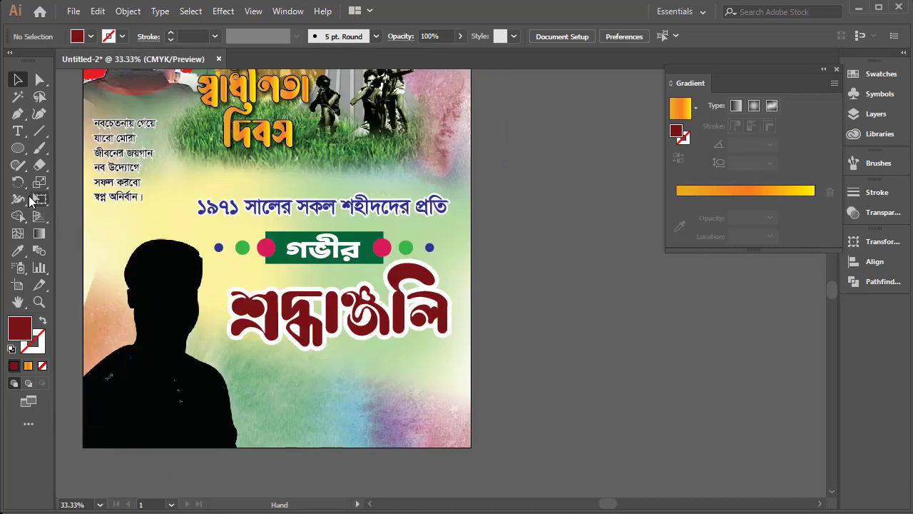
{"action": "left_click", "coordinate": [17, 157]}
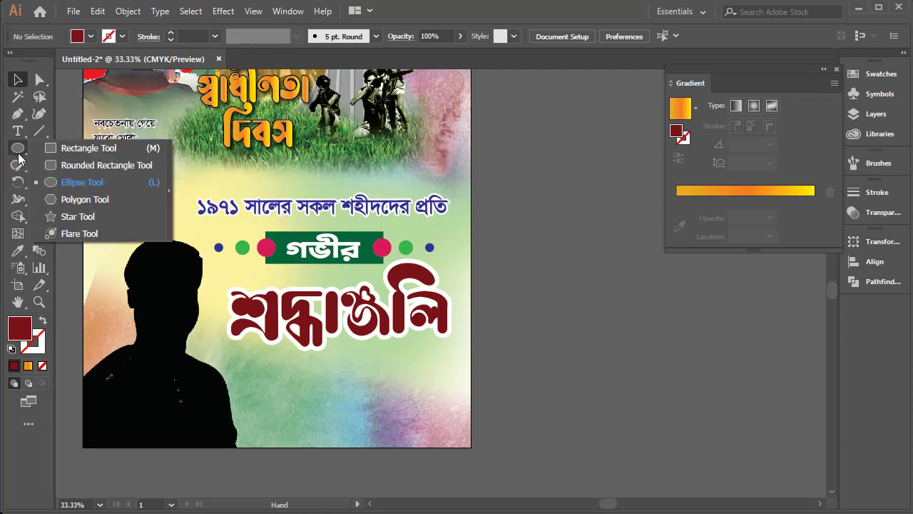
{"action": "left_click", "coordinate": [64, 149]}
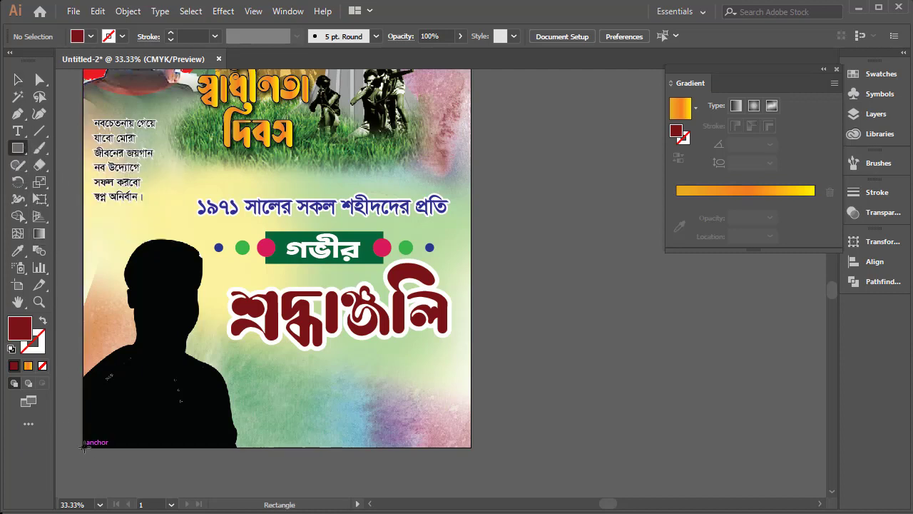
{"action": "left_click_drag", "start_coordinate": [85, 446], "coordinate": [471, 401]}
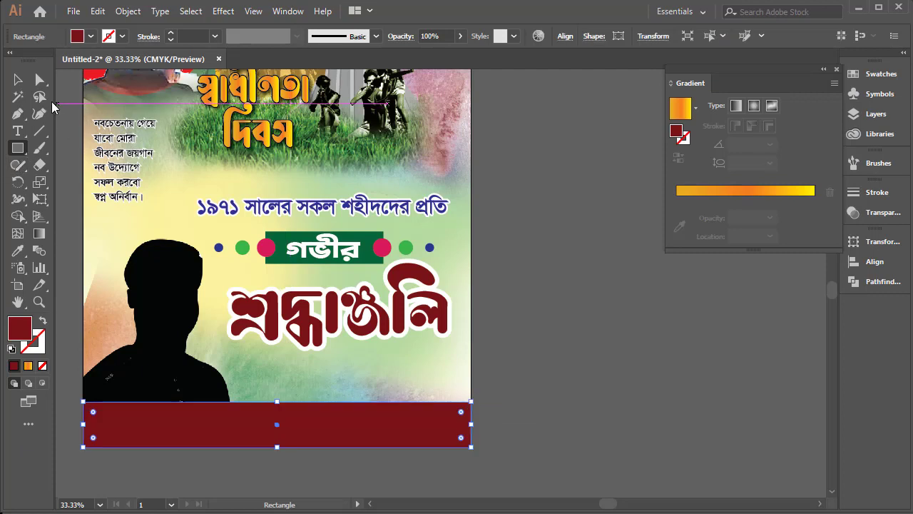
Step: Raise the band's top-right anchor so its top edge slants upward
{"action": "left_click", "coordinate": [43, 80]}
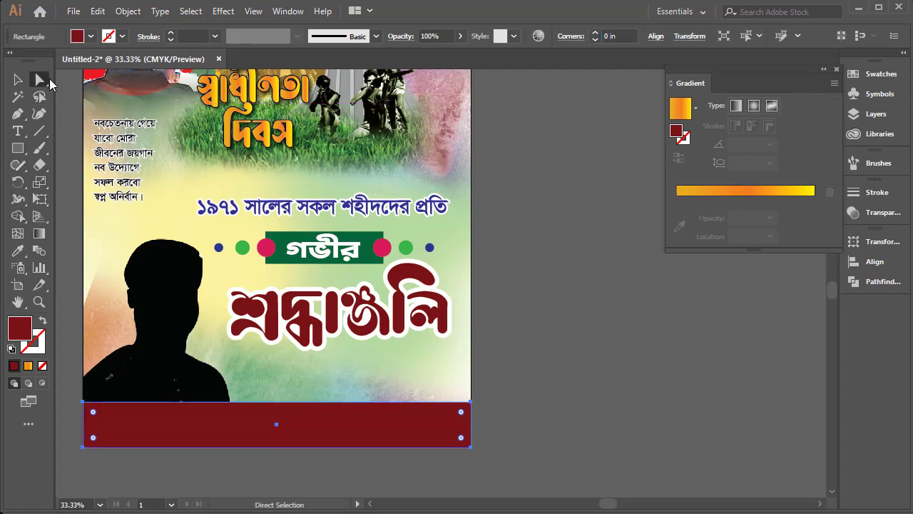
{"action": "left_click", "coordinate": [516, 382]}
{"action": "left_click", "coordinate": [470, 402]}
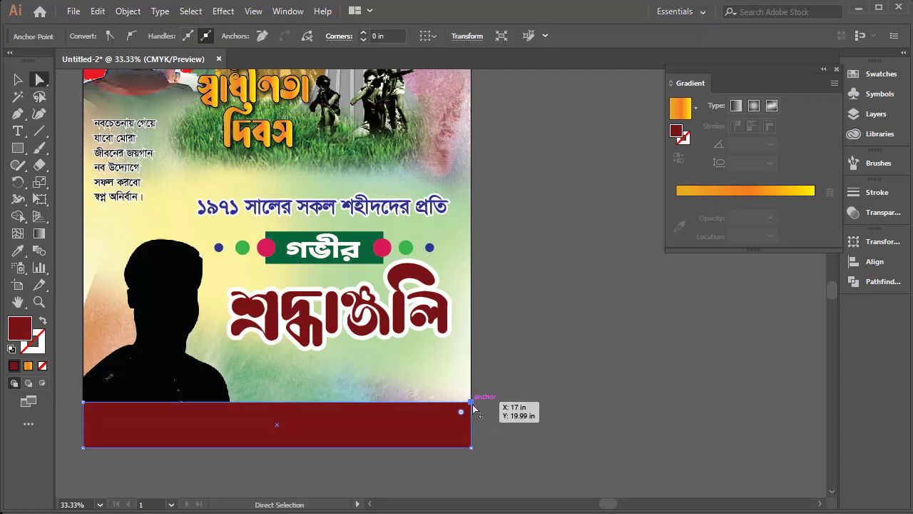
{"action": "left_click_drag", "start_coordinate": [471, 402], "coordinate": [477, 353]}
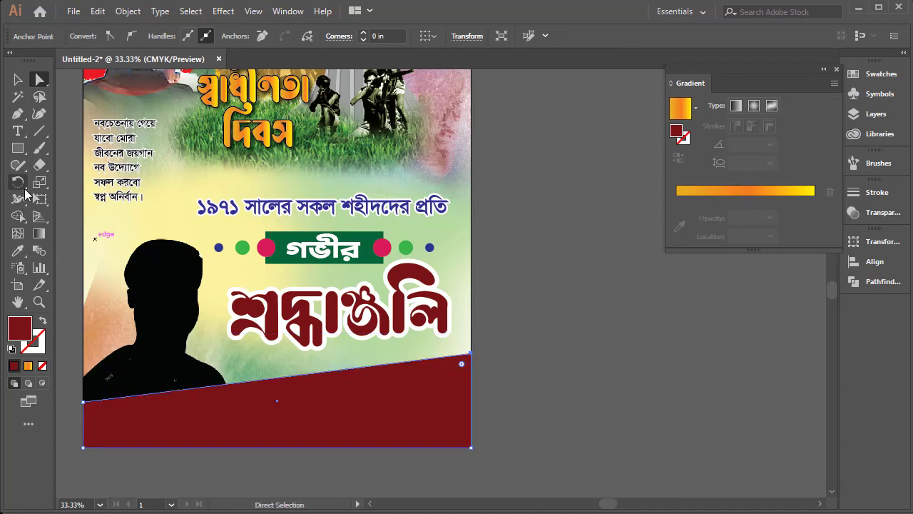
Step: Fill the slanted band with dark green
{"action": "left_click", "coordinate": [18, 79]}
{"action": "left_click", "coordinate": [364, 402], "text": "shift"}
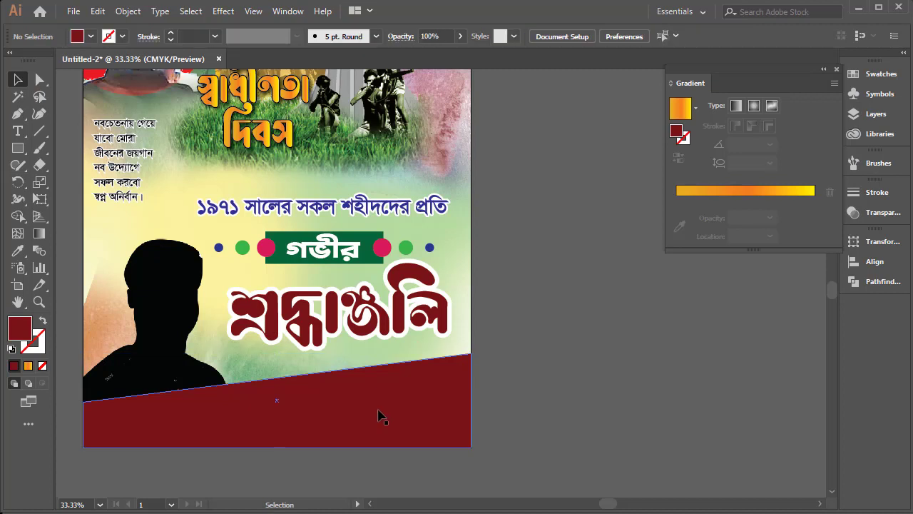
{"action": "left_click", "coordinate": [221, 350]}
{"action": "left_click", "coordinate": [90, 36]}
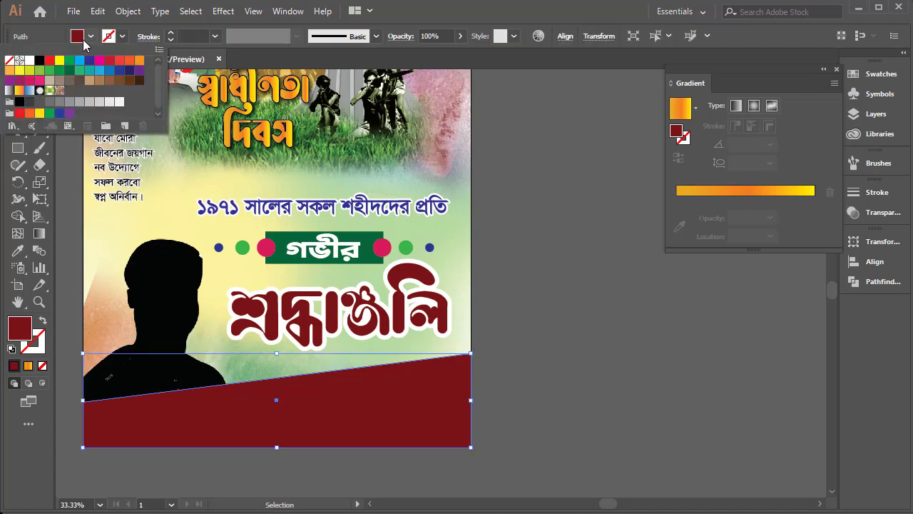
{"action": "left_click", "coordinate": [79, 71]}
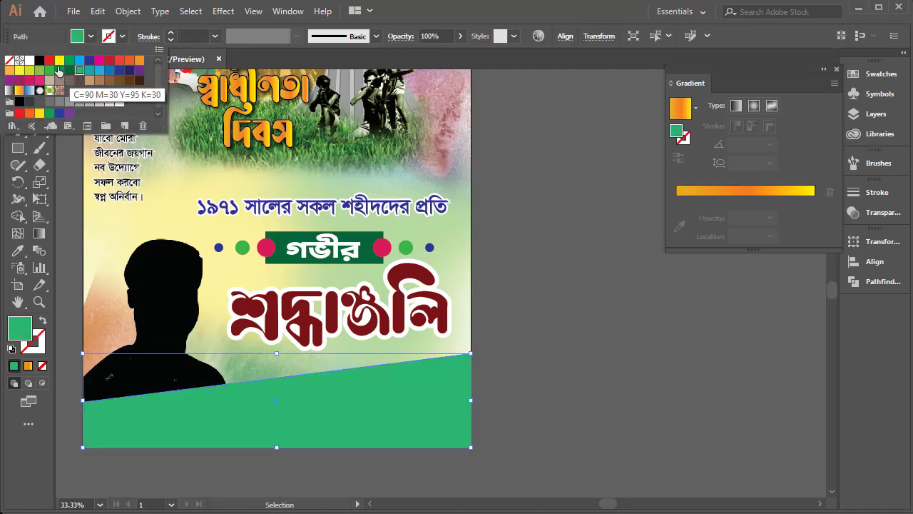
{"action": "left_click", "coordinate": [69, 71]}
{"action": "left_click", "coordinate": [562, 350]}
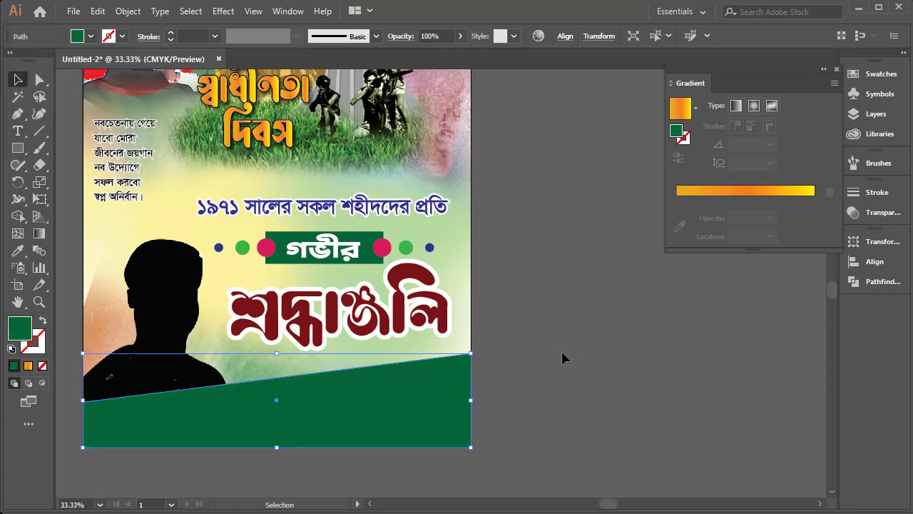
Step: Deselect the band and zoom out to frame the whole poster
{"action": "left_click", "coordinate": [569, 295]}
{"action": "key", "text": "z"}
{"action": "left_click", "coordinate": [368, 288], "text": "alt"}
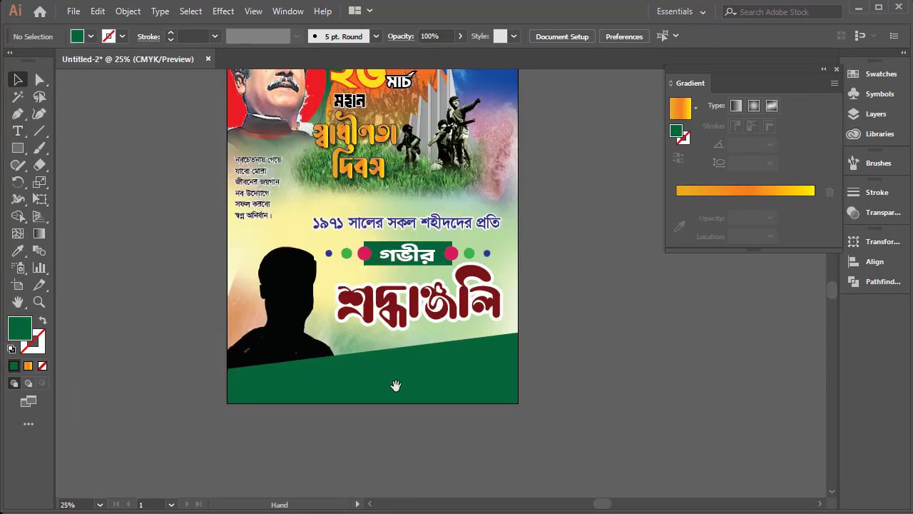
{"action": "key", "text": "v"}
{"action": "left_click", "coordinate": [371, 360]}
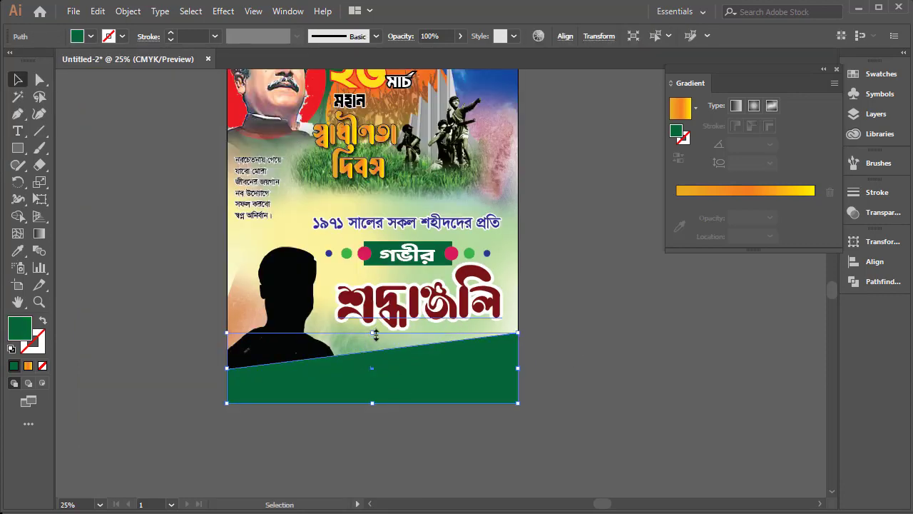
{"action": "left_click", "coordinate": [577, 352]}
{"action": "key", "text": "ctrl+minus"}
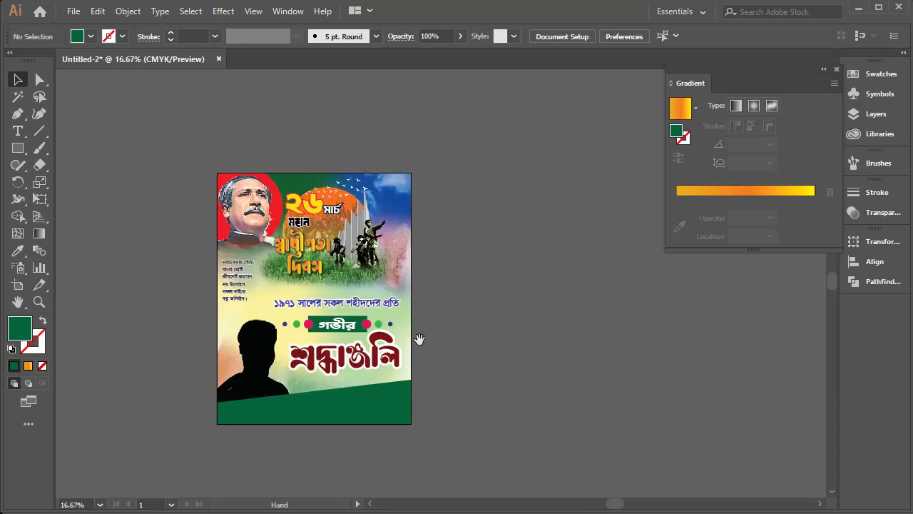
{"action": "mouse_move", "coordinate": [419, 338]}
{"action": "left_mouse_down"}
{"action": "mouse_move", "coordinate": [369, 295]}
{"action": "mouse_move", "coordinate": [407, 264]}
{"action": "left_mouse_up"}
{"action": "left_click", "coordinate": [18, 131]}
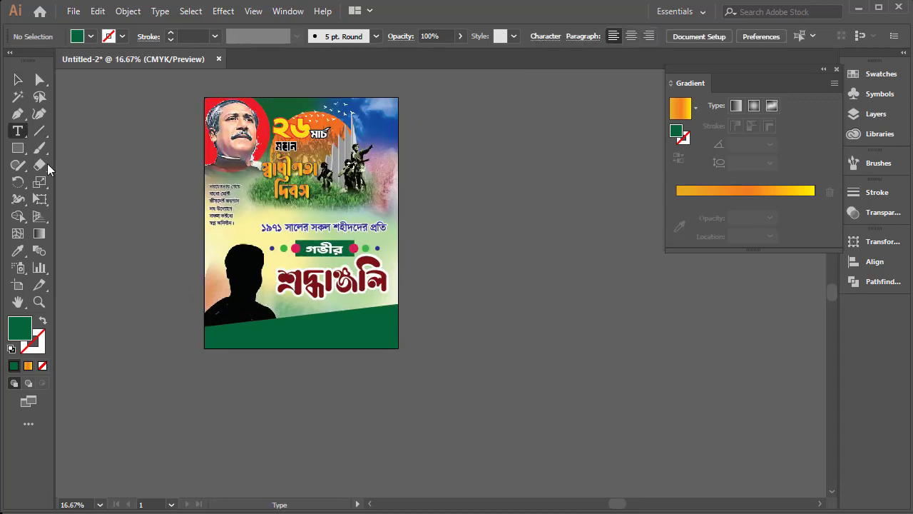
Step: Add the সৌজন্যে ঃ label and move it onto the green band's left end
{"action": "left_click", "coordinate": [277, 413]}
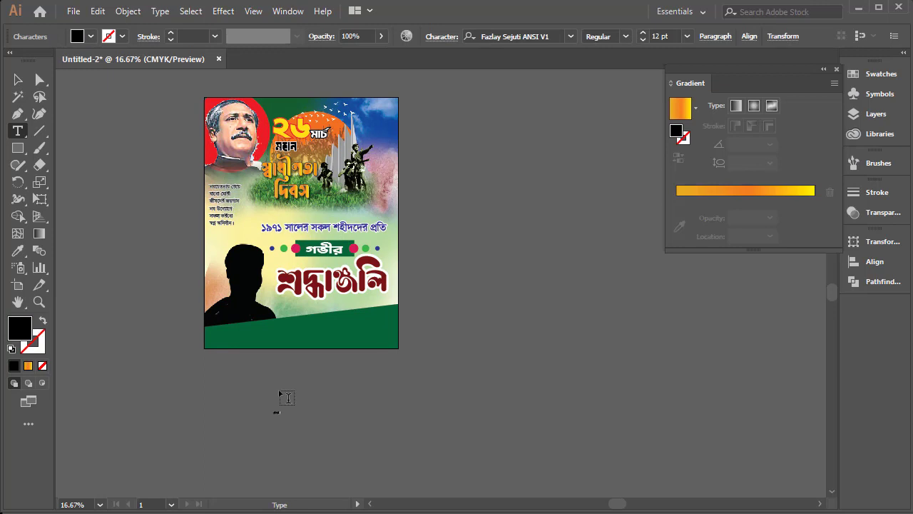
{"action": "key", "text": "Escape"}
{"action": "mouse_move", "coordinate": [286, 406]}
{"action": "left_mouse_down"}
{"action": "mouse_move", "coordinate": [318, 397]}
{"action": "mouse_move", "coordinate": [293, 350]}
{"action": "left_mouse_up"}
{"action": "key", "text": "ctrl+z"}
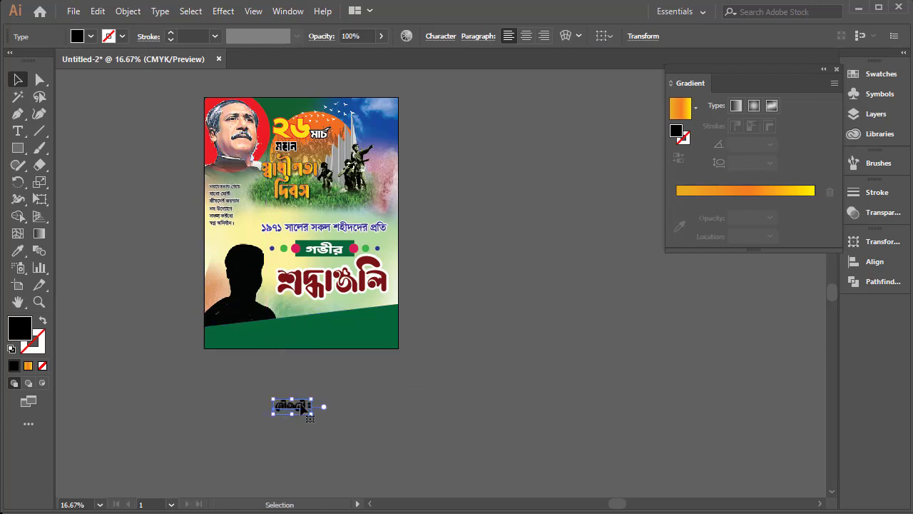
{"action": "left_click_drag", "start_coordinate": [304, 405], "coordinate": [253, 333]}
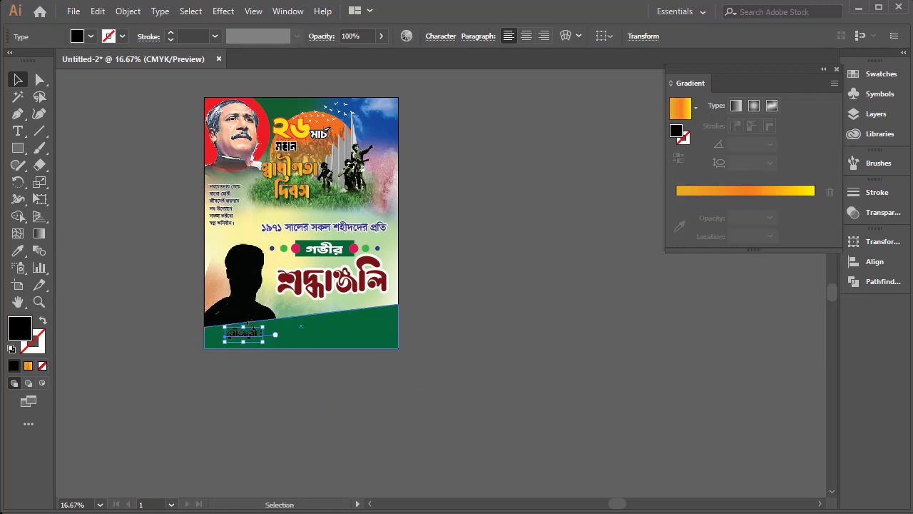
Step: Make the সৌজন্যে ঃ label white and zoom in on the green band
{"action": "left_click", "coordinate": [86, 36]}
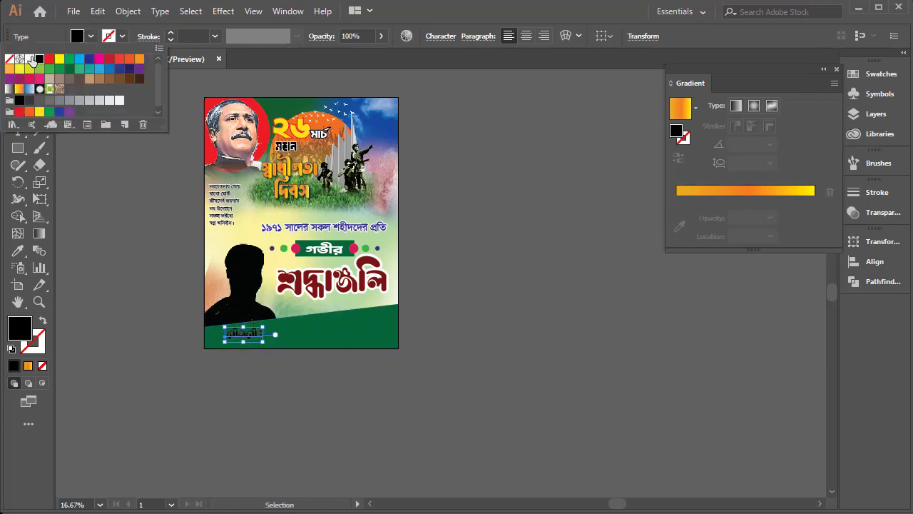
{"action": "left_click", "coordinate": [29, 58]}
{"action": "left_click", "coordinate": [250, 337]}
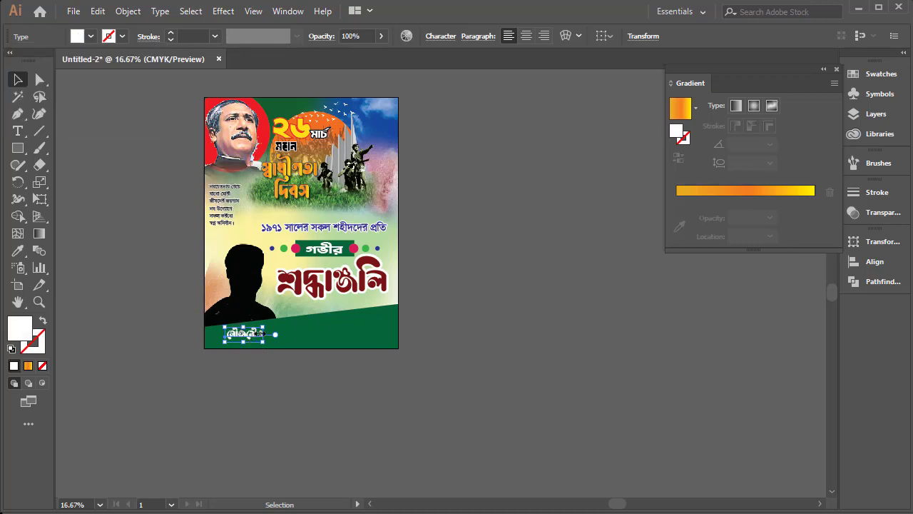
{"action": "double_click", "coordinate": [249, 340]}
{"action": "key", "text": "ctrl+a"}
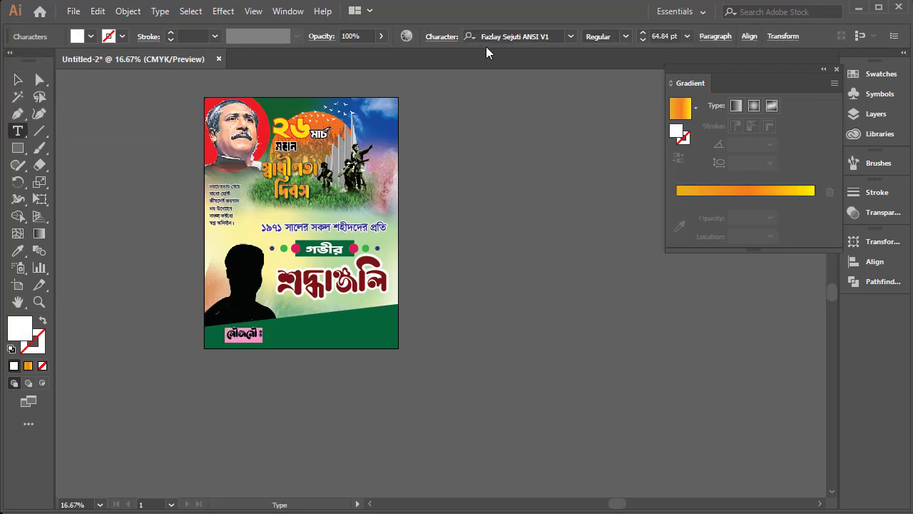
{"action": "left_click", "coordinate": [570, 35]}
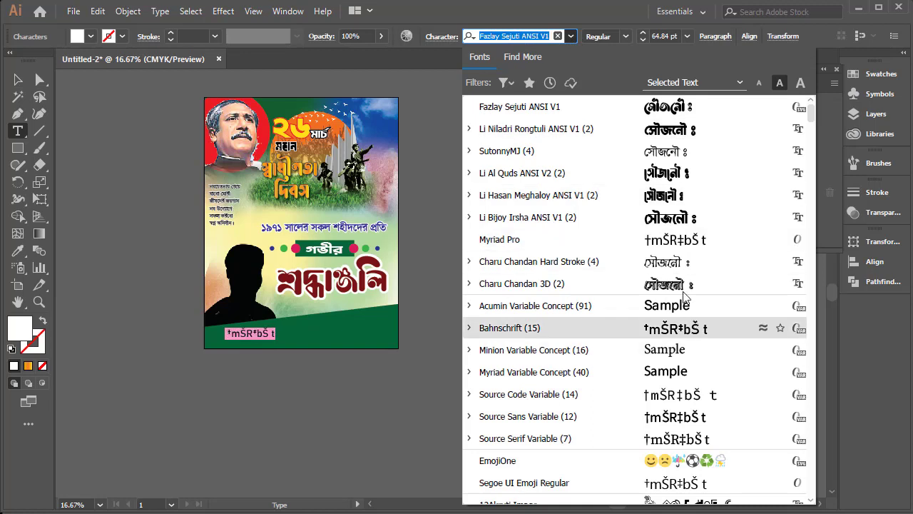
{"action": "key", "text": "Escape"}
{"action": "scroll", "coordinate": [250, 335], "scroll_direction": "up", "scroll_amount": 2}
{"action": "left_click_drag", "start_coordinate": [255, 236], "coordinate": [270, 236]}
{"action": "left_click", "coordinate": [321, 373]}
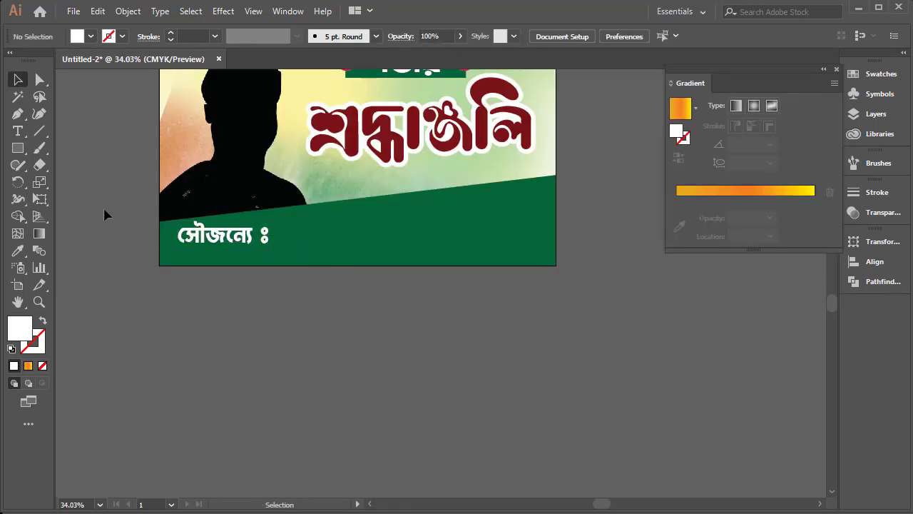
Step: Add the contributor's name after the label and fill it yellow
{"action": "left_click", "coordinate": [21, 132]}
{"action": "left_click", "coordinate": [316, 363]}
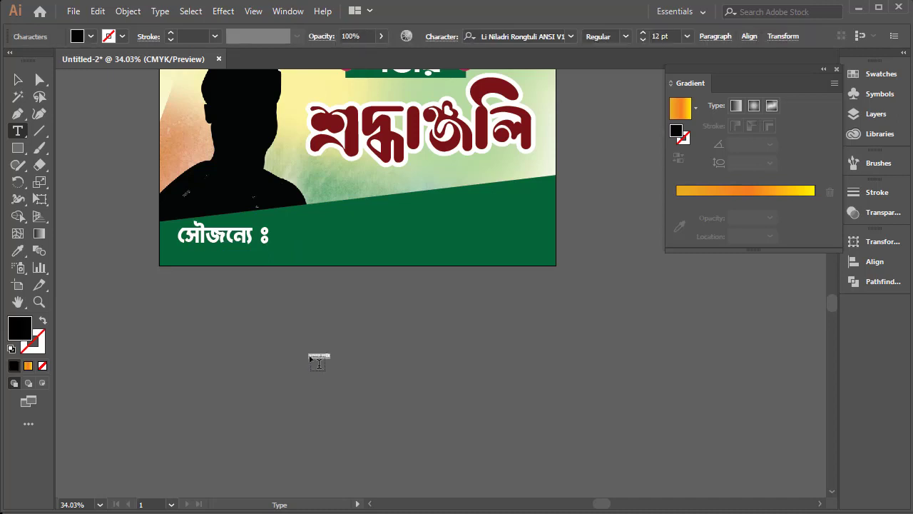
{"action": "key", "text": "ctrl+0"}
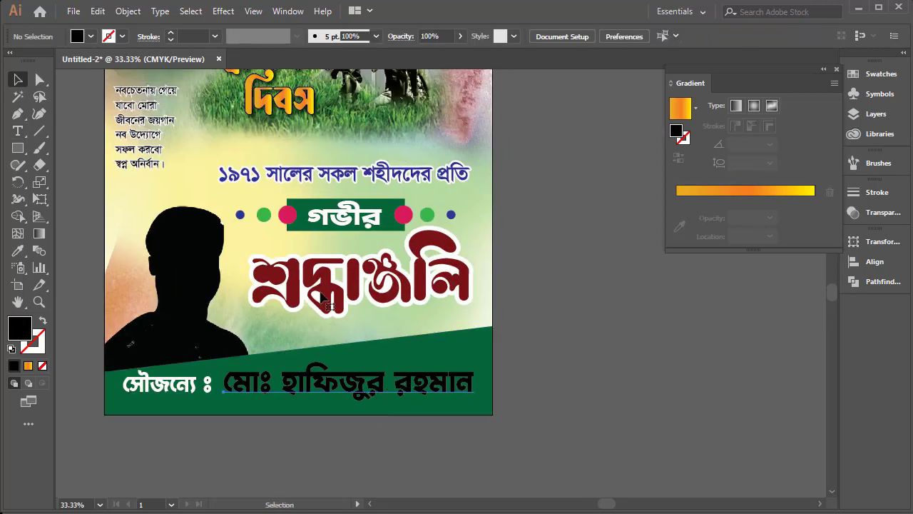
{"action": "left_click", "coordinate": [407, 387]}
{"action": "left_click", "coordinate": [90, 36]}
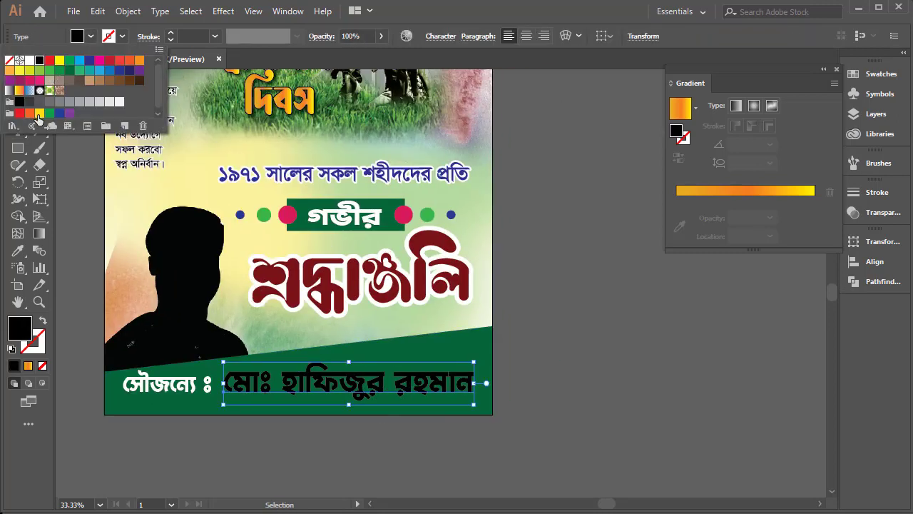
{"action": "left_click", "coordinate": [40, 113]}
{"action": "key", "text": "ctrl+minus"}
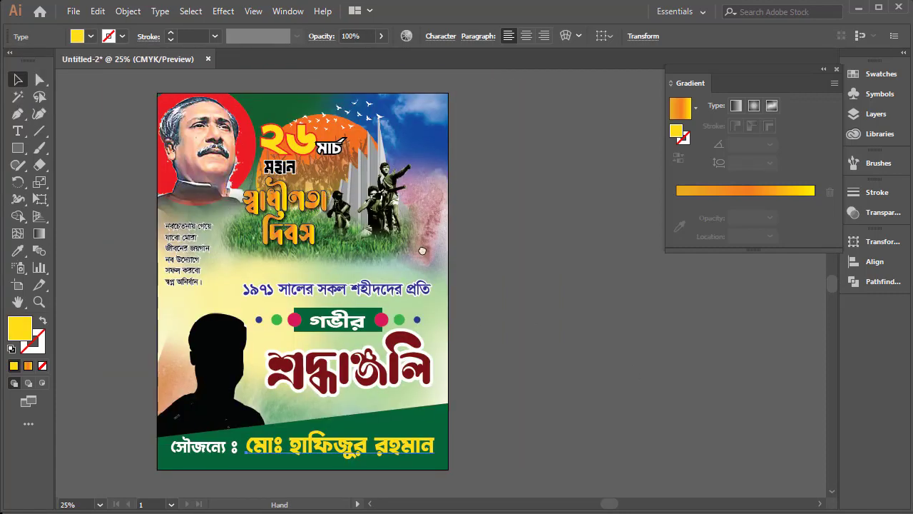
{"action": "left_click_drag", "start_coordinate": [422, 251], "coordinate": [425, 252]}
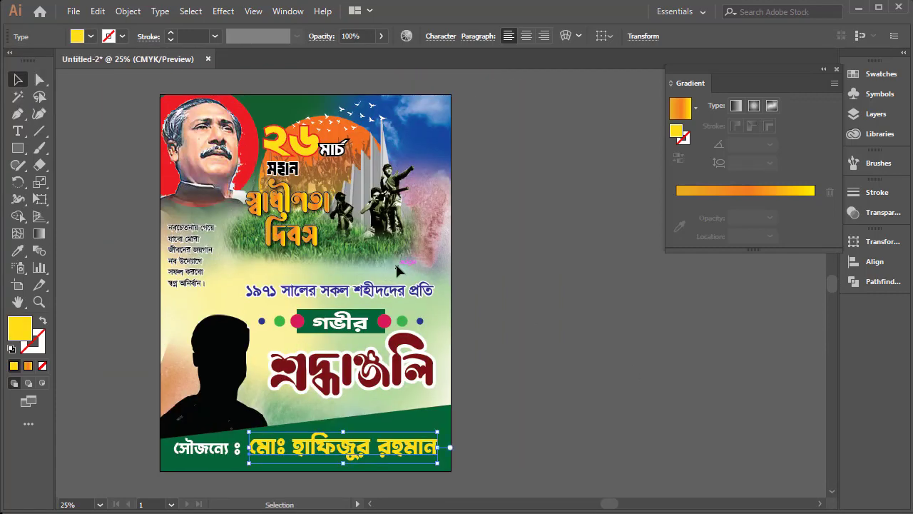